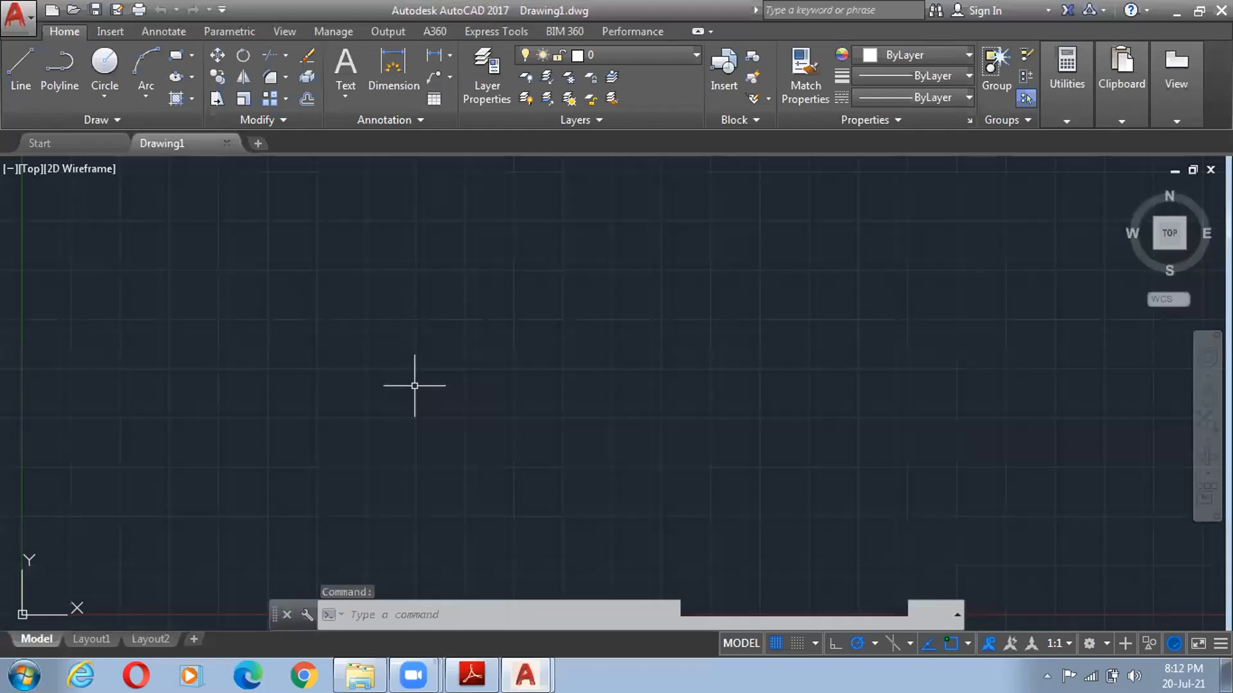
left_click(688, 264)
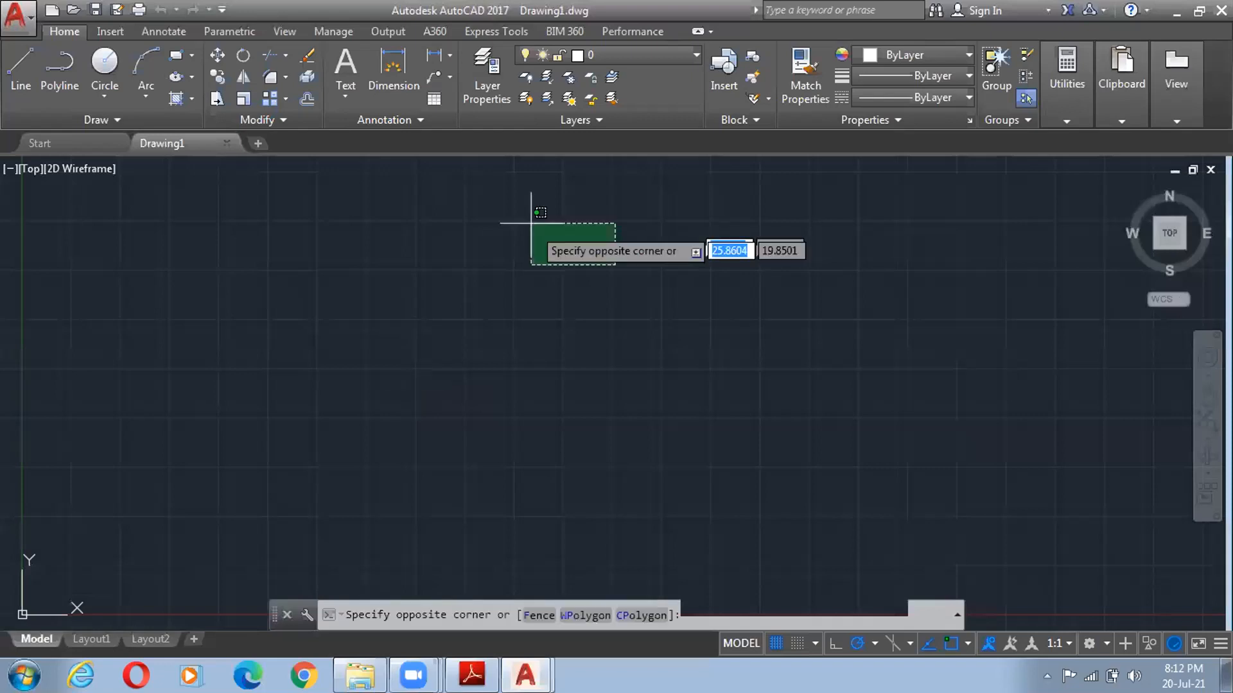
left_click(487, 194)
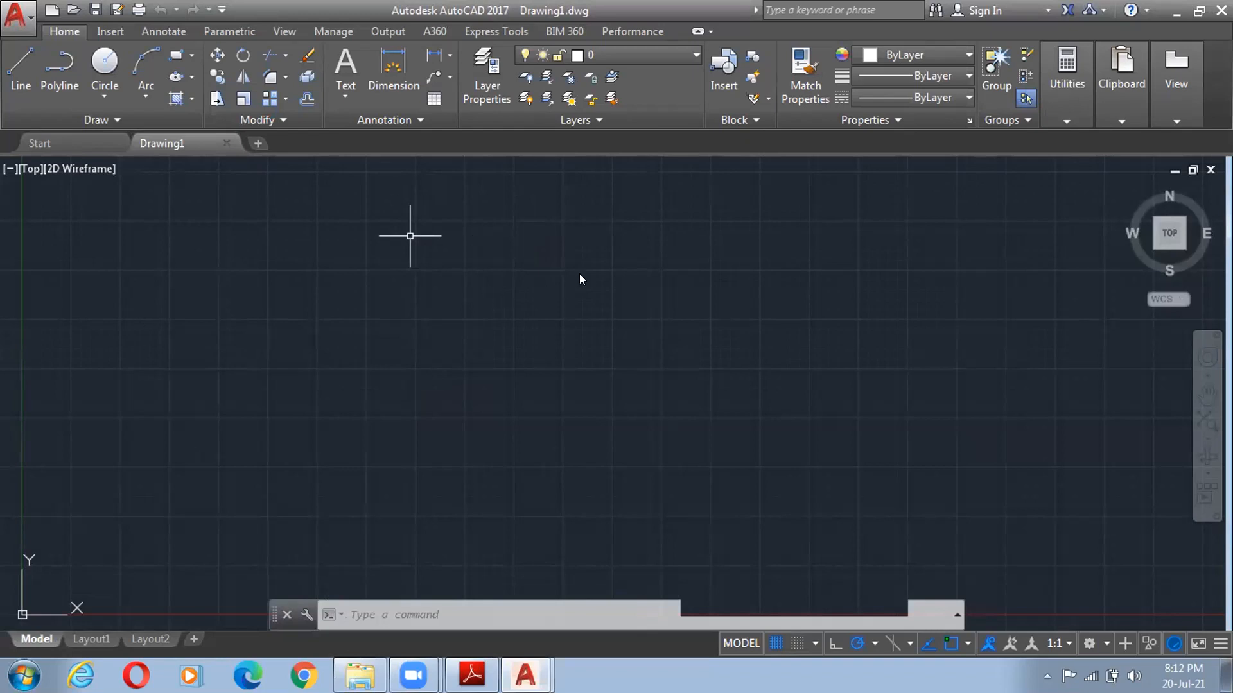
- Switch to the Autocadworkbok PDF in Adobe Reader and examine its house floor plans, isometric building and electrical wiring diagrams
key("alt+Tab")
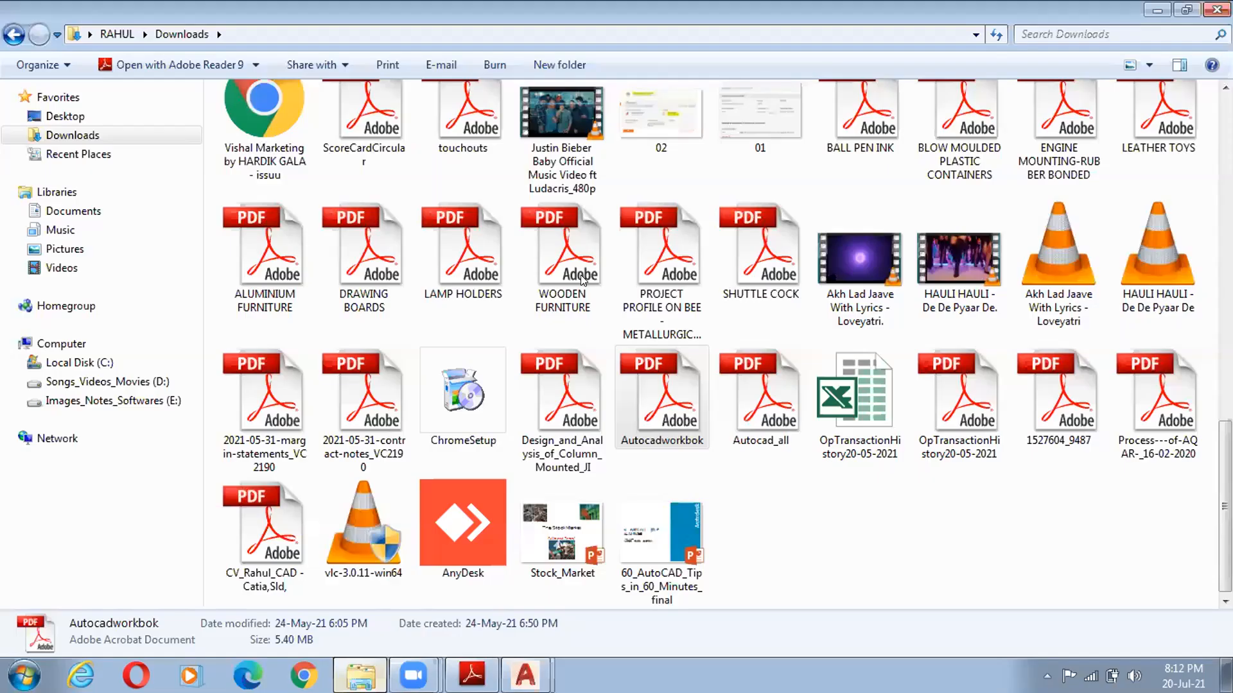
key("alt+Tab")
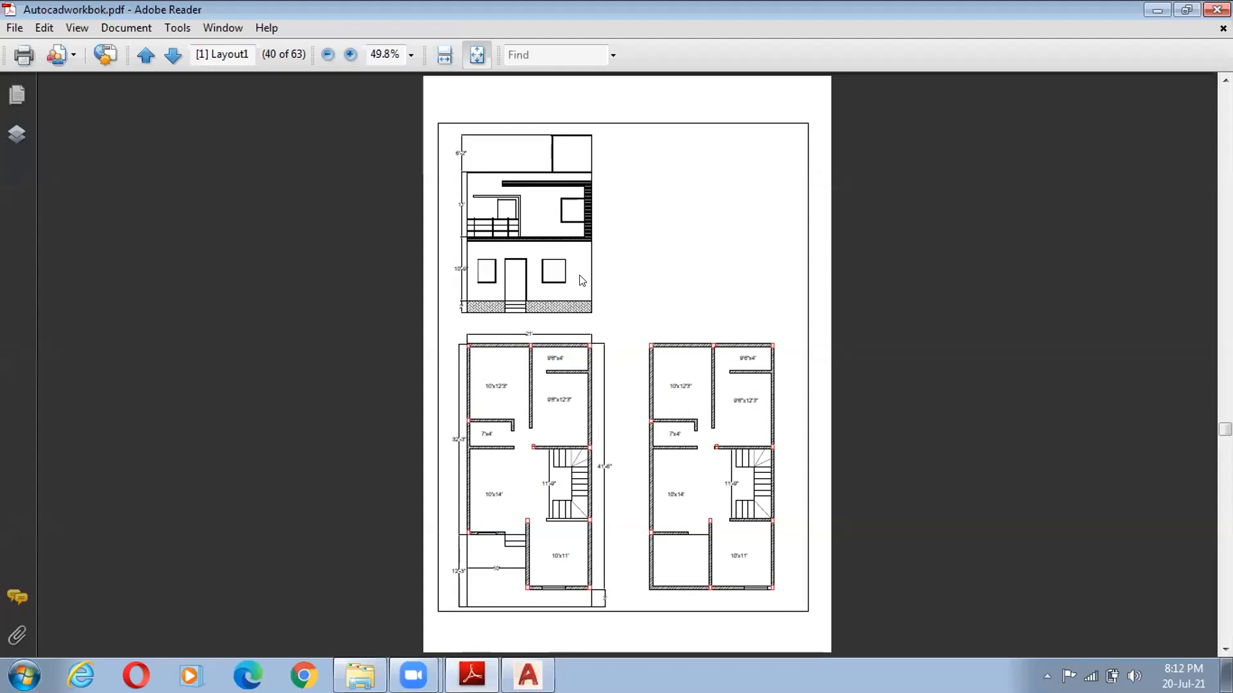
scroll(736, 306, "up", 2, "ctrl")
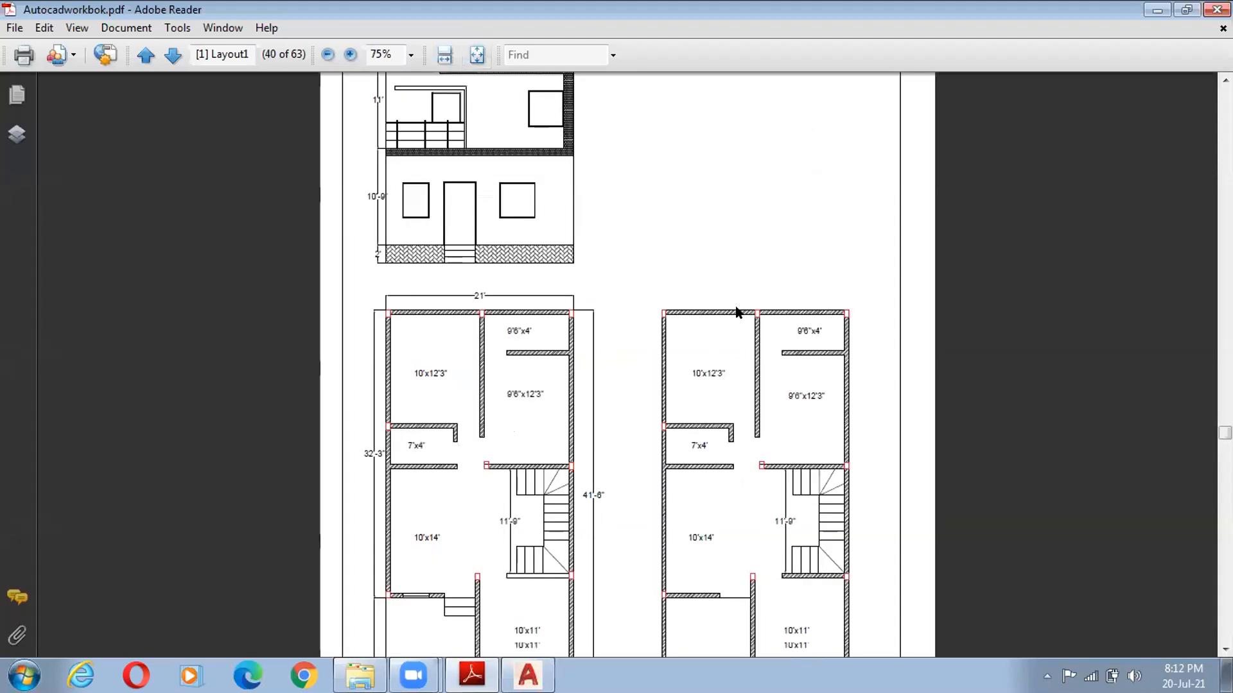
scroll(824, 394, "down", 3, "ctrl")
scroll(825, 398, "down", 10)
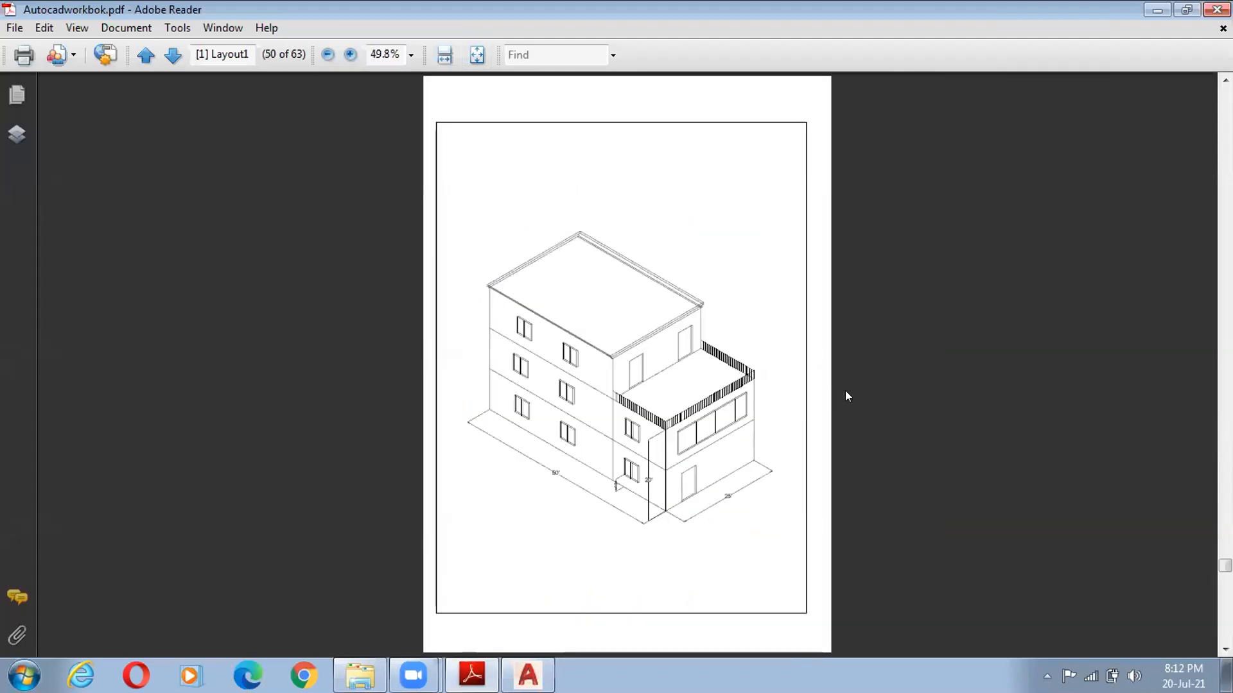
scroll(696, 257, "down", 1)
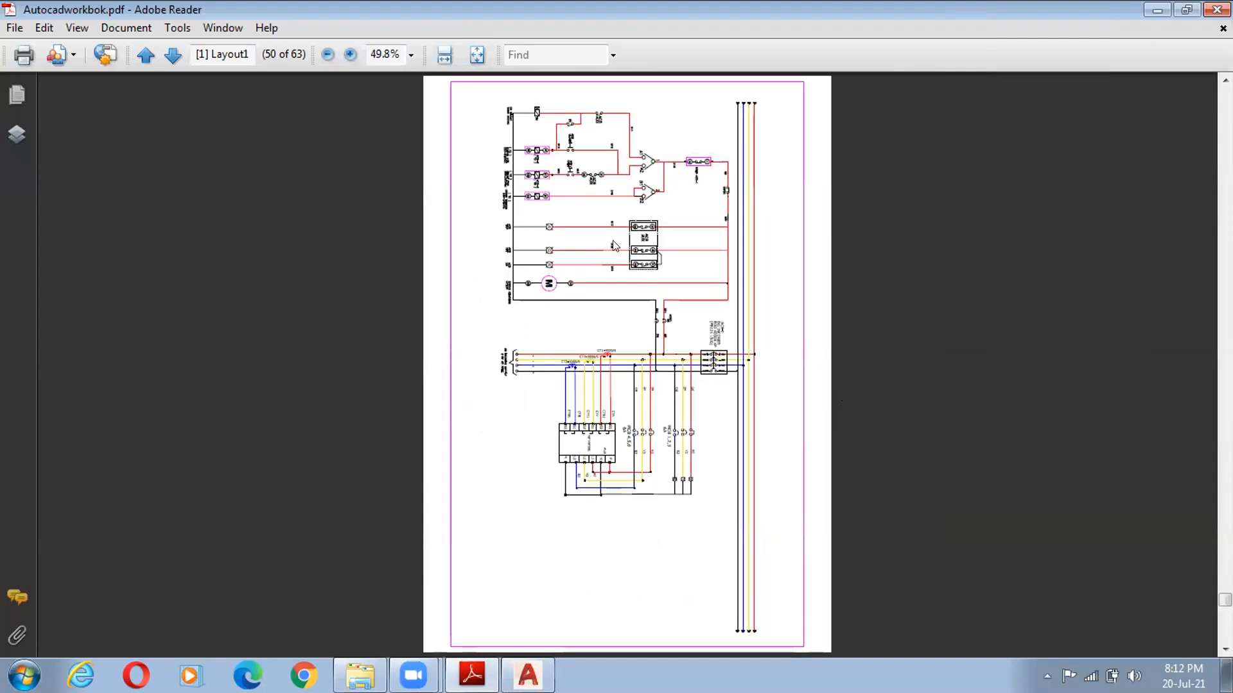
scroll(615, 245, "up", 2, "ctrl")
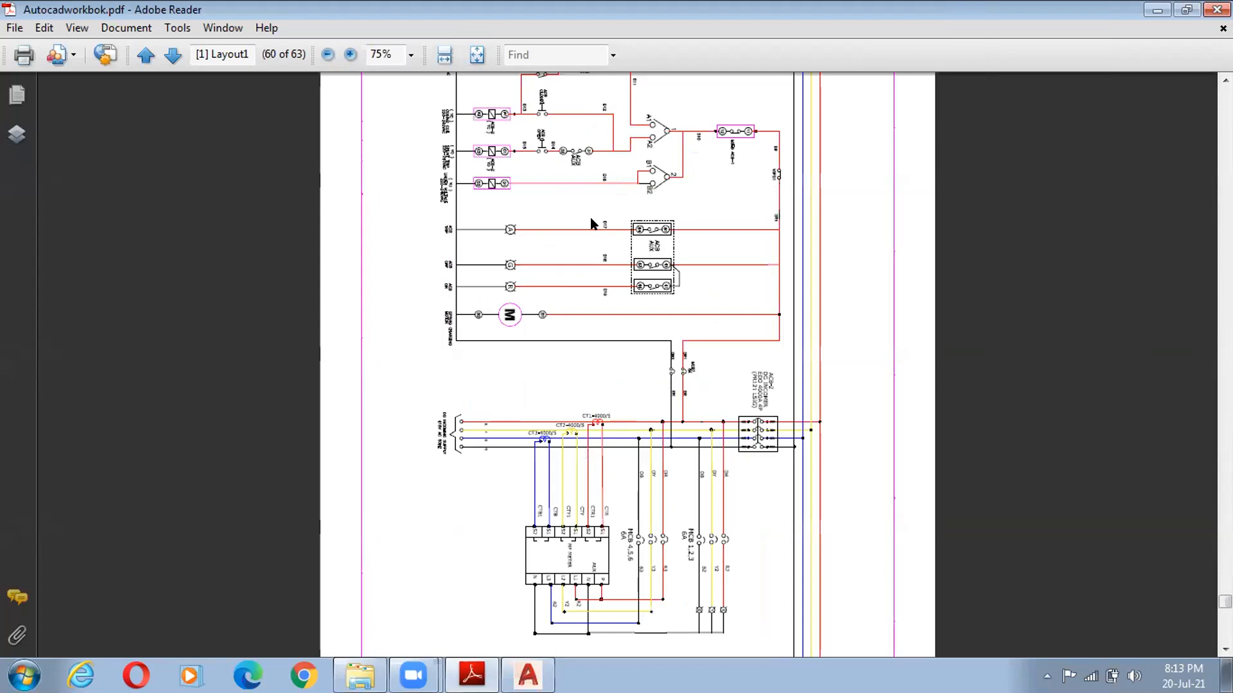
scroll(541, 287, "down", 3)
scroll(541, 287, "up", 1, "ctrl")
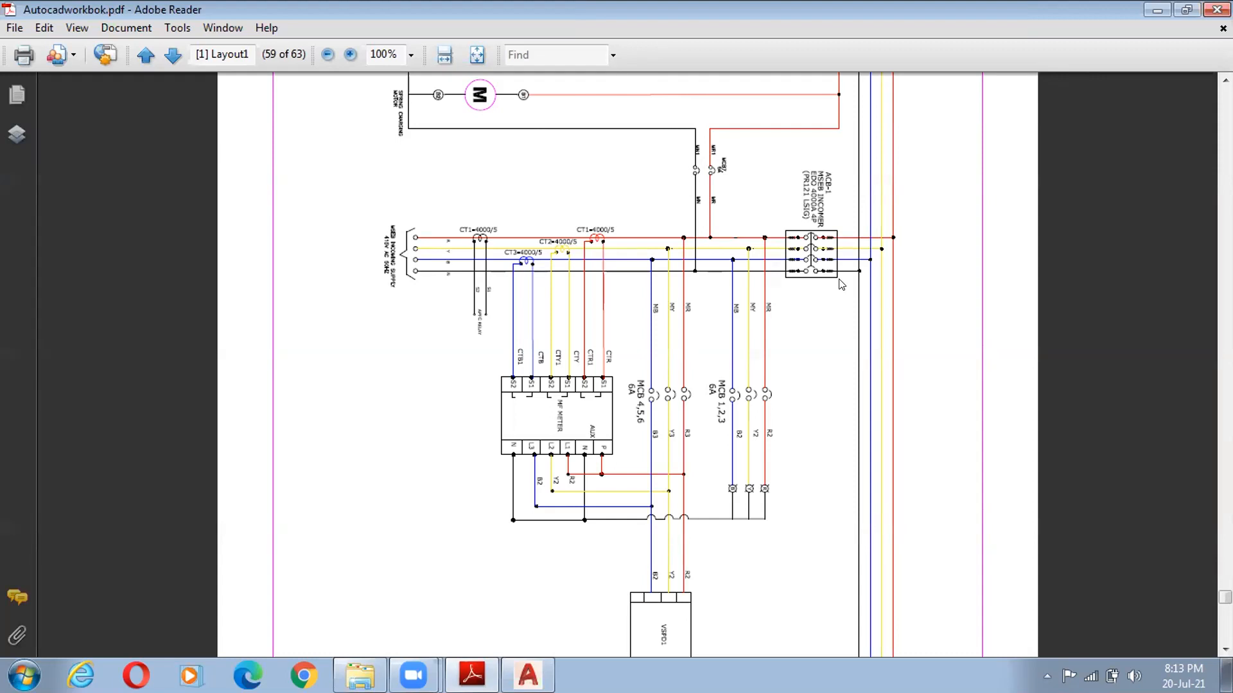
scroll(841, 284, "down", 2, "ctrl")
scroll(841, 285, "up", 5)
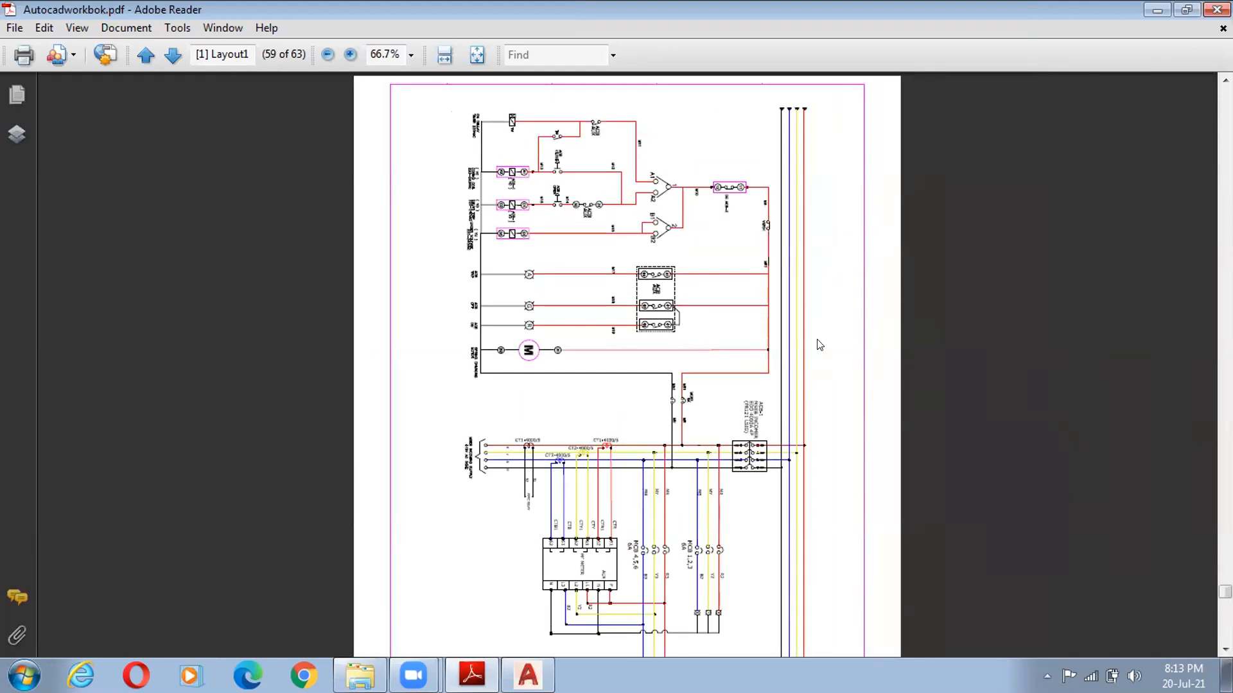
scroll(445, 570, "down", 1)
scroll(444, 570, "down", 1)
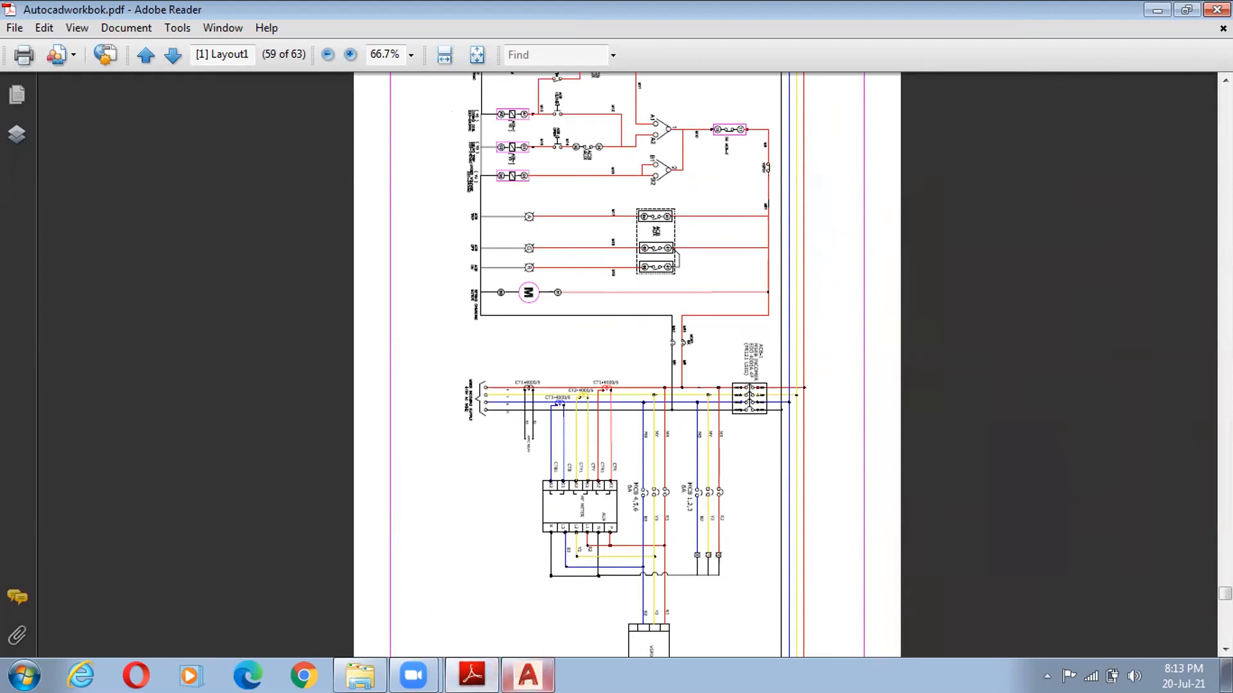
- Return to Drawing1 in AutoCAD and look through the additional Modify, Annotation, leader and Layers tools
mouse_move(528, 674)
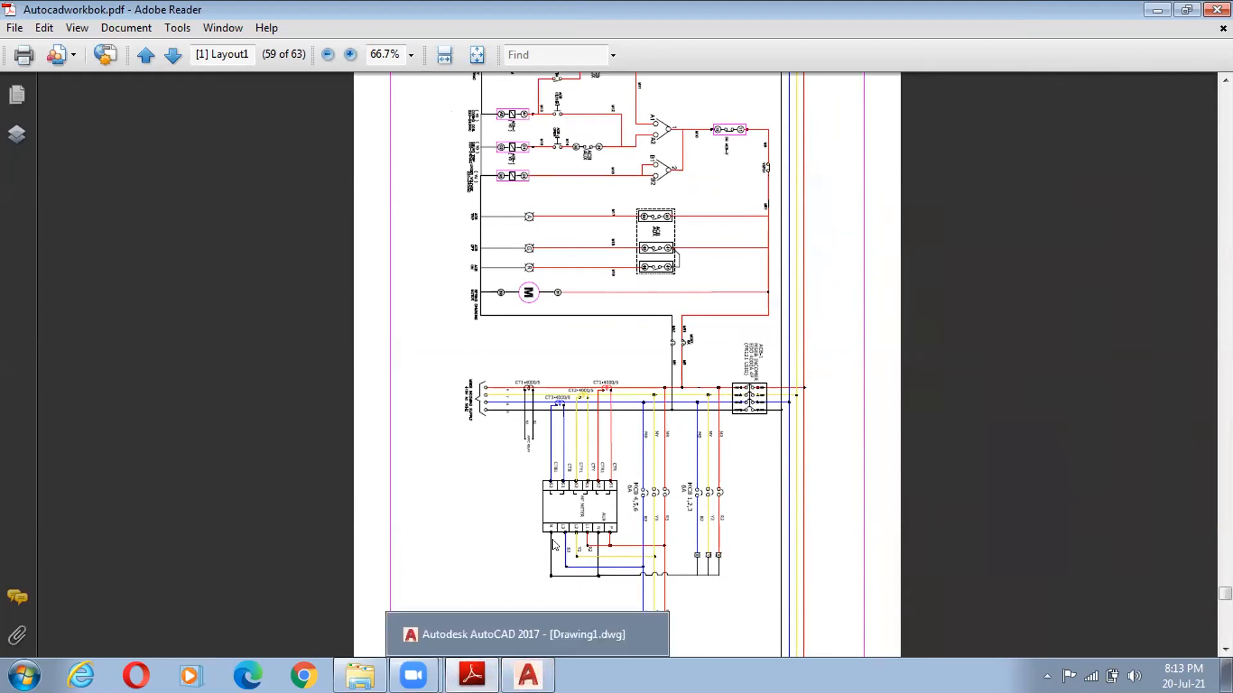
left_click(530, 644)
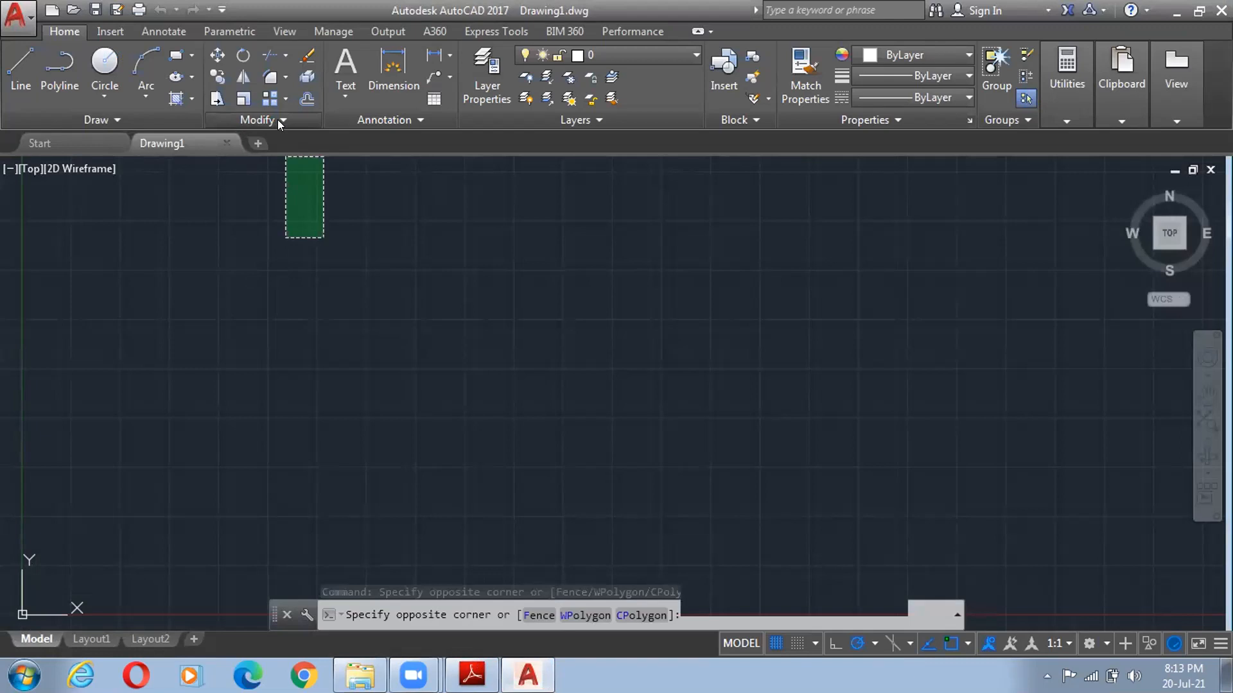
left_click(277, 120)
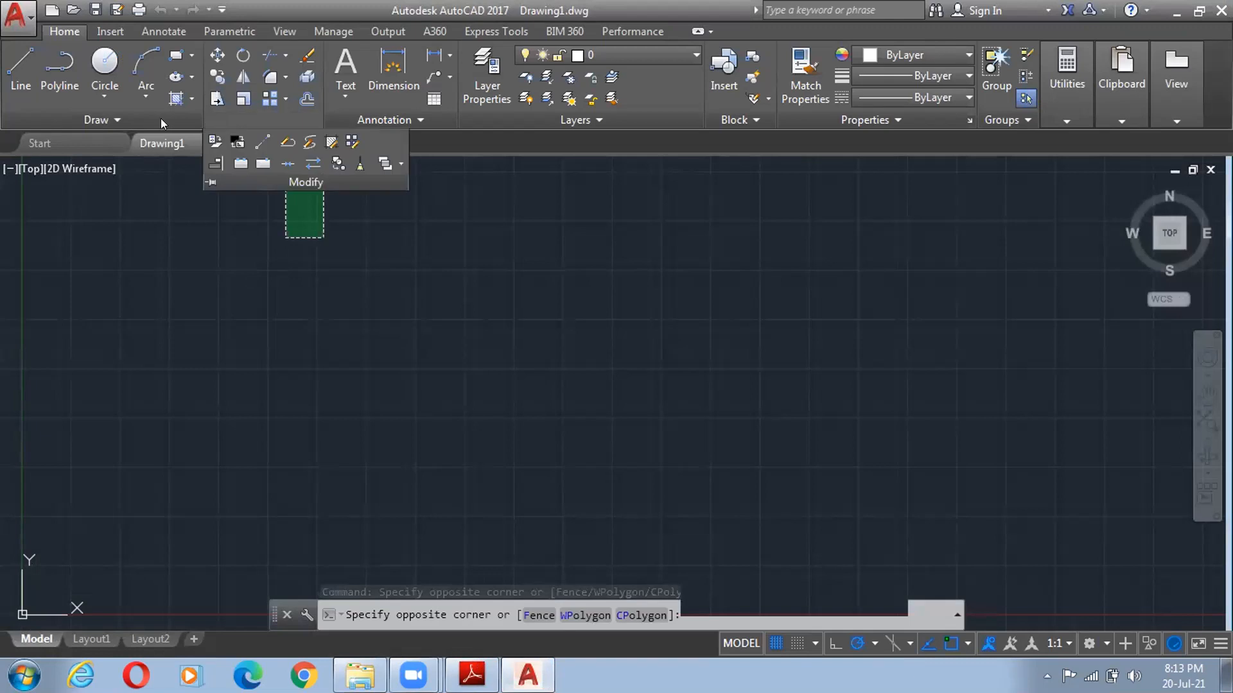
key("Escape")
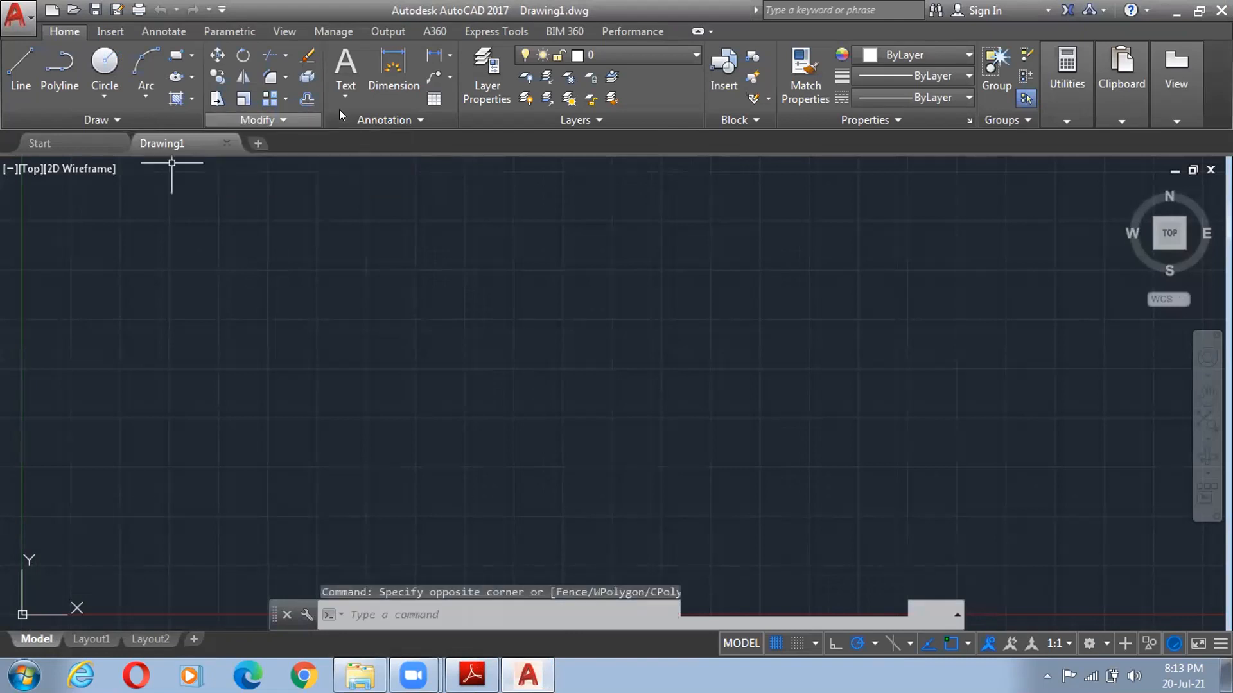
left_click(450, 77)
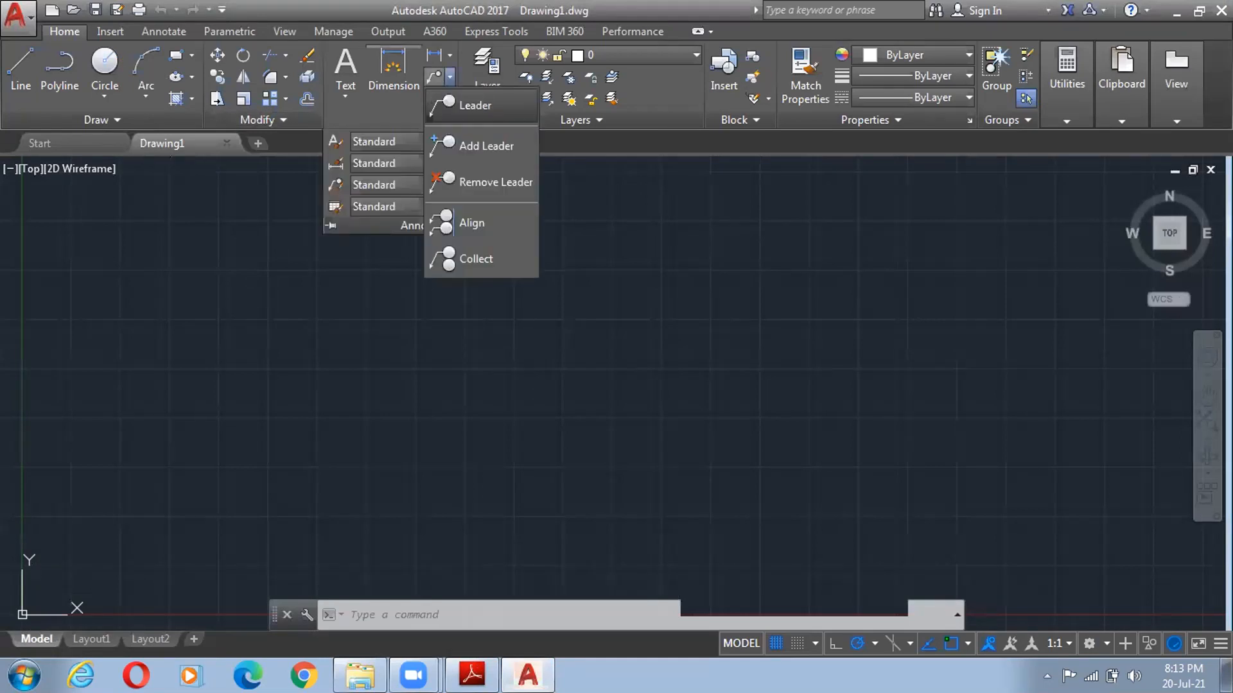
left_click(621, 136)
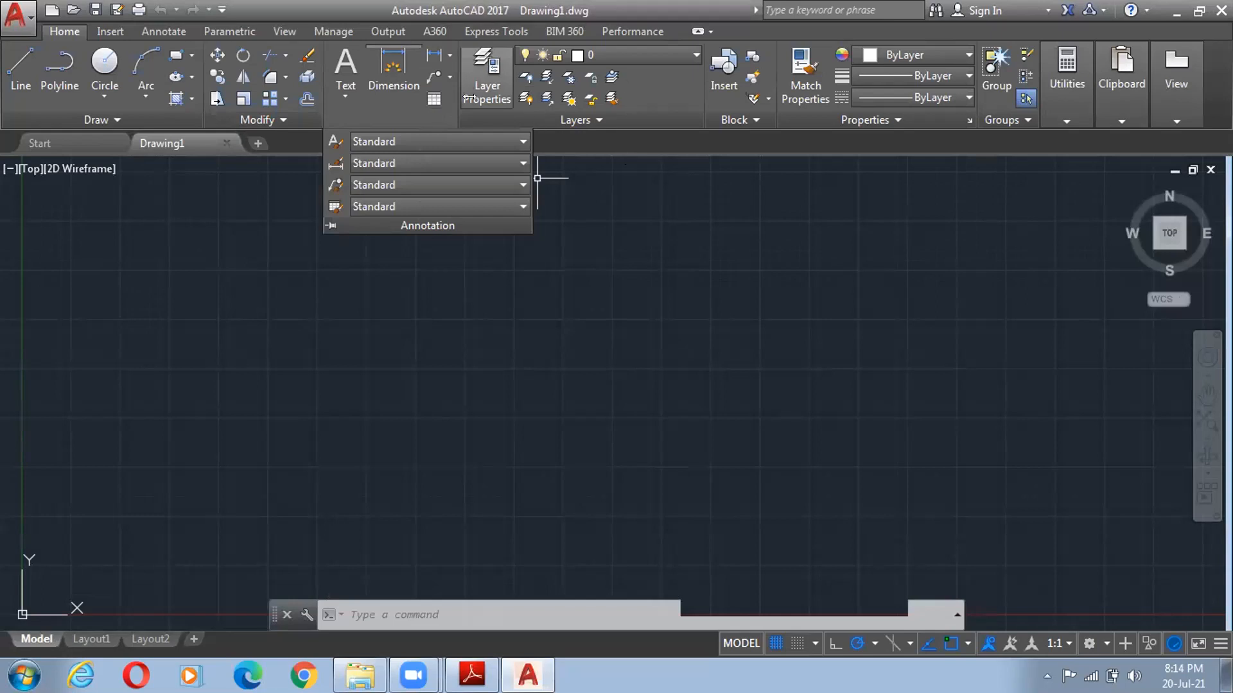
left_click(575, 120)
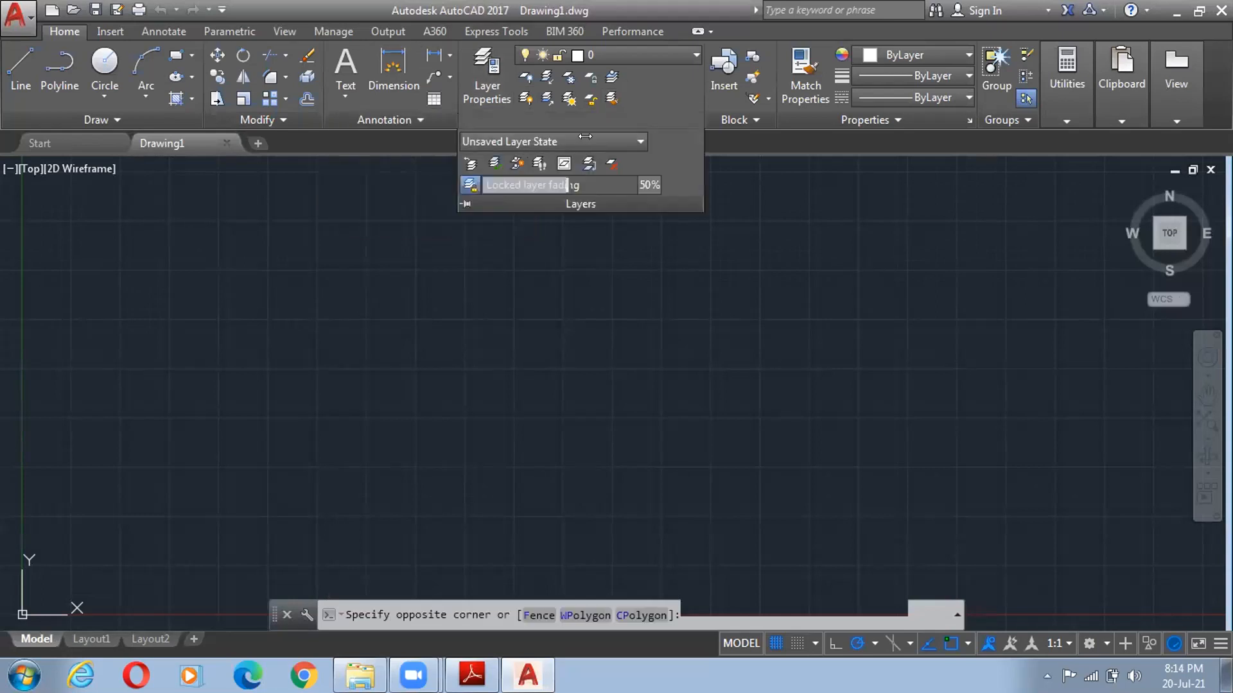
left_click(739, 182)
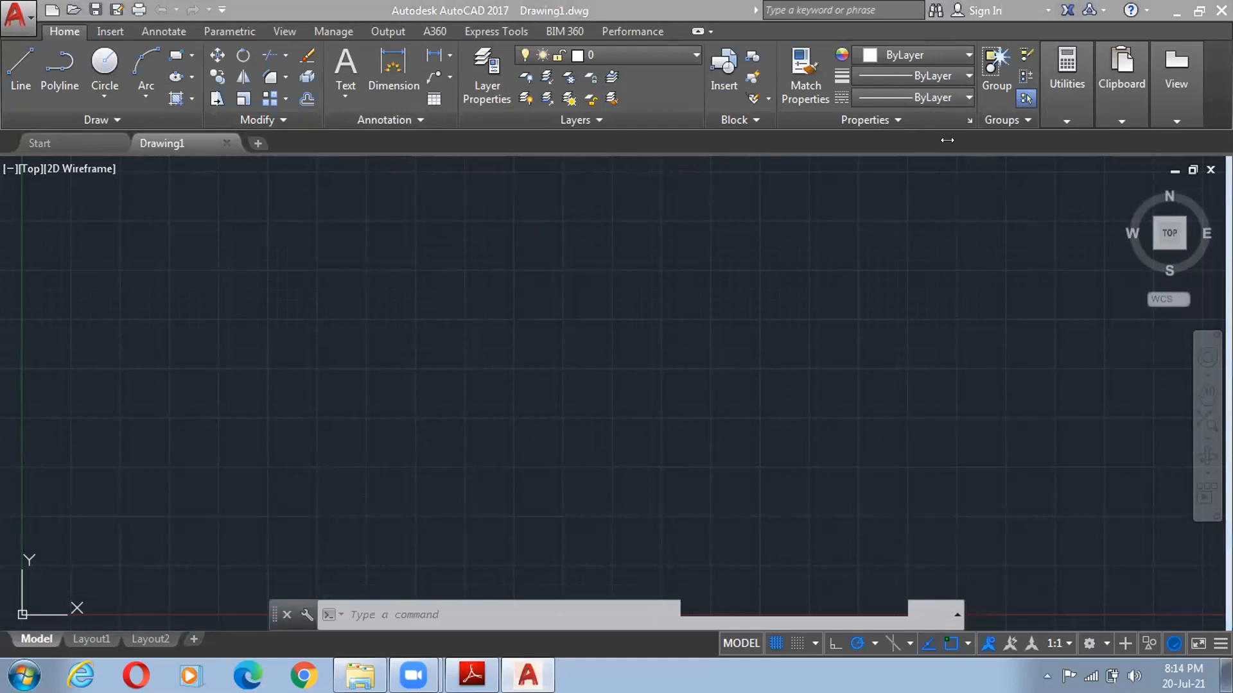
left_click(616, 242)
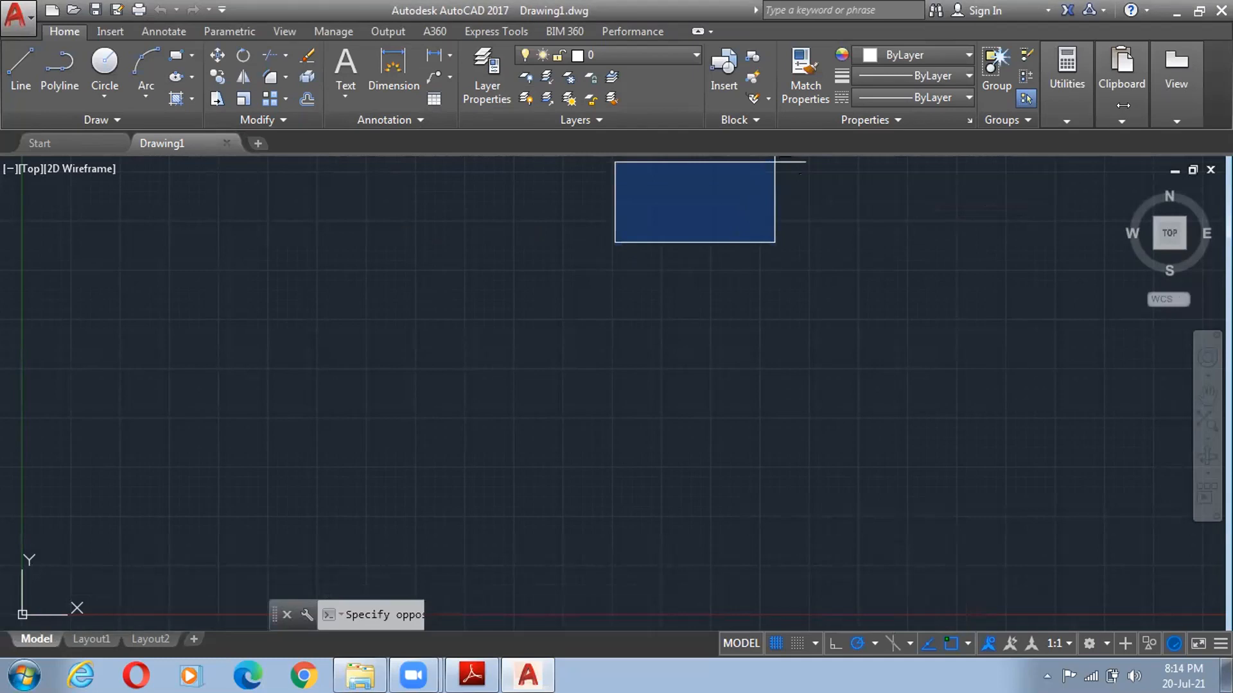
key("Escape")
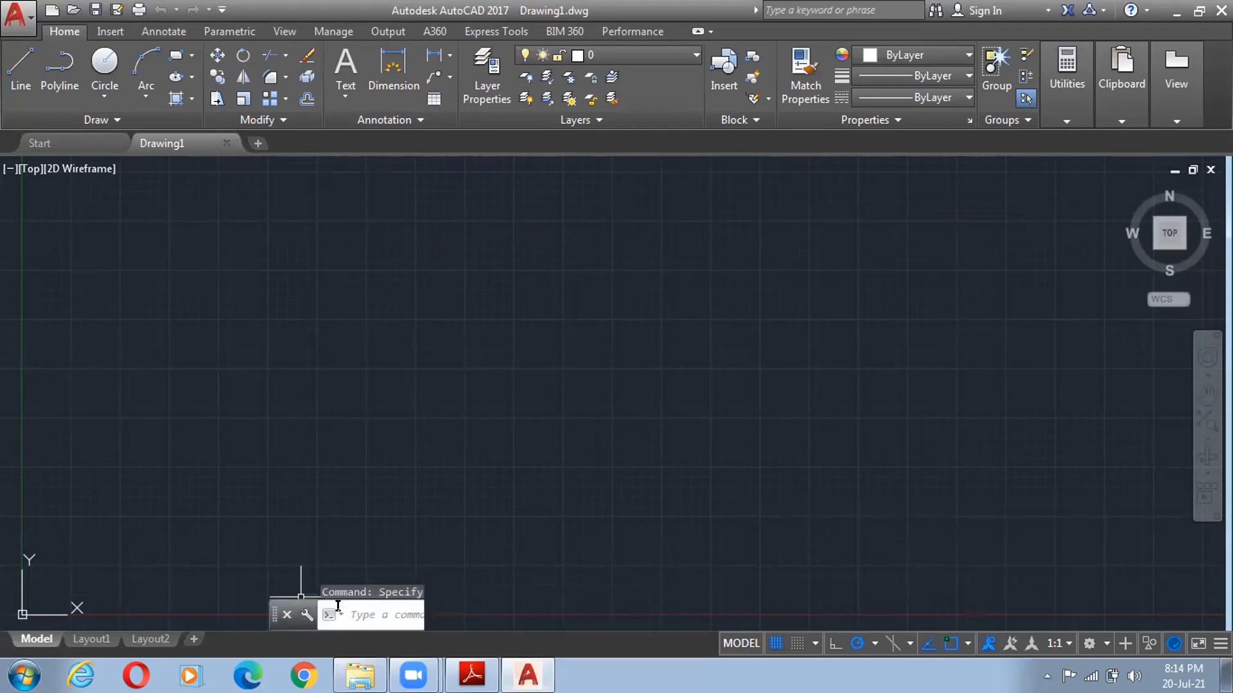
- Expand the command history to review the previously issued commands
key("F2")
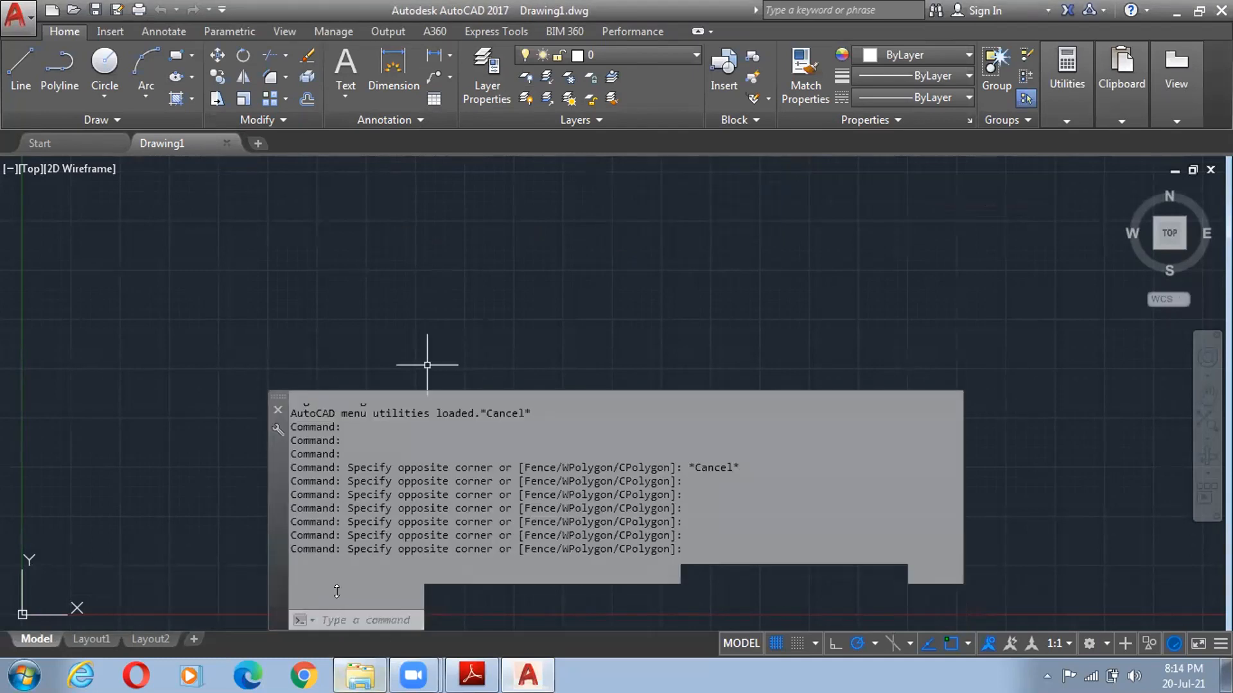
left_click(341, 536)
key("Escape")
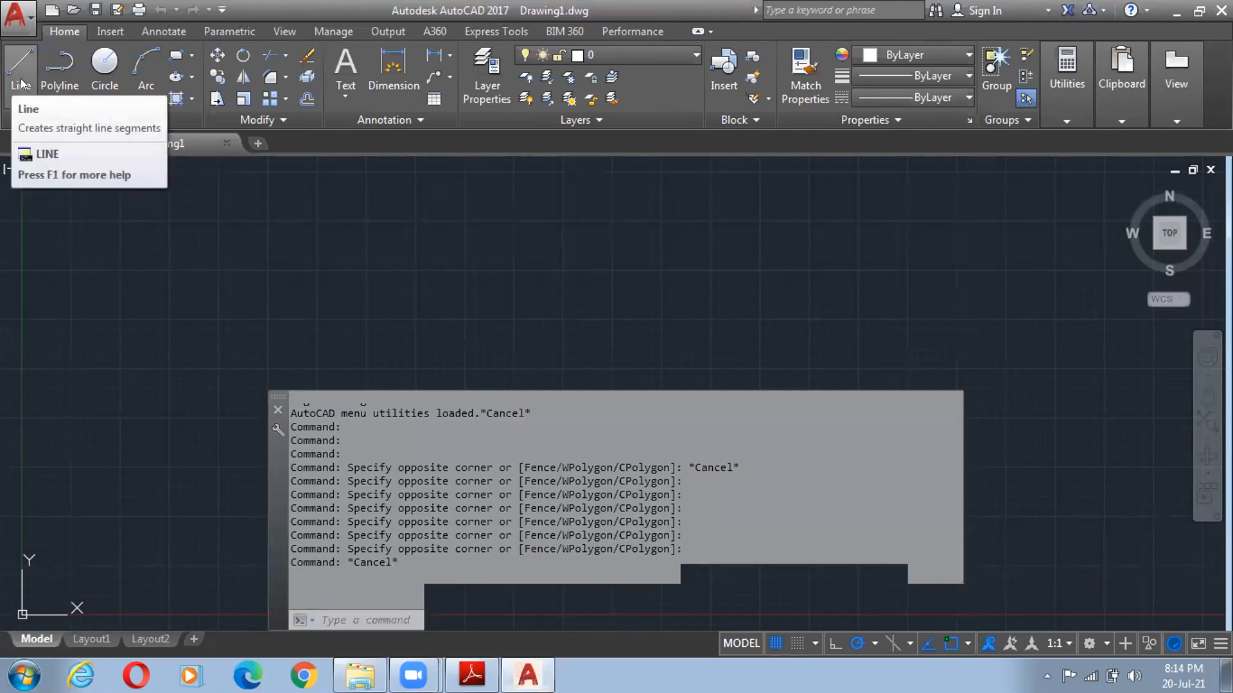
- Draw a single horizontal line across the upper part of the drawing area with the Line command
left_click(21, 84)
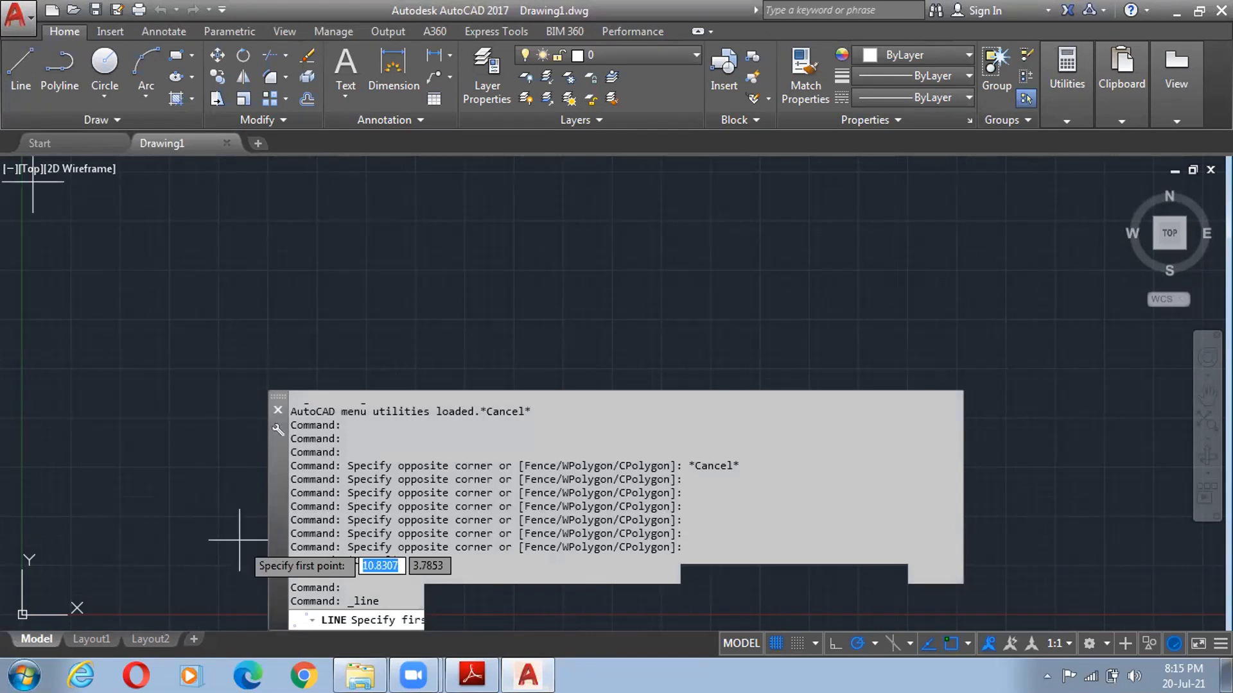
left_click(302, 220)
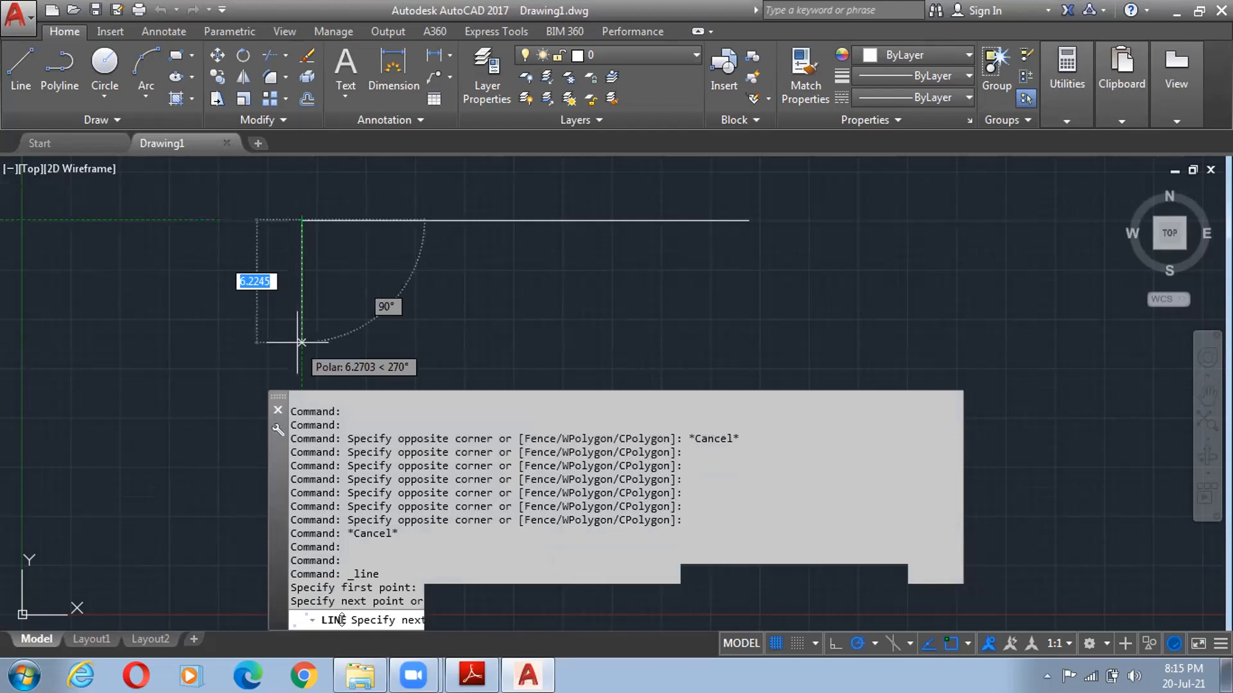
key("Return")
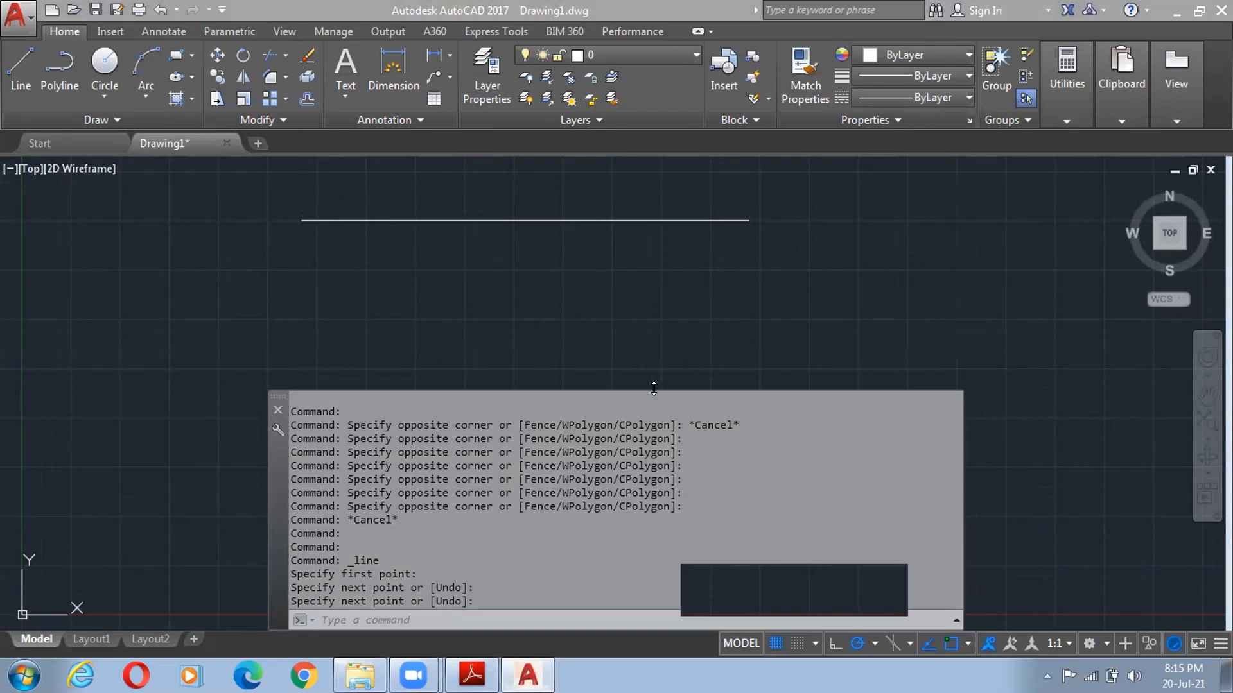
- Shrink the command history area and erase the horizontal line from the drawing
left_click_drag(654, 389, 660, 571)
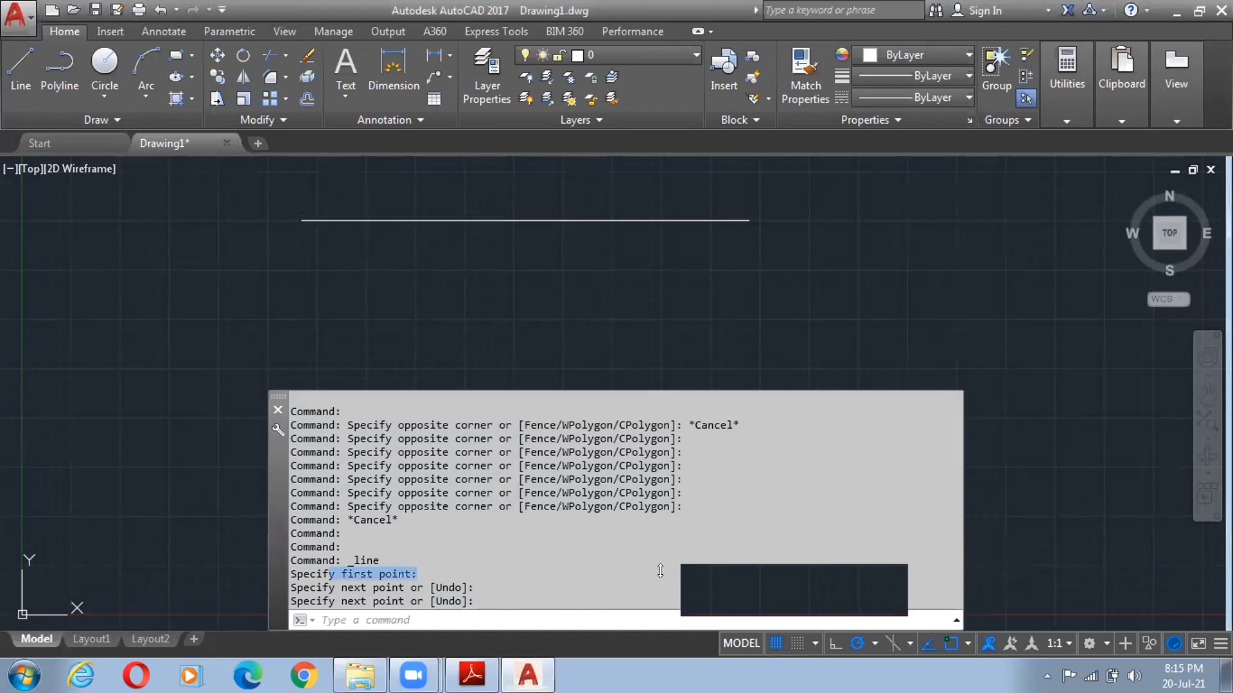
left_click_drag(783, 193, 709, 310)
key("Delete")
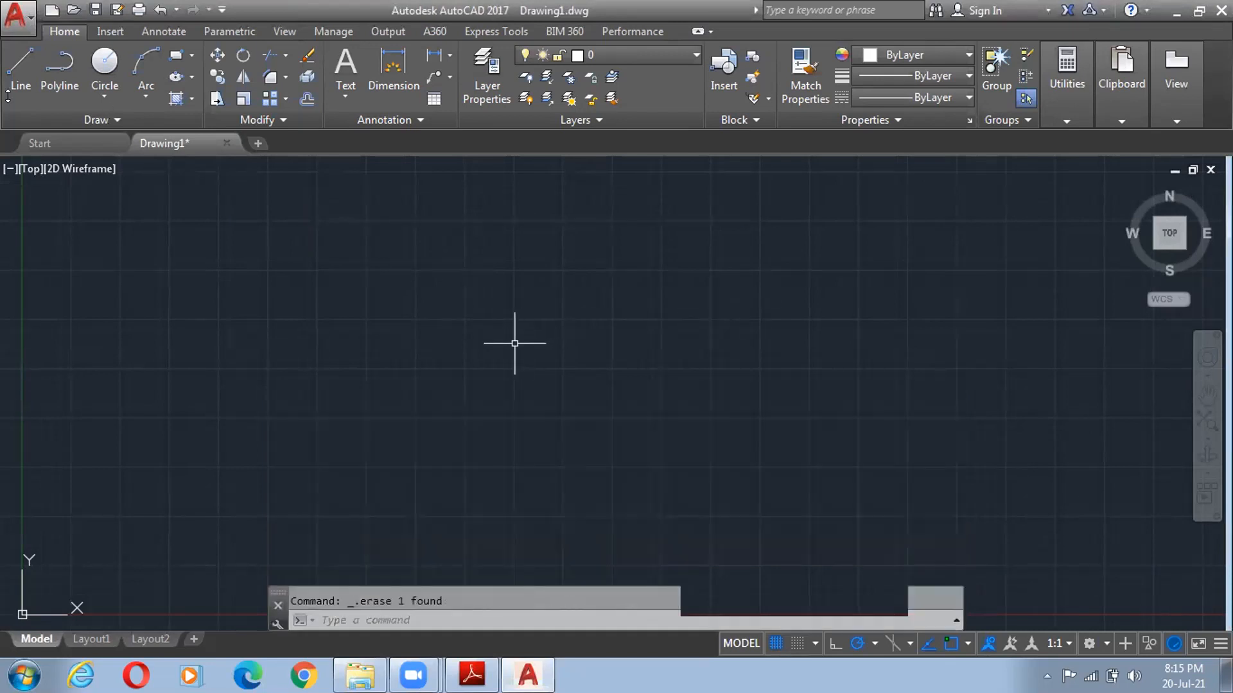
- Start a line in the upper-left part of the drawing area and draw a horizontal segment 10 units long to the right
type("l")
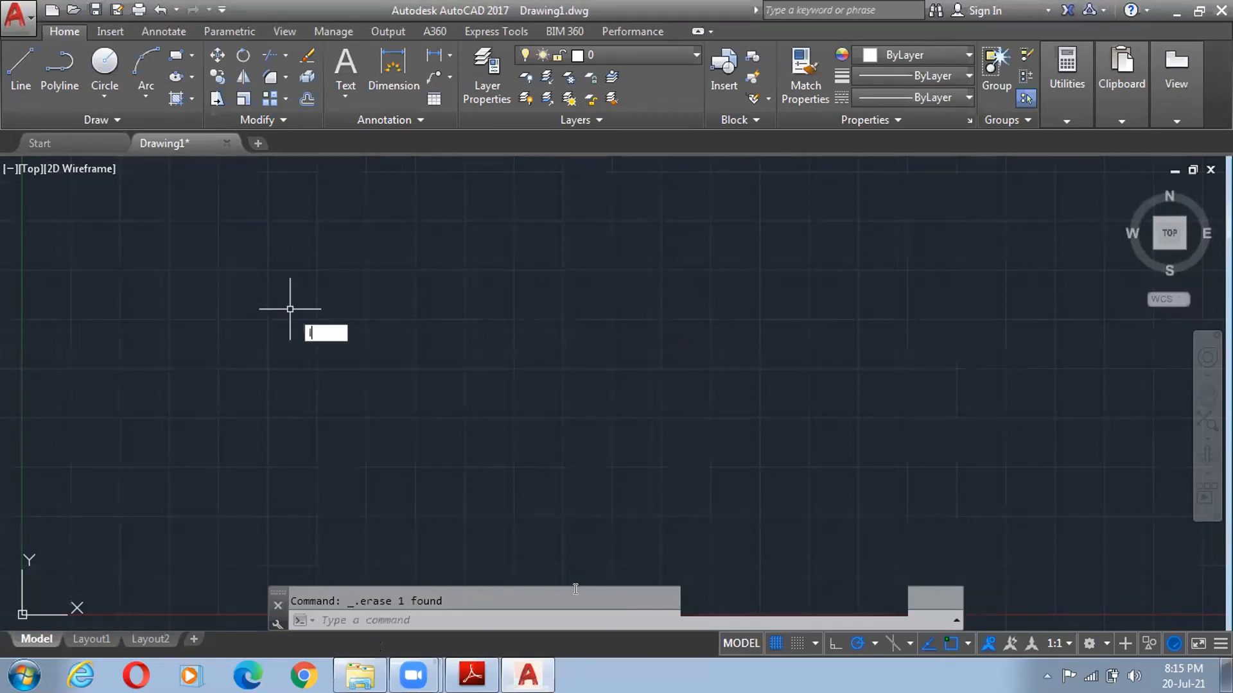
key("Return")
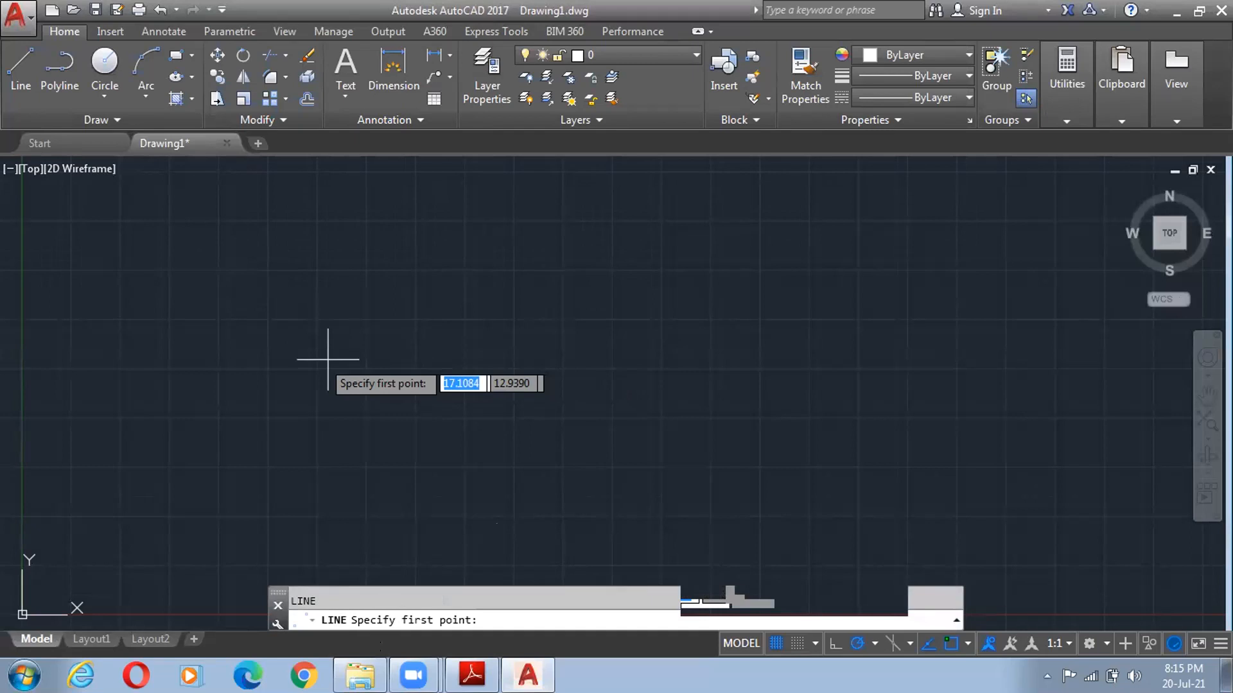
left_click(269, 316)
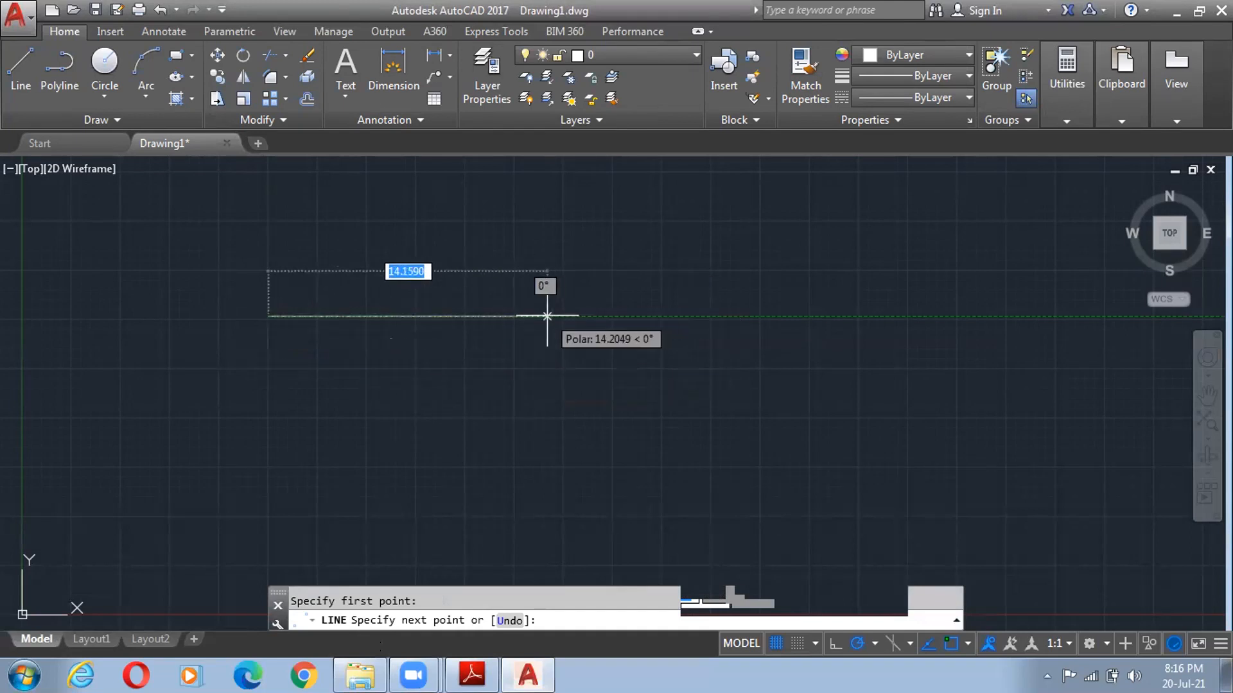
scroll(516, 315, "up", 4)
mouse_move(516, 315)
middle_mouse_down()
mouse_move(902, 374)
mouse_move(825, 380)
middle_mouse_up()
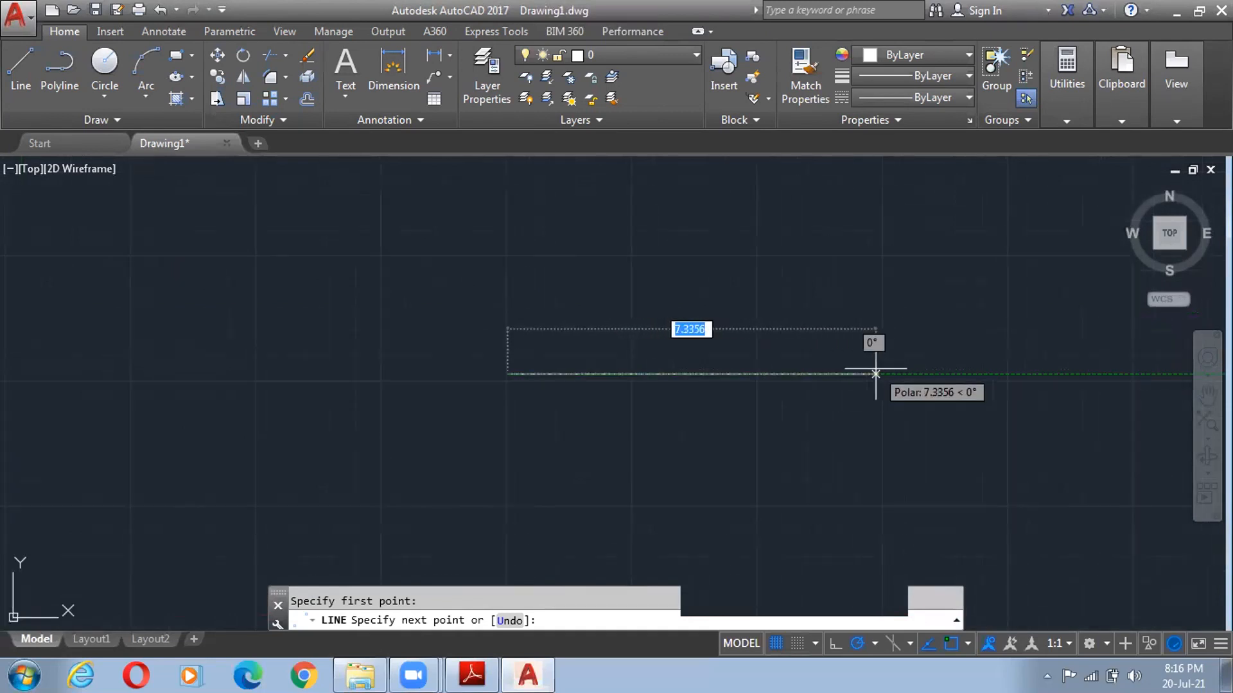
type("10")
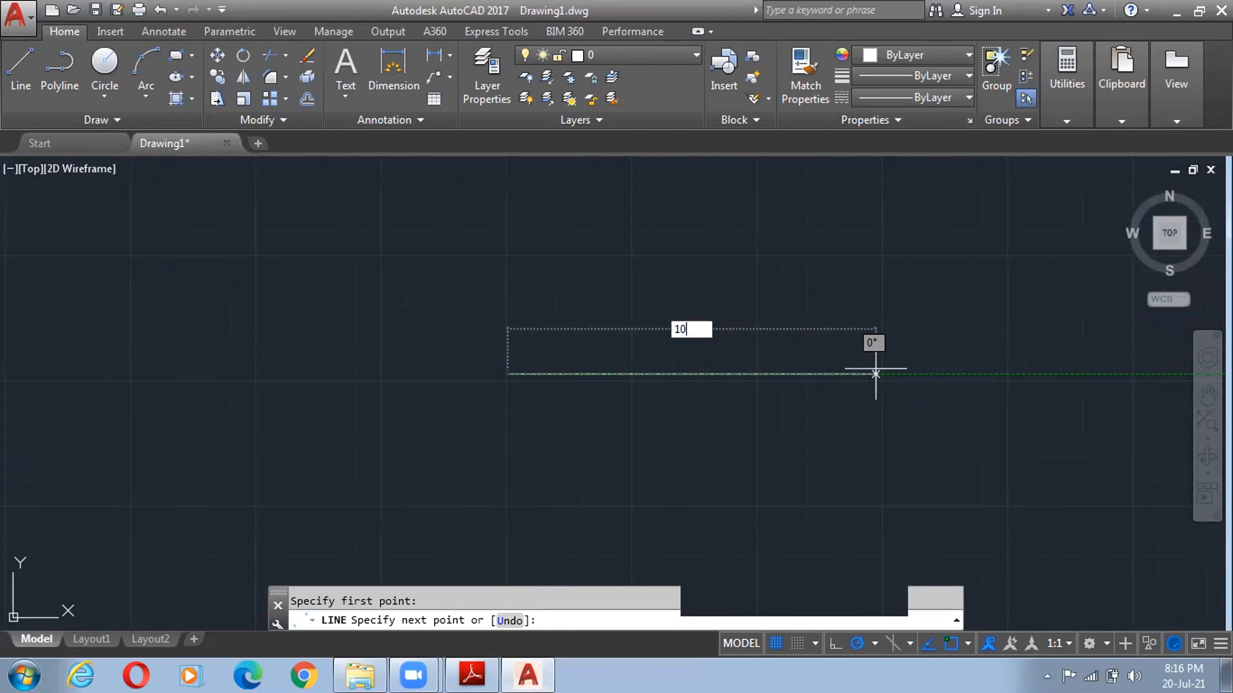
key("Return")
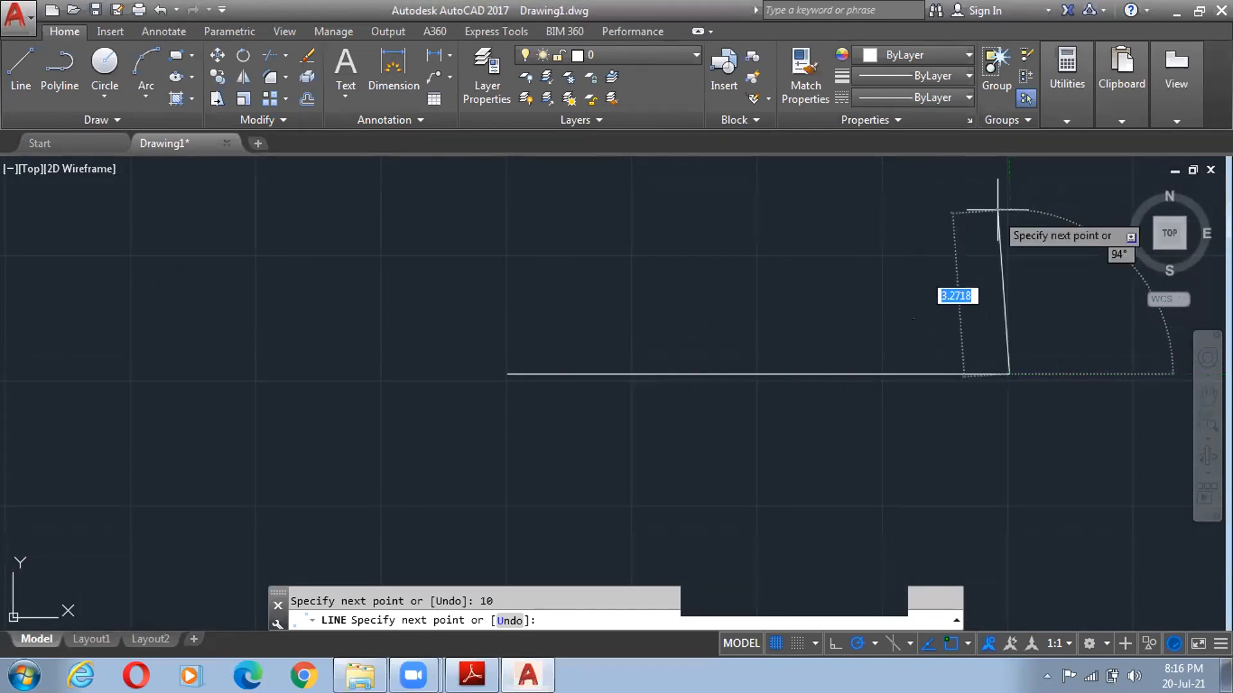
- Add a vertical segment 5 units long straight up from the right end of the horizontal line
key("shift")
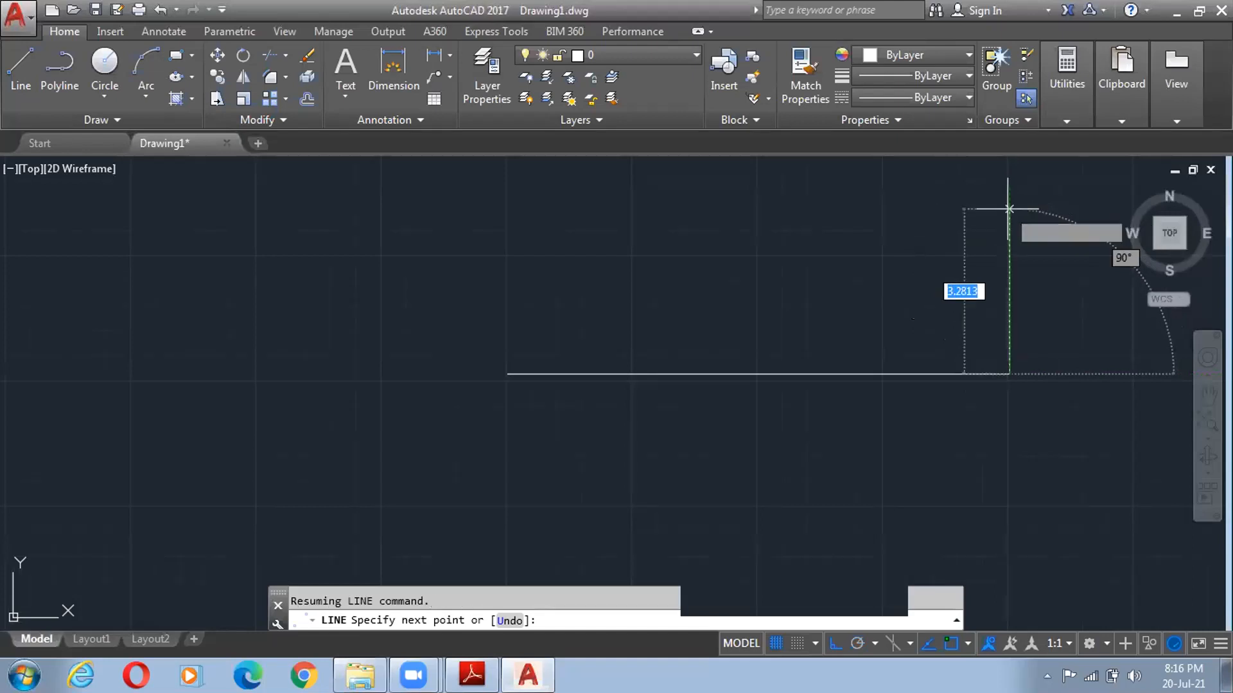
key("BackSpace")
type("5")
key("Return")
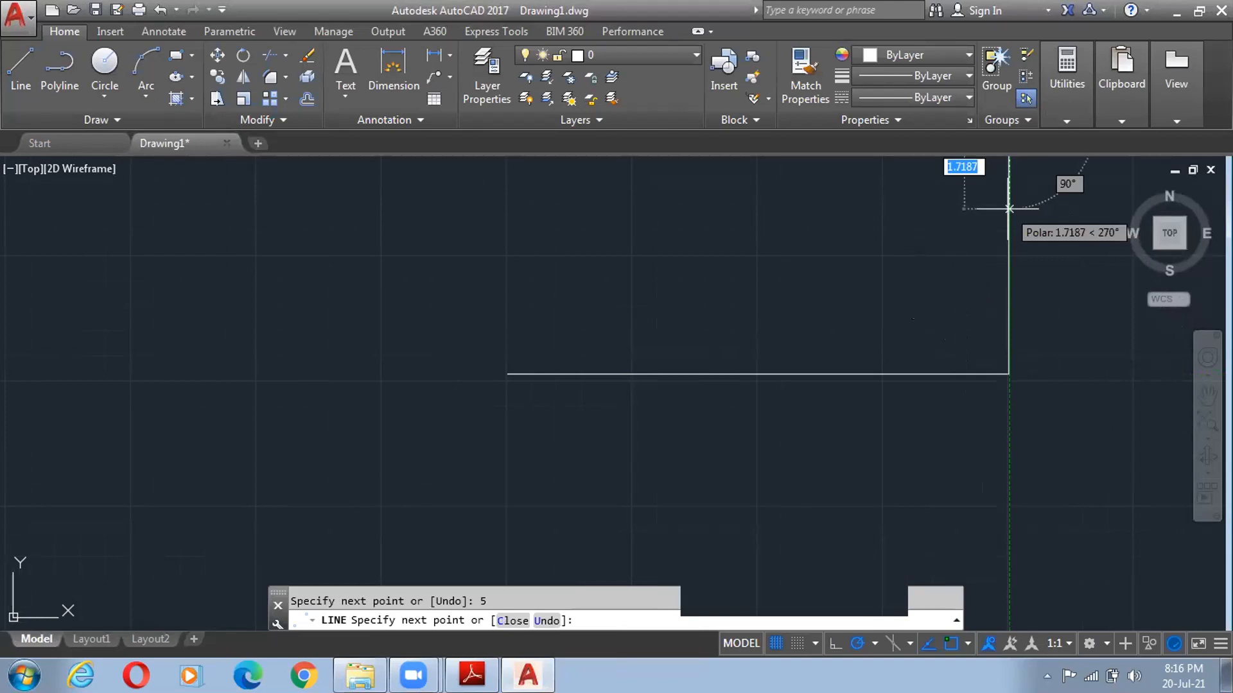
- Draw the 10-unit upper side to the left, connect it back to the starting point and end the Line command
scroll(793, 192, "down", 1)
middle_click_drag(794, 196, 714, 483)
middle_click_drag(650, 452, 777, 246)
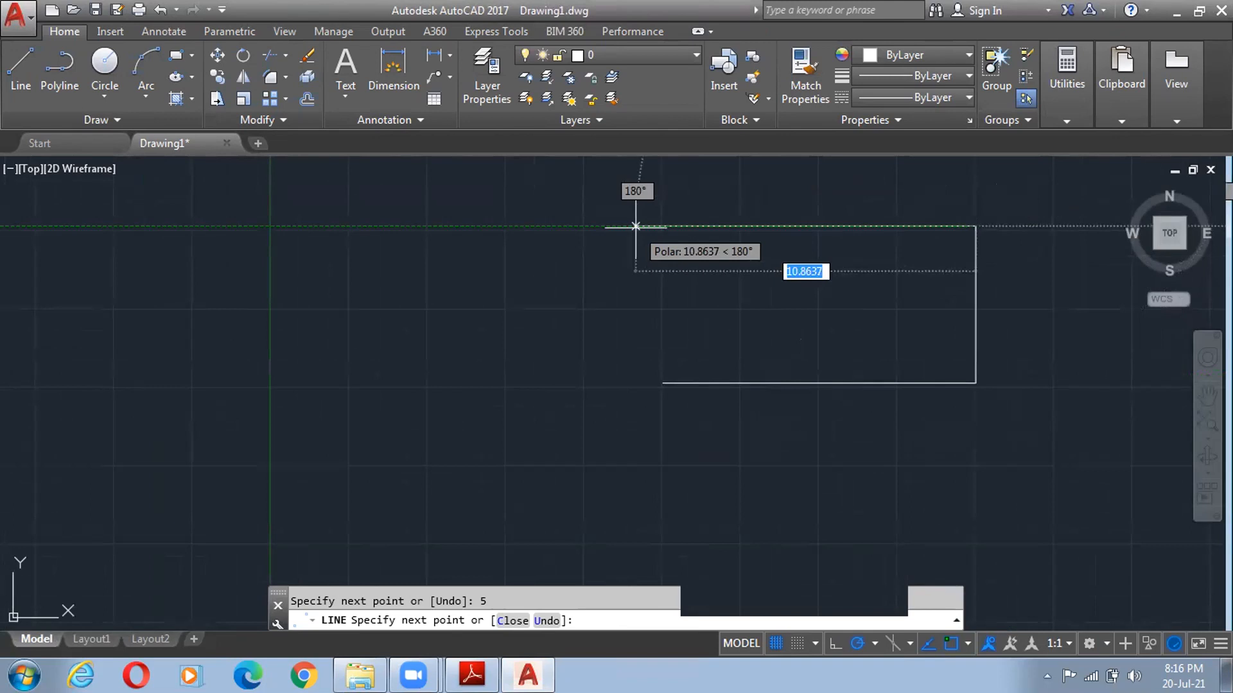
type("10")
key("Return")
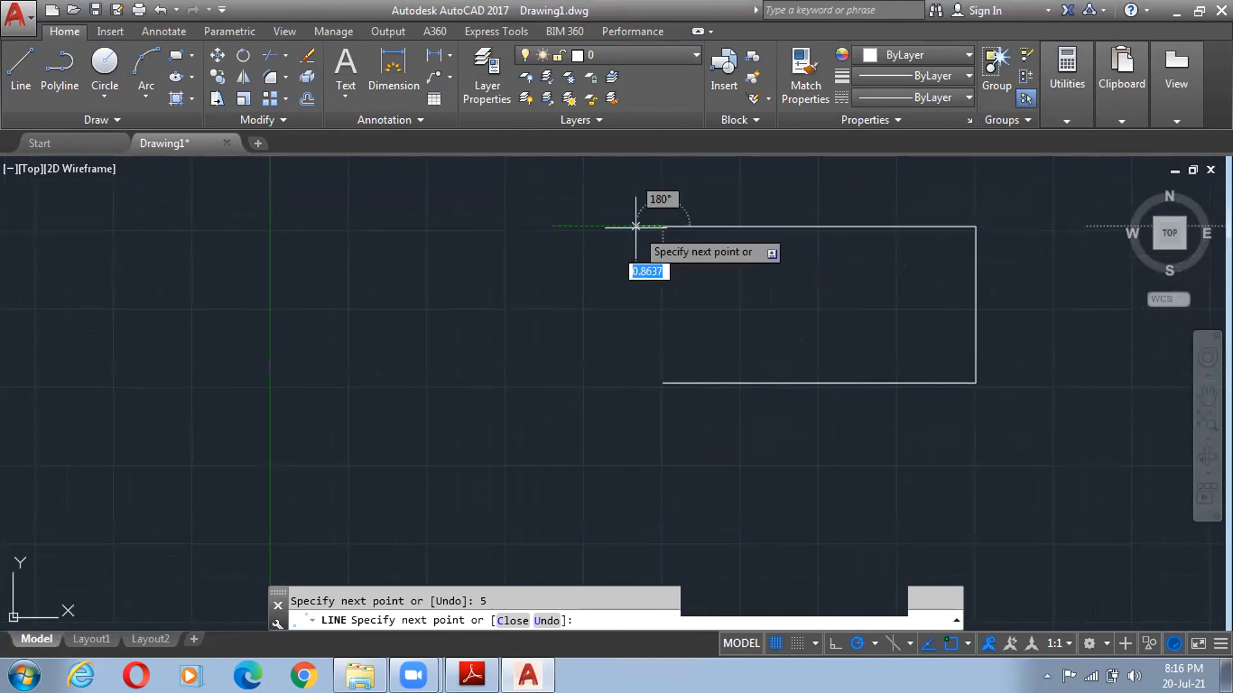
left_click(663, 383)
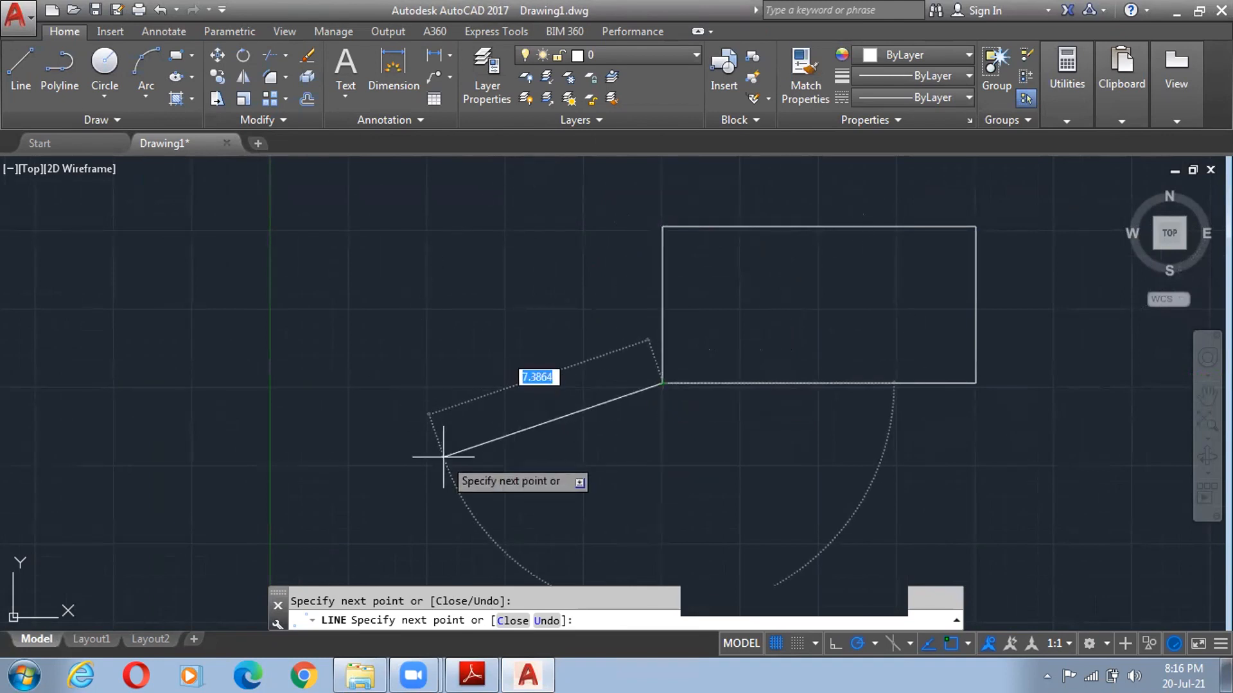
key("Return")
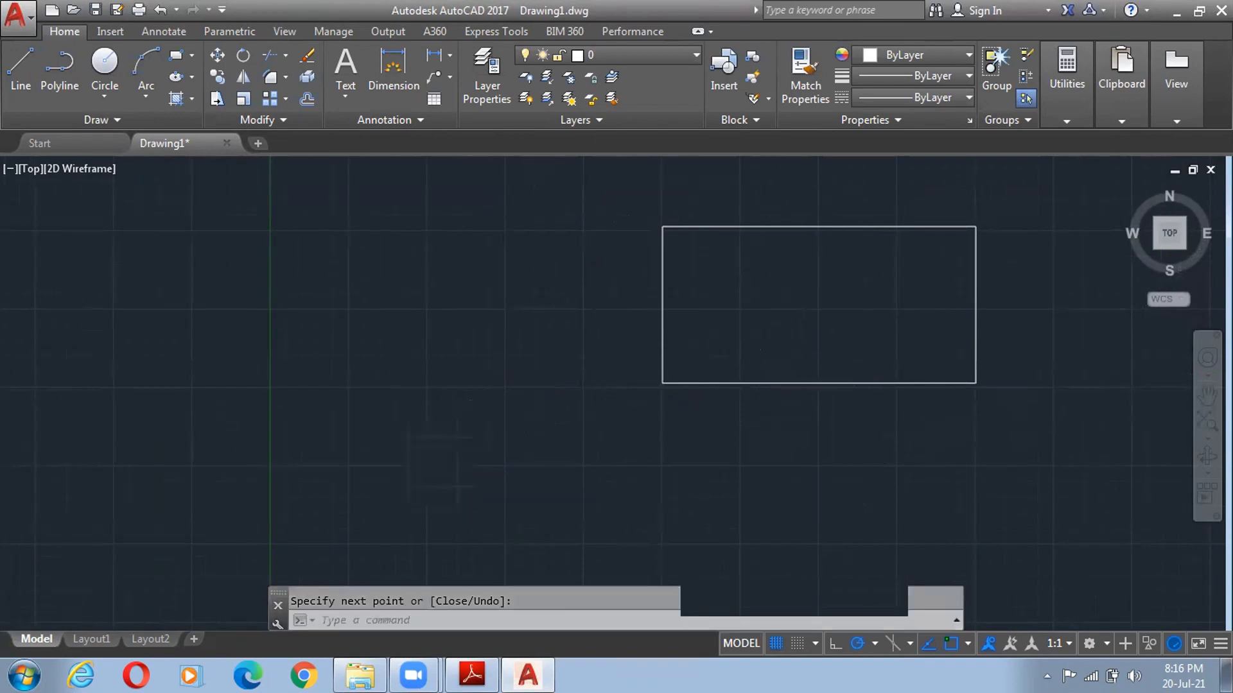
- Select the whole rectangle with a selection window and clear the selection
scroll(550, 421, "down", 6)
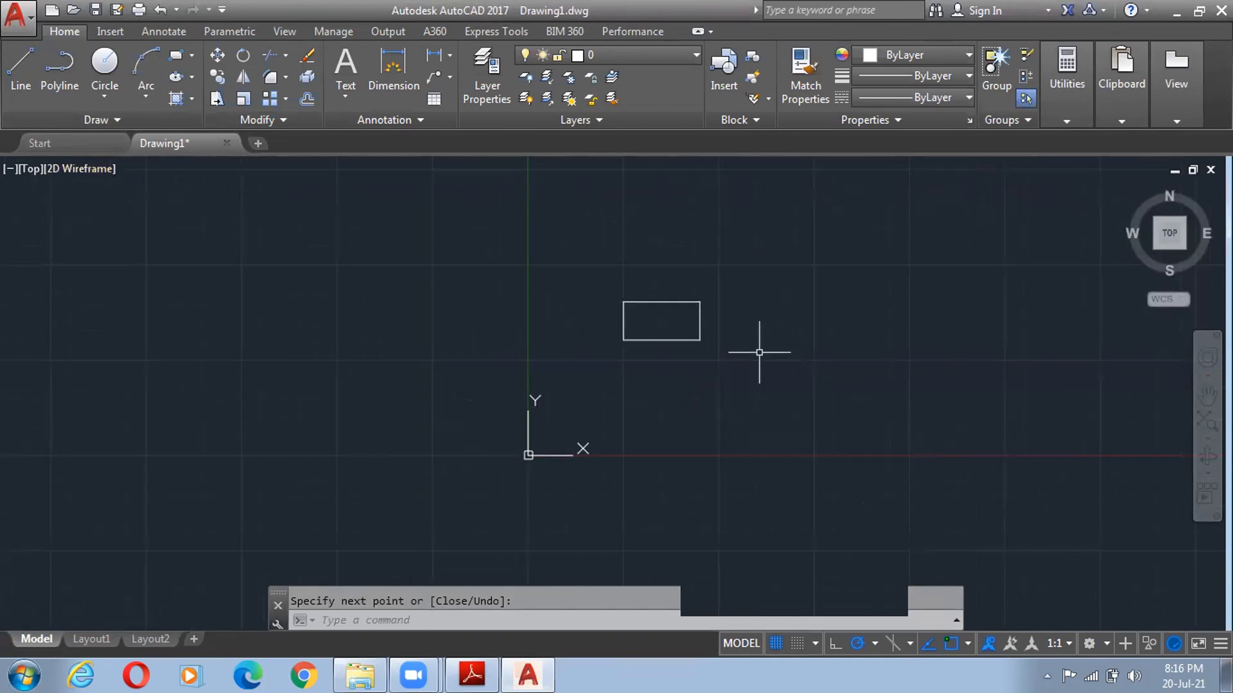
left_click(577, 221)
left_click(839, 442)
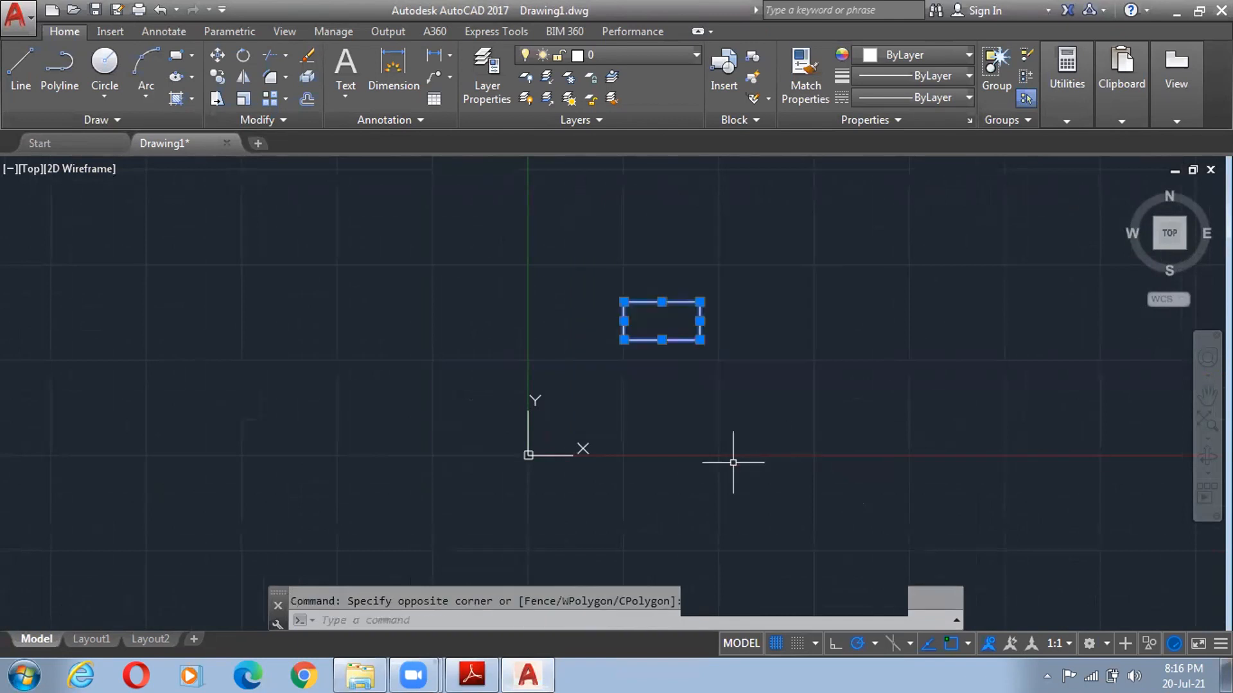
key("Escape")
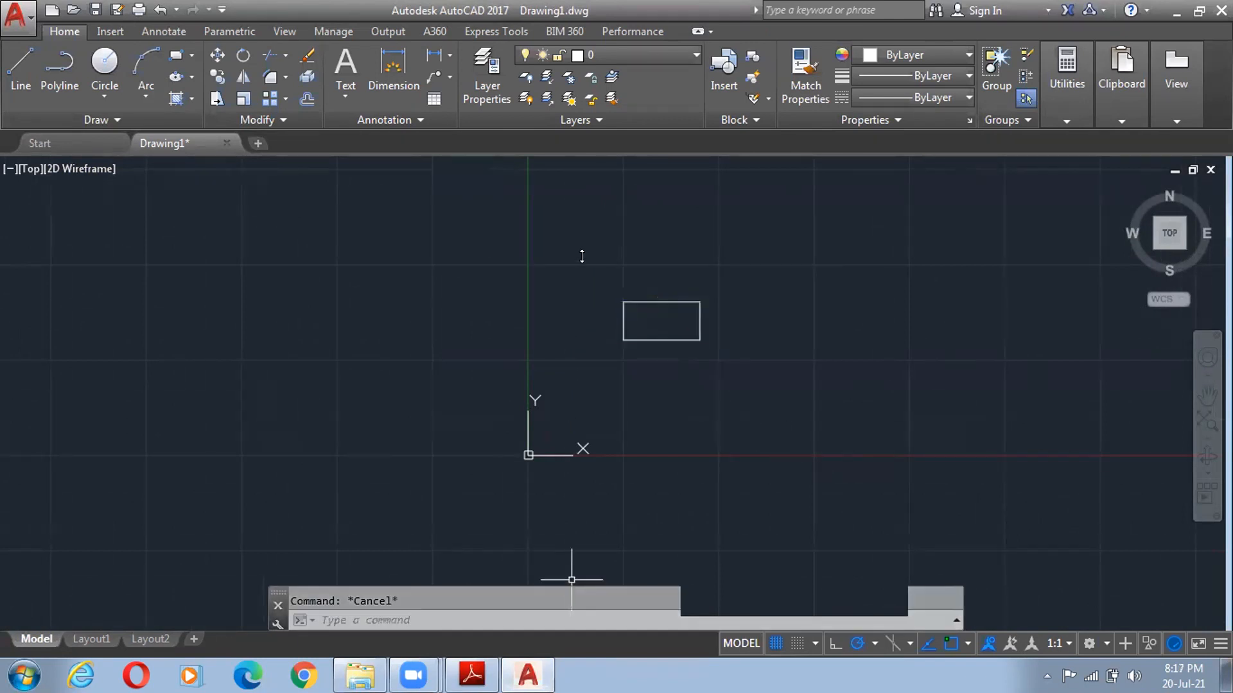
- Expand the command history to review the Line command's prompts and entered lengths, and collapse it again
key("F2")
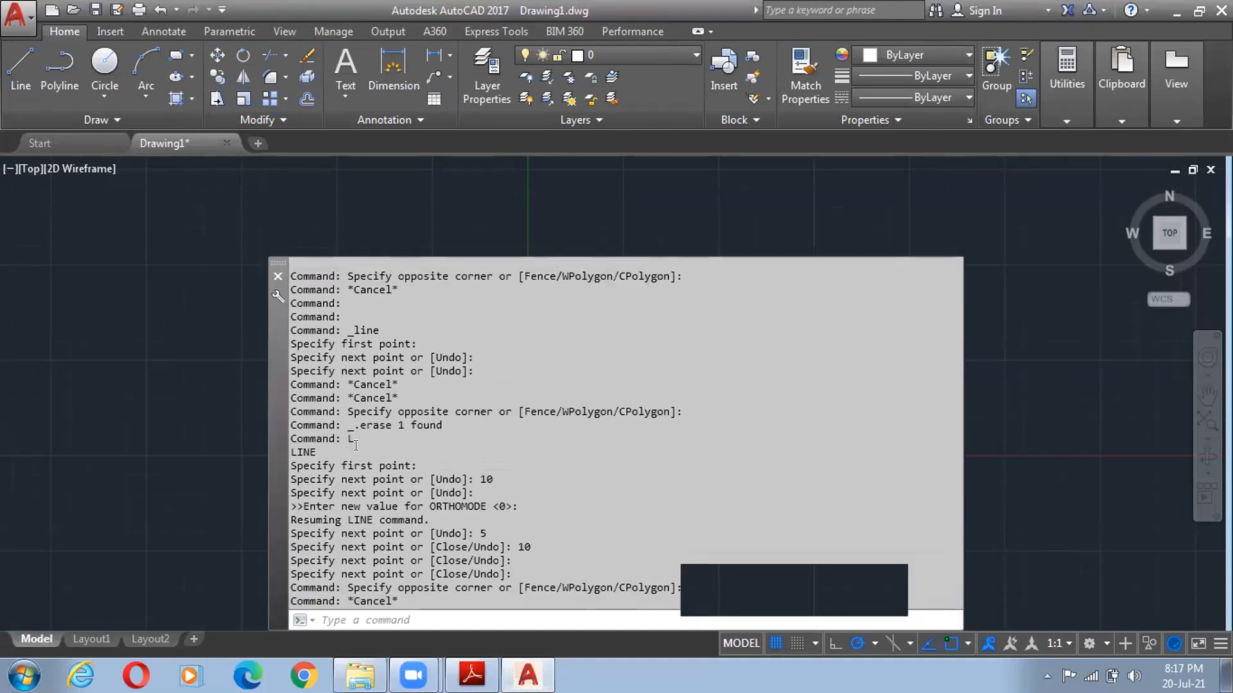
left_click_drag(356, 447, 298, 462)
left_click(326, 446)
left_click(297, 460)
left_click_drag(335, 479, 505, 476)
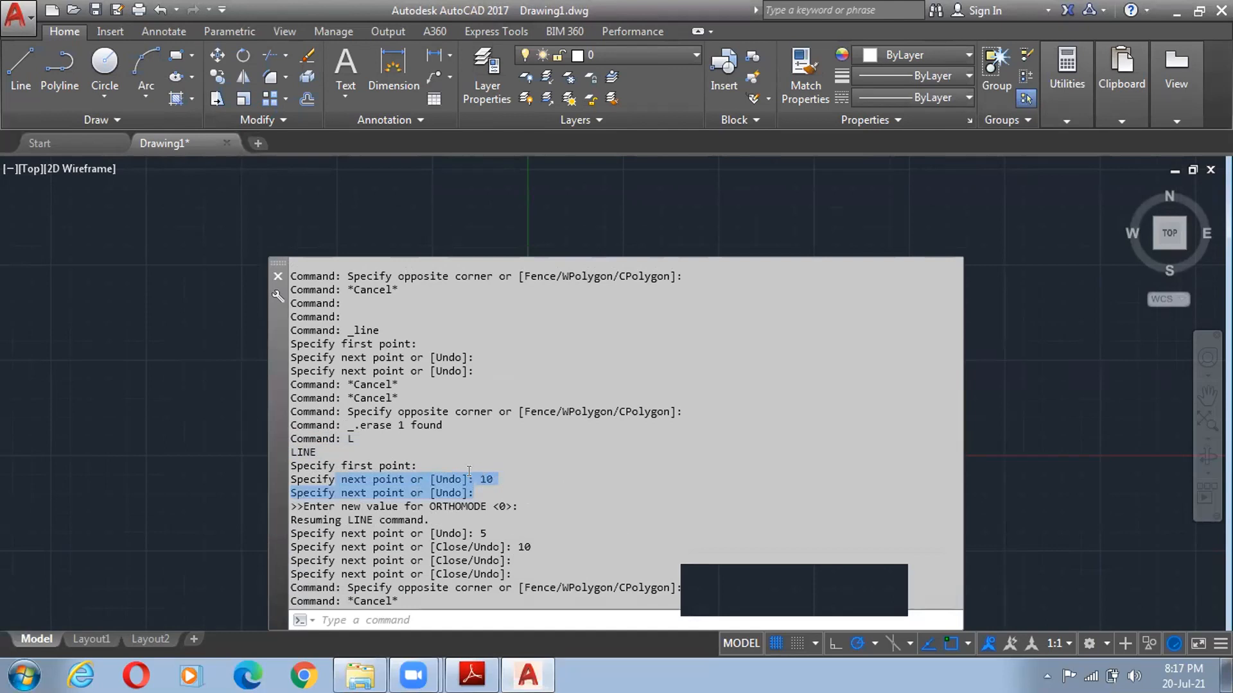
left_click_drag(476, 479, 499, 478)
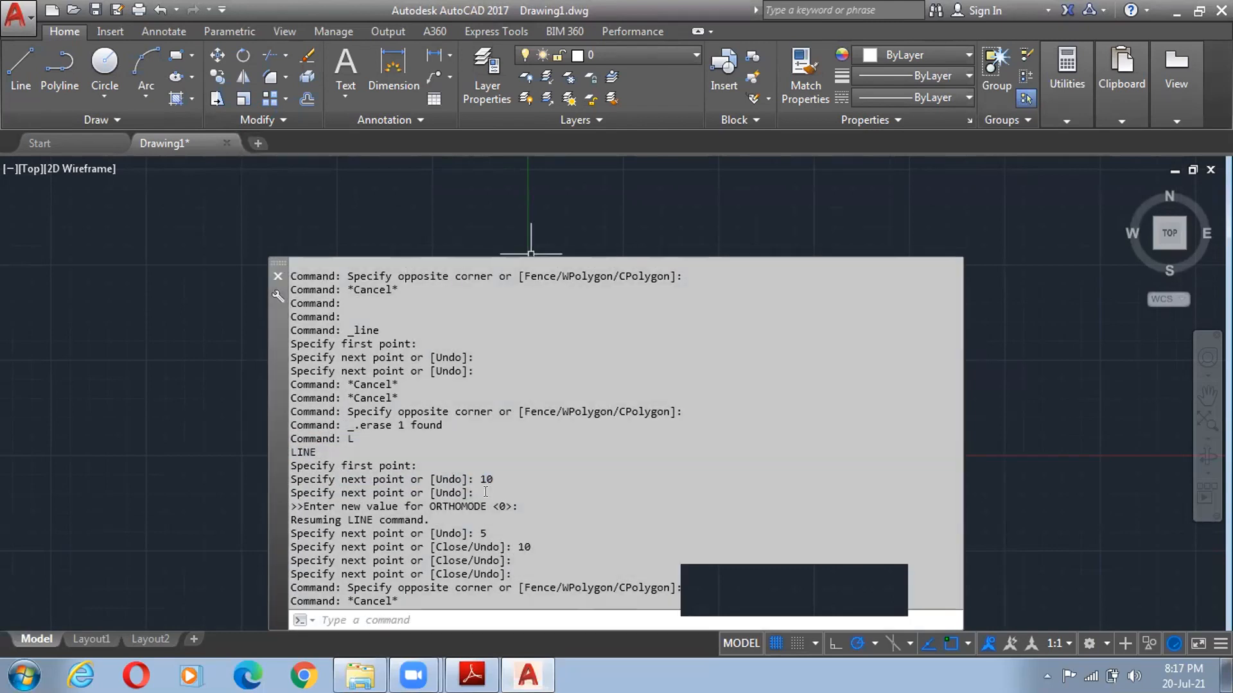
left_click_drag(498, 539, 497, 533)
left_click(428, 526)
left_click_drag(372, 526, 313, 517)
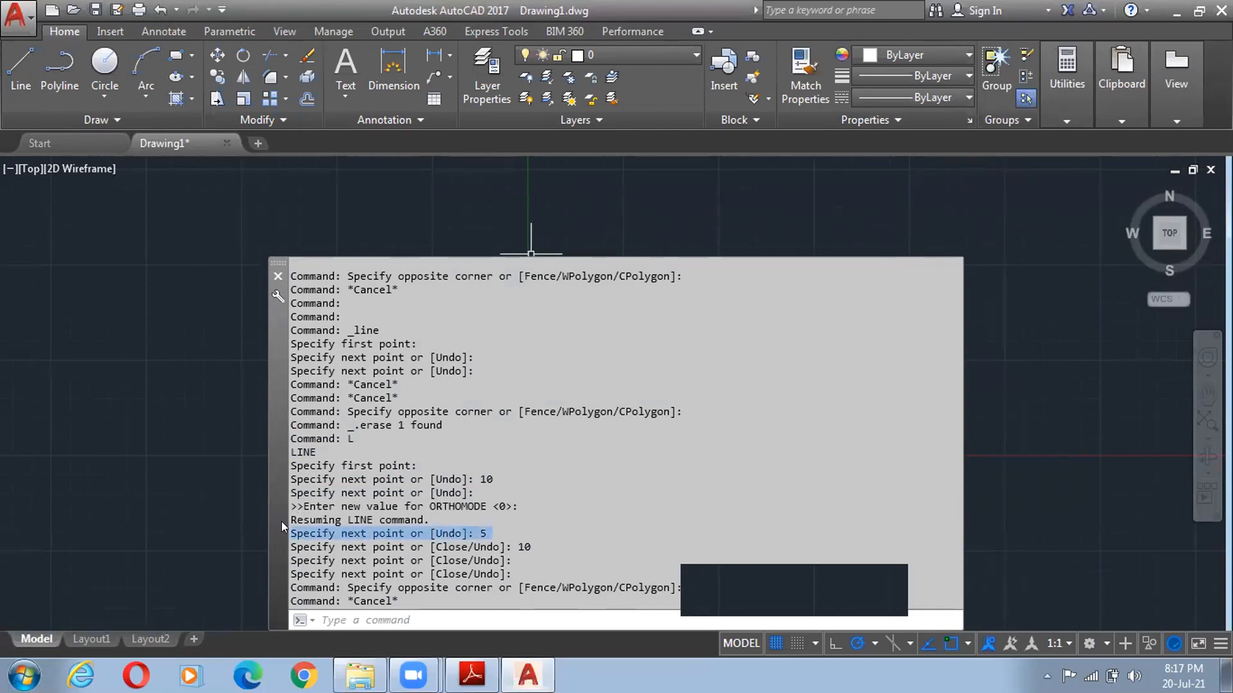
left_click_drag(468, 537, 430, 525)
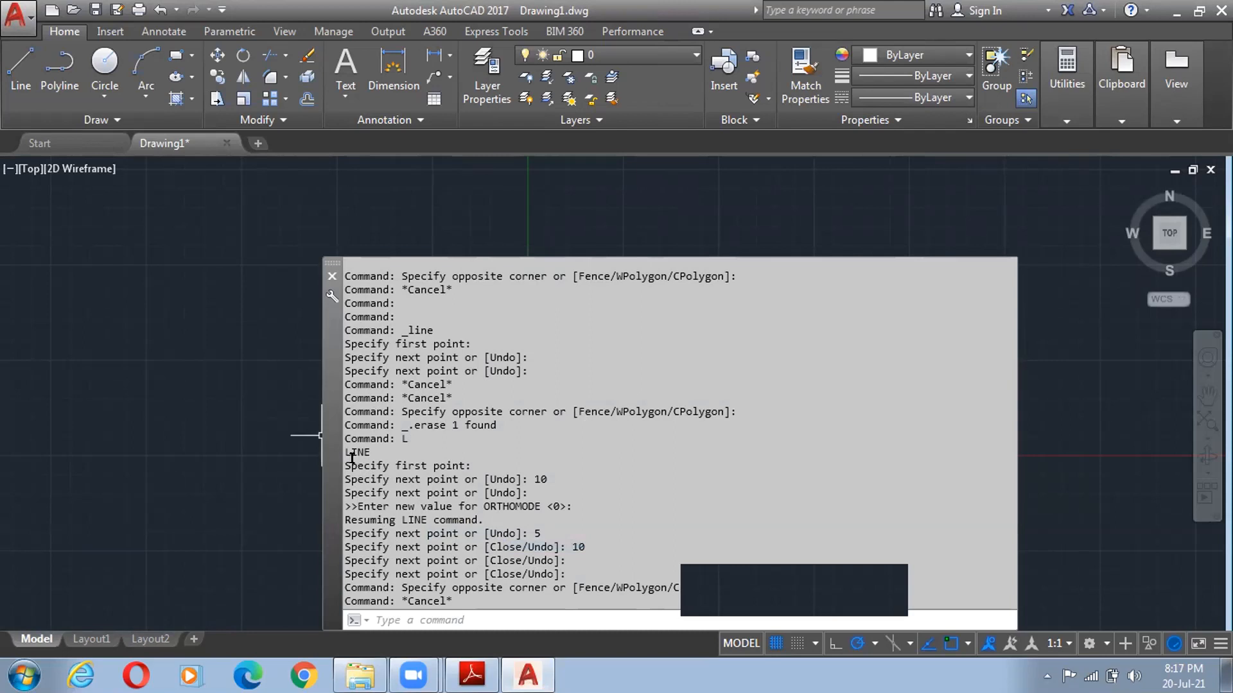
left_click(316, 537)
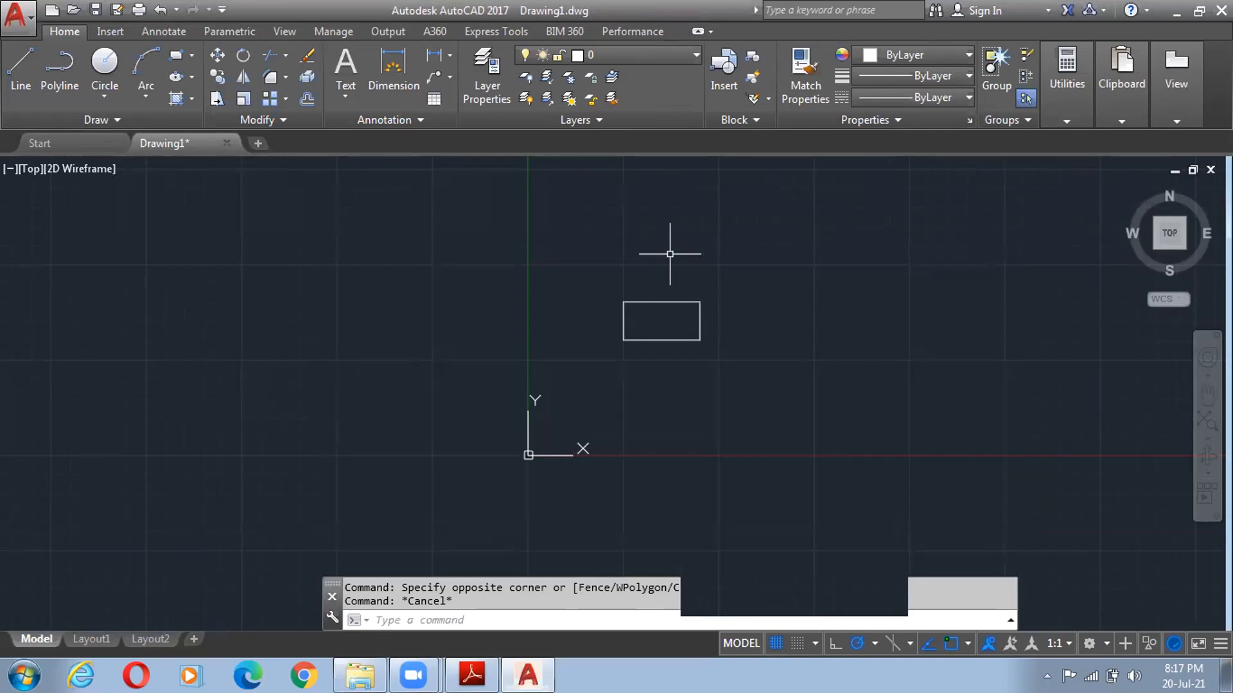
key("Escape")
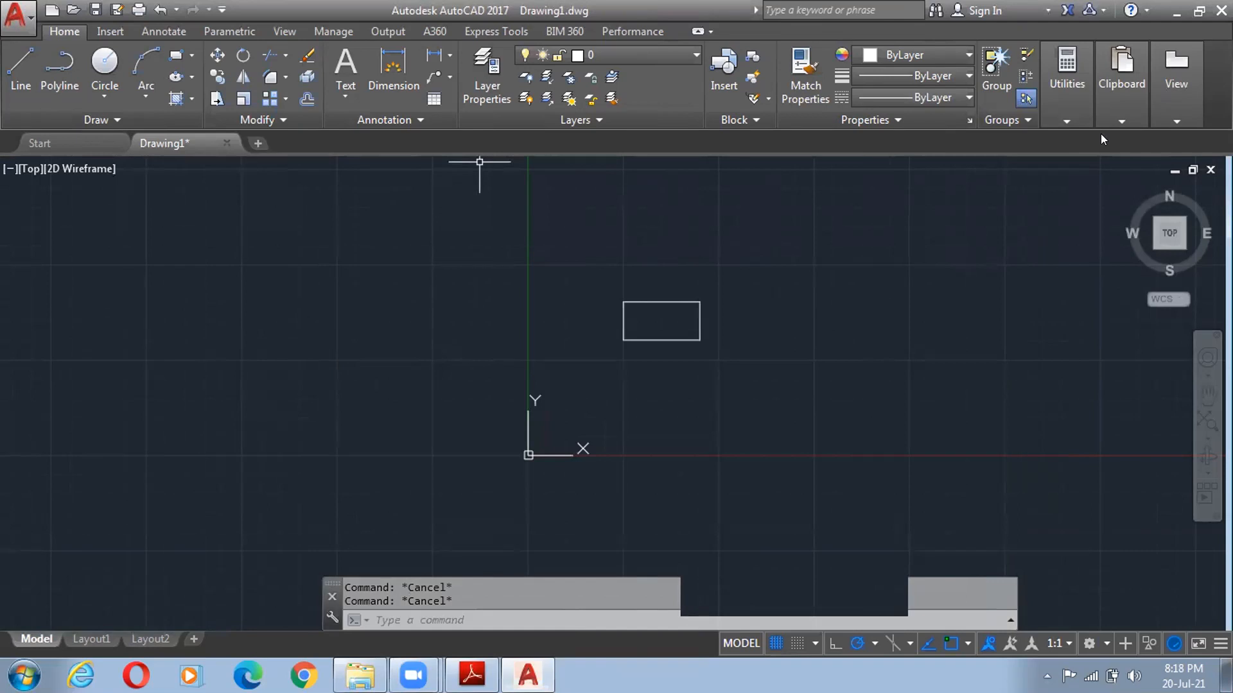
- Clear the empty selection window and close Drawing1
left_click(850, 293)
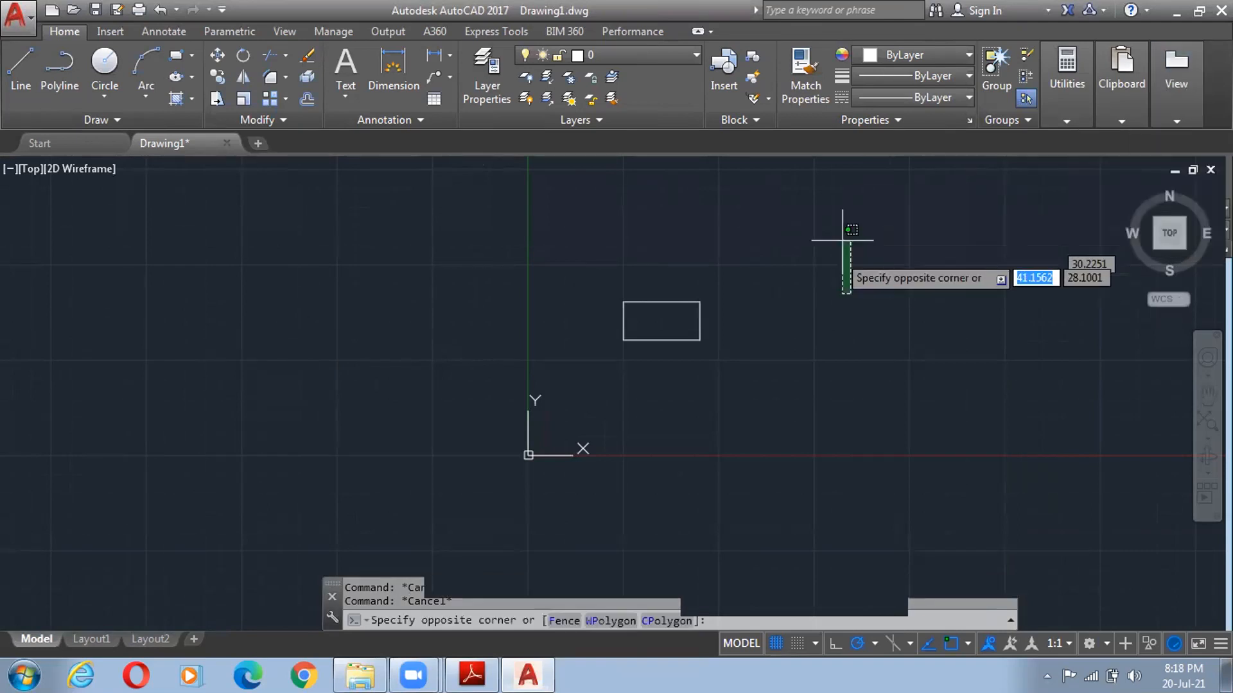
left_click(835, 265)
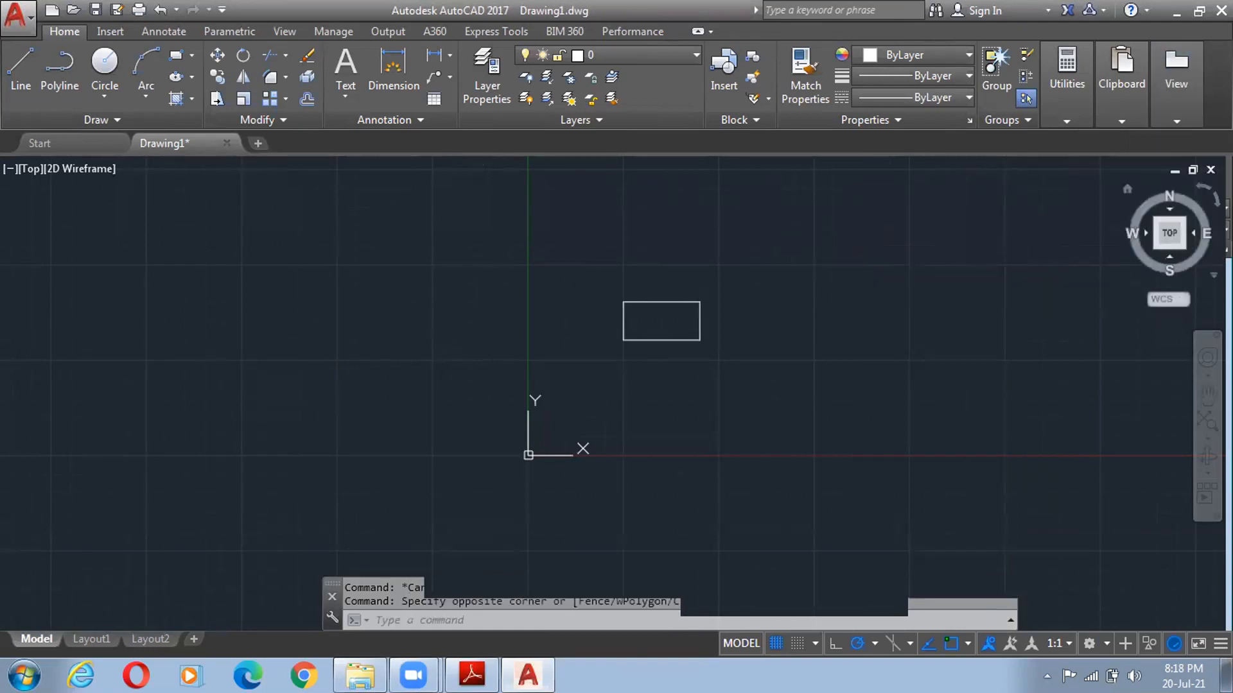
left_click(1210, 171)
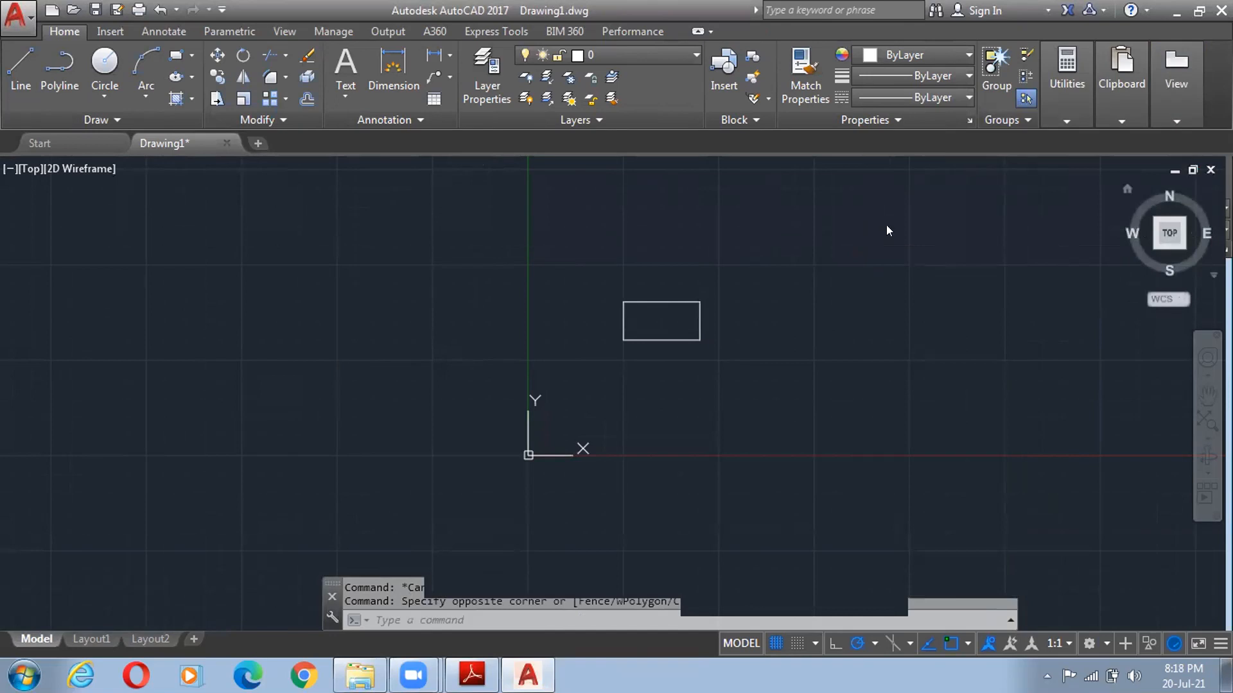
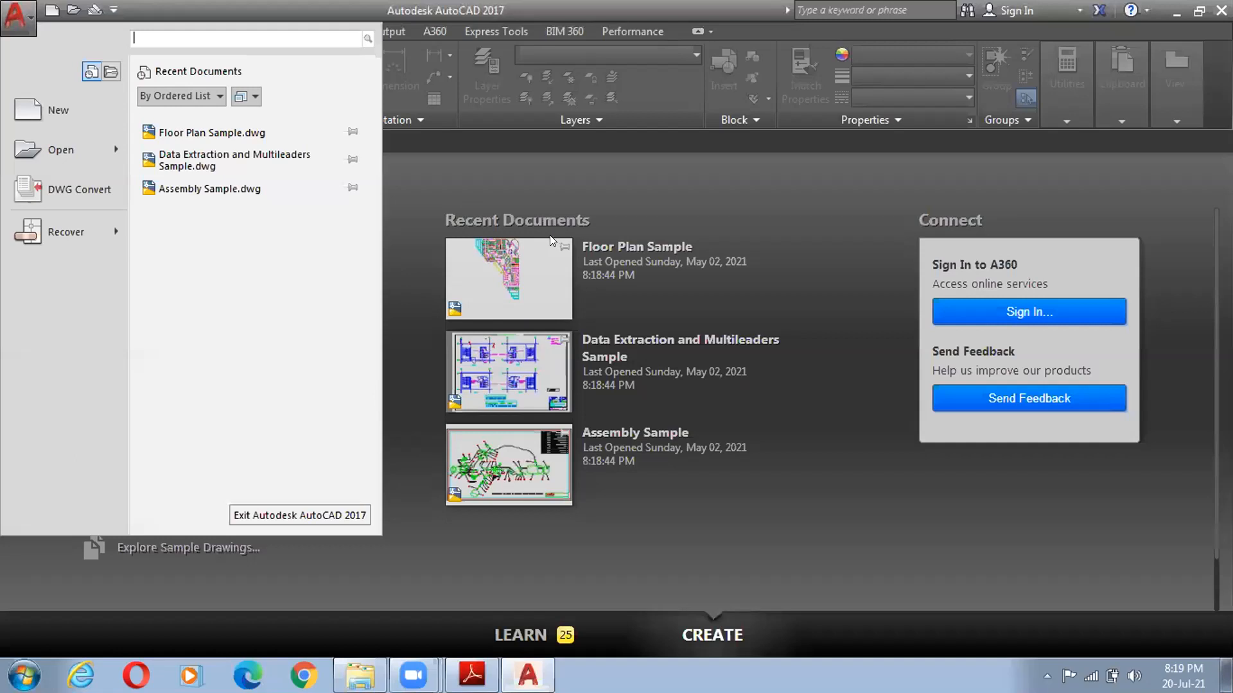
- Browse the Images_Notes_Softwares drive, Catia Models, Master Sections, Documents and Desktop for a drawing to open, and cancel the file selection
key("ctrl+o")
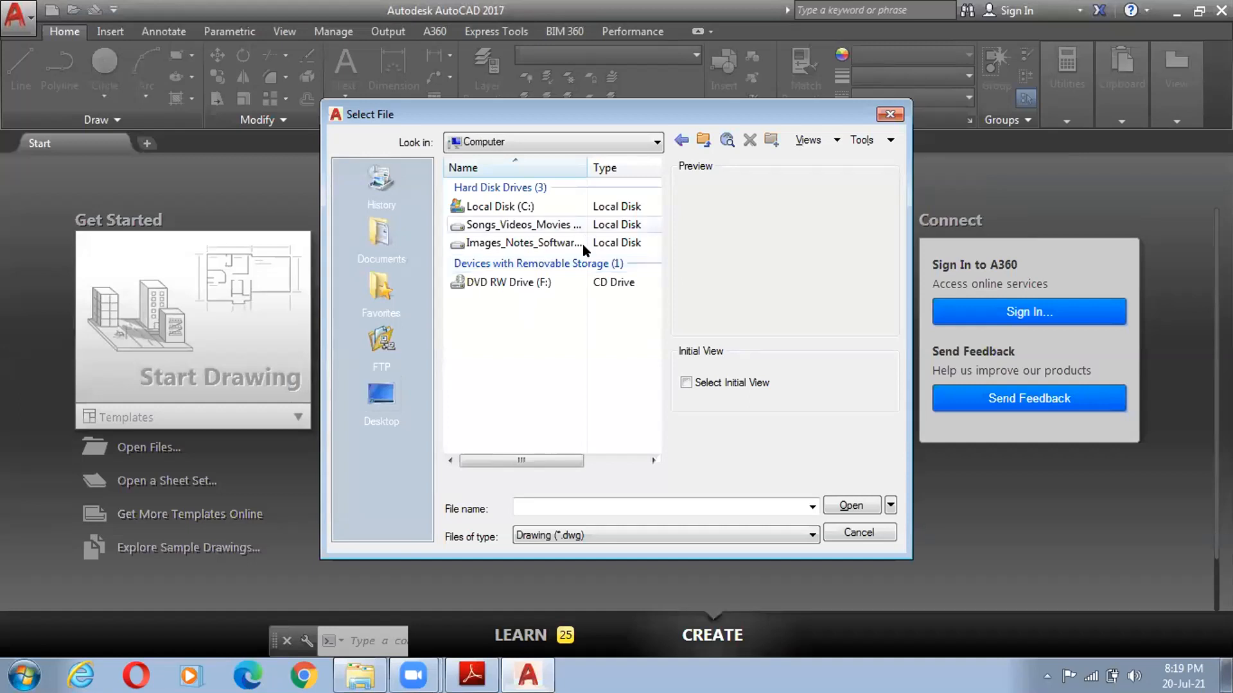
left_click(559, 243)
double_click(528, 240)
double_click(527, 238)
double_click(533, 221)
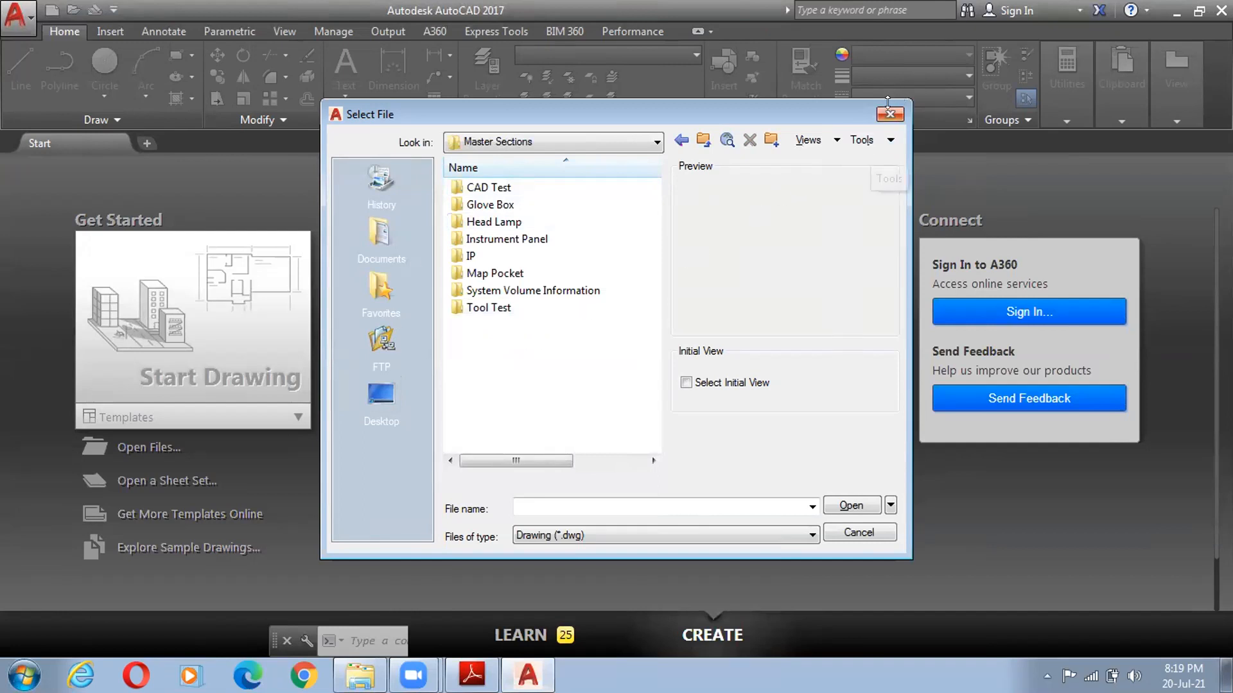
left_click(700, 134)
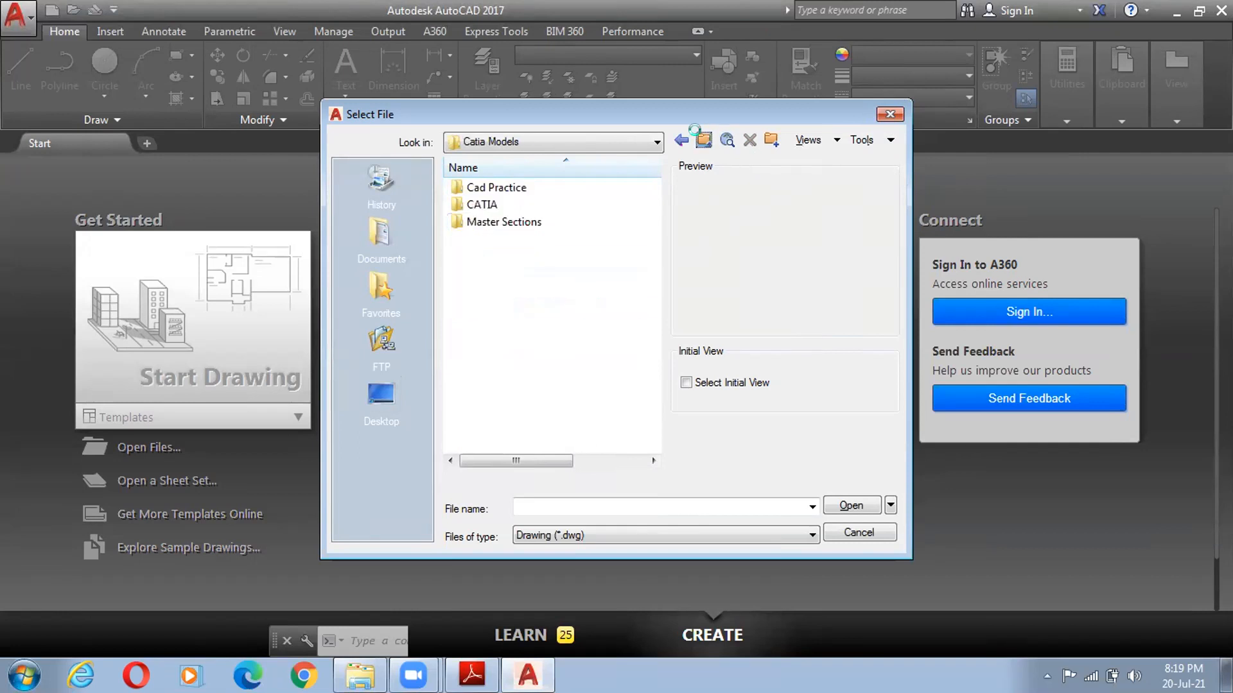
left_click(700, 136)
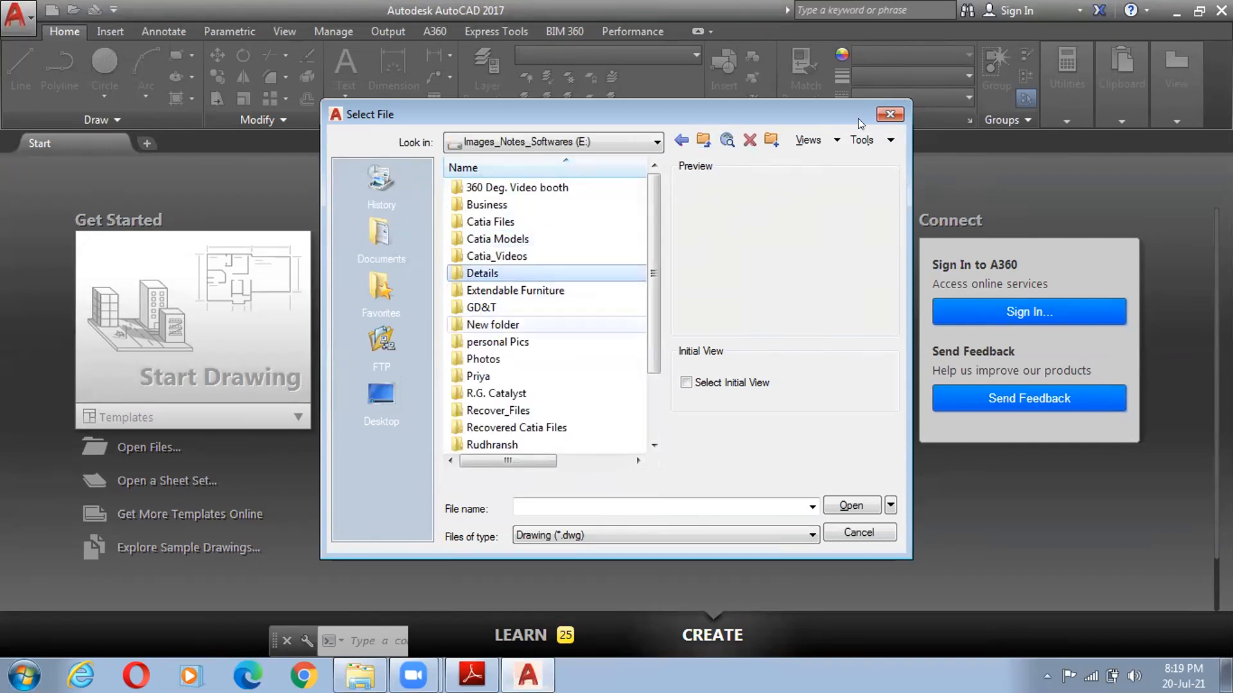
scroll(888, 116, "down", 2)
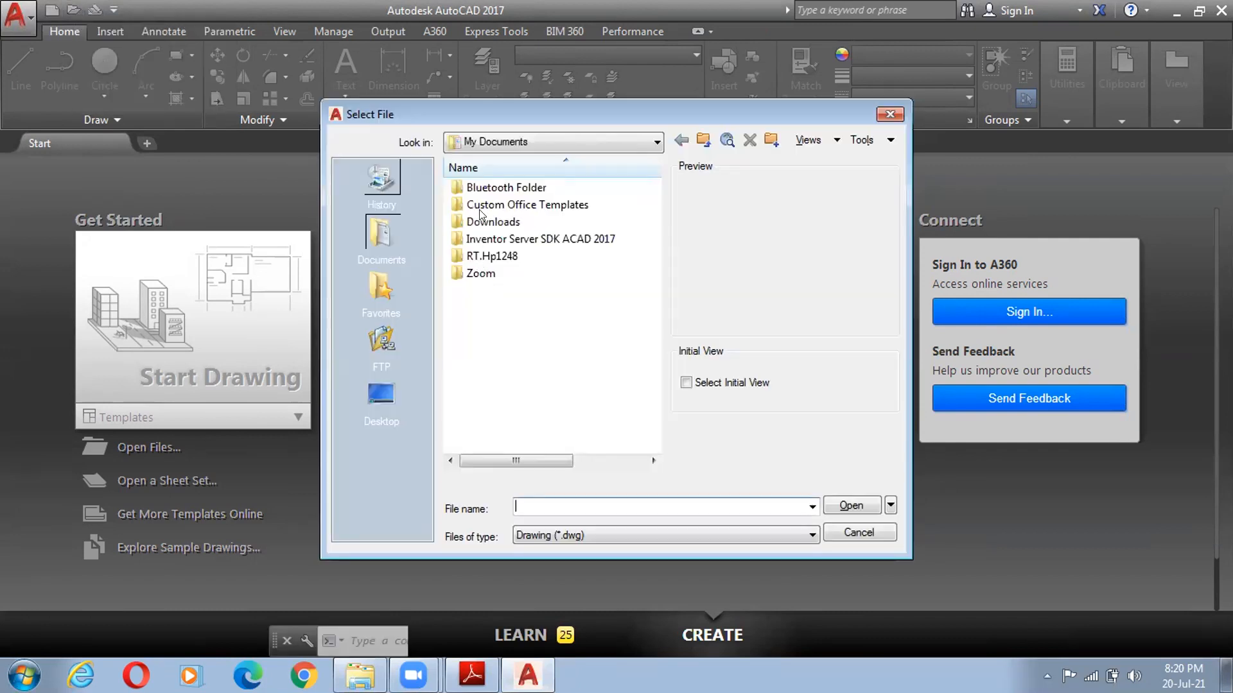
left_click(375, 391)
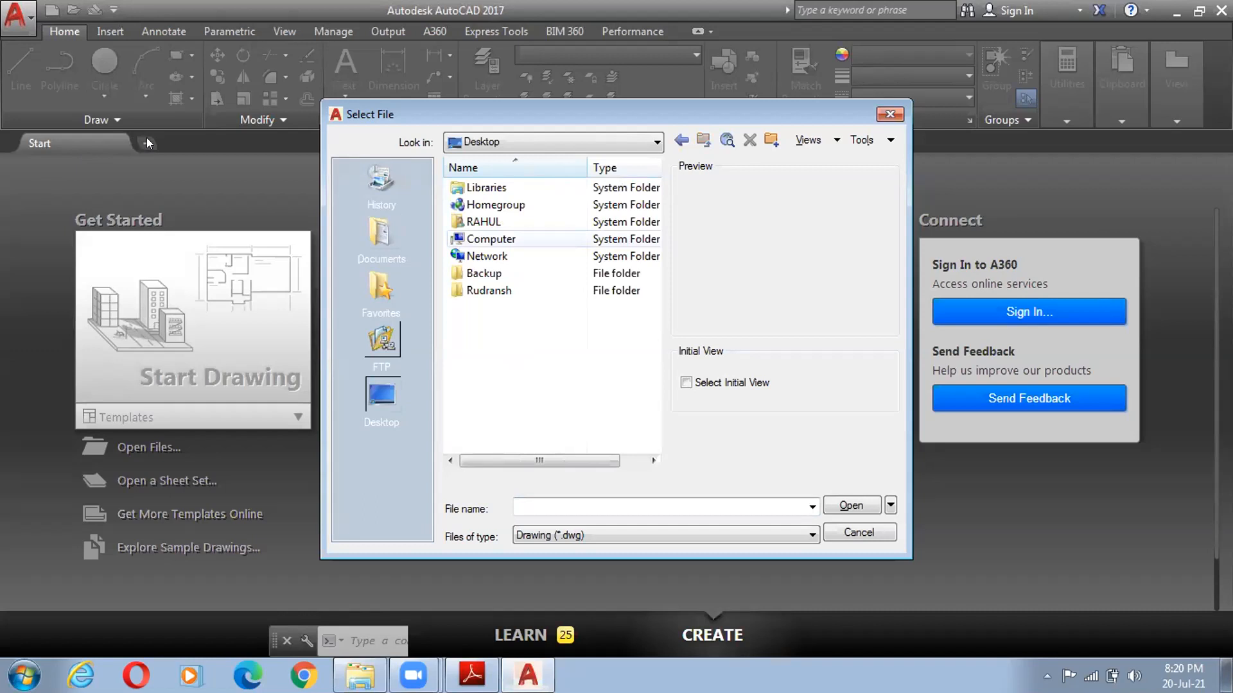
key("Escape")
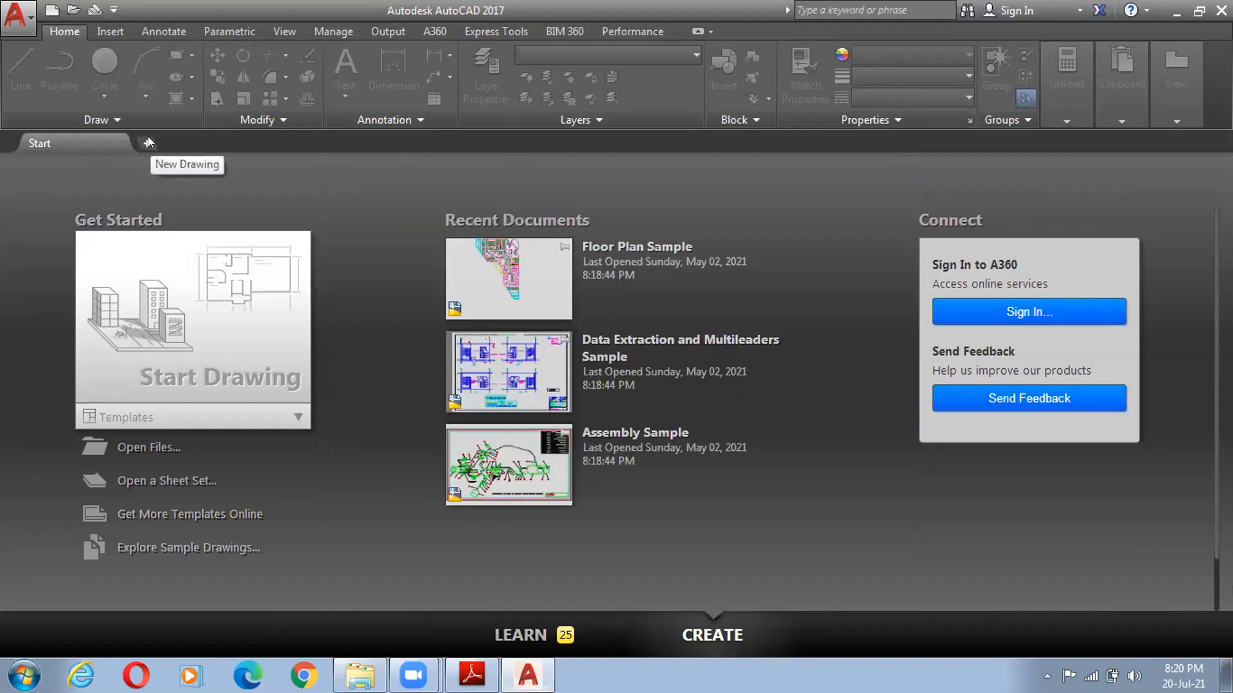
- Create a new drawing and draw a circle centred on the origin with a radius of about 37 units
left_click(147, 140)
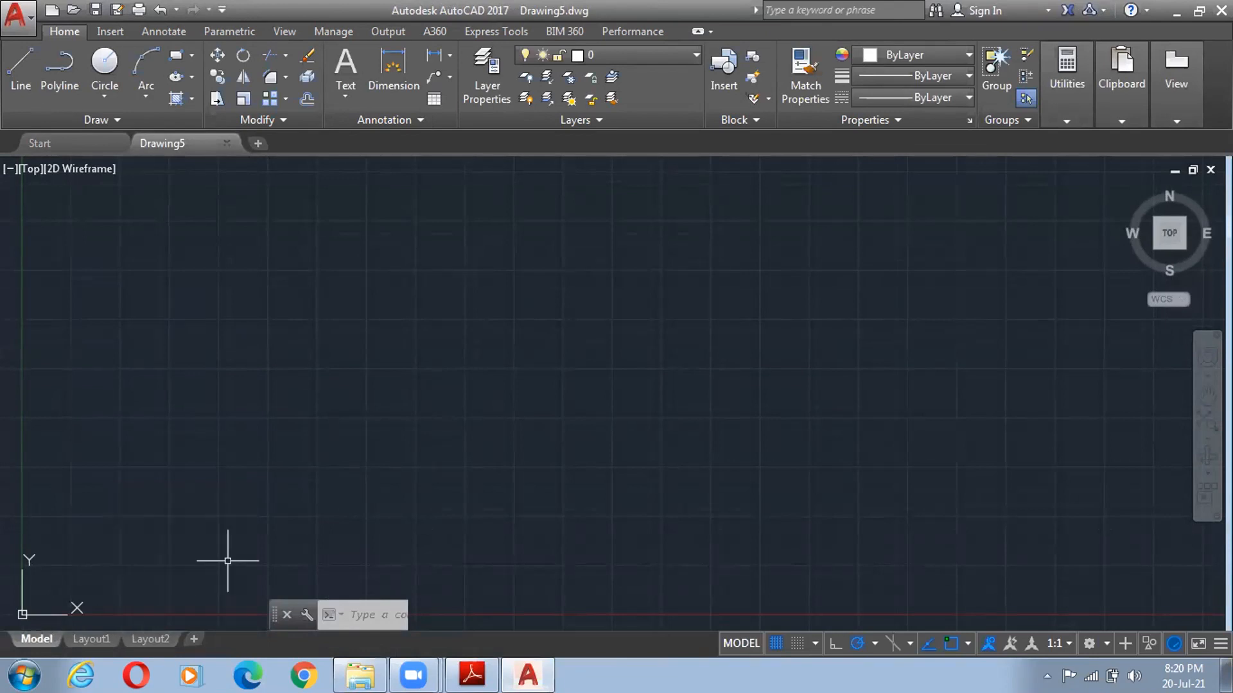
scroll(496, 236, "down", 5)
type("c")
key("Return")
left_click(571, 324)
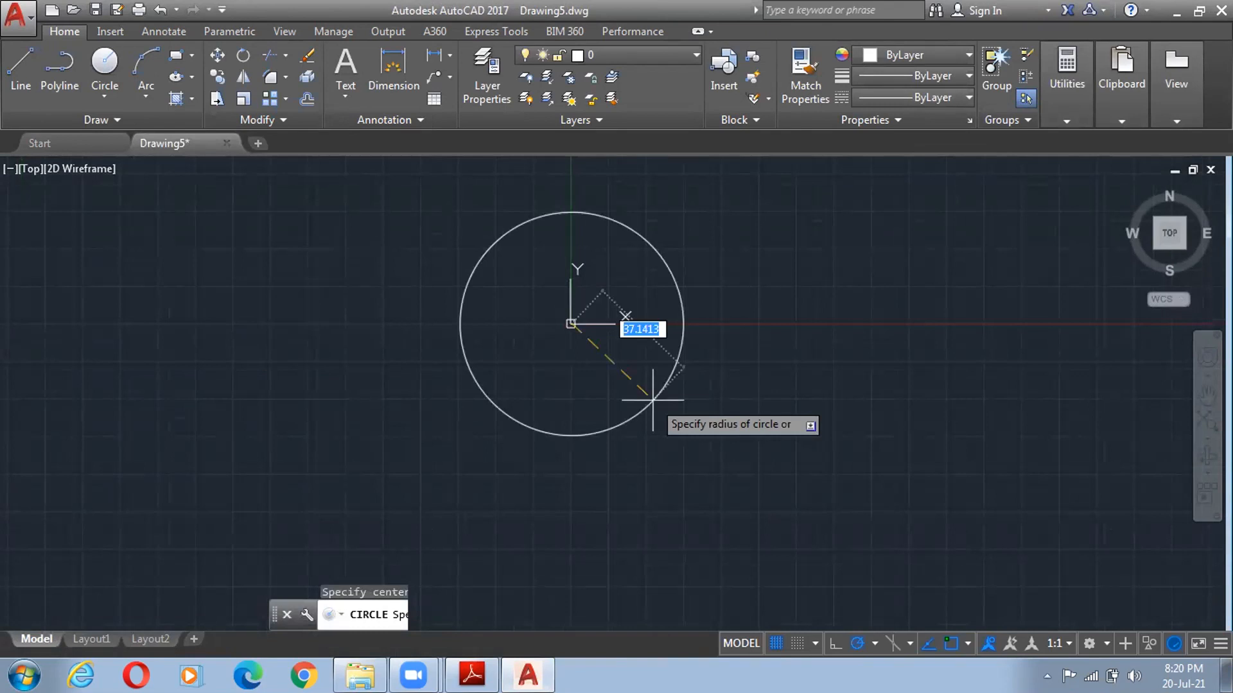
left_click(652, 400)
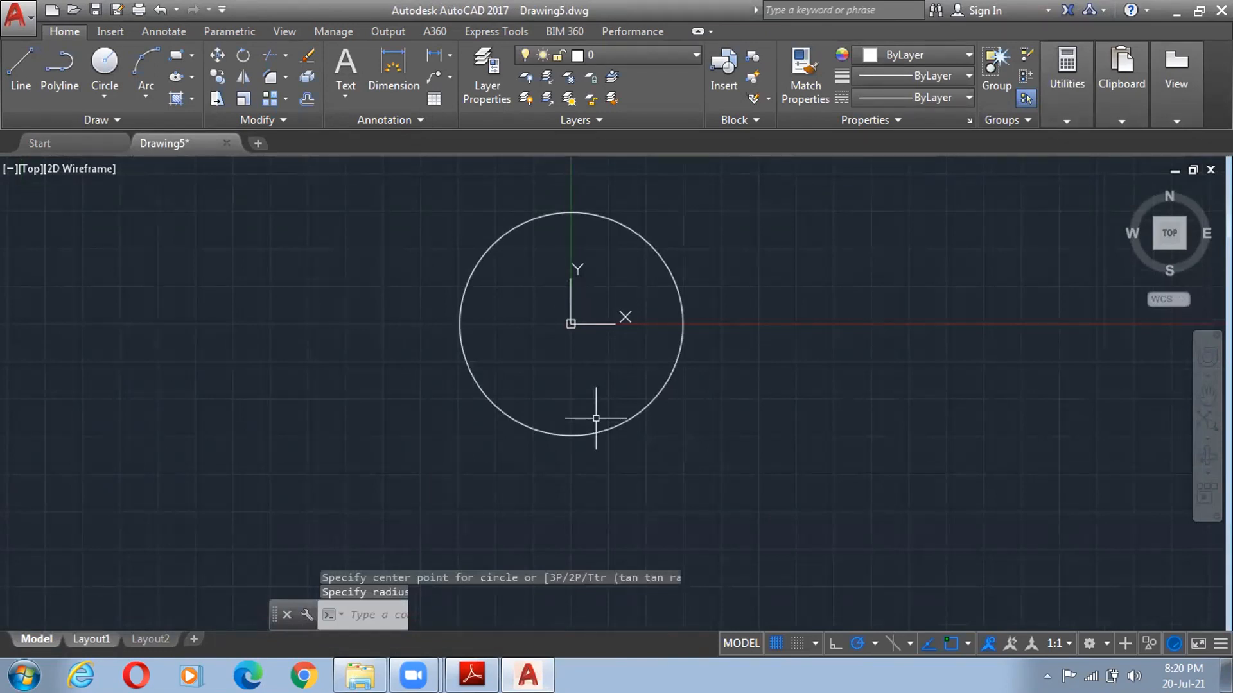
- Return to model space, enclose the circle in a selection window and erase it
left_click(42, 639)
left_click_drag(312, 192, 317, 192)
key("Escape")
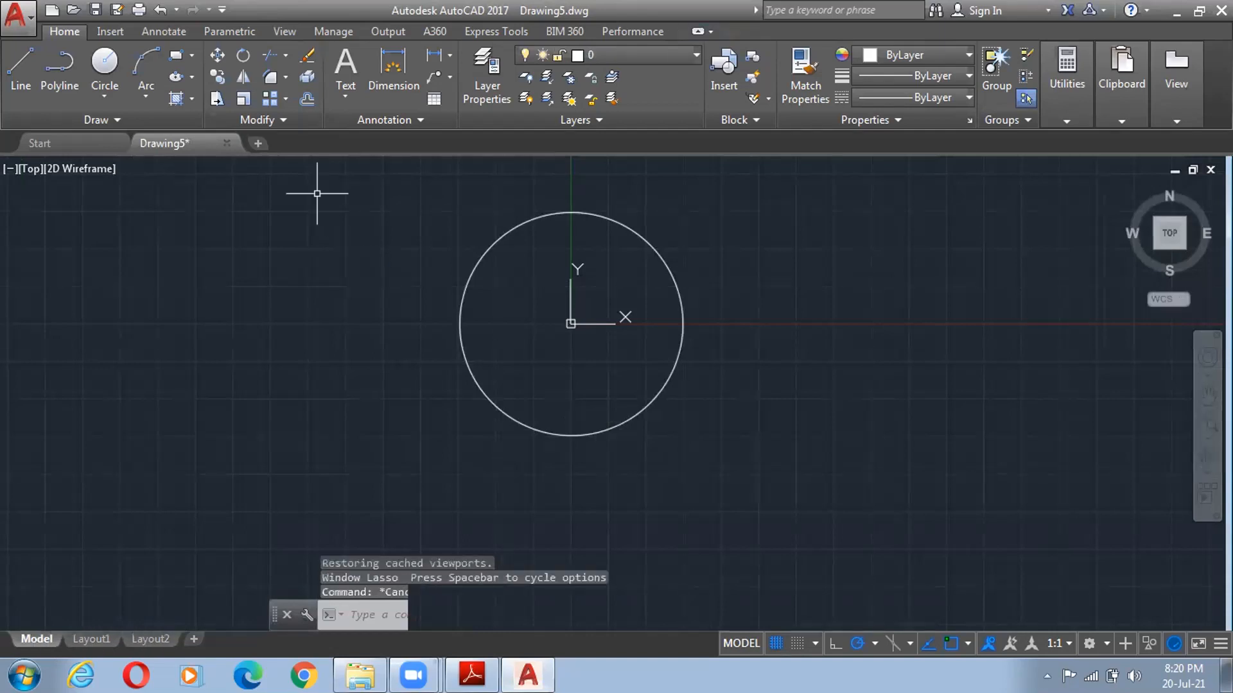
left_click(316, 183)
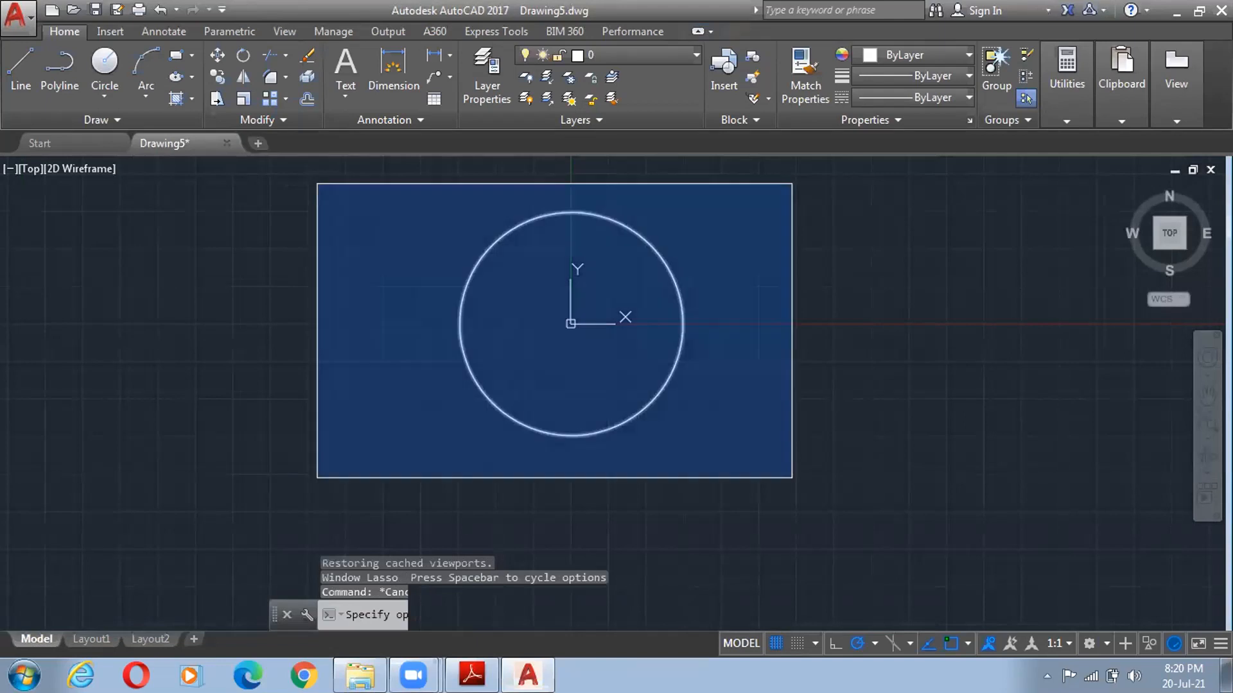
left_click(792, 478)
key("Delete")
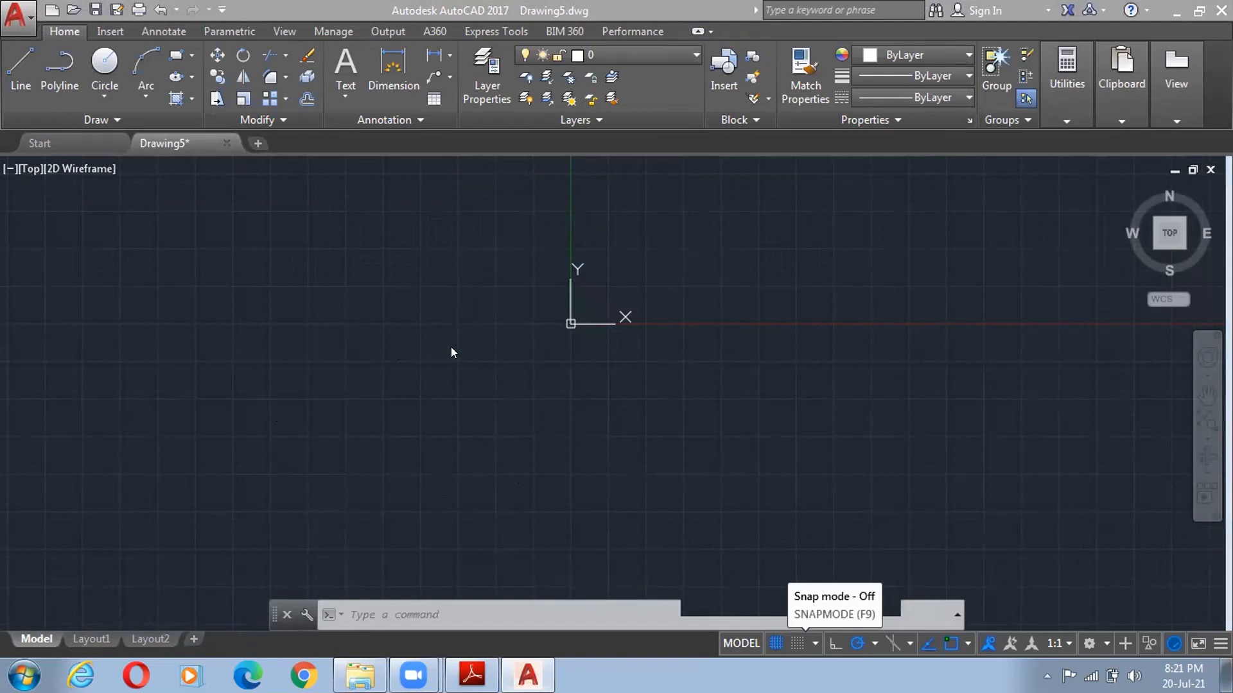
- Toggle the drawing grid off and on repeatedly, leaving it on
left_click(775, 644)
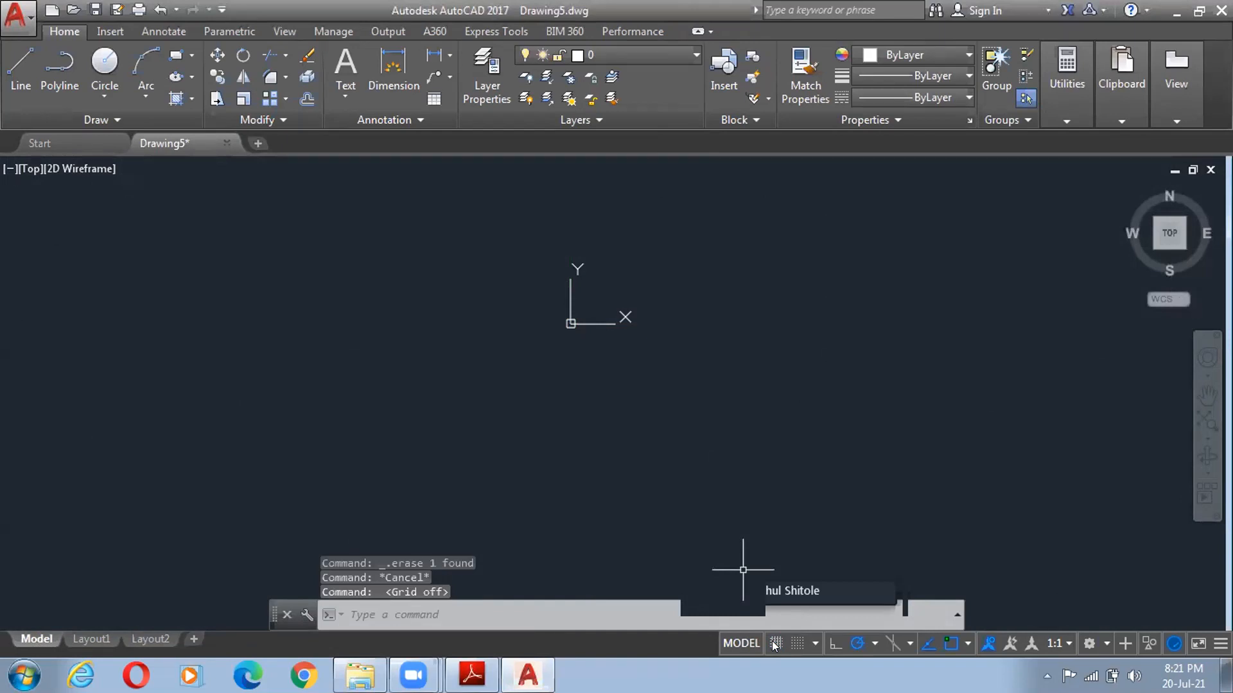
left_click(775, 644)
left_click(775, 644)
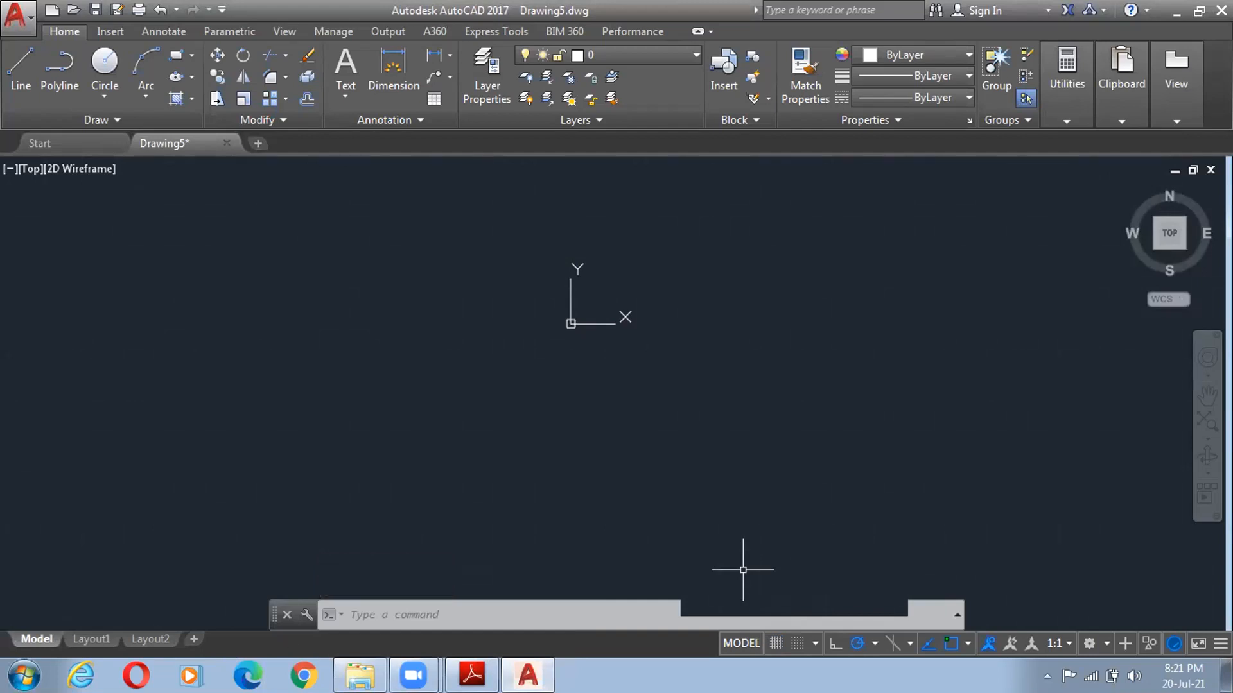
left_click(775, 644)
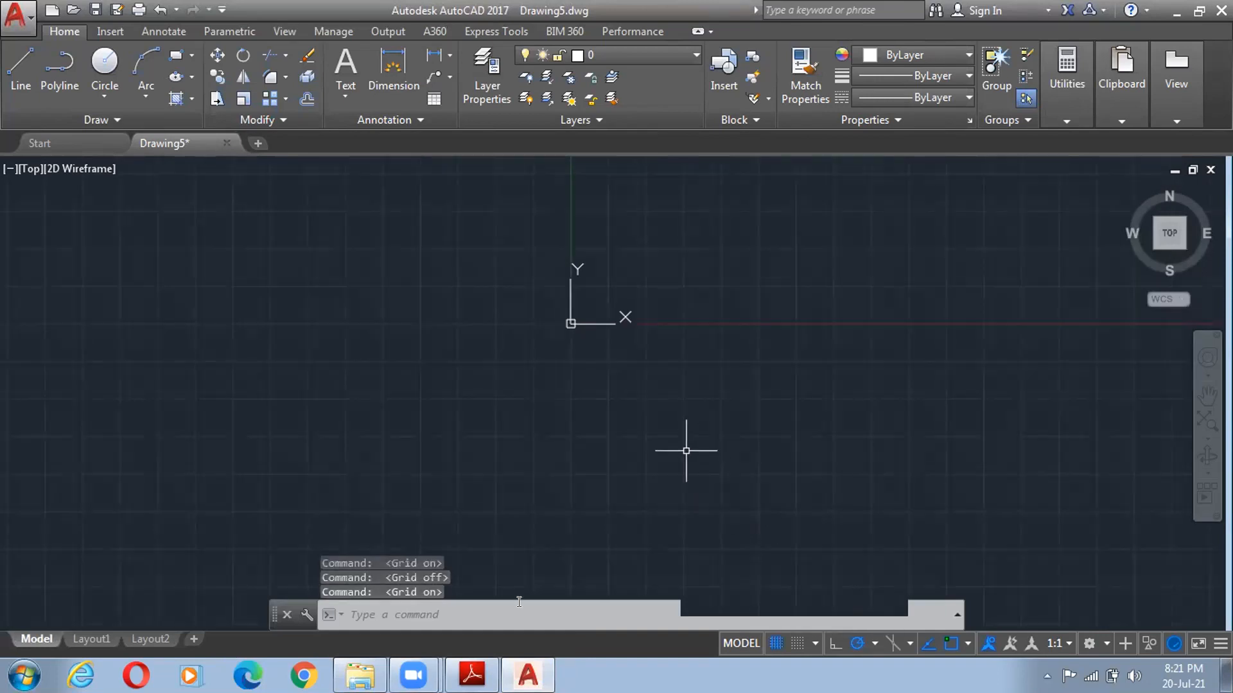
- Expand the command history to review the grid commands, collapse it, and switch the grid off and on again
left_click_drag(526, 601, 525, 409)
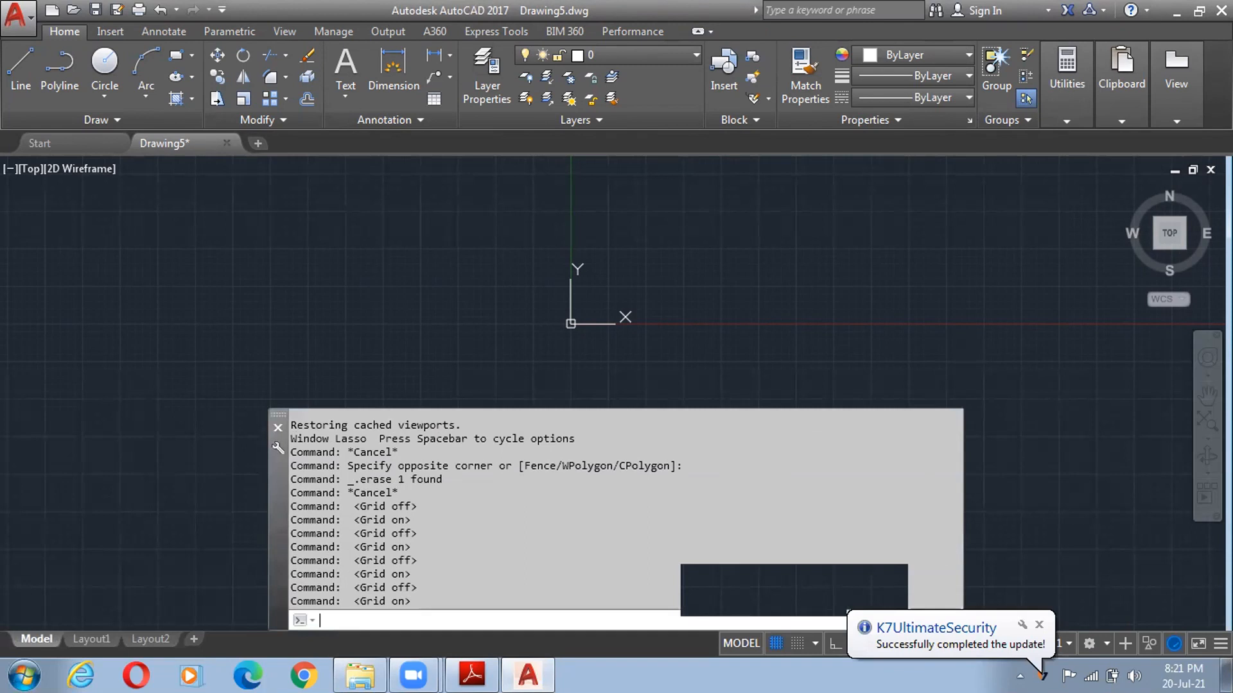
left_click(1, 427)
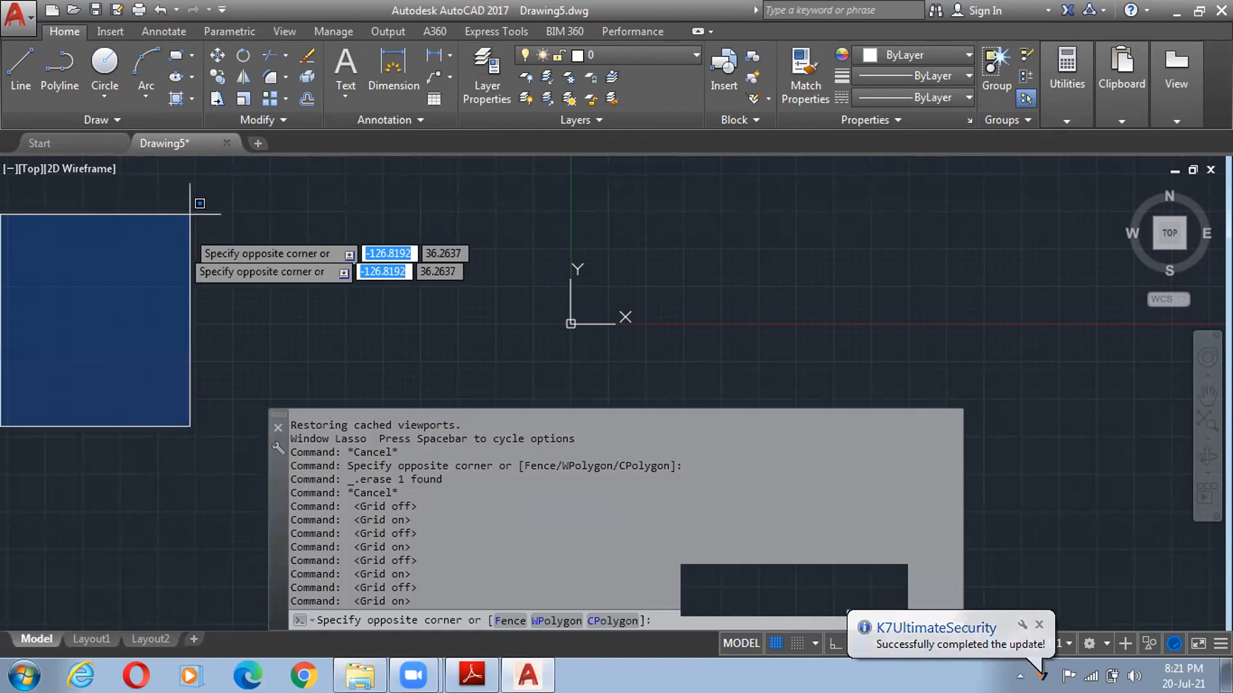
left_click(200, 203)
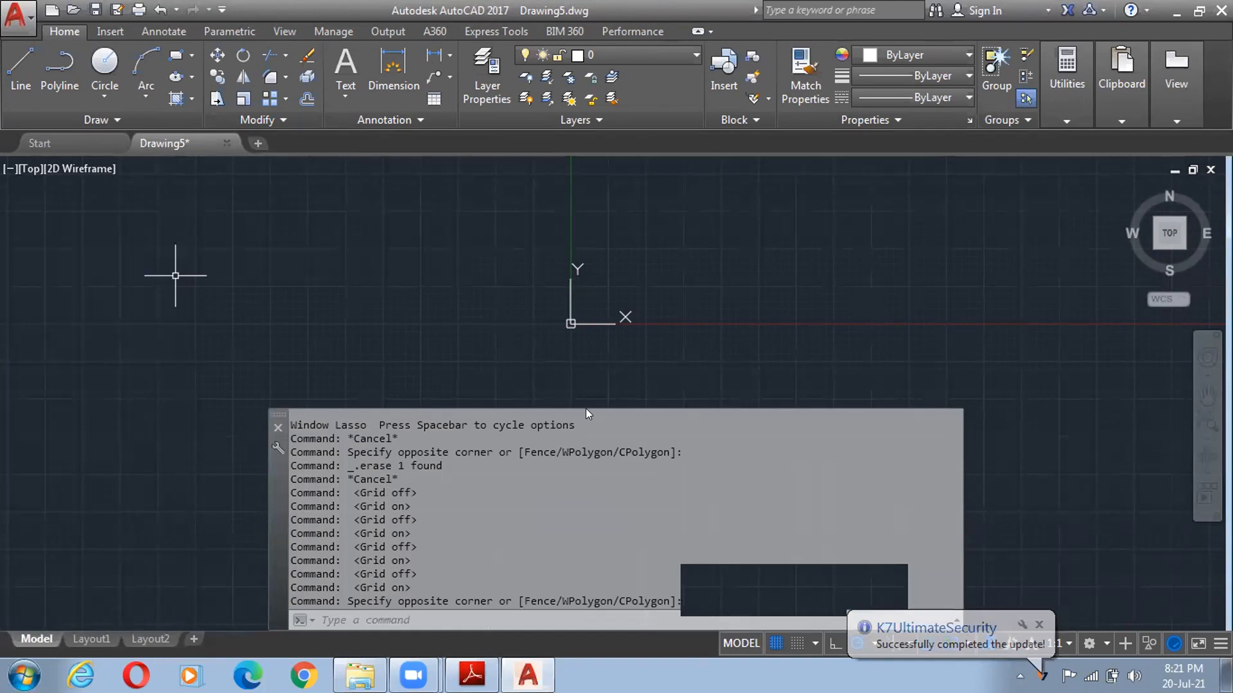
key("F7")
key("F7")
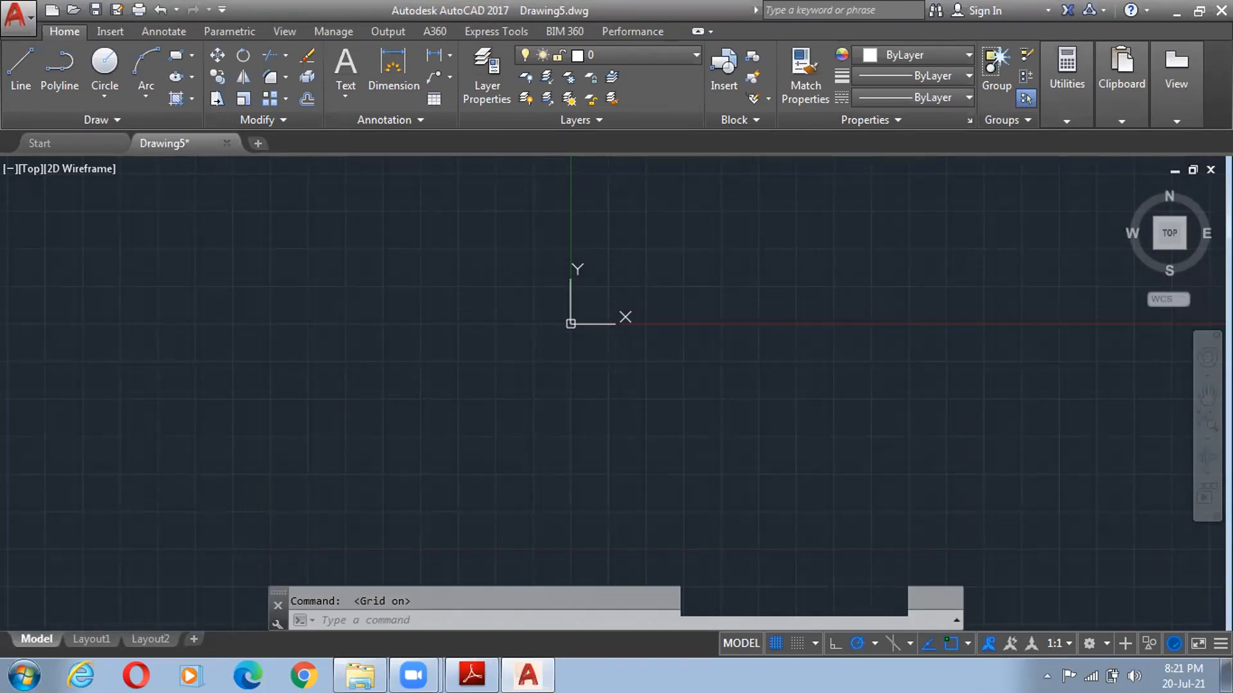
- Turn on snap mode so the cursor follows the grid increments
key("F9")
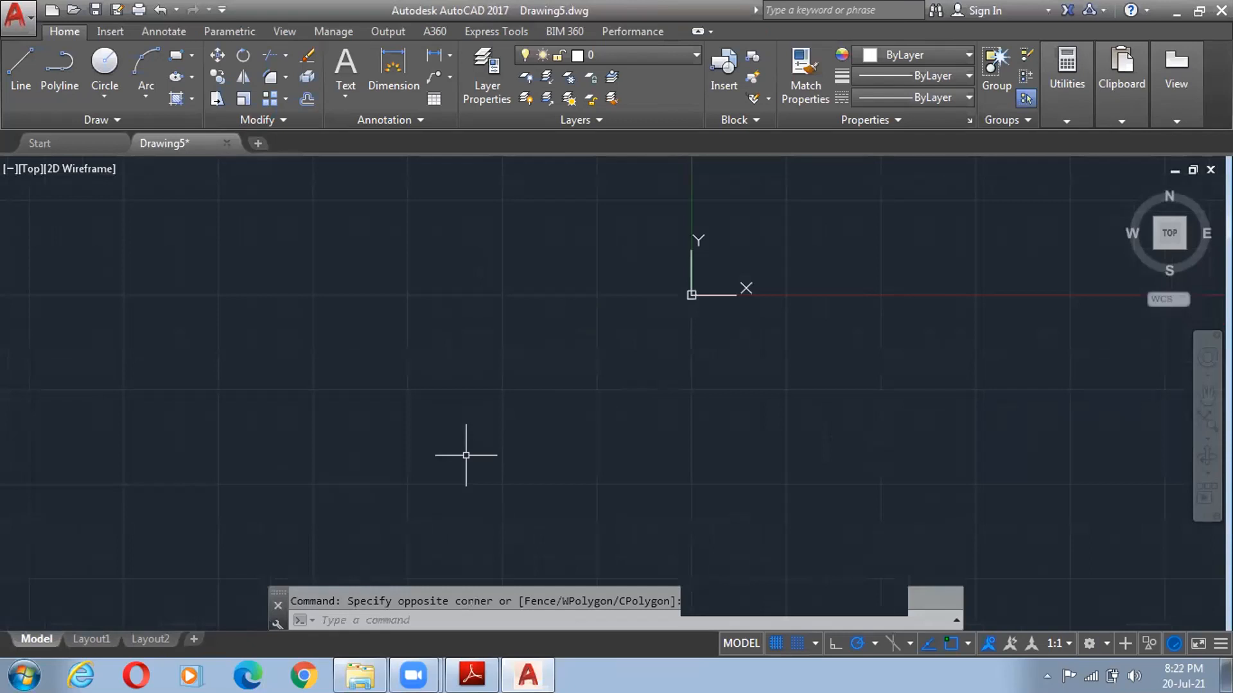
scroll(732, 285, "up", 3)
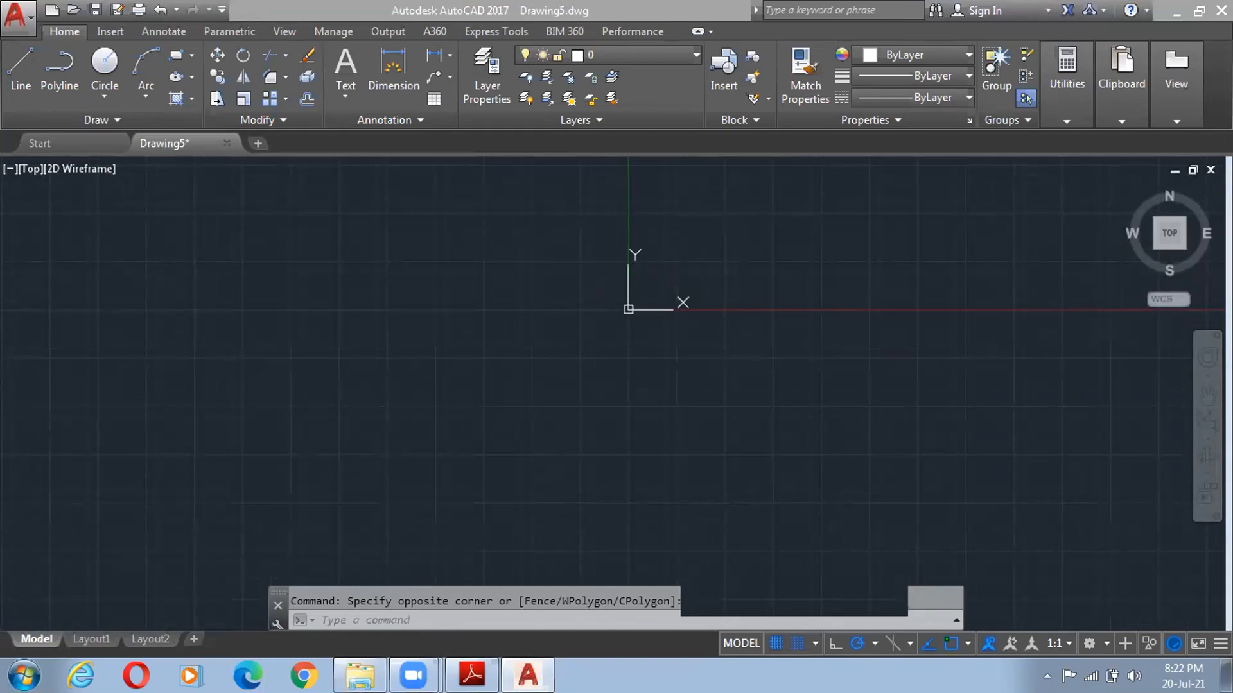
type("l")
key("Return")
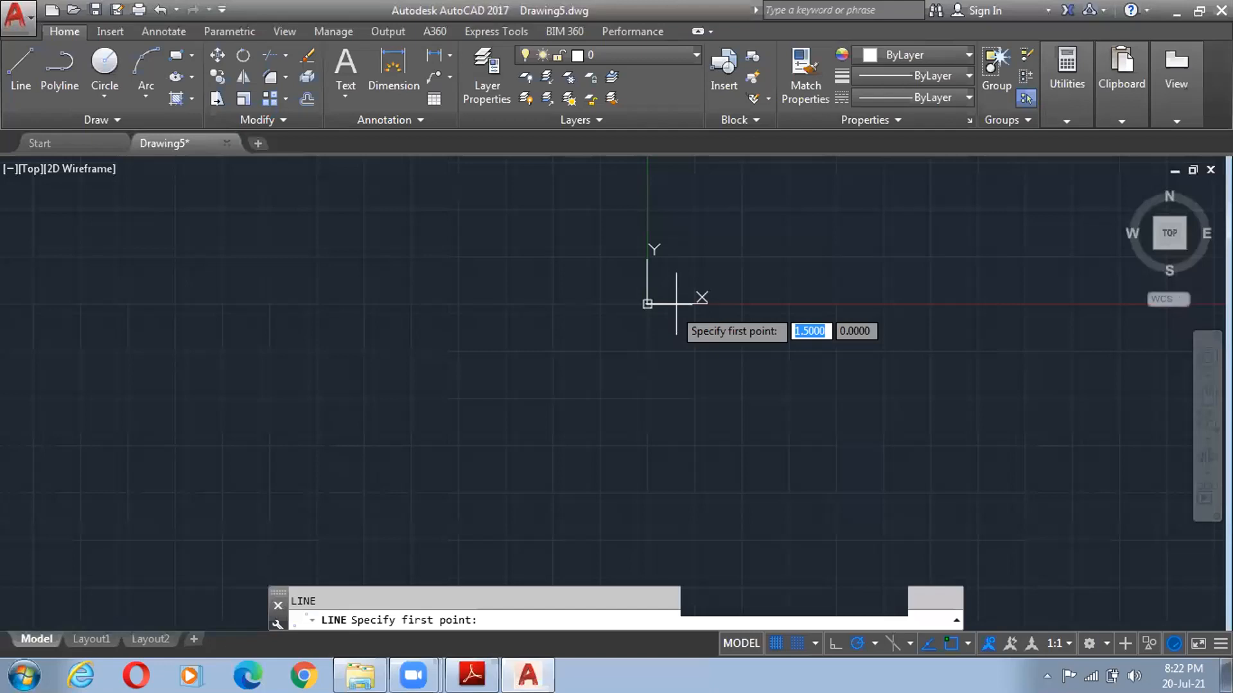
scroll(676, 302, "up", 5)
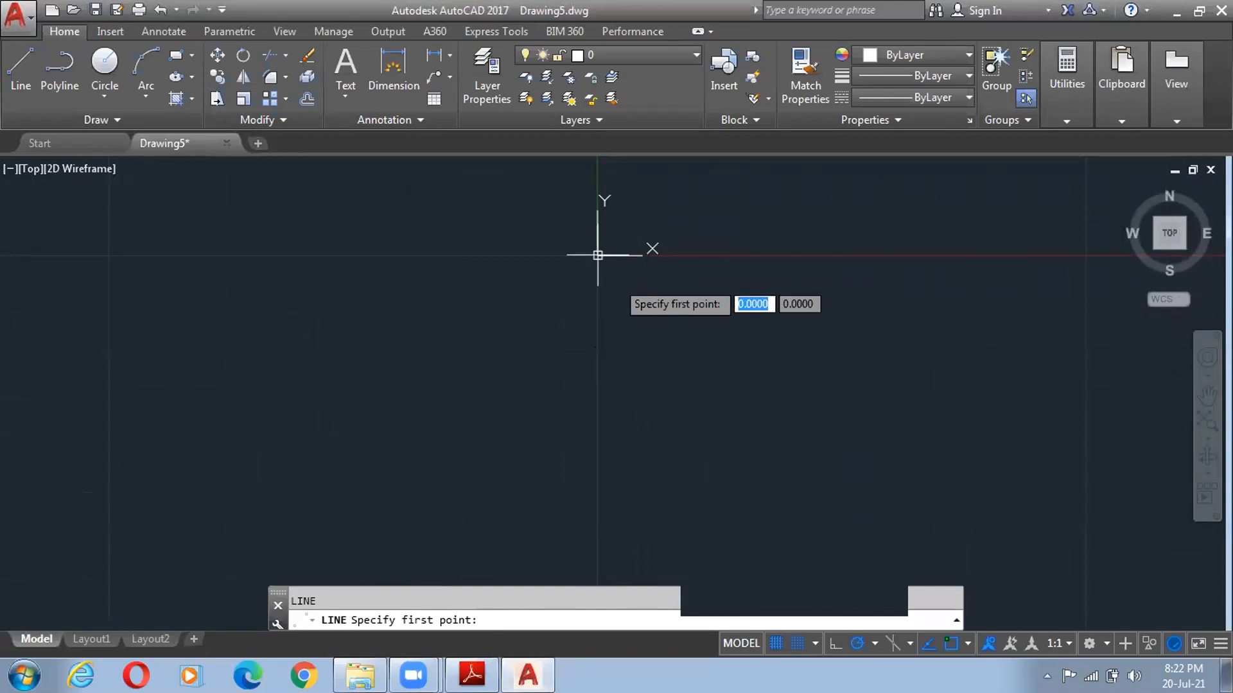
key("F7")
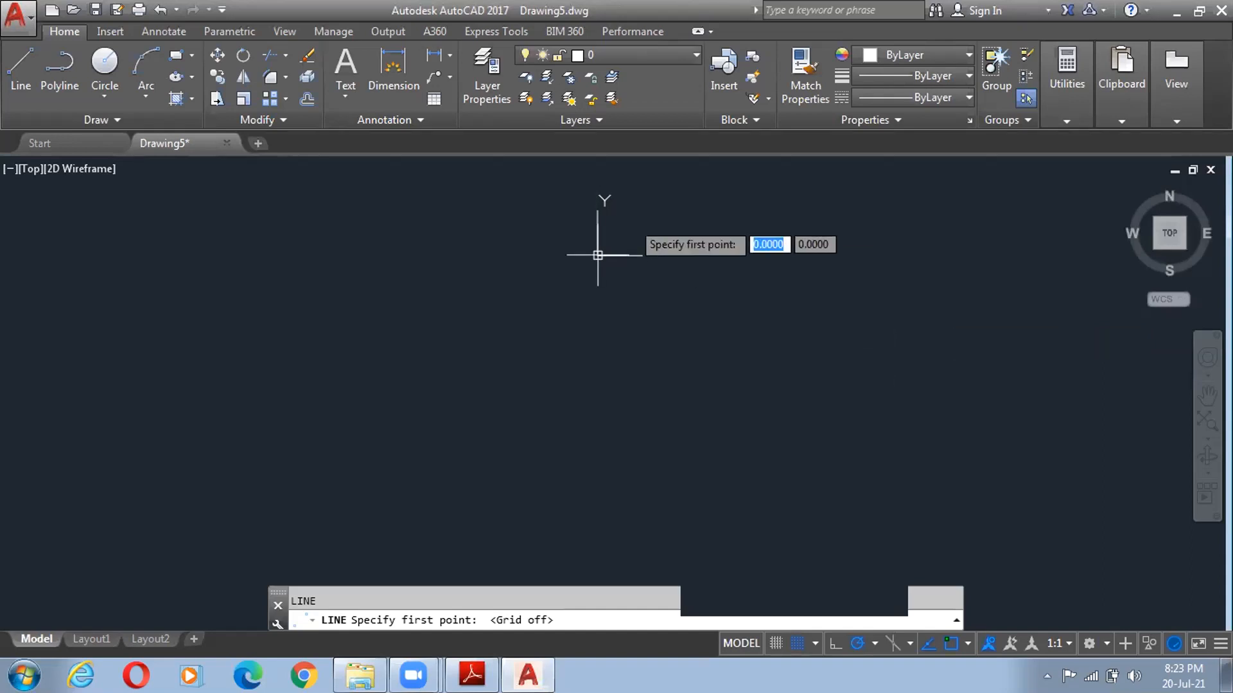
key("F7")
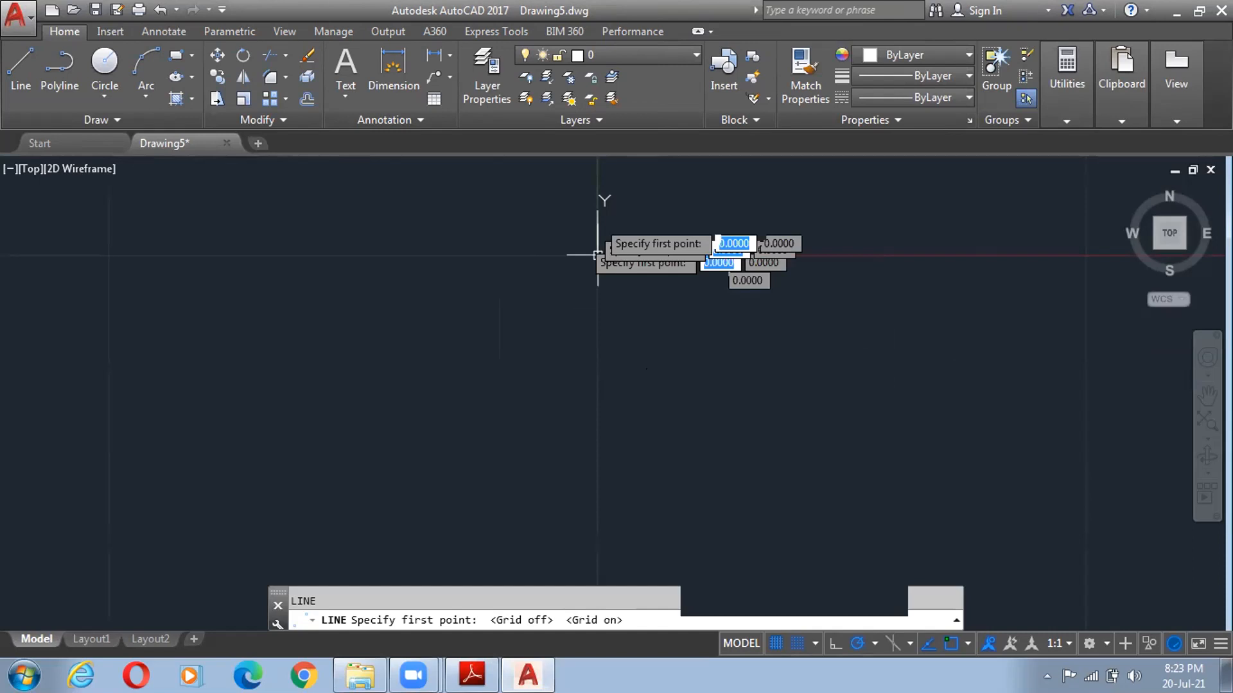
key("Escape")
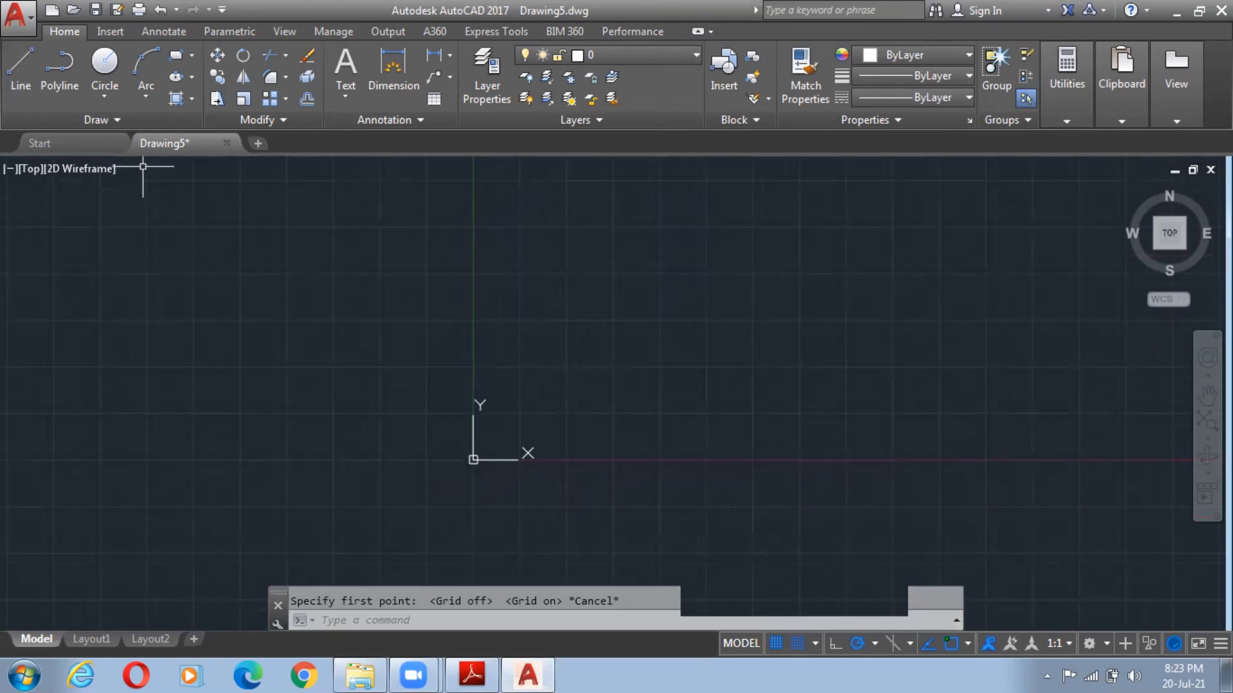
- Draw connected lines from the origin: 50 units along positive X, 20 units up, and 10 units back along negative X
key("Return")
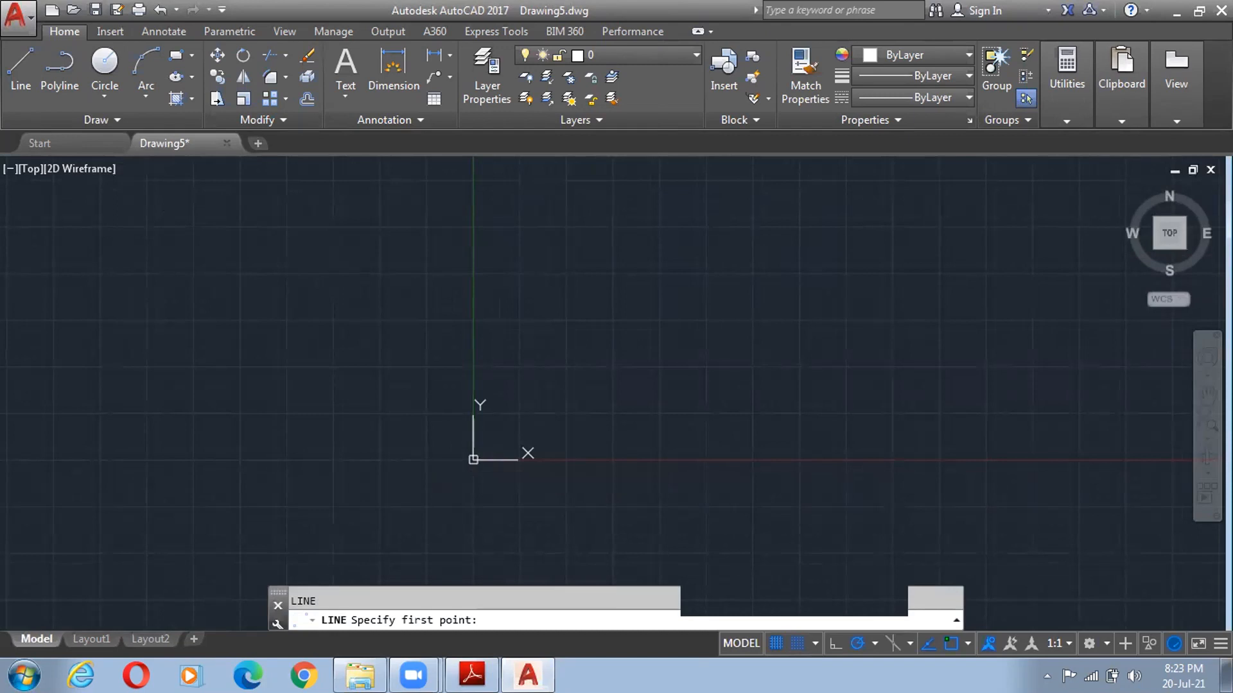
left_click(473, 460)
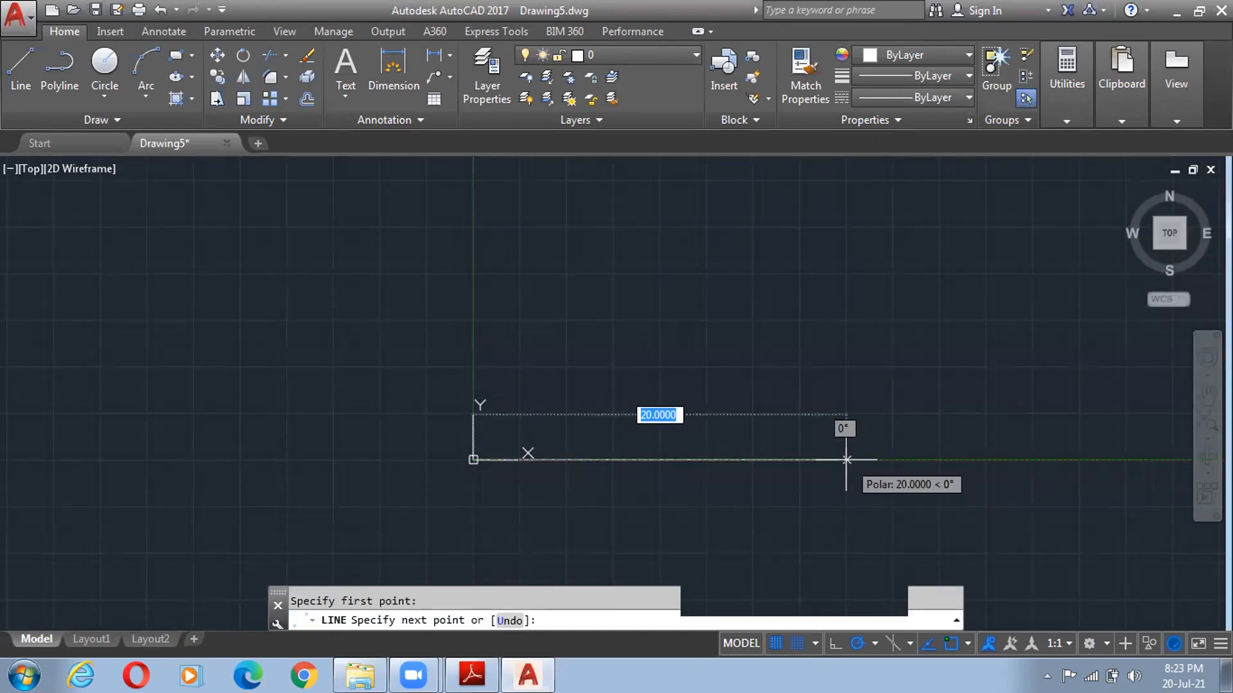
type("50")
key("Return")
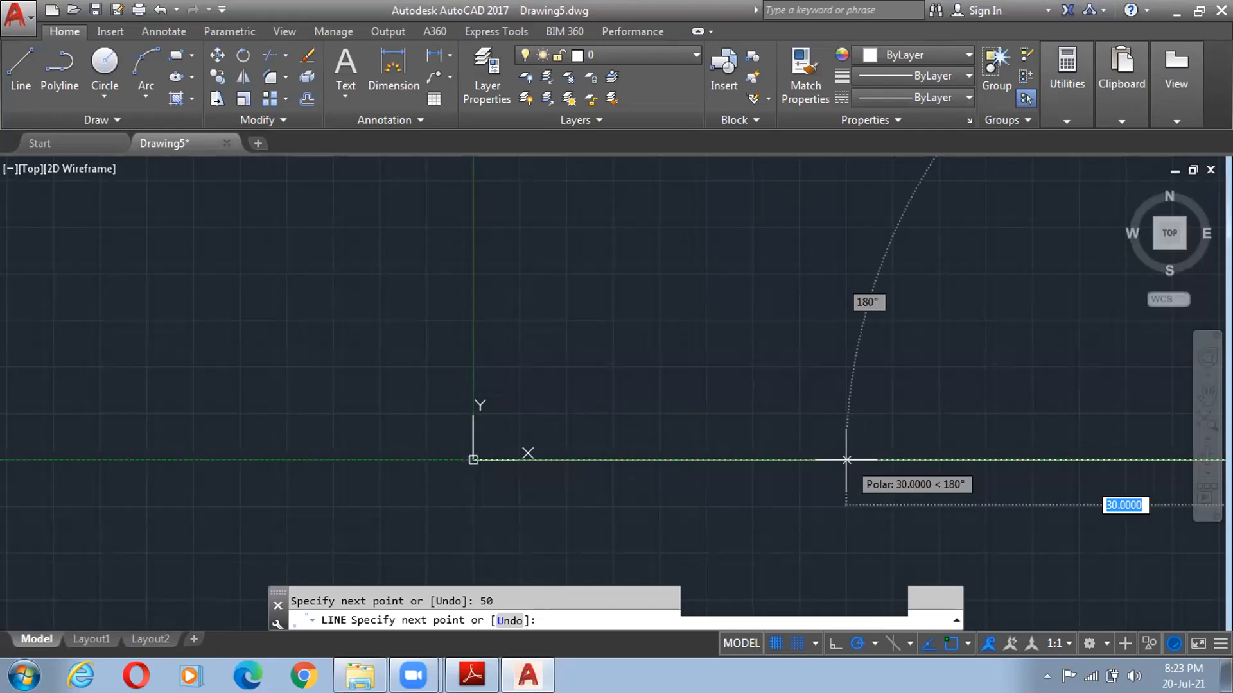
scroll(847, 459, "down", 4)
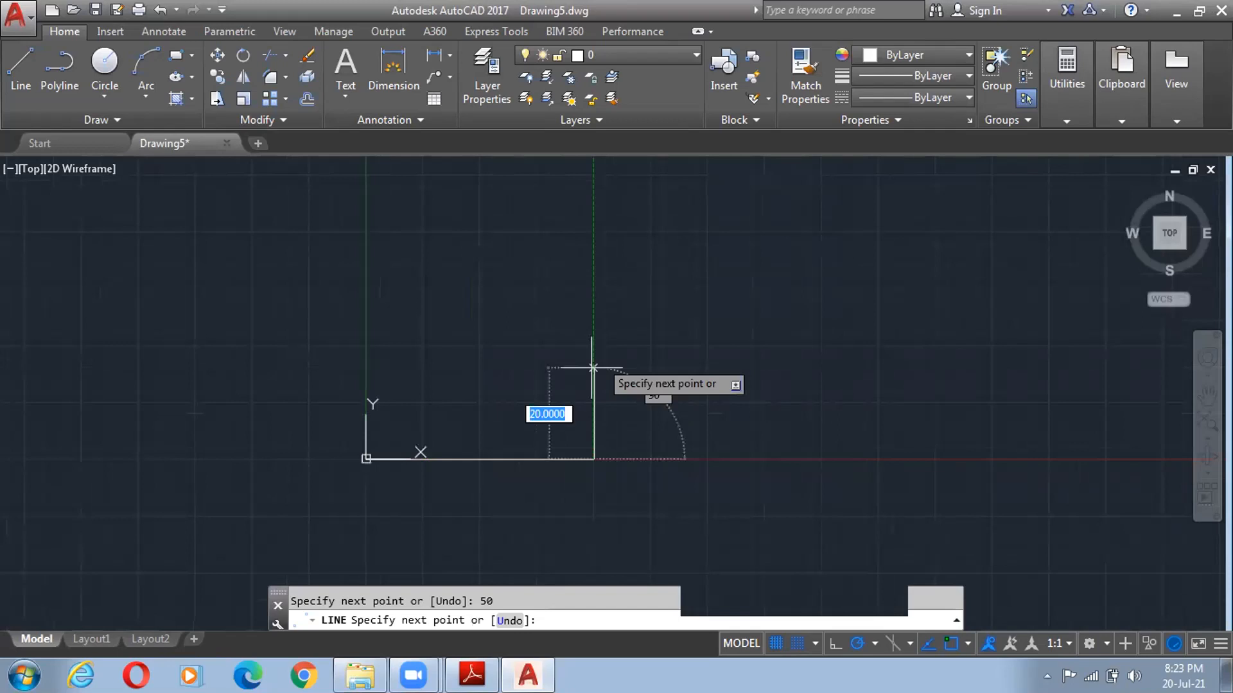
type("20")
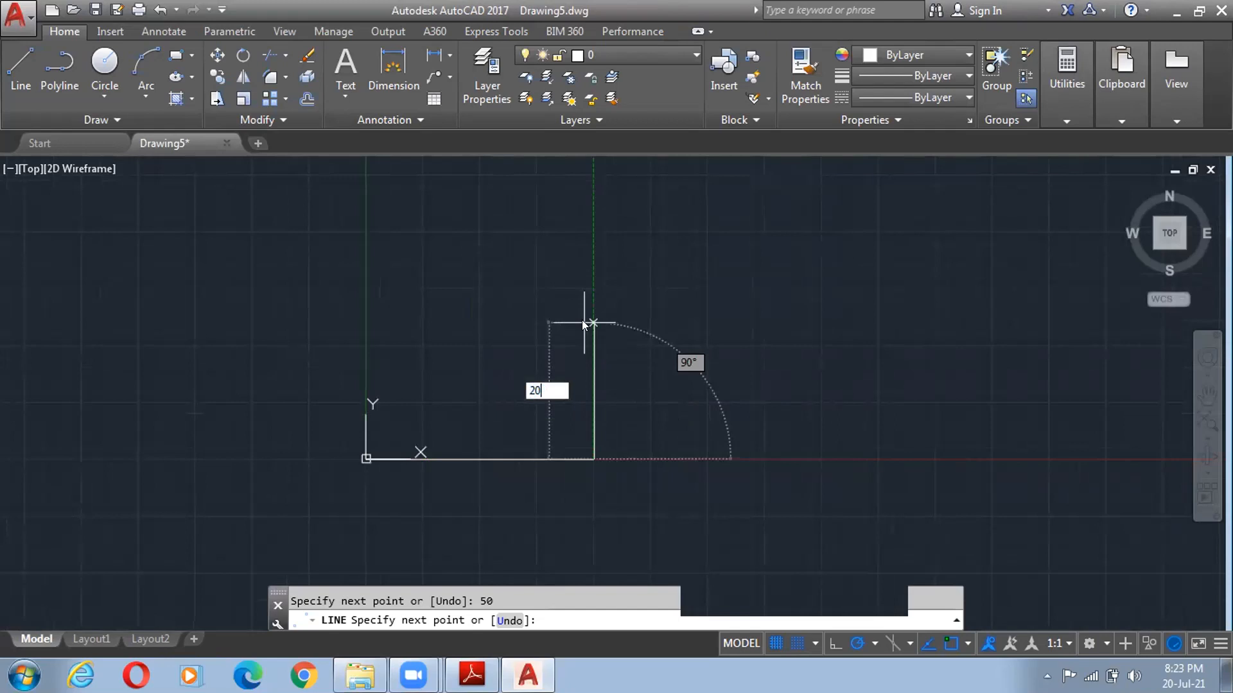
key("Return")
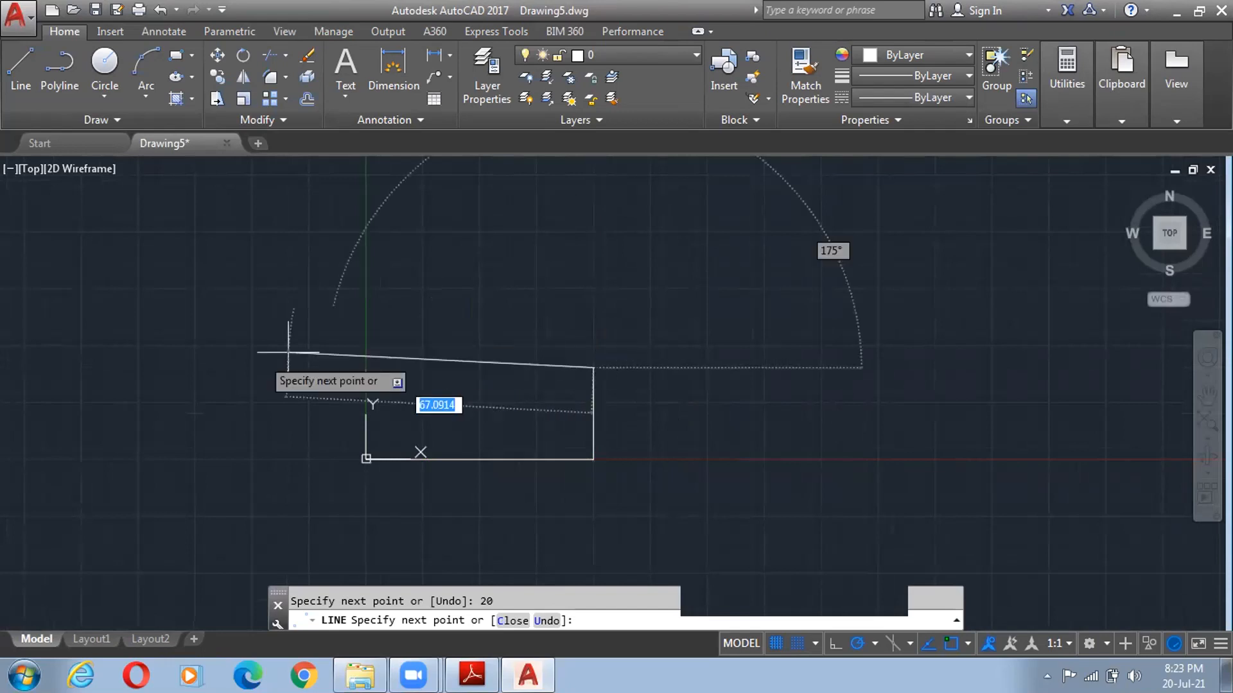
type("10")
key("Return")
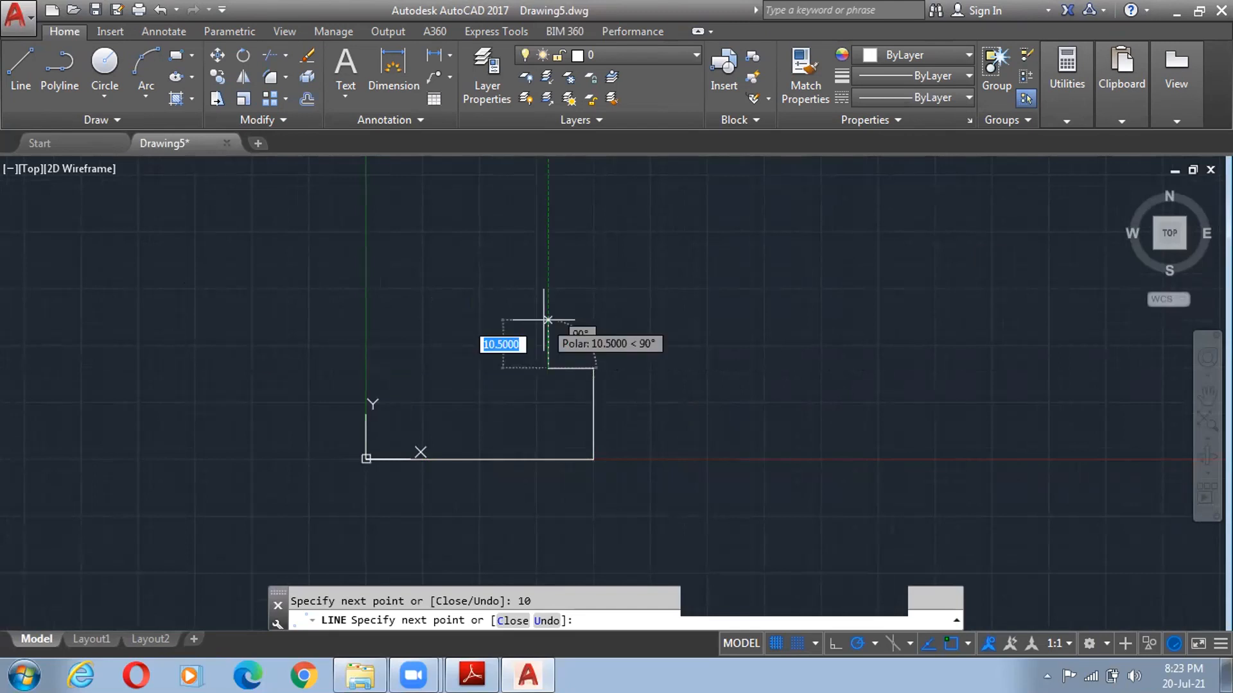
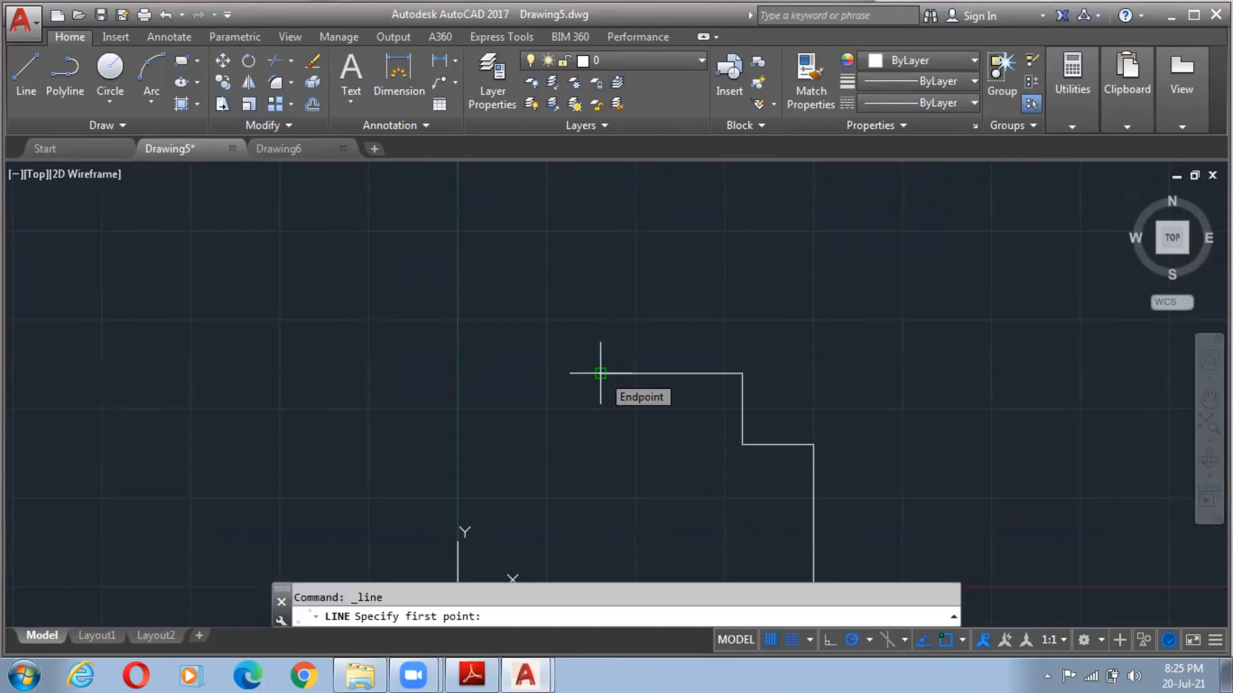
- Draw a line 20 units long at 60° from the open upper endpoint of the stepped outline
left_click(601, 373)
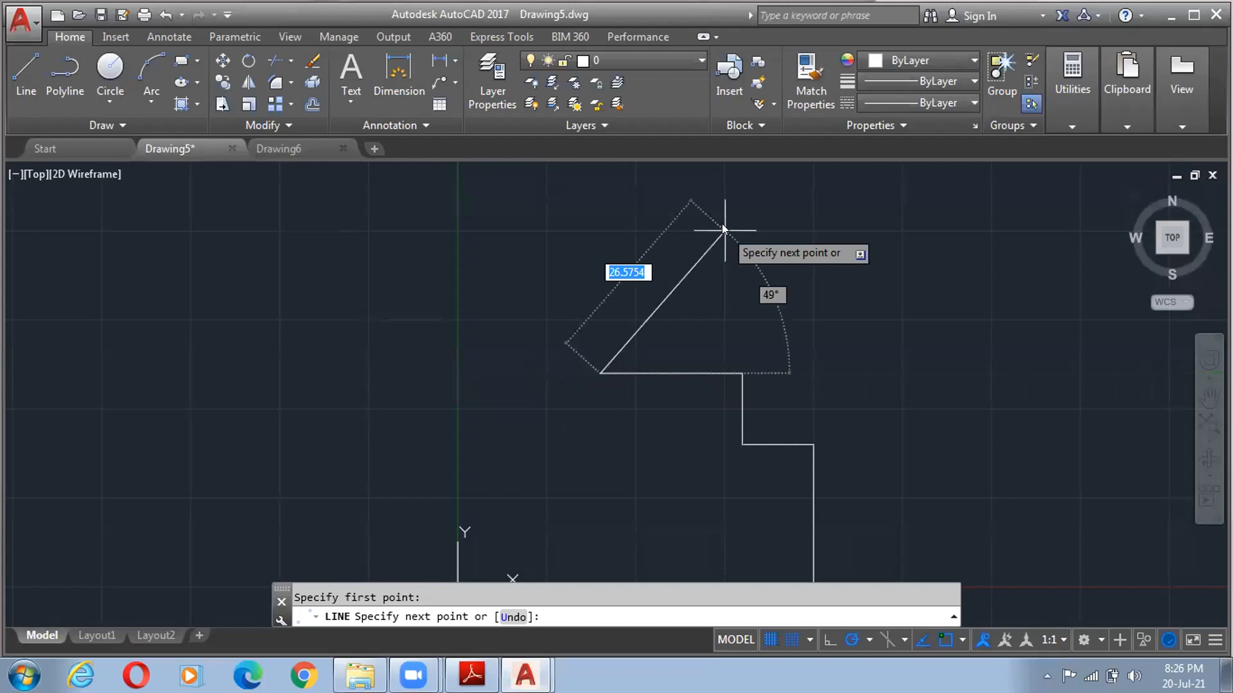
type("20")
key("Tab")
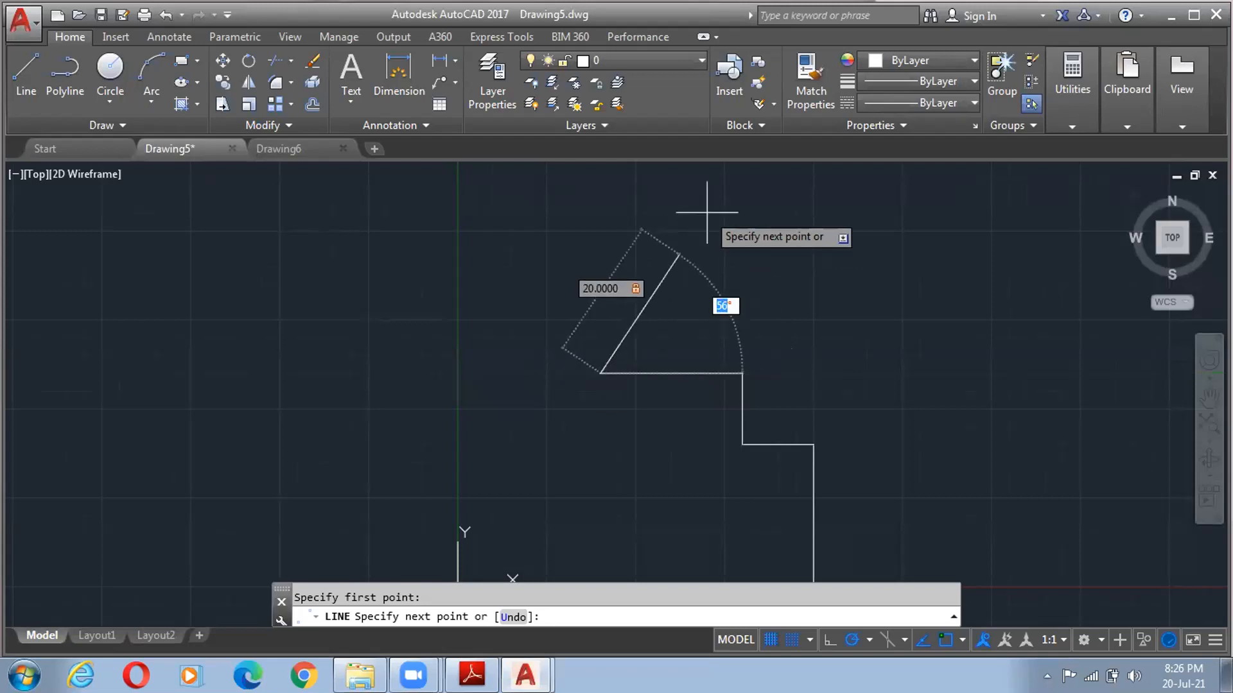
type("60")
key("Return")
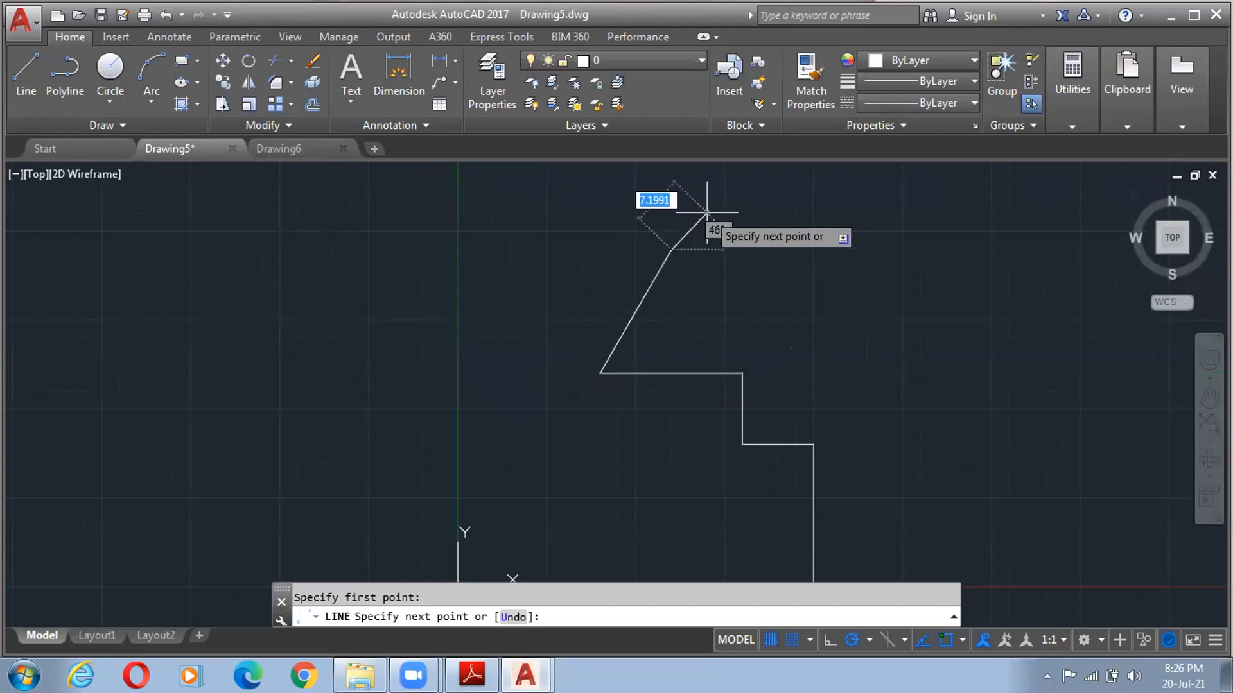
- Close the outline with a horizontal line to the Y axis and a vertical line down to the origin
left_click(456, 250)
scroll(436, 512, "down", 4)
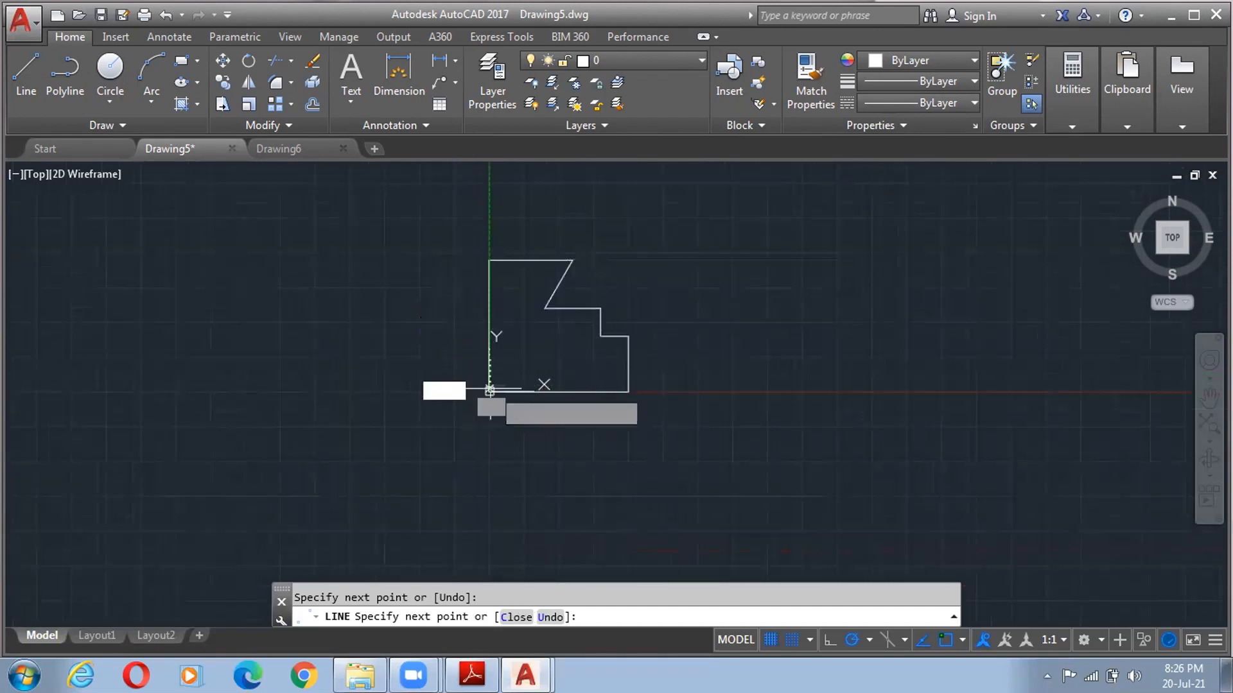
left_click(489, 390)
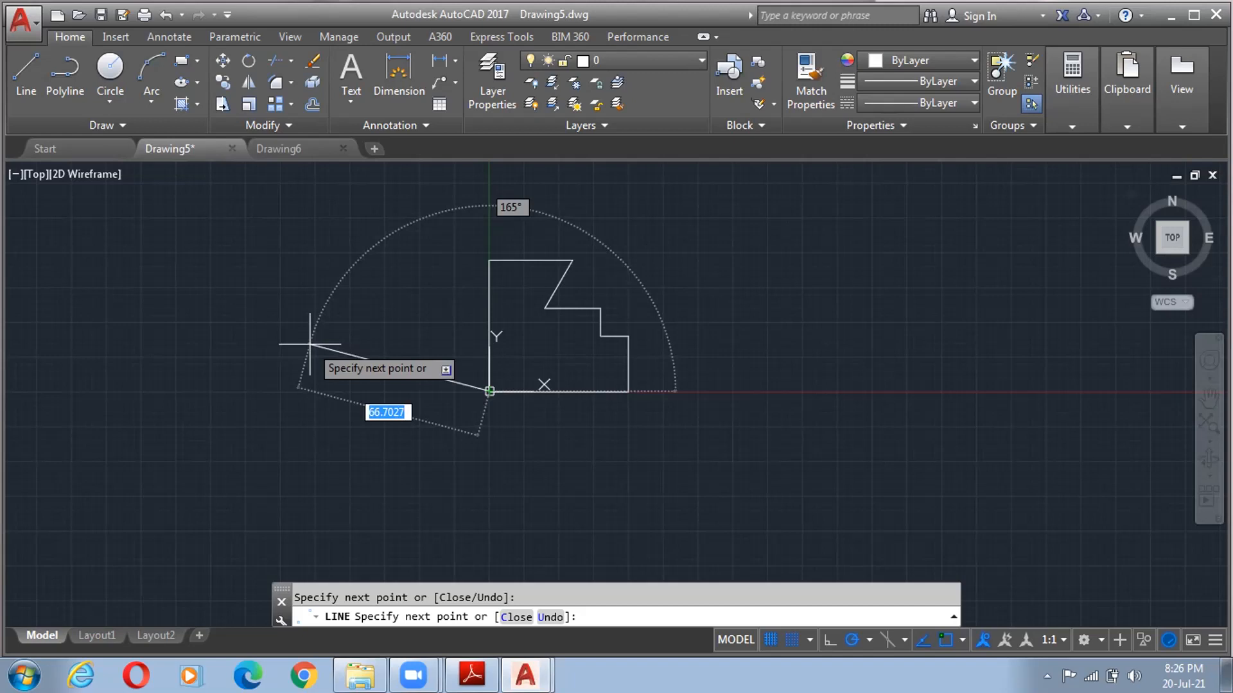
key("Return")
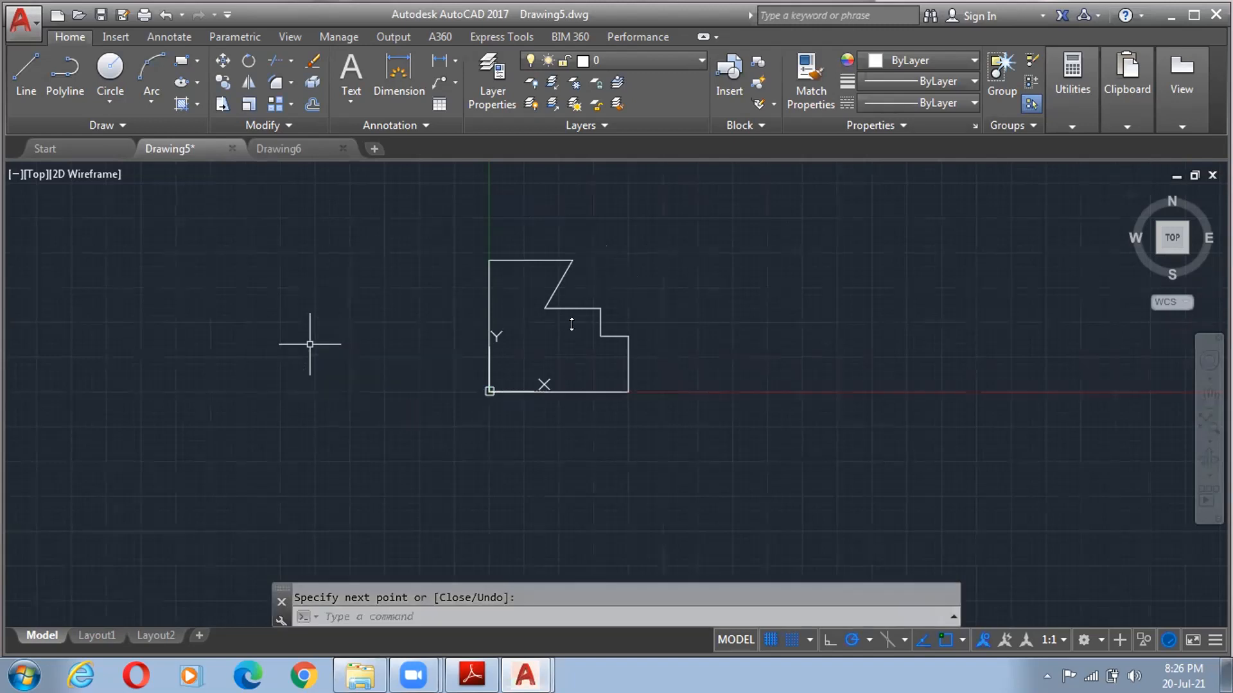
- Review the LINE commands and the lengths entered for the outline in the expanded command history, and collapse the history again
key("F2")
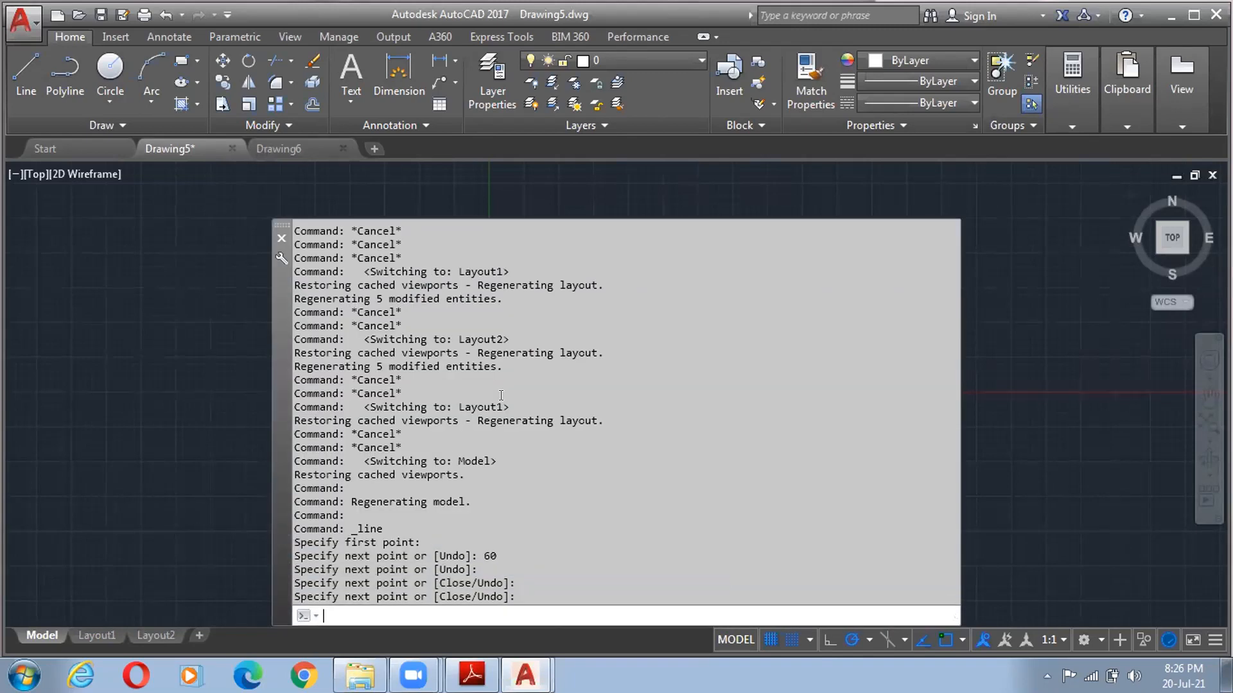
scroll(324, 281, "up", 1)
scroll(325, 281, "up", 1)
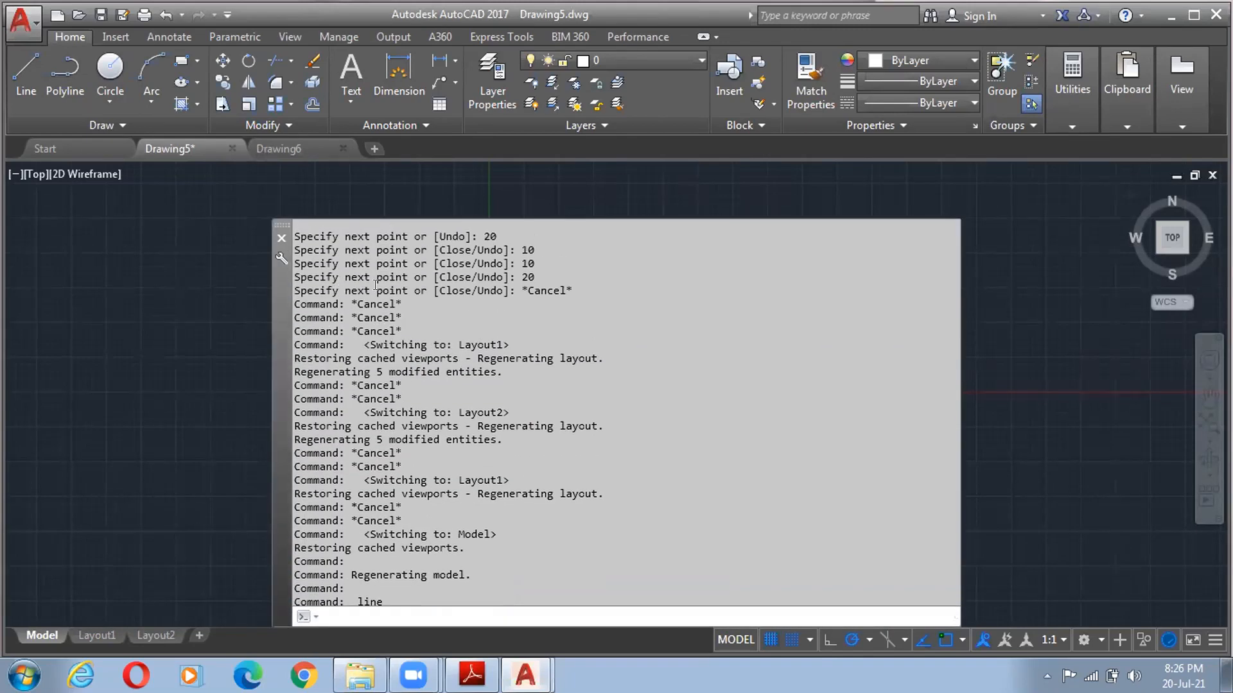
scroll(377, 285, "up", 3)
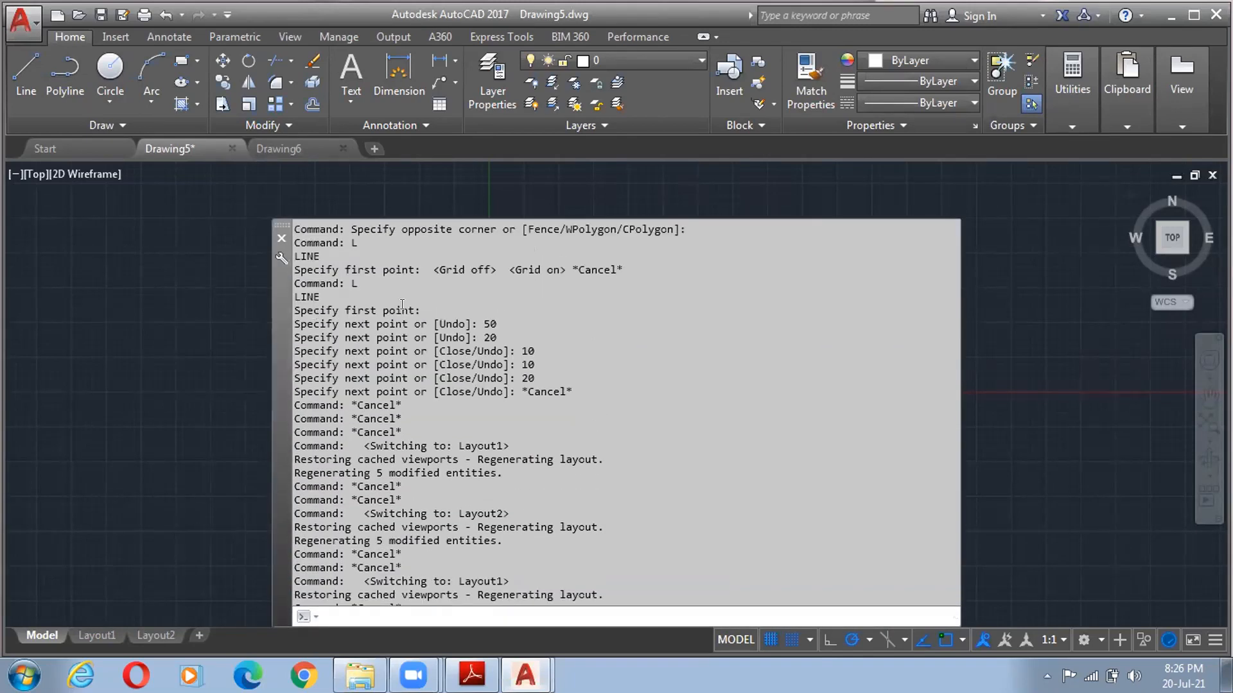
left_click_drag(346, 284, 534, 379)
left_click(502, 329)
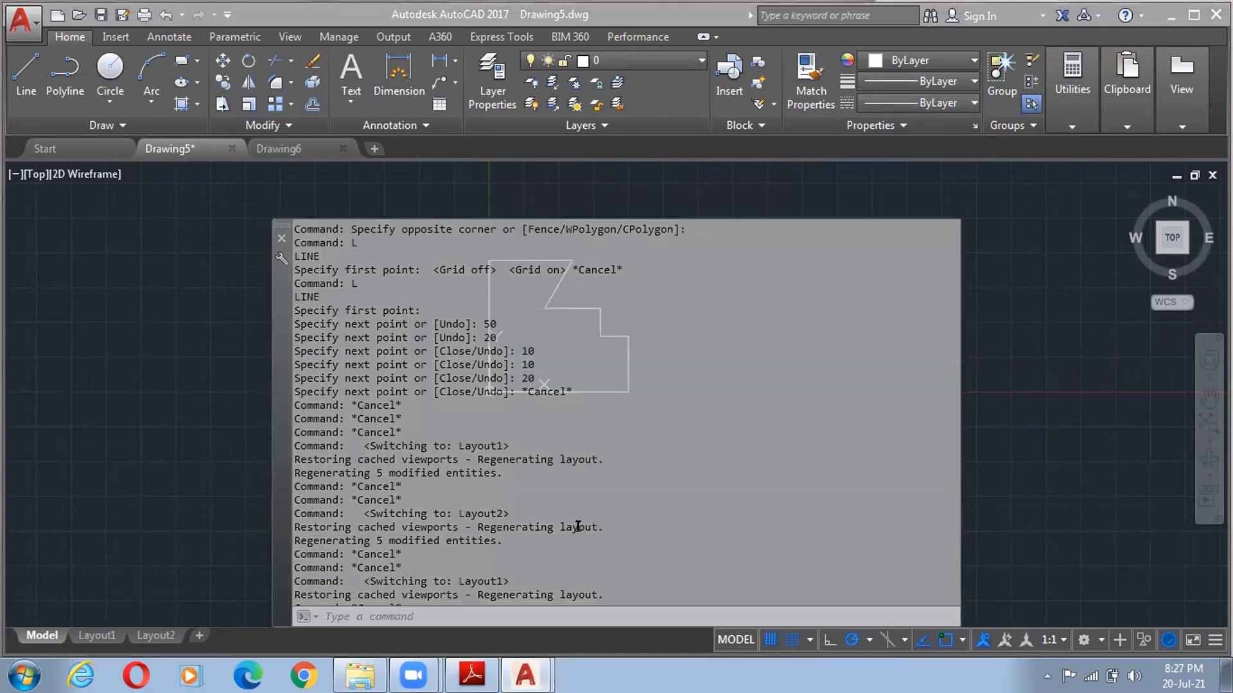
scroll(541, 543, "down", 2)
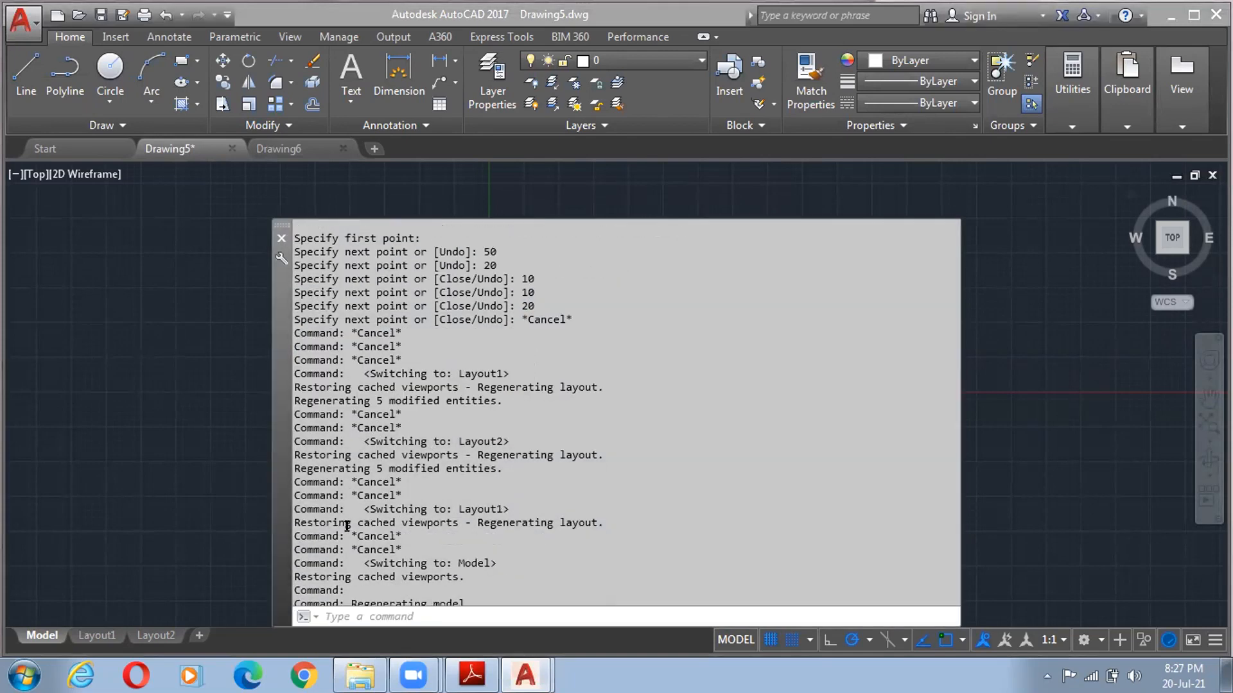
scroll(390, 530, "down", 1)
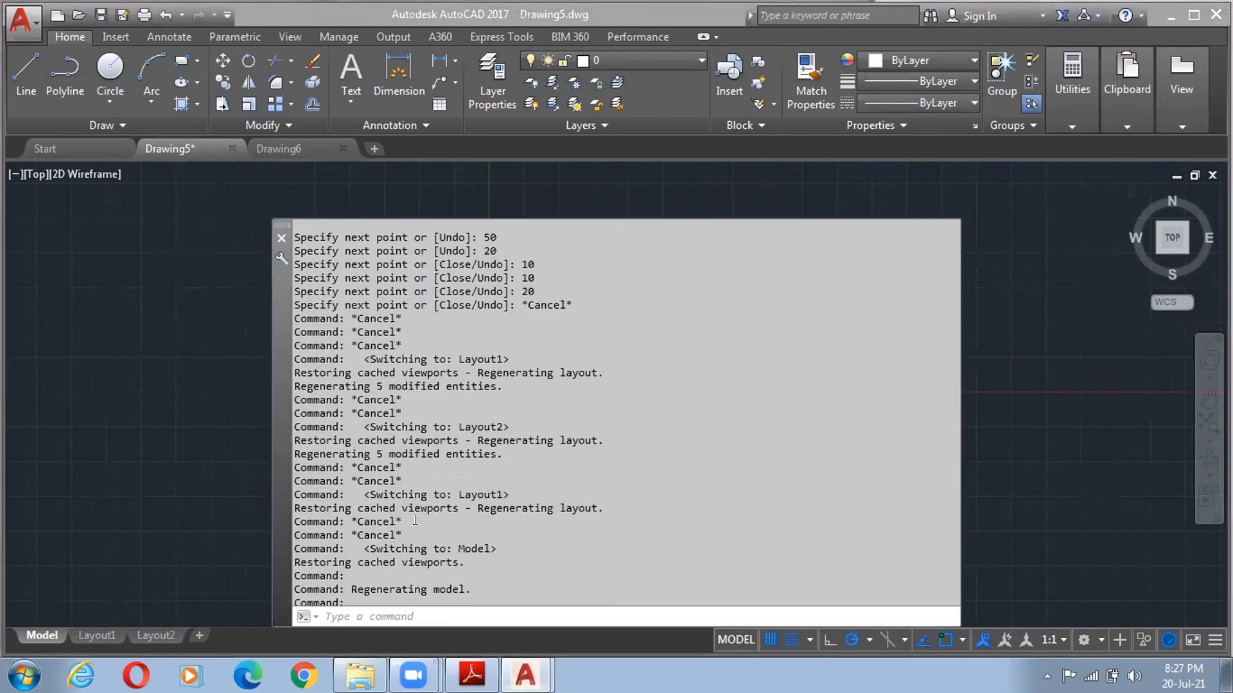
scroll(414, 520, "down", 2)
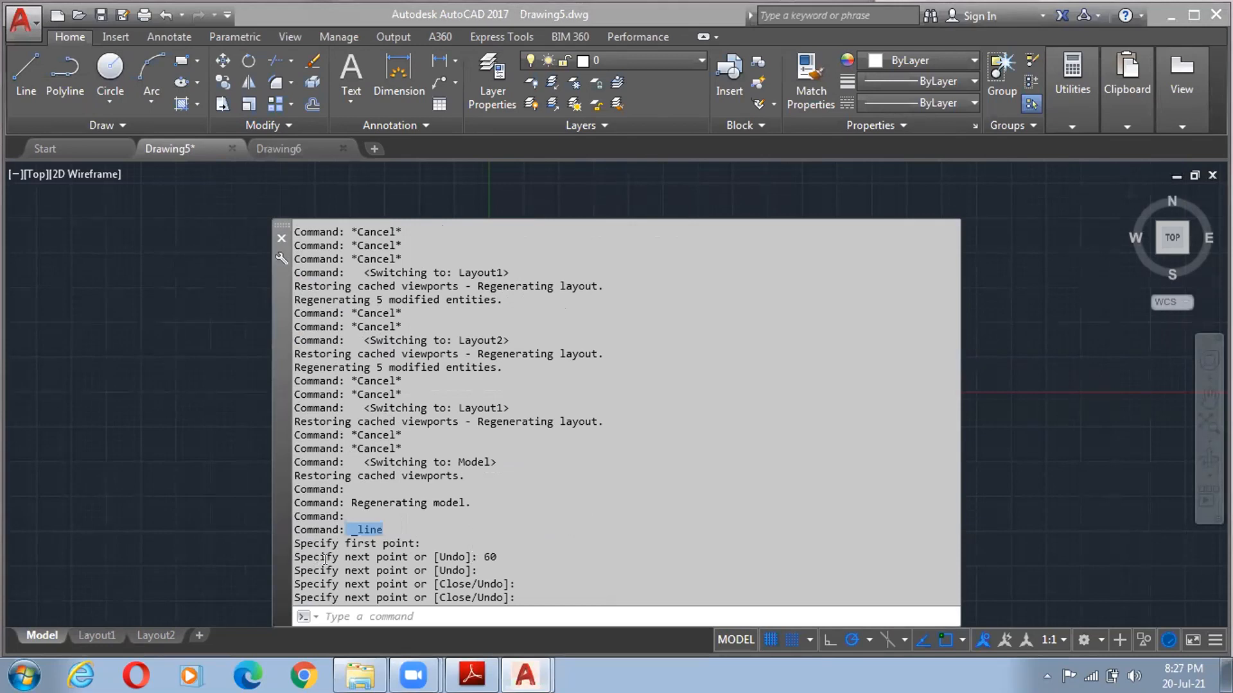
left_click_drag(345, 557, 499, 555)
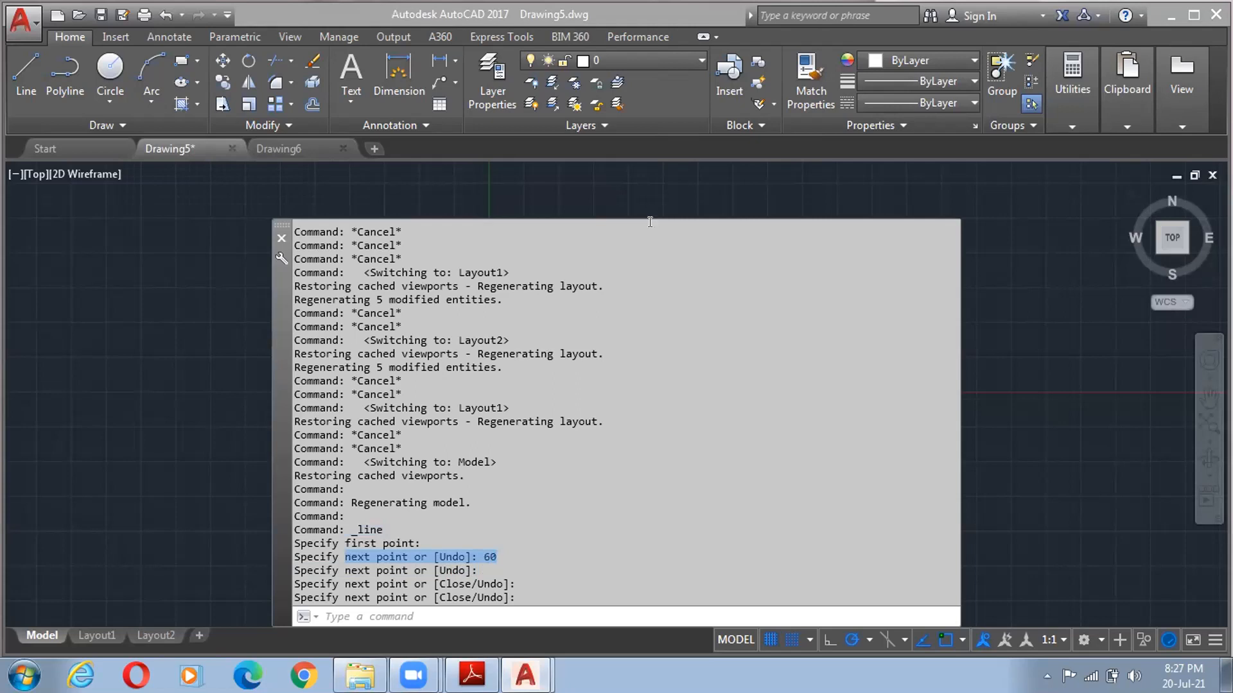
mouse_move(654, 214)
left_mouse_down()
mouse_move(643, 331)
mouse_move(655, 592)
left_mouse_up()
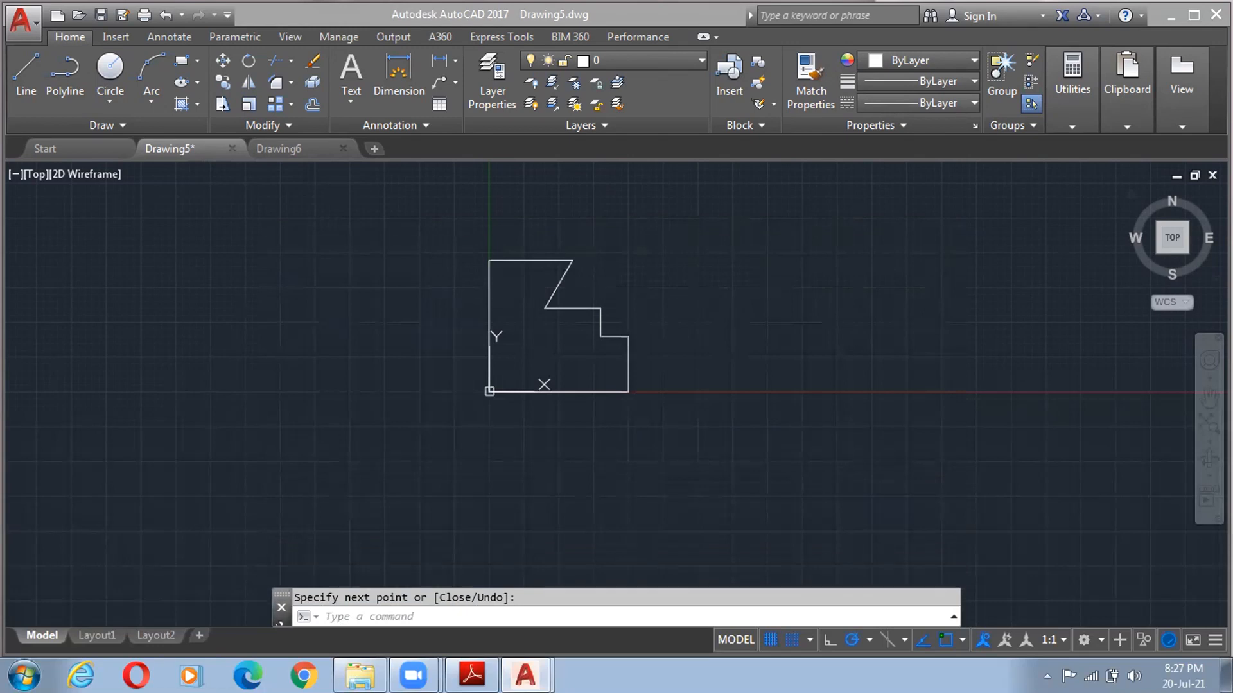
- Erase all the lines of the closed stepped outline at the origin
key("Escape")
left_click(671, 431)
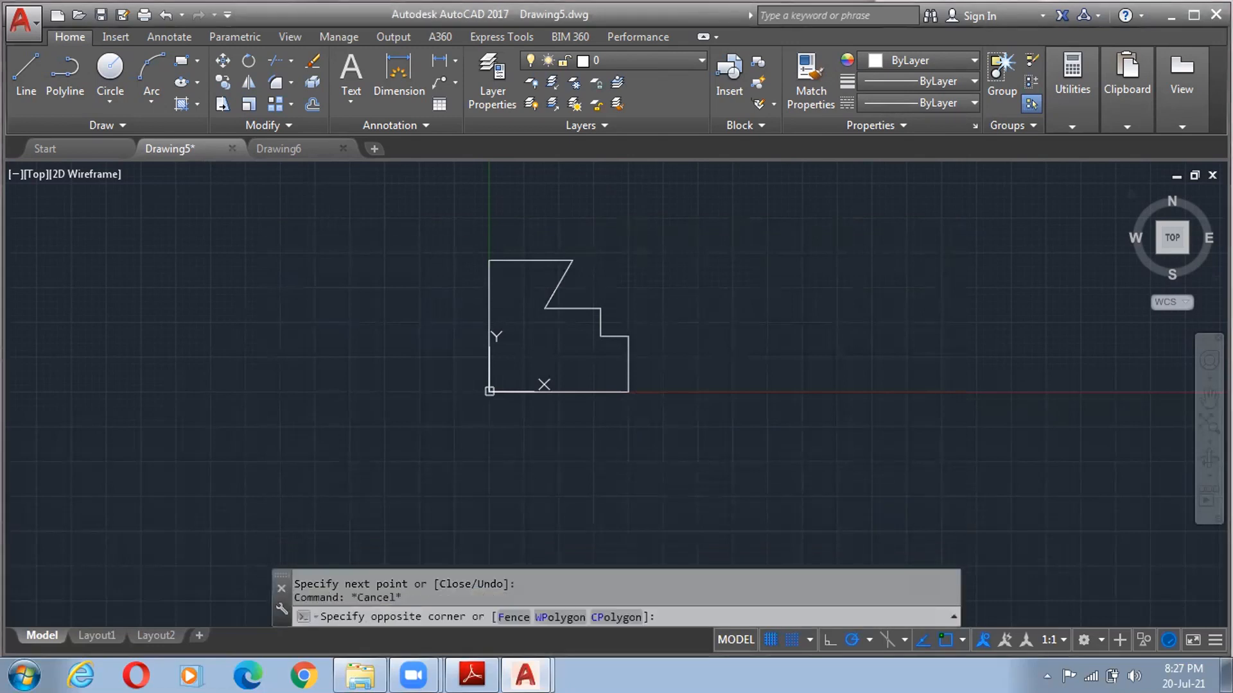
left_click(445, 237)
key("Delete")
- Draw a polyline from the origin 50 units along positive X and end it there
scroll(428, 393, "up", 8)
middle_click_drag(560, 364, 456, 386)
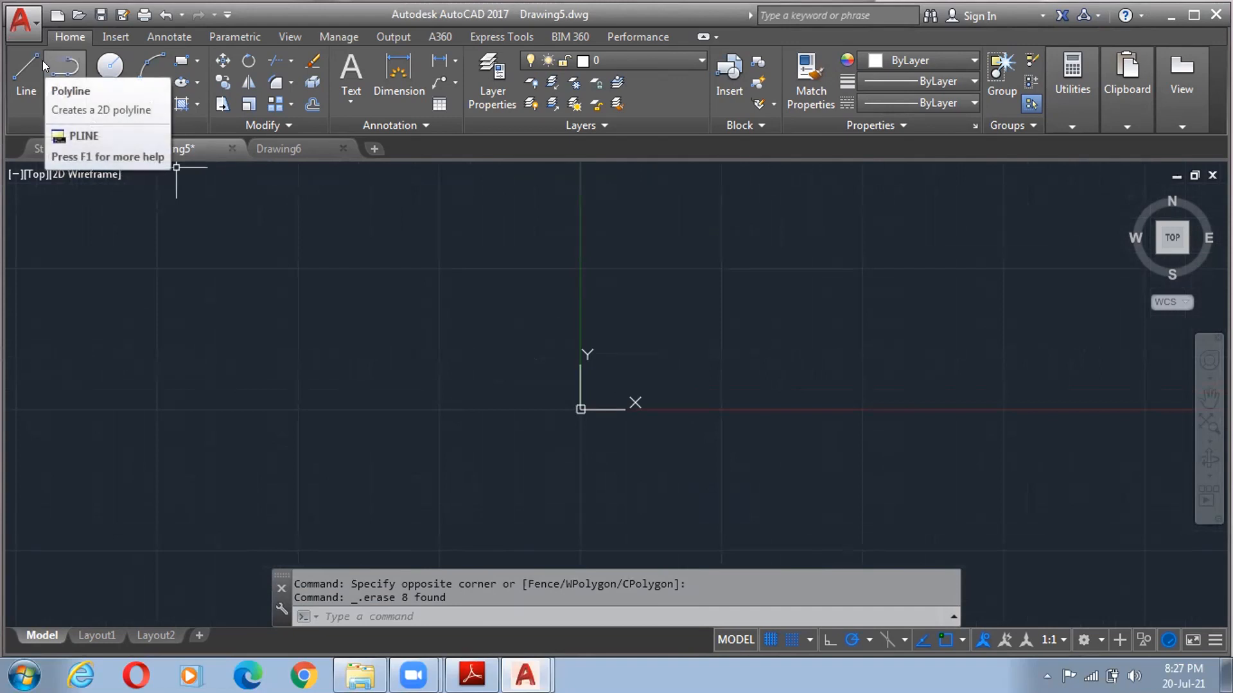
type("pl")
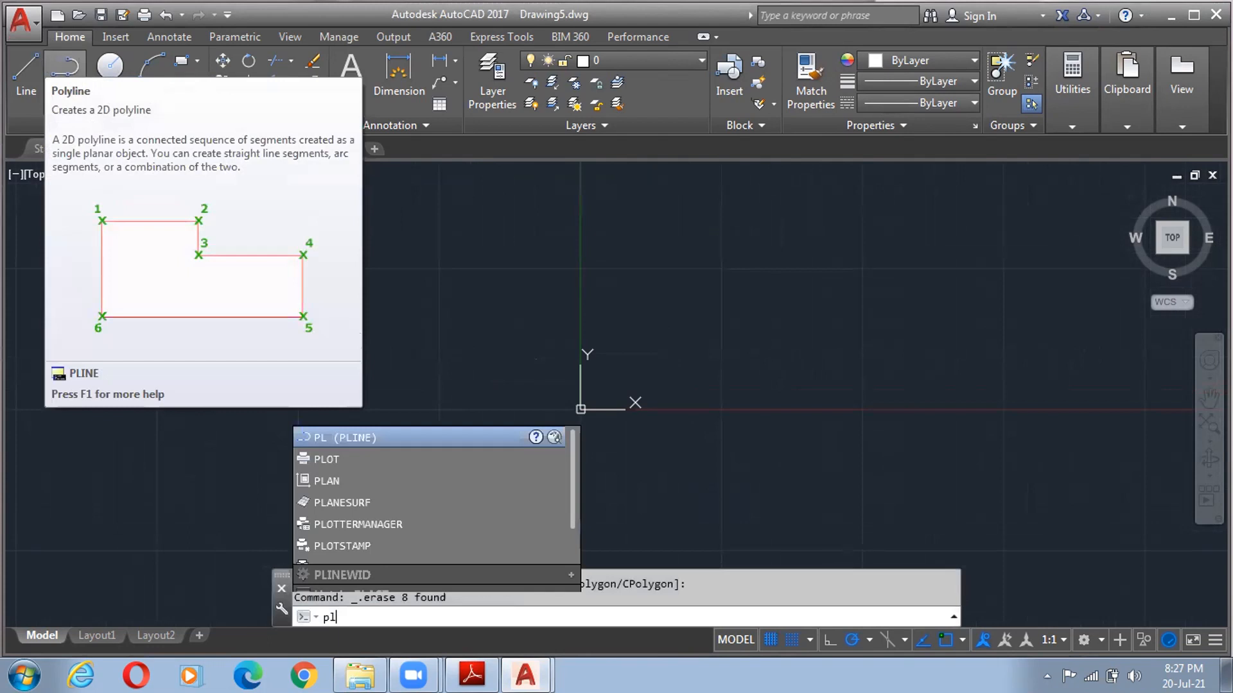
key("Return")
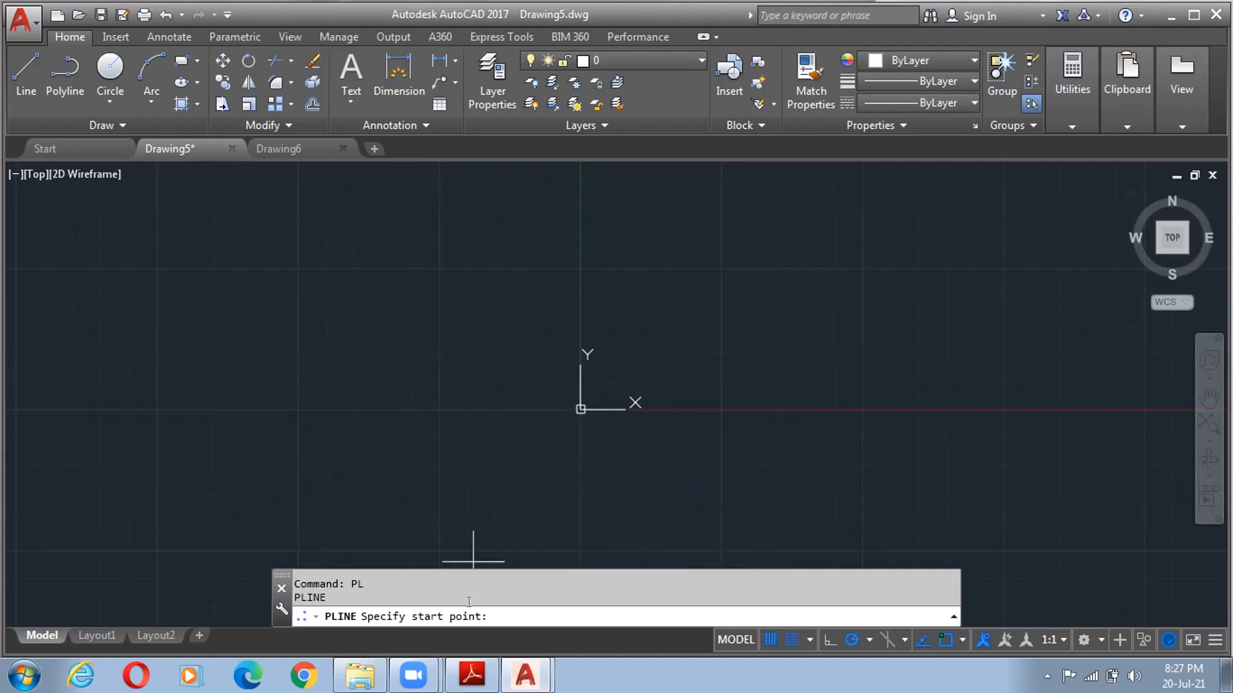
left_click(581, 410)
middle_click_drag(997, 414, 546, 394)
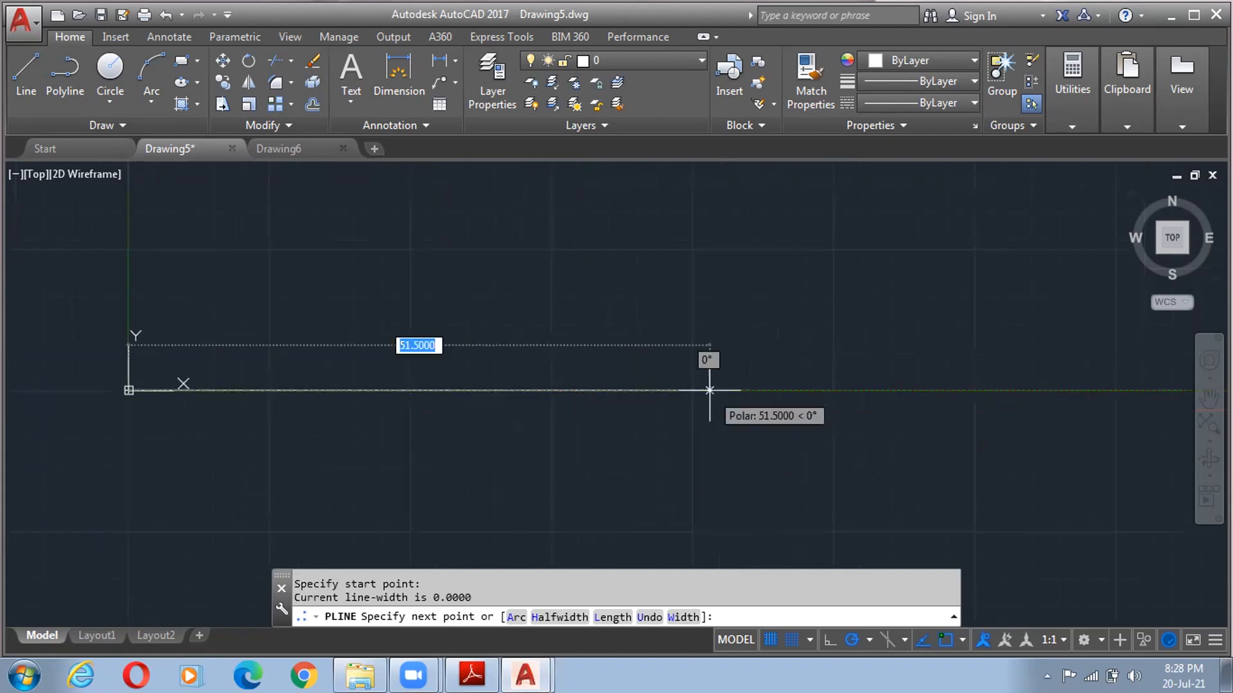
type("50")
key("Return")
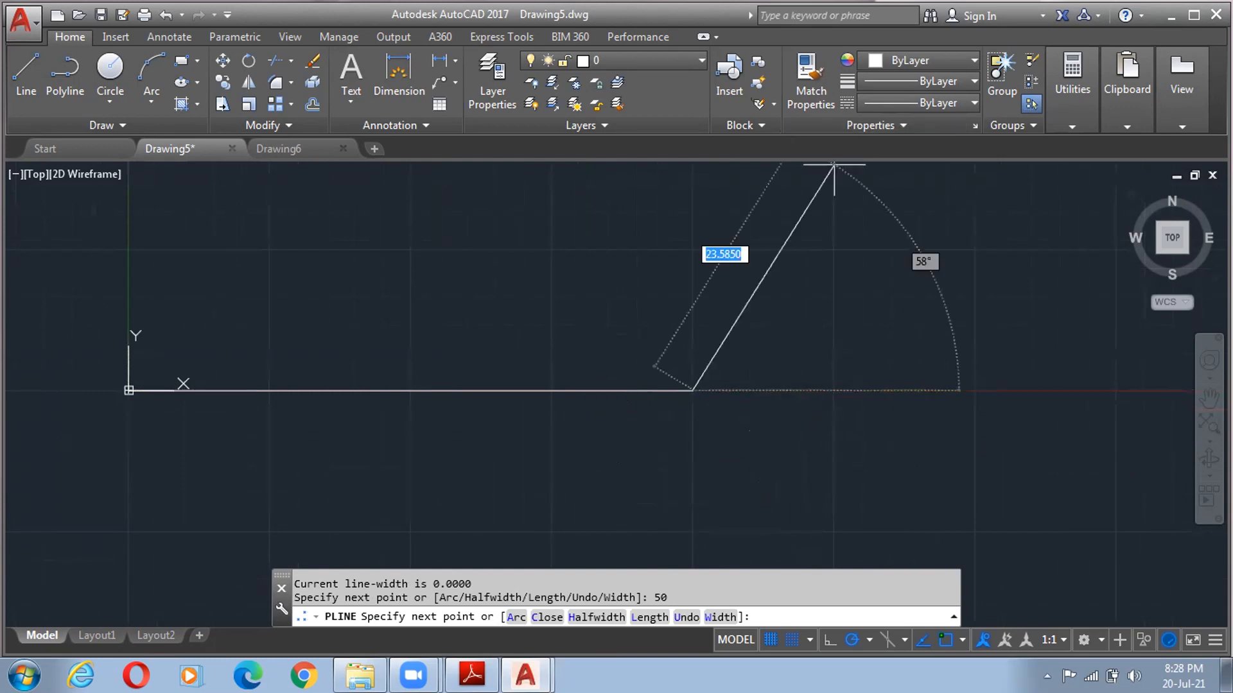
scroll(701, 295, "down", 2)
middle_click_drag(707, 296, 694, 377)
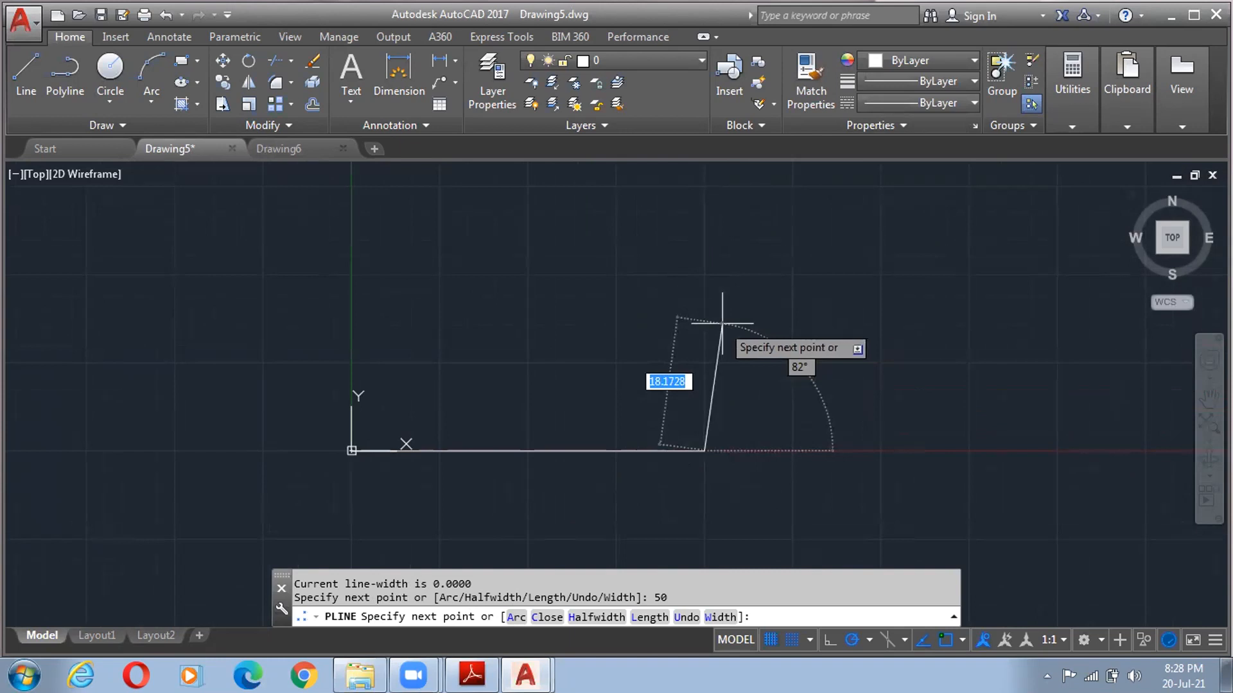
key("Return")
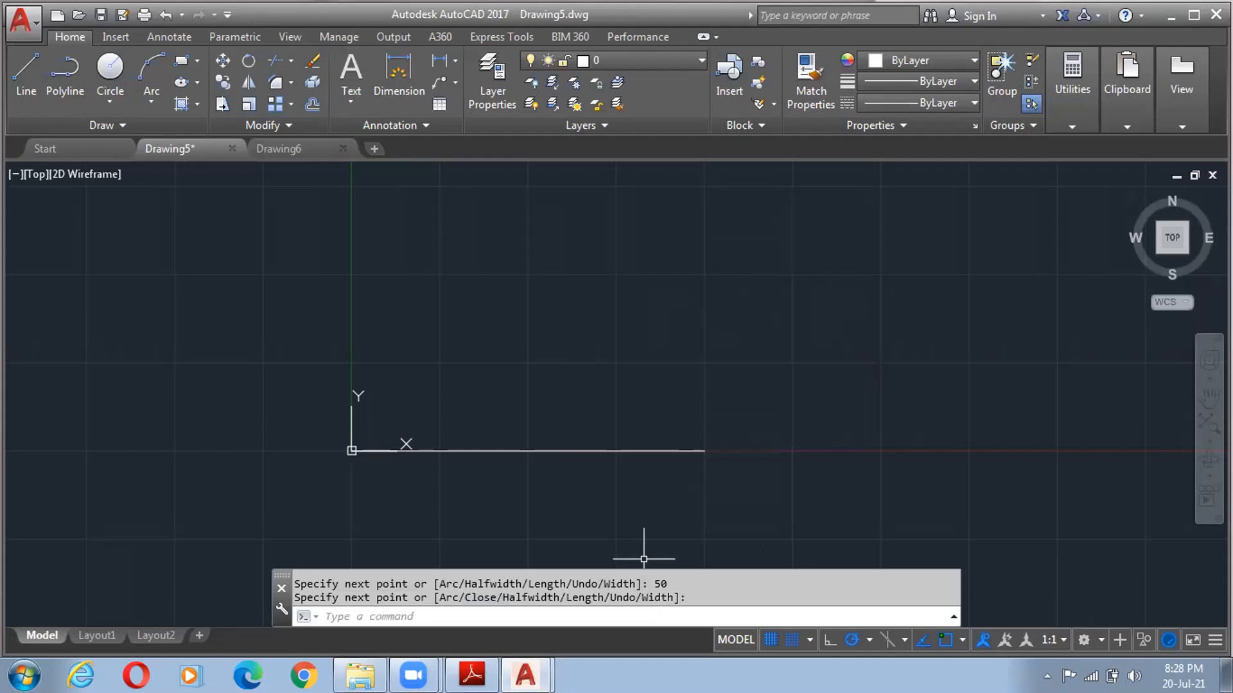
key("Escape")
- Start a new polyline at the open end of the 50-unit line with an arc segment ending 30 units straight up
type("PL")
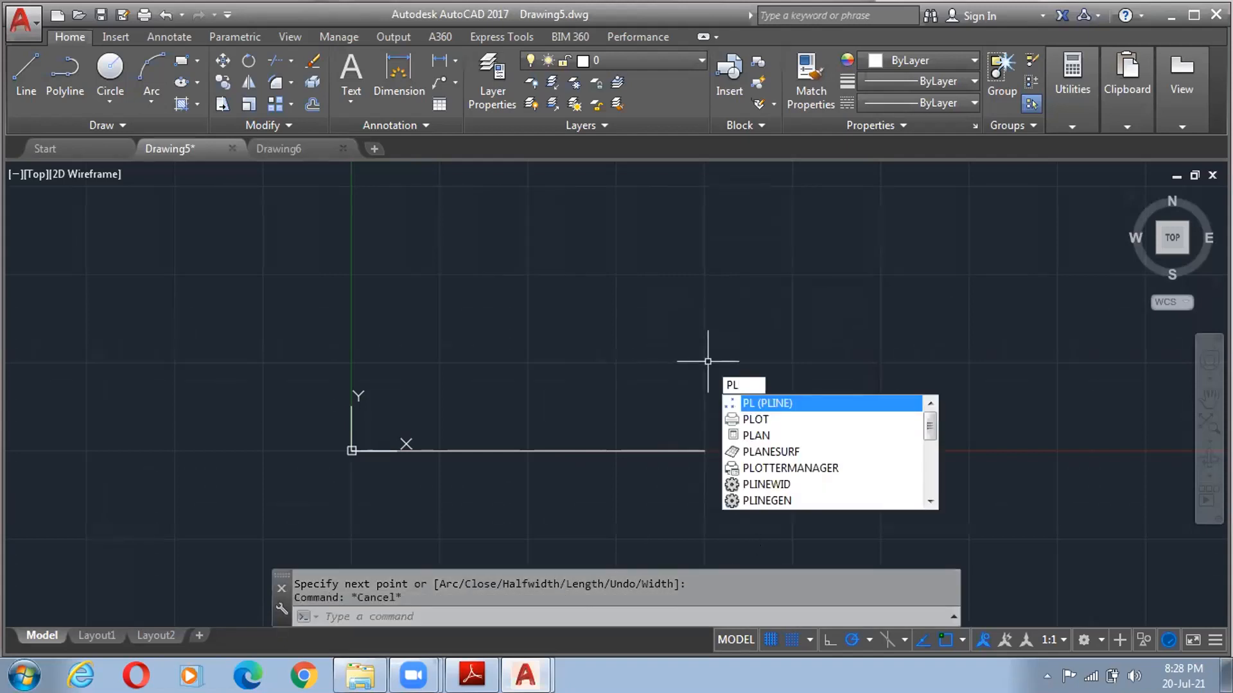
key("Return")
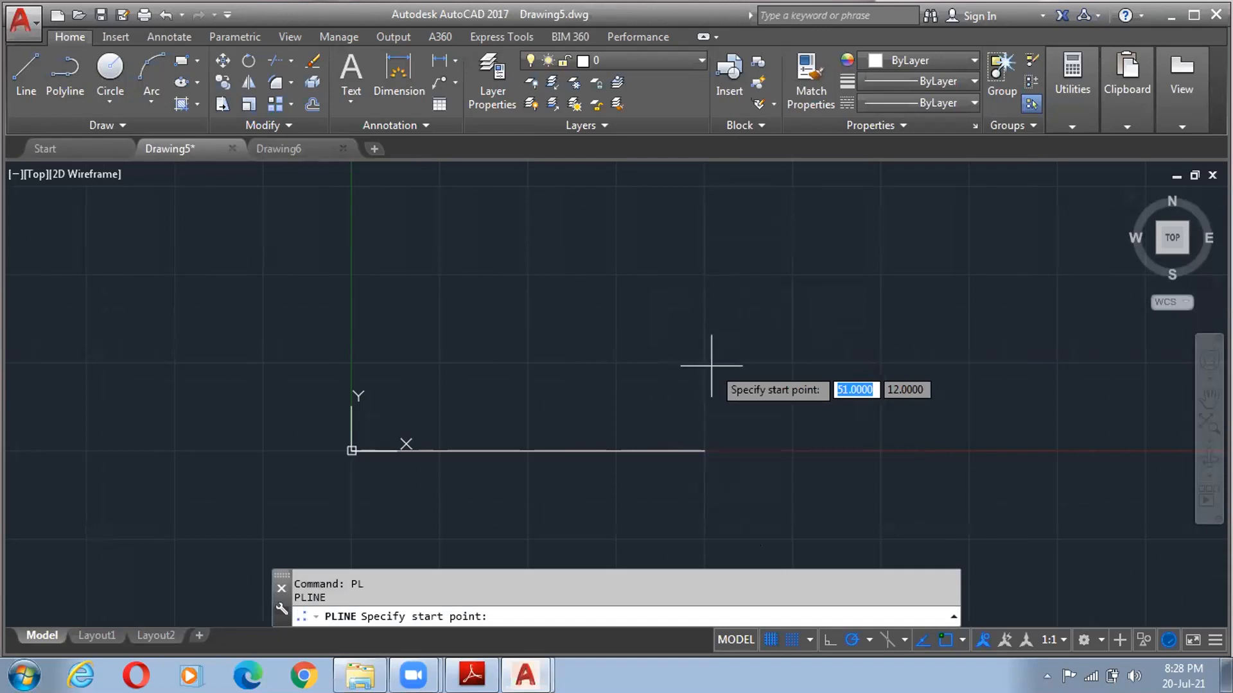
left_click(703, 453)
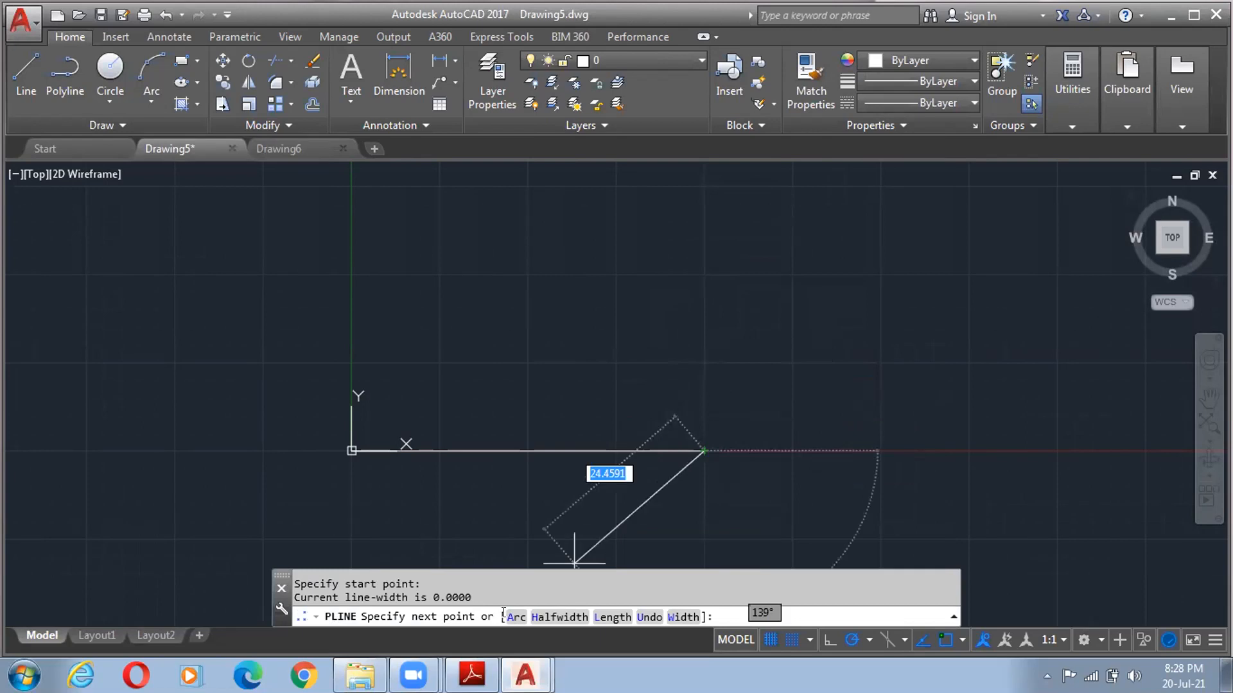
type("a")
key("Return")
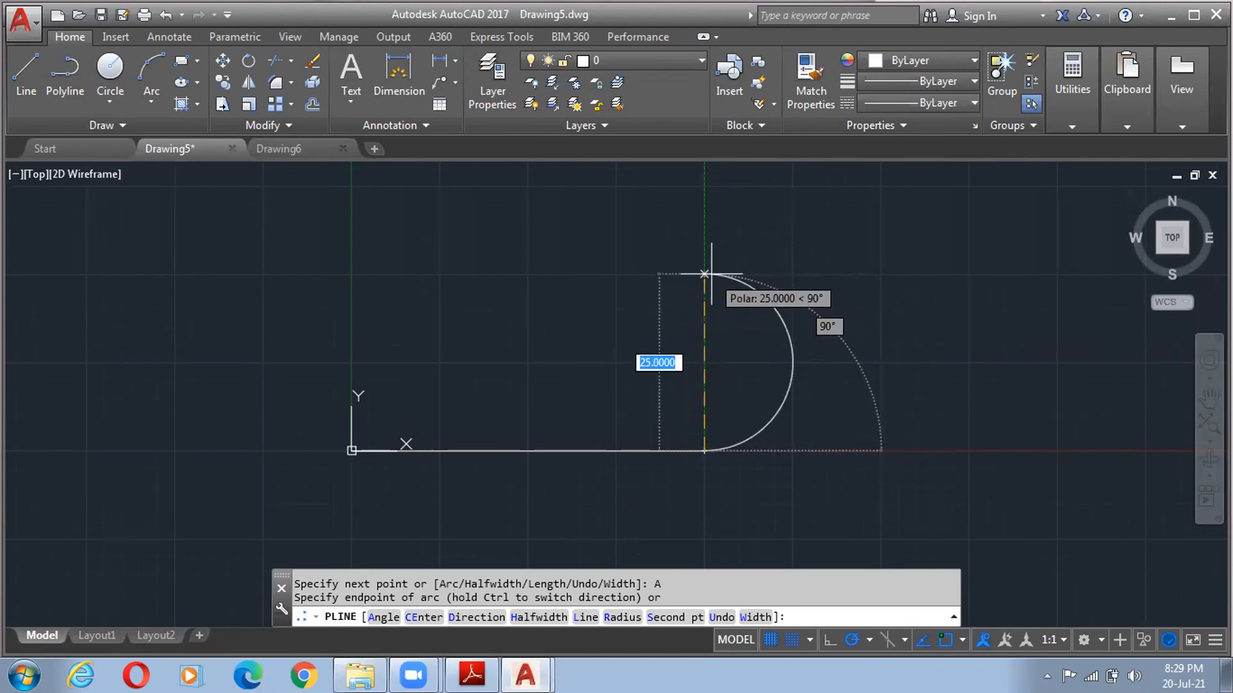
type("30")
key("Return")
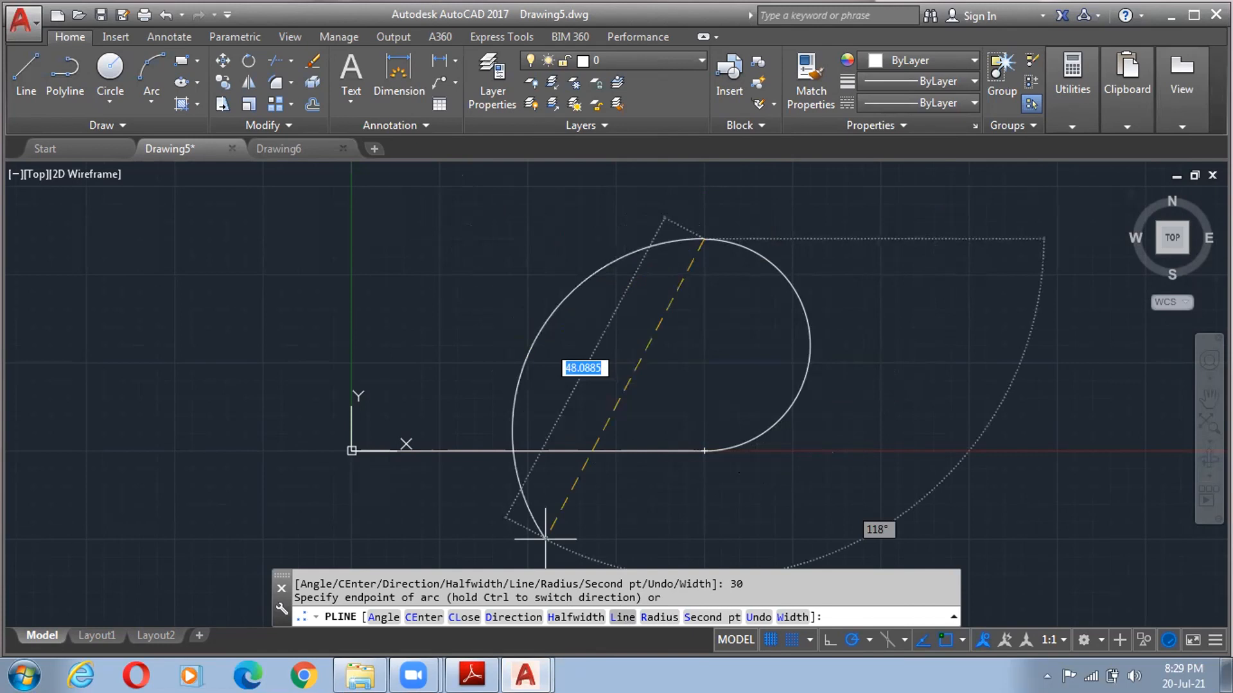
- Continue the polyline with straight segments: 50 units along negative X and down to the origin, closing the rounded outline
left_click(621, 617)
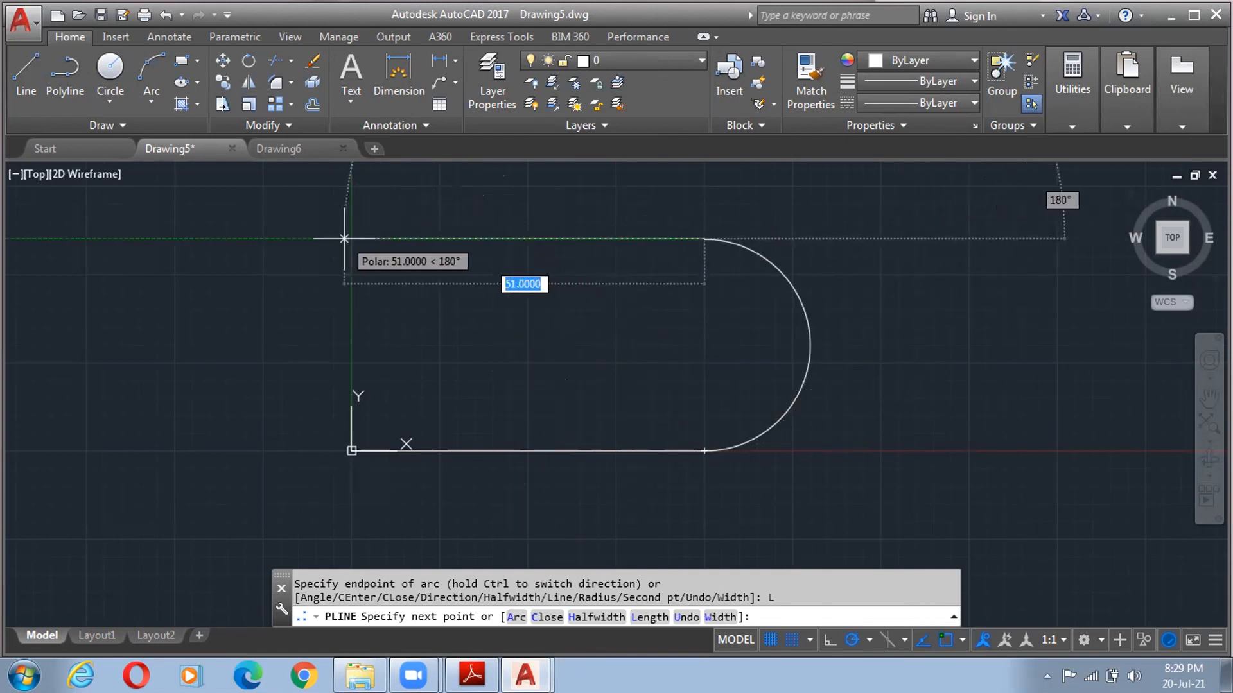
type("50")
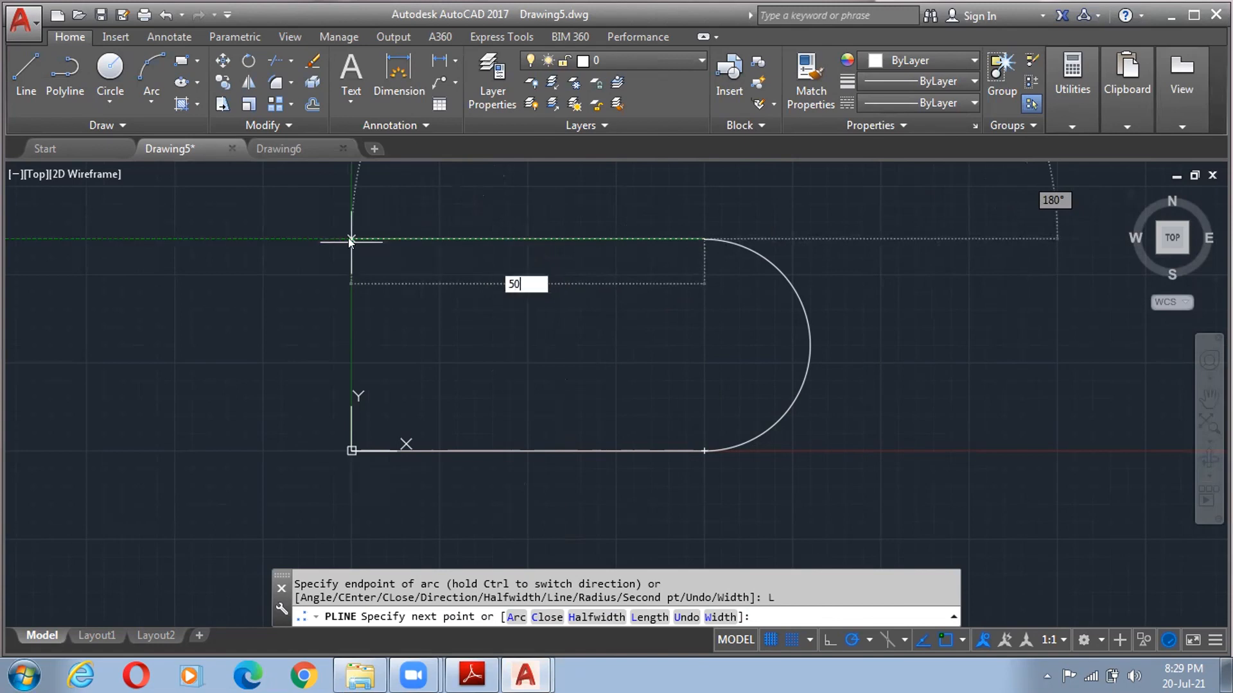
key("Return")
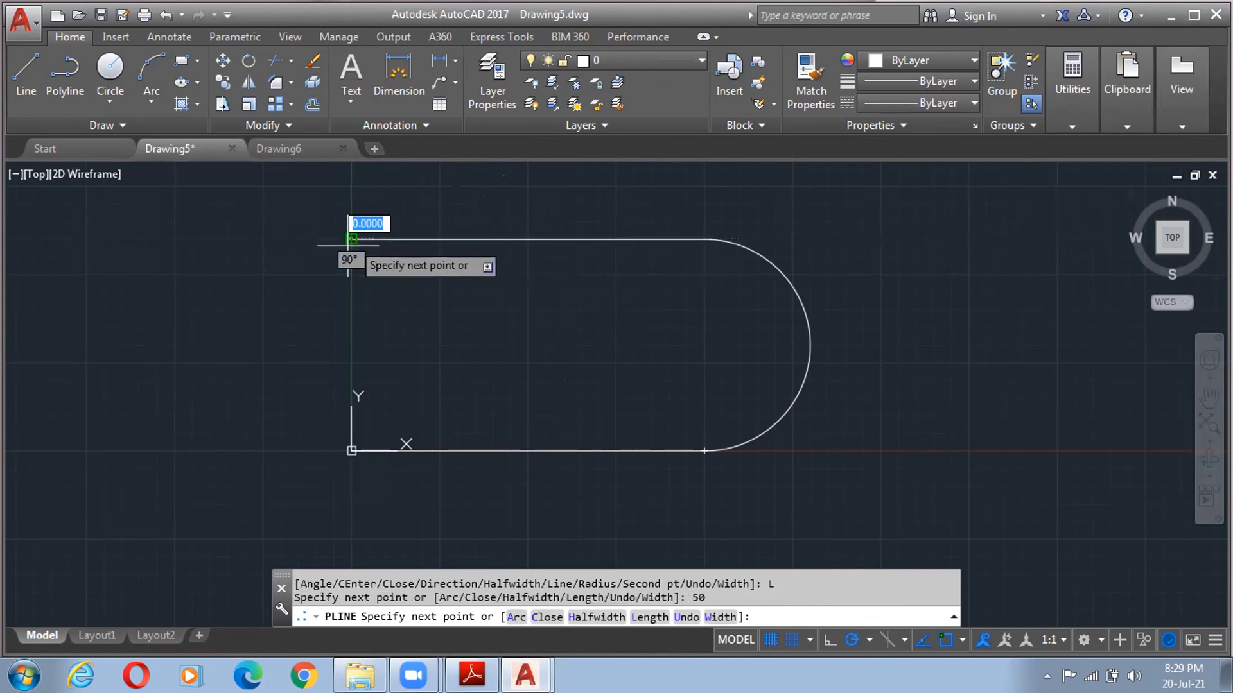
left_click(351, 450)
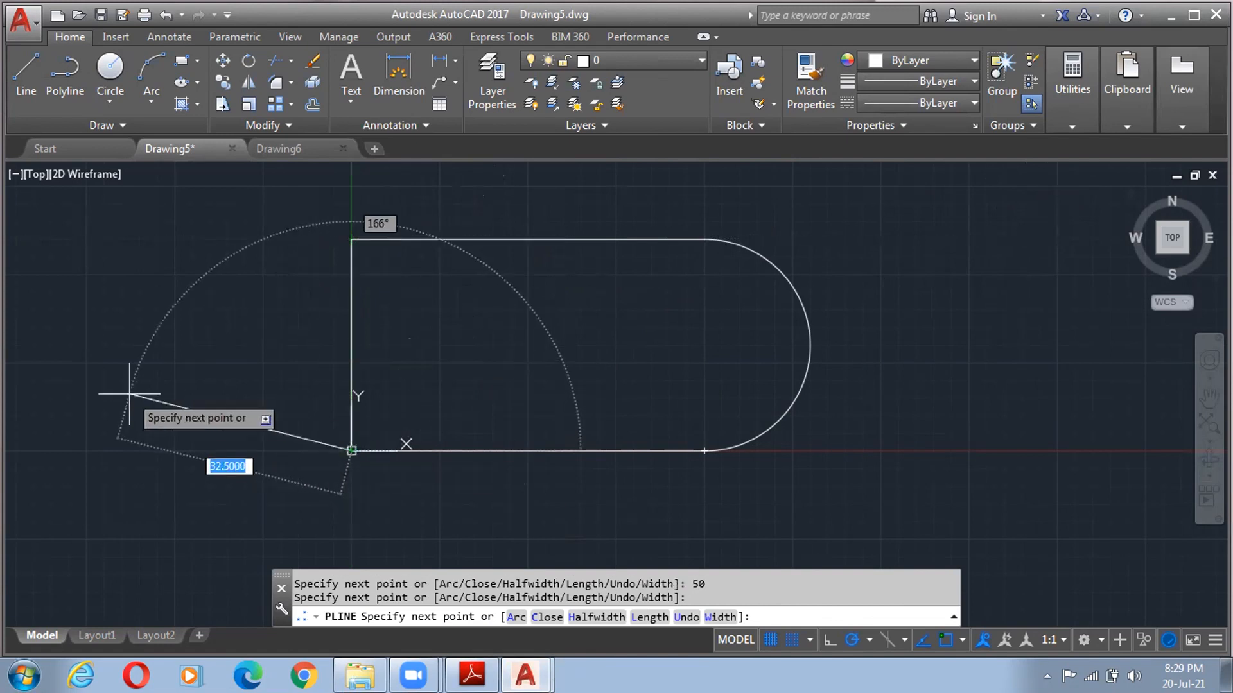
key("Return")
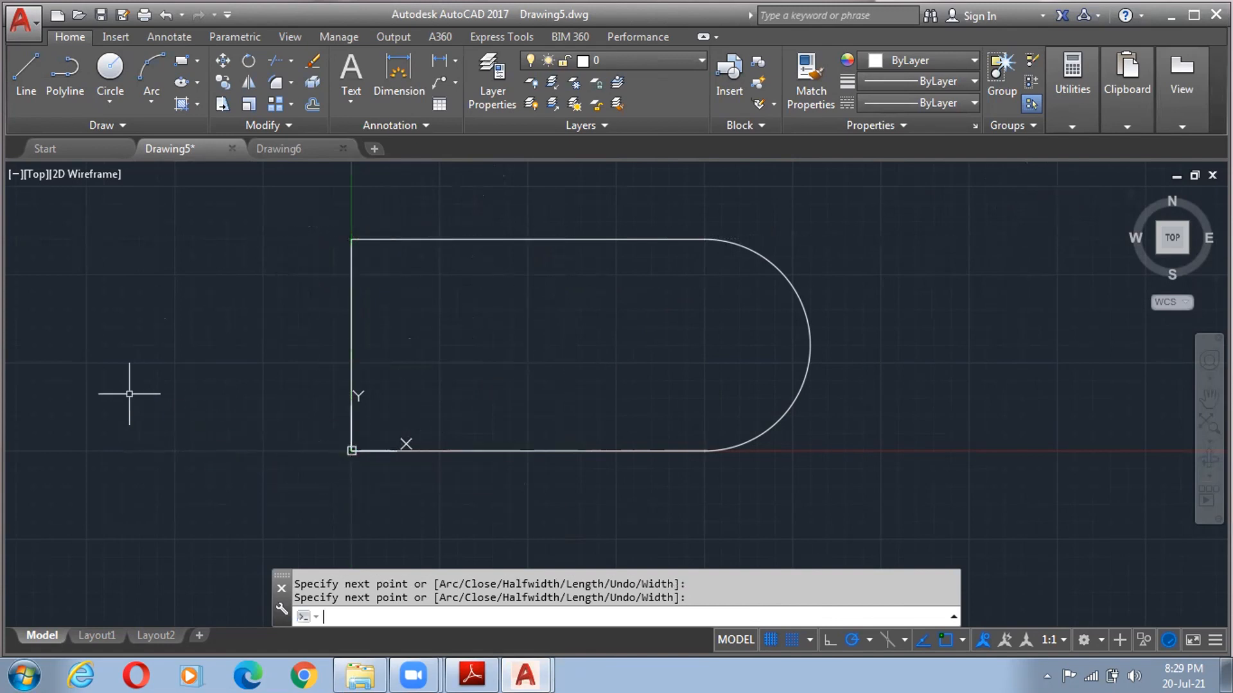
left_click(232, 223)
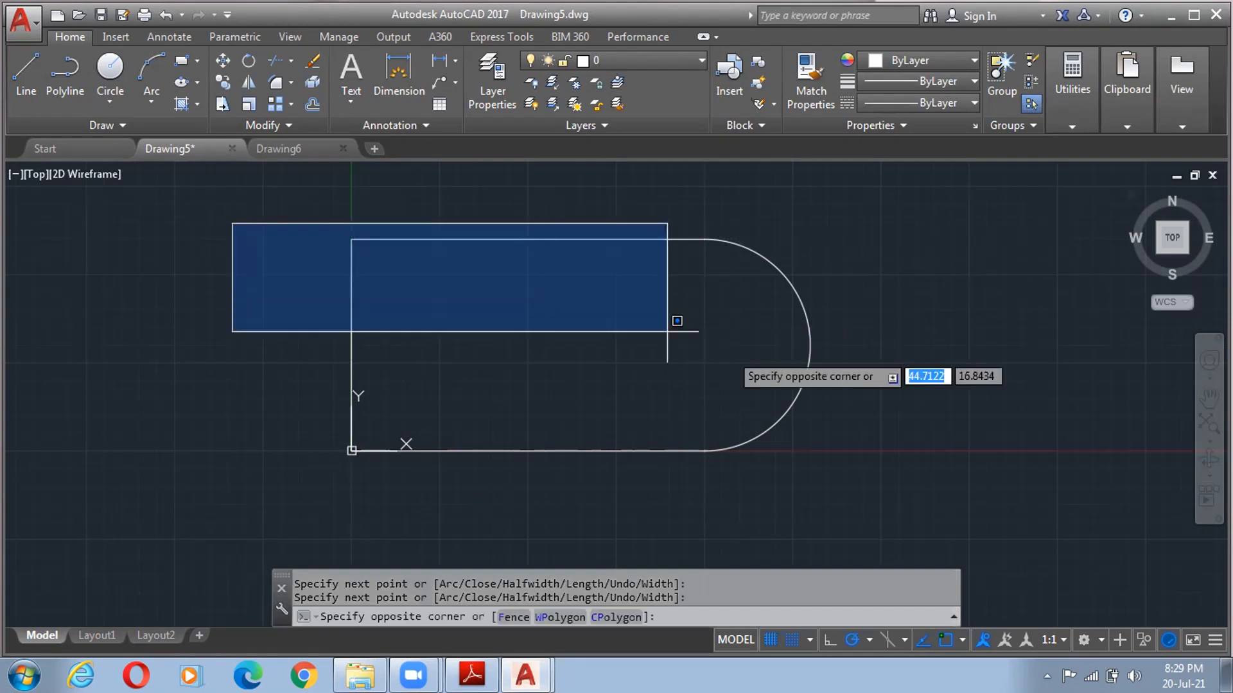
left_click(485, 396)
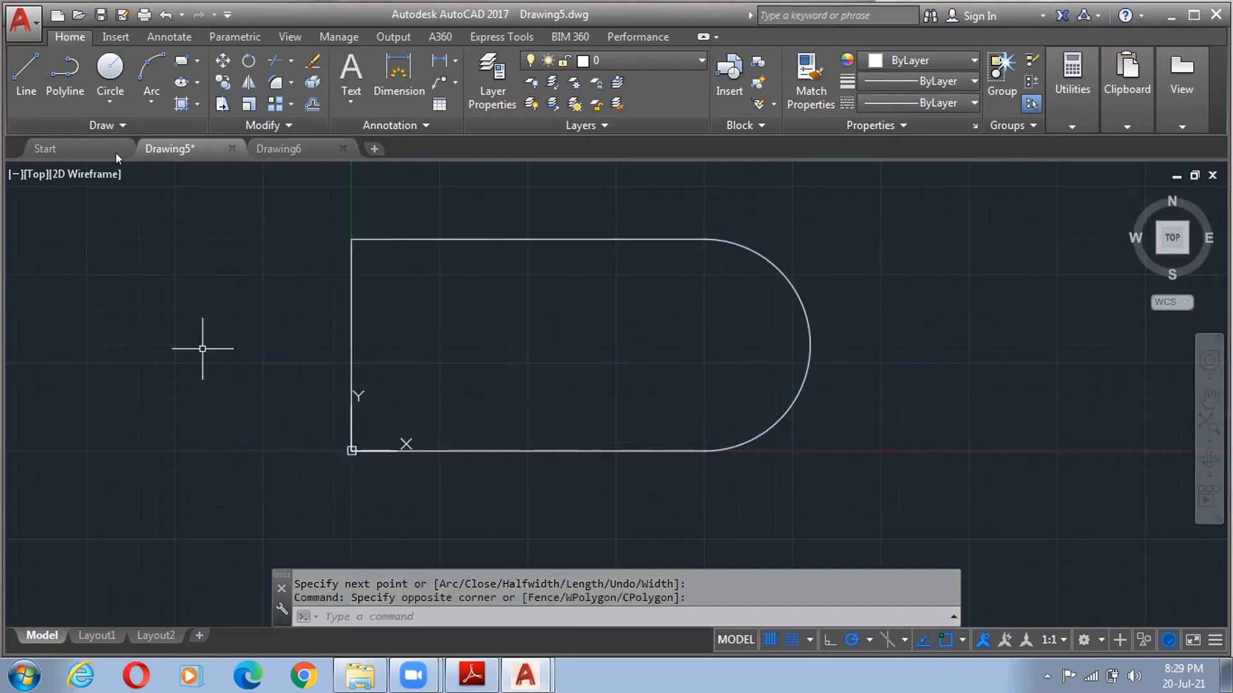
left_click(93, 91)
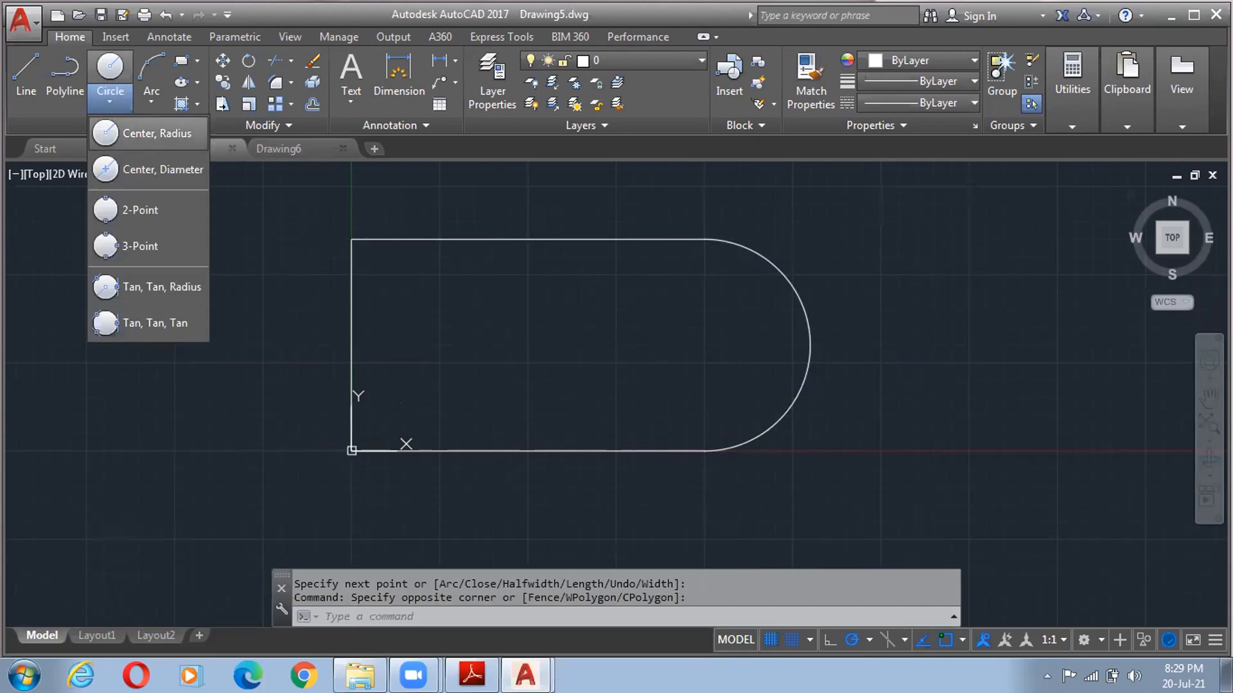
left_click(148, 133)
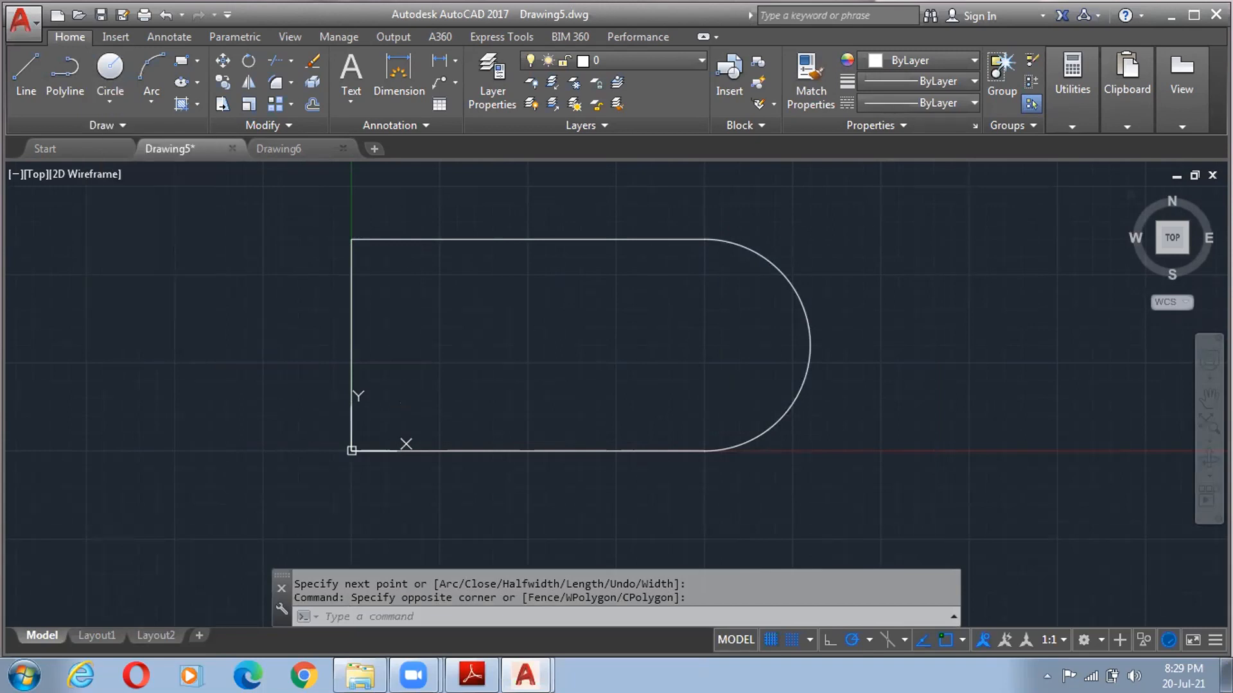
scroll(490, 408, "down", 4)
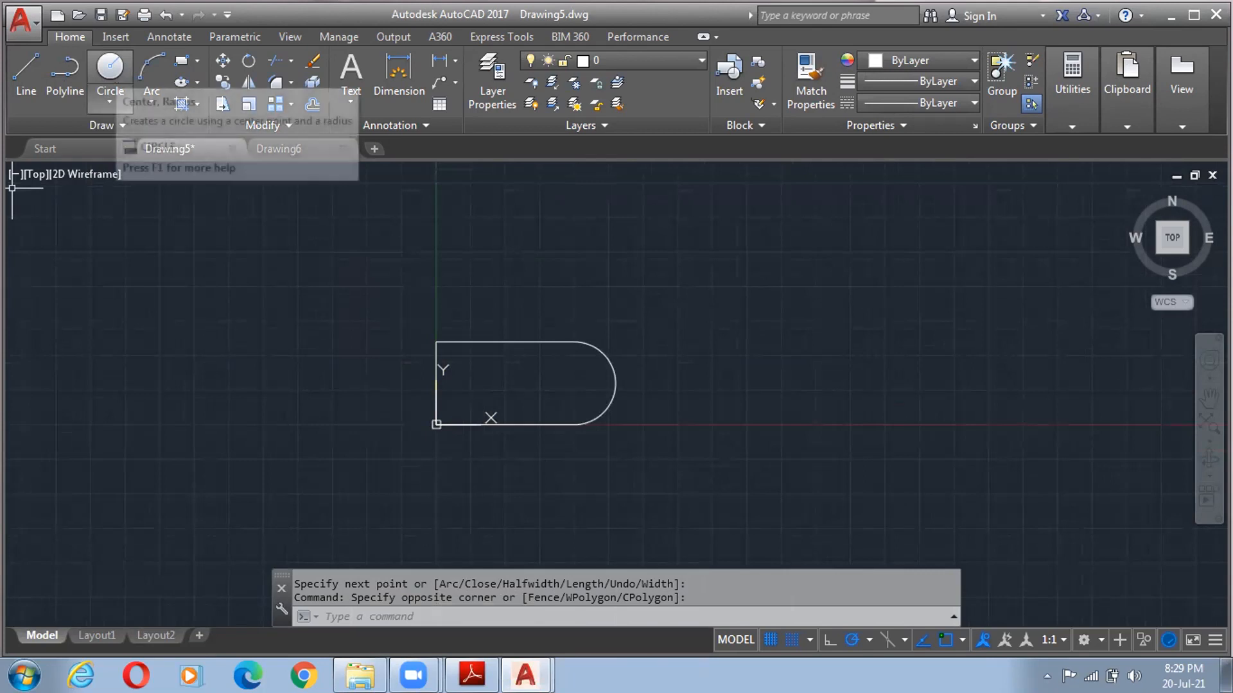
left_click(110, 103)
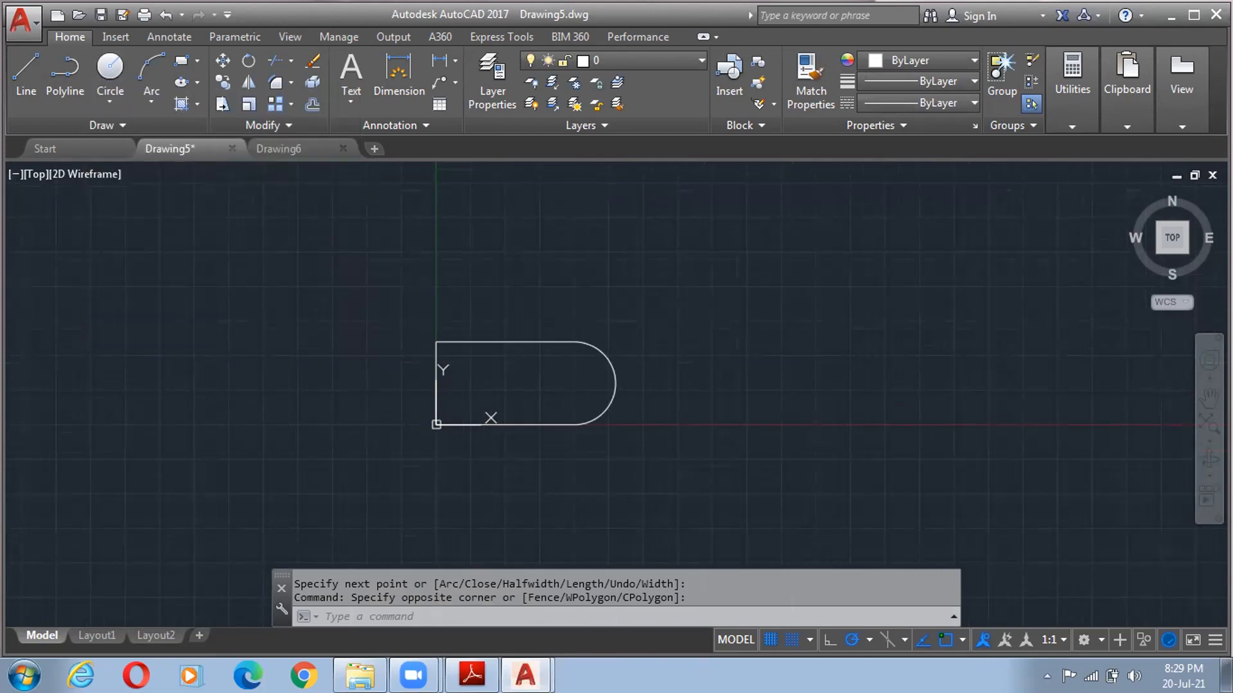
- Draw a circle centred on the outline's upper-left corner, using the Diameter option with a value of 30
type("c")
key("Return")
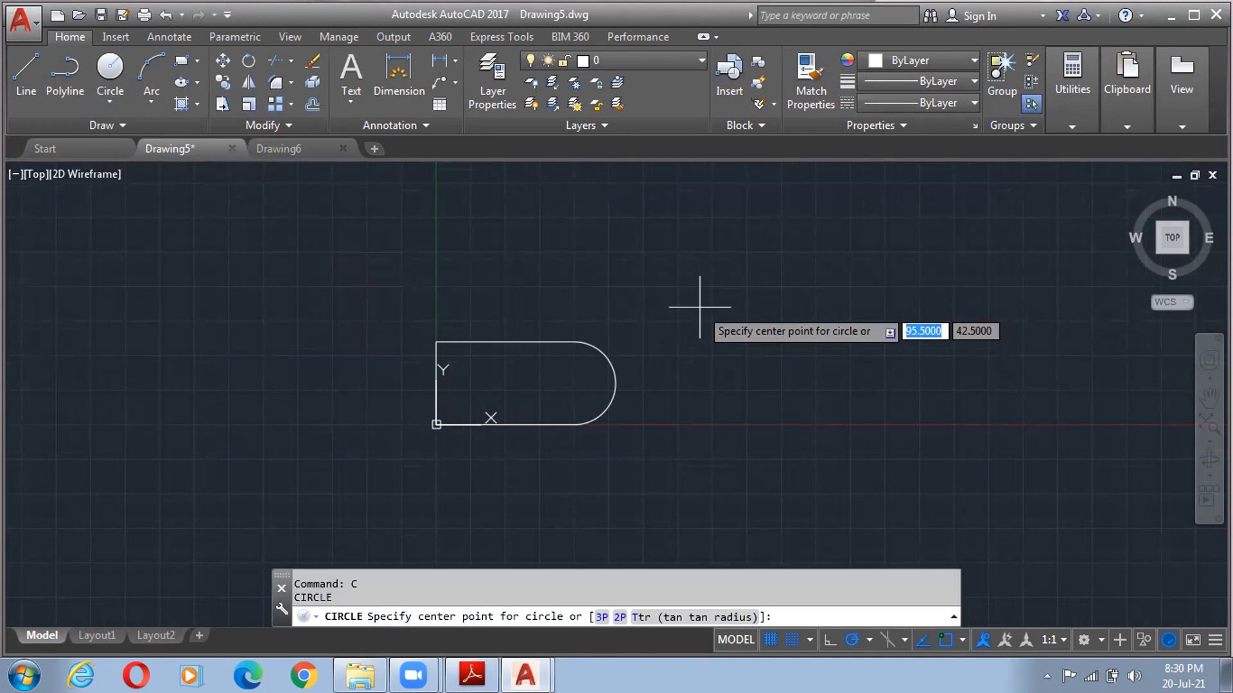
left_click(436, 342)
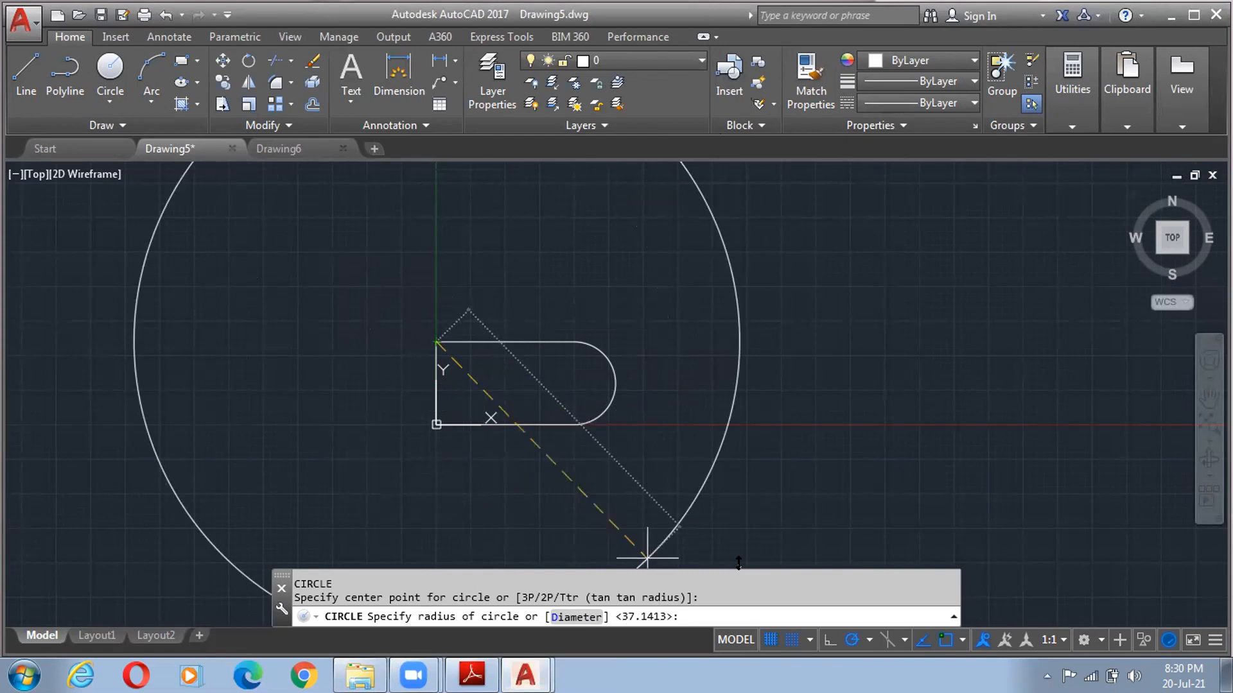
left_click(399, 615)
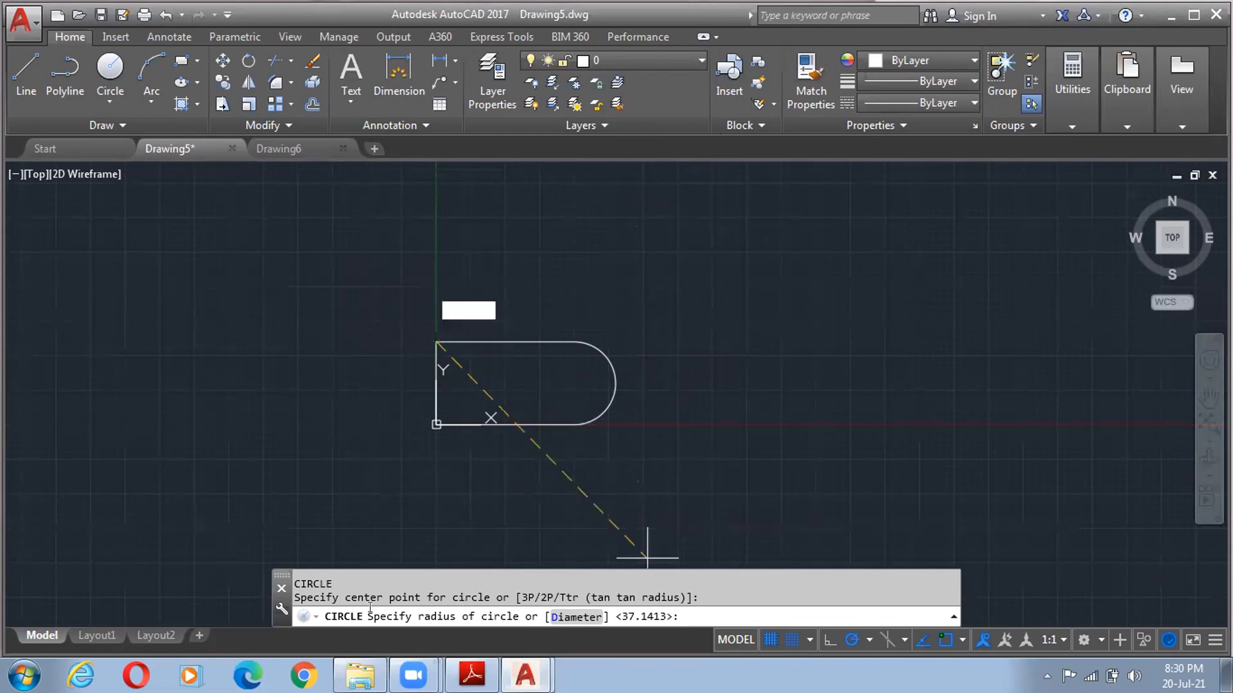
type("d")
key("Return")
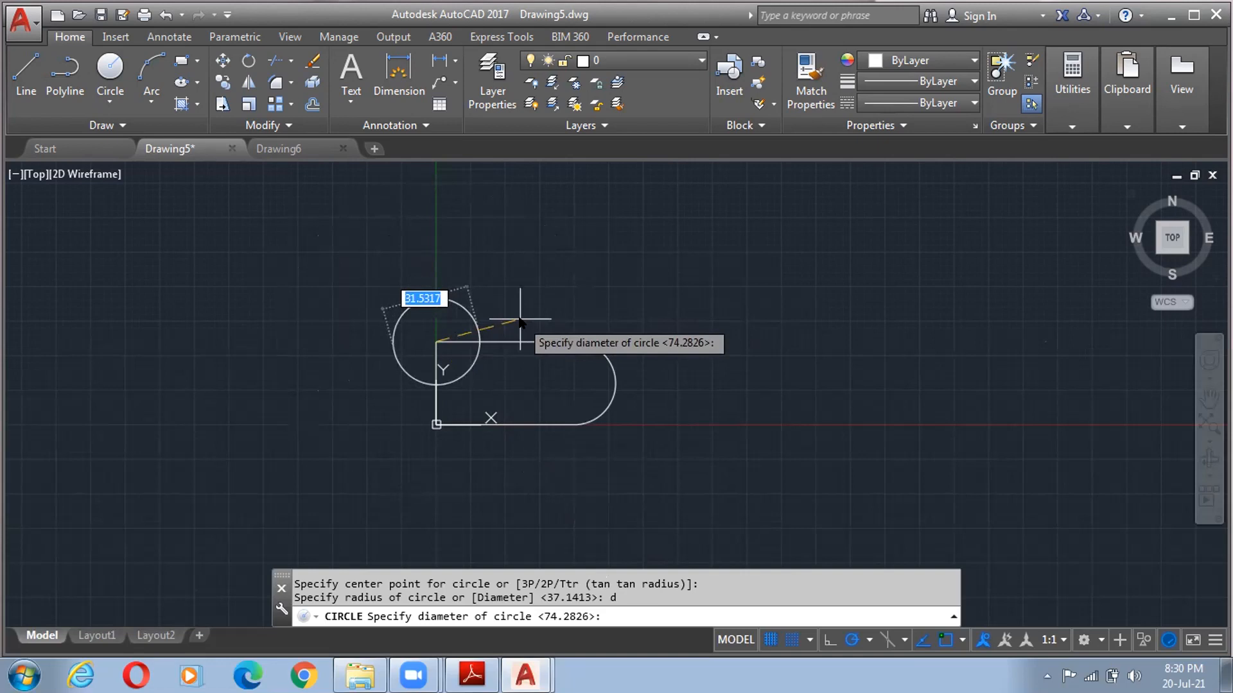
type("30")
key("Return")
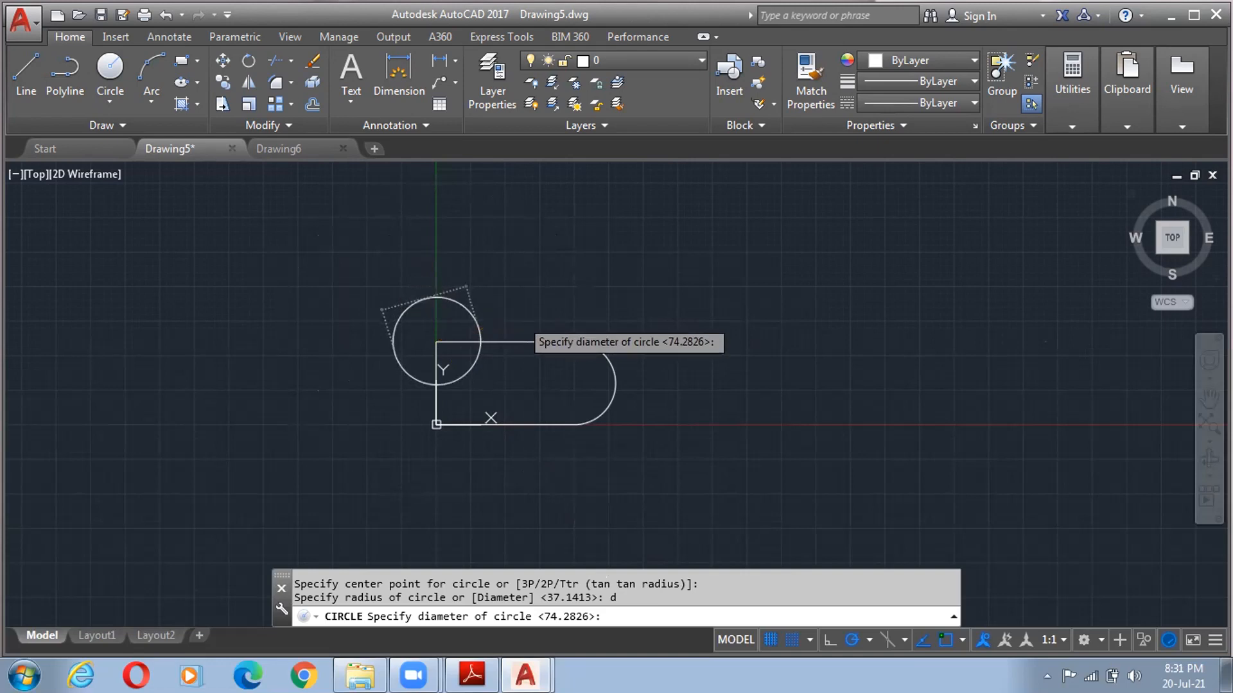
left_click(466, 312)
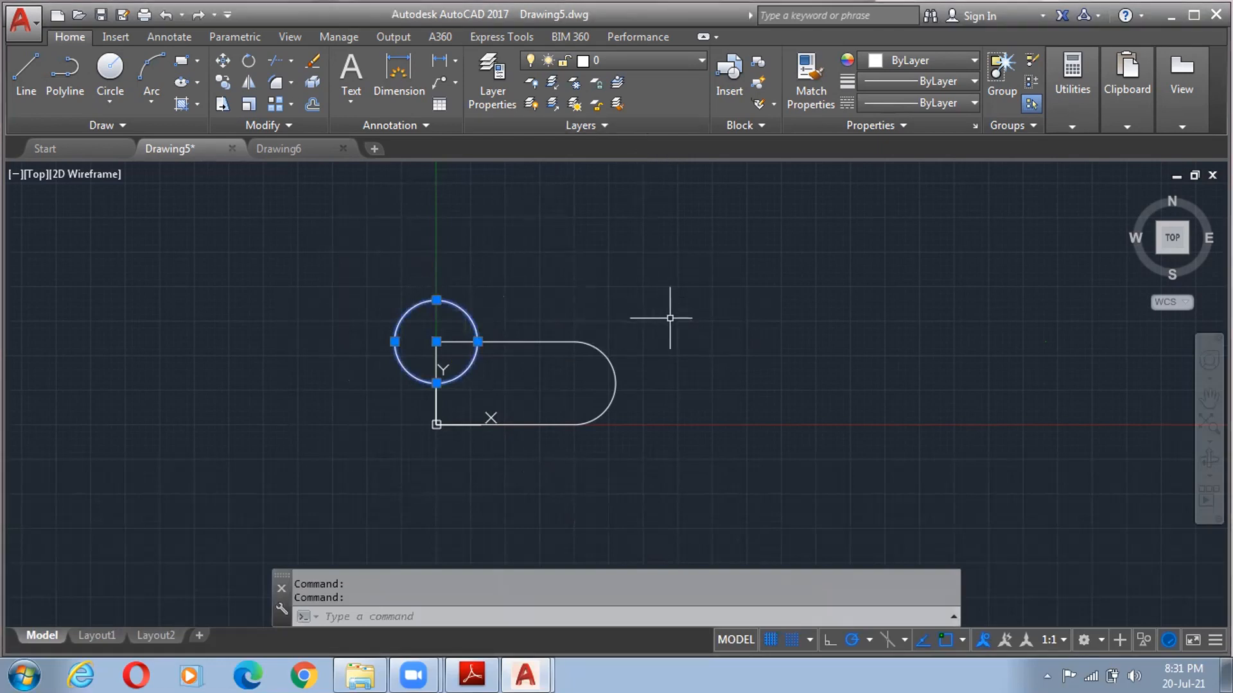
key("Escape")
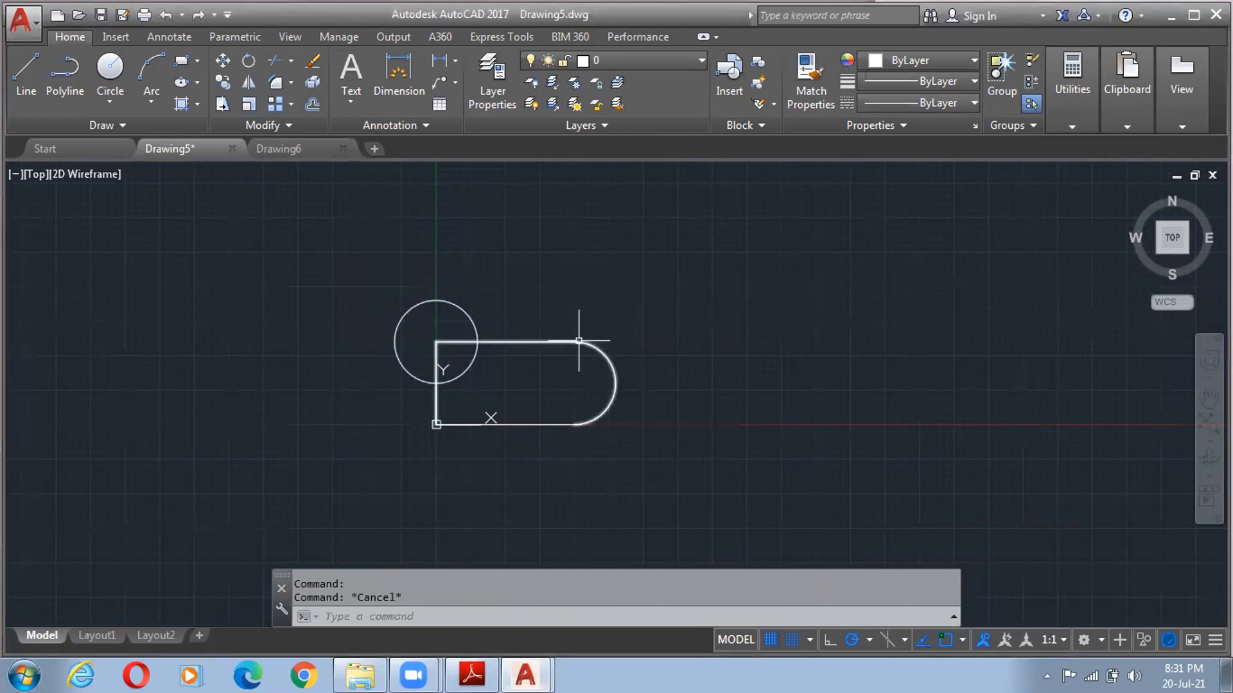
- Draw a circle of radius 10 centred where the outline's top edge meets the arc
scroll(491, 379, "up", 4)
middle_click_drag(462, 379, 469, 485)
left_click(110, 101)
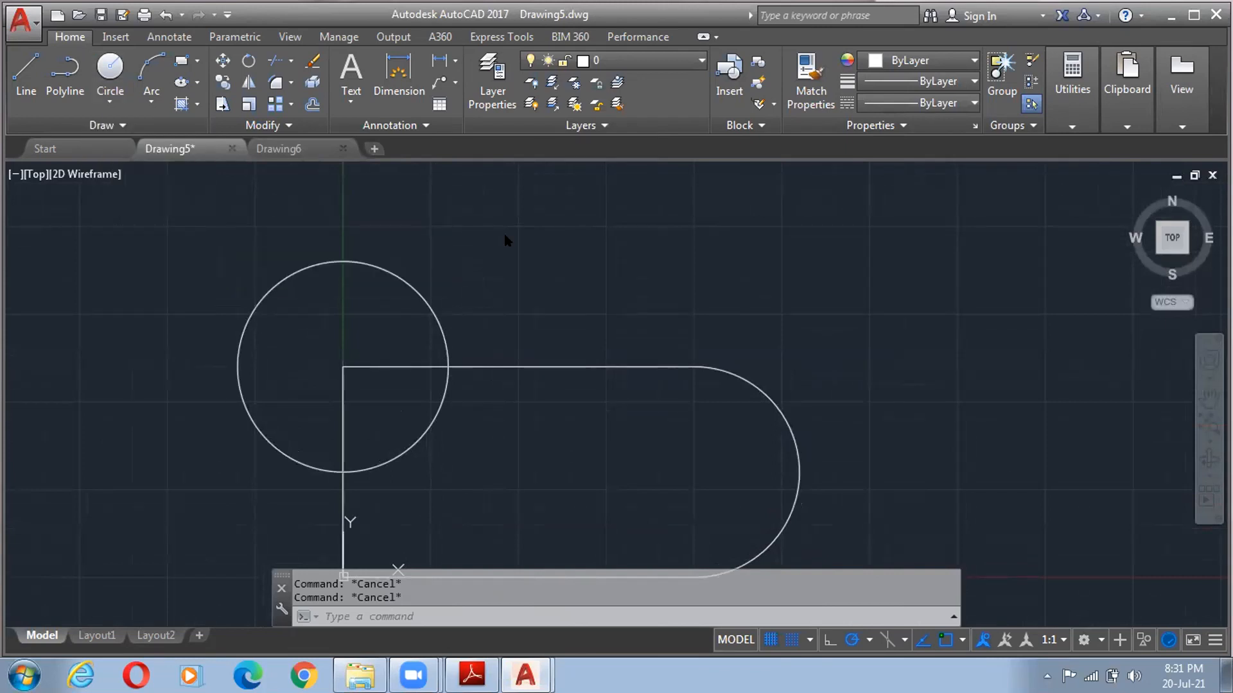
type("c")
key("Return")
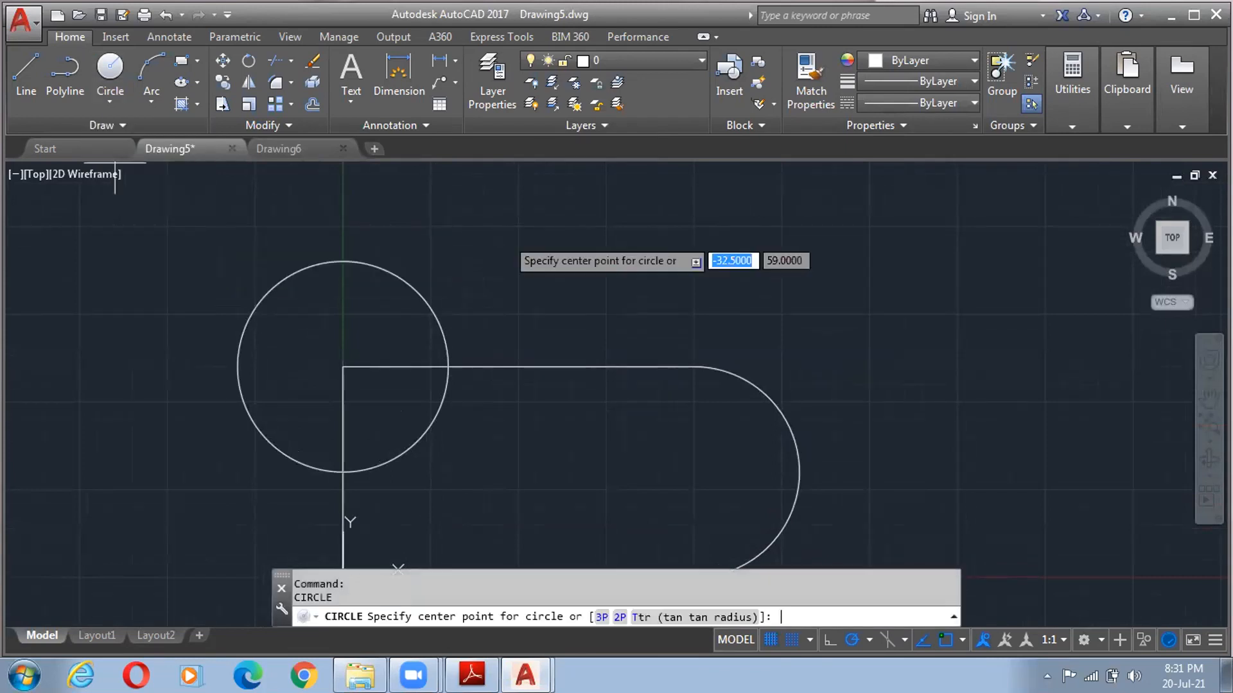
left_click(694, 367)
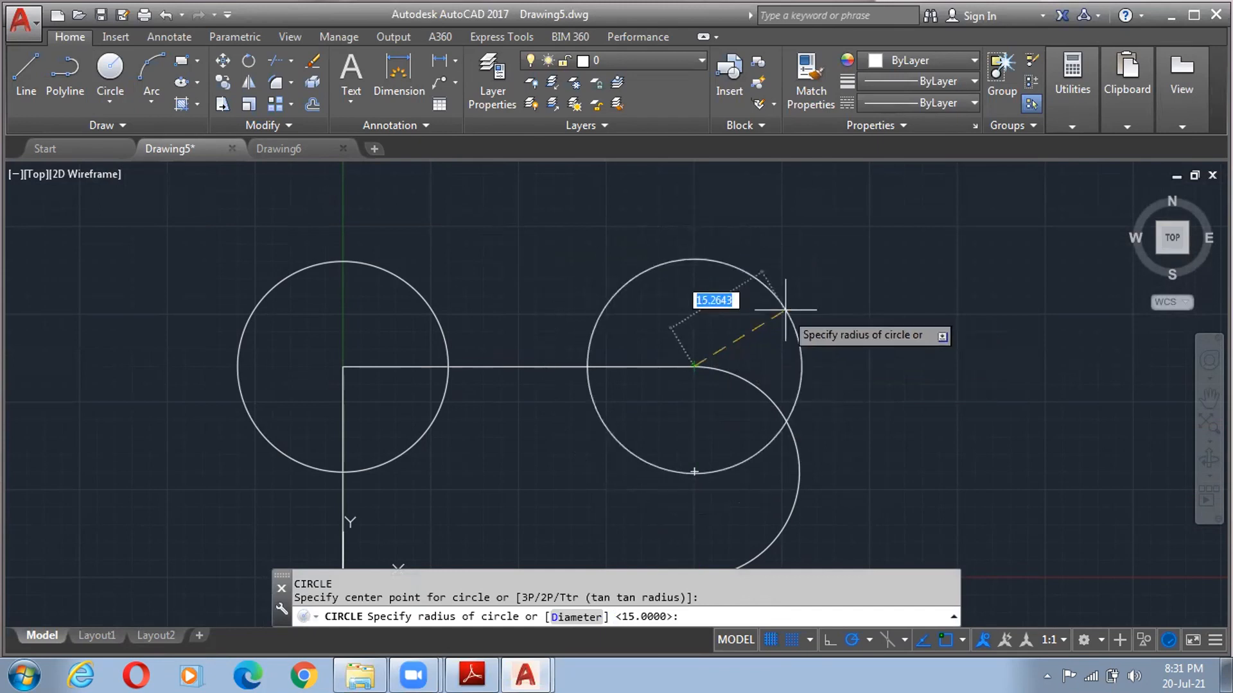
type("10")
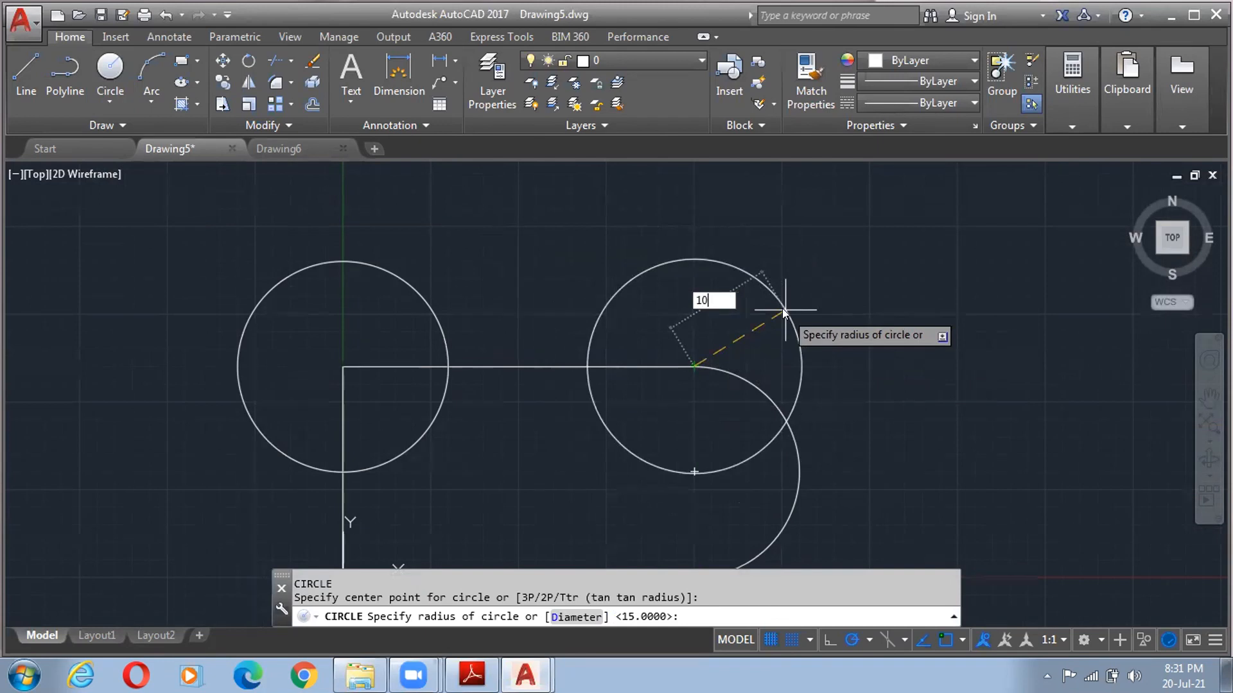
key("Return")
left_click(737, 312)
- Draw a circle centred on the outline's bottom edge 27 units from the origin, reaching the upper-left corner, and erase it
mouse_move(521, 280)
middle_mouse_down()
mouse_move(493, 207)
mouse_move(489, 149)
mouse_move(514, 67)
middle_mouse_up()
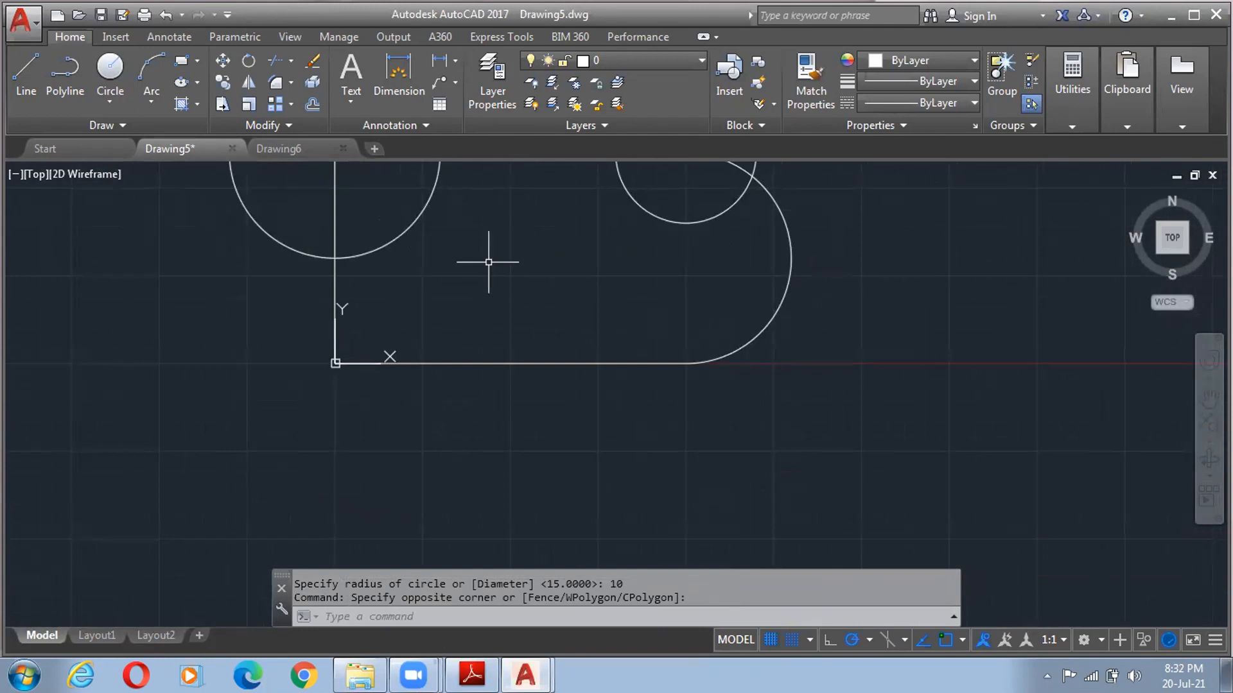
type("c")
key("Return")
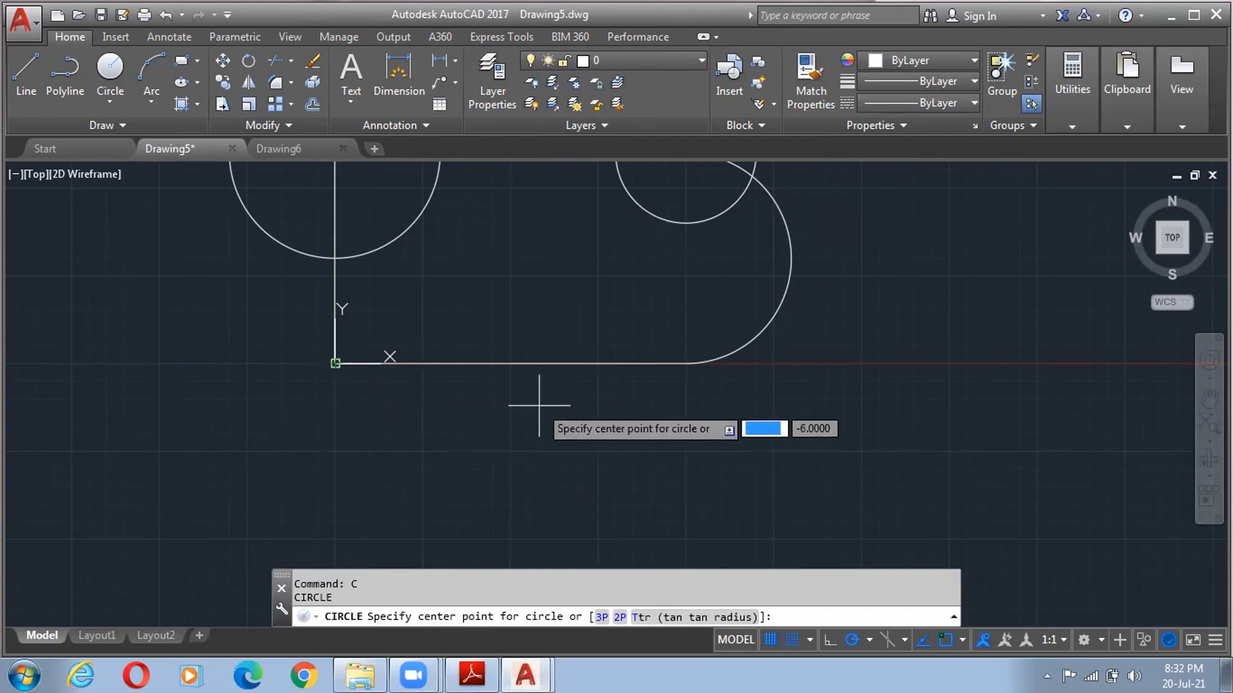
middle_click_drag(583, 261, 591, 371)
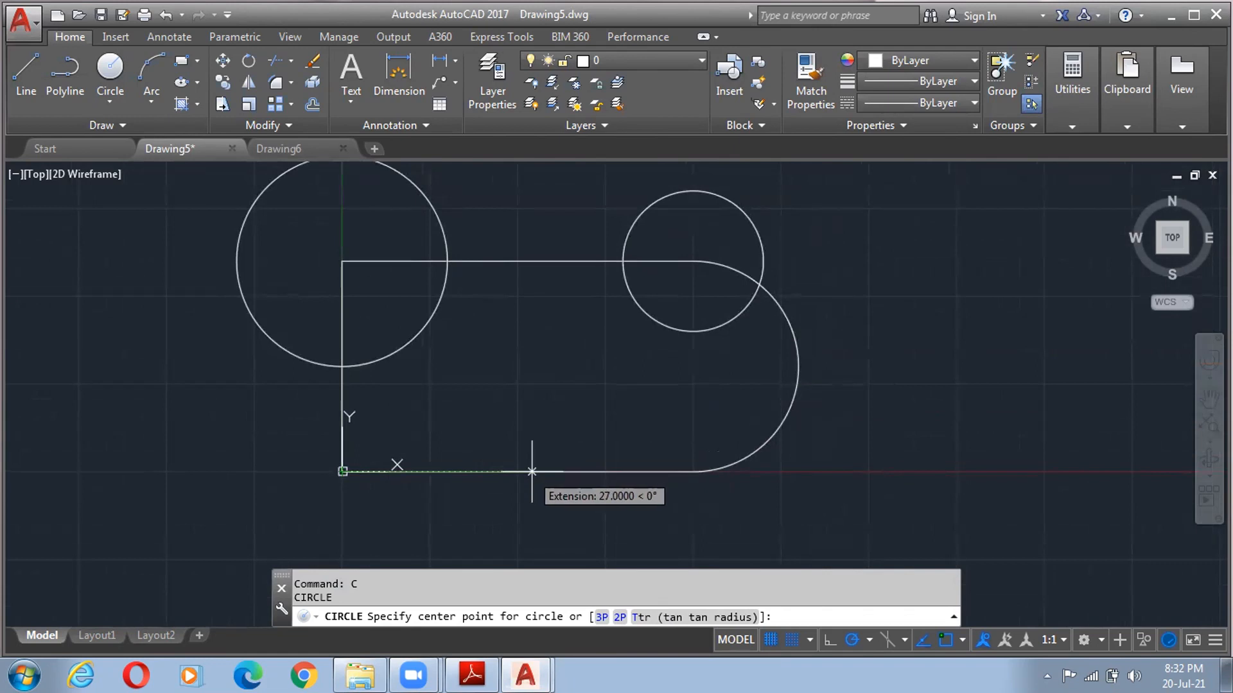
left_click(531, 472)
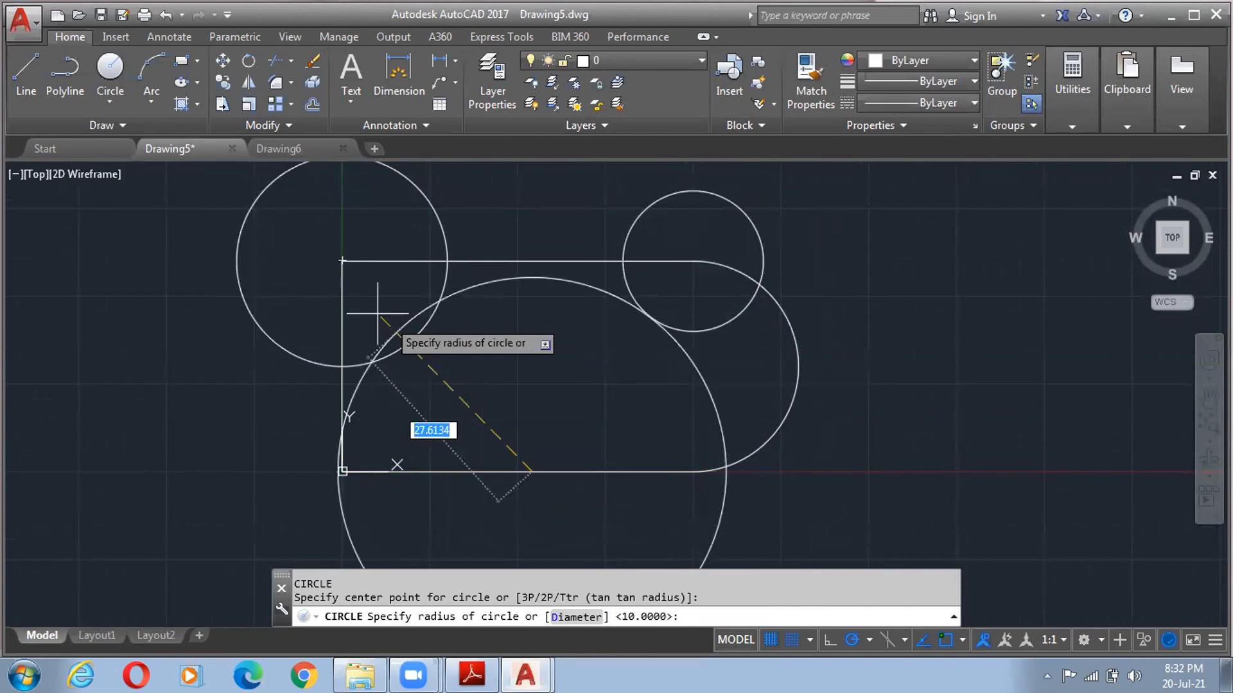
left_click(353, 289)
scroll(683, 407, "down", 4)
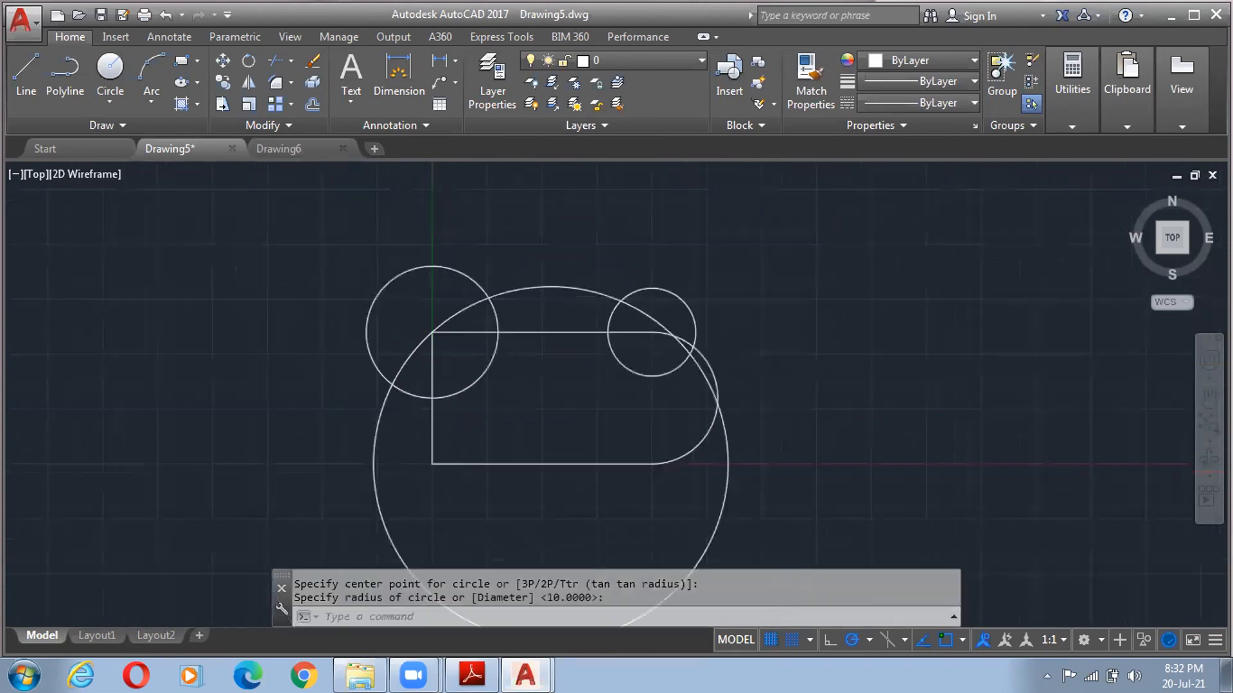
left_click(656, 475)
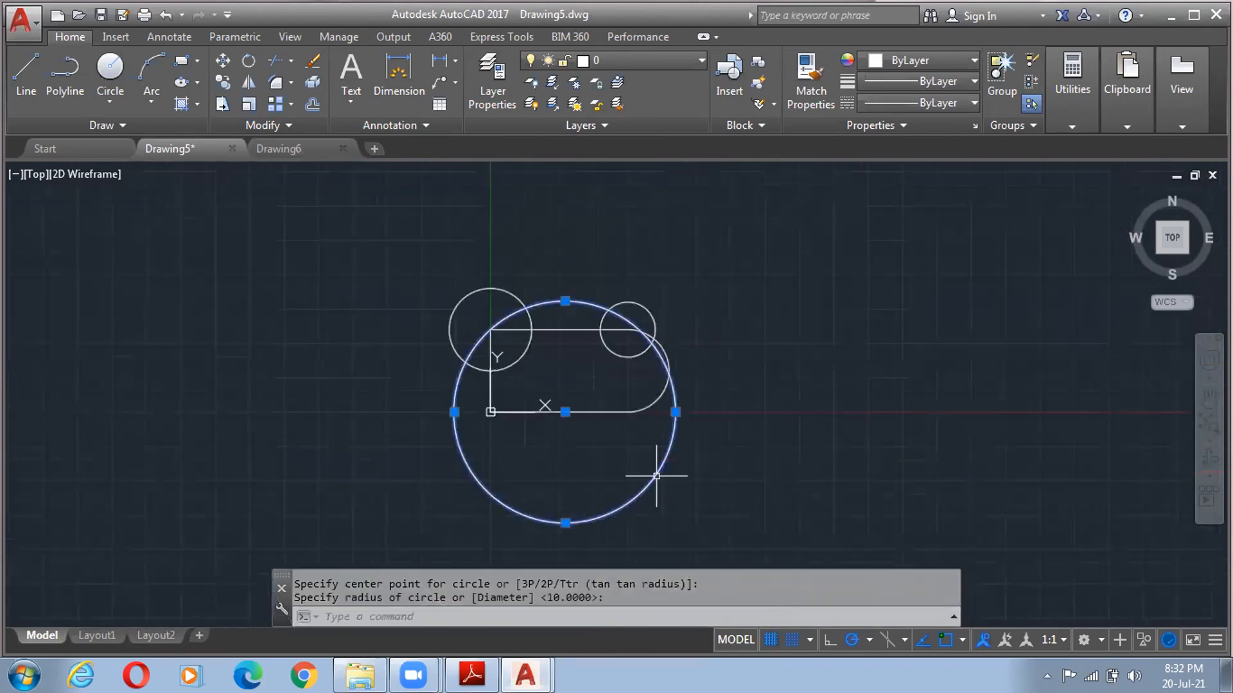
key("Delete")
- Draw a 2-Point circle whose diameter runs from the outline's upper-left corner down to the origin
left_click(110, 101)
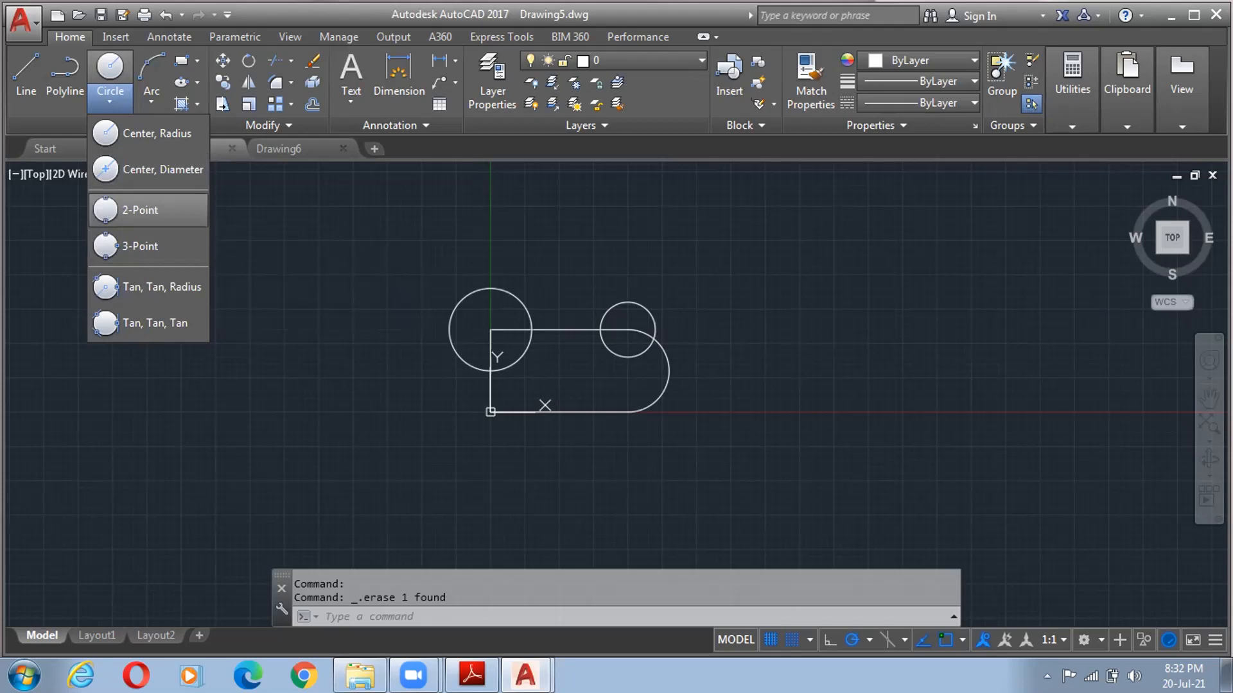
left_click(104, 210)
scroll(475, 328, "up", 5)
left_click(374, 271)
mouse_move(463, 480)
middle_mouse_down()
mouse_move(503, 187)
mouse_move(506, 251)
middle_mouse_up()
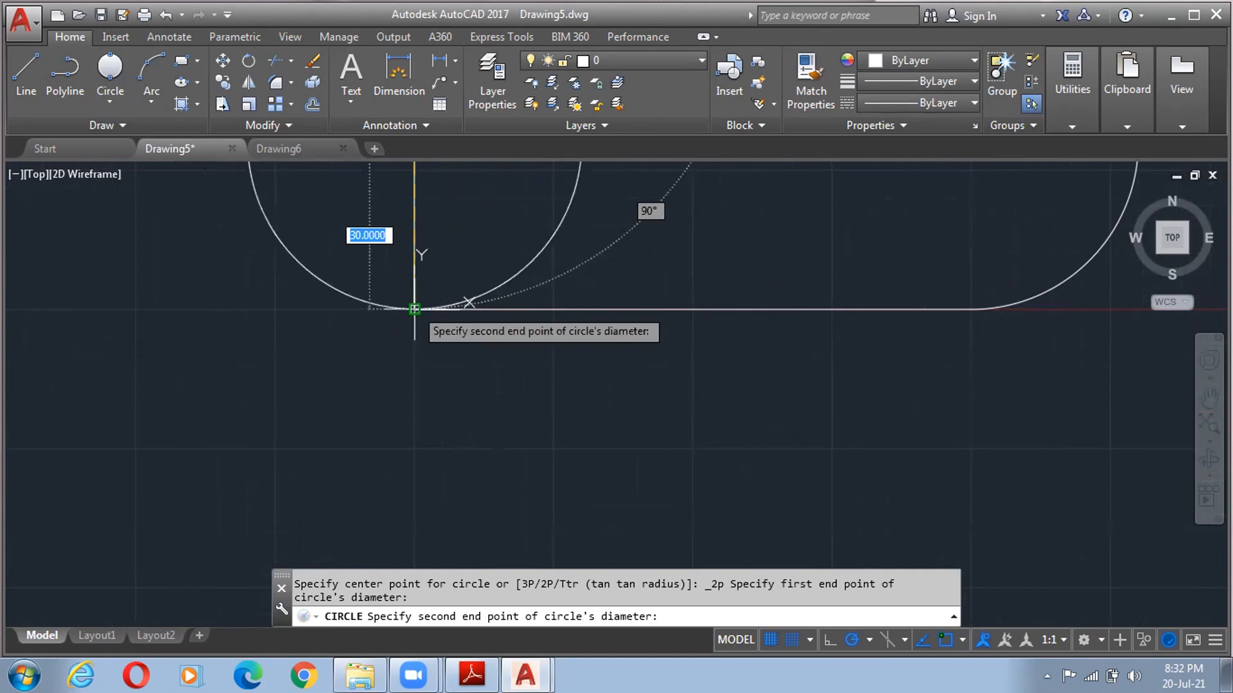
left_click(414, 309)
scroll(415, 310, "down", 4)
middle_click_drag(411, 378, 406, 465)
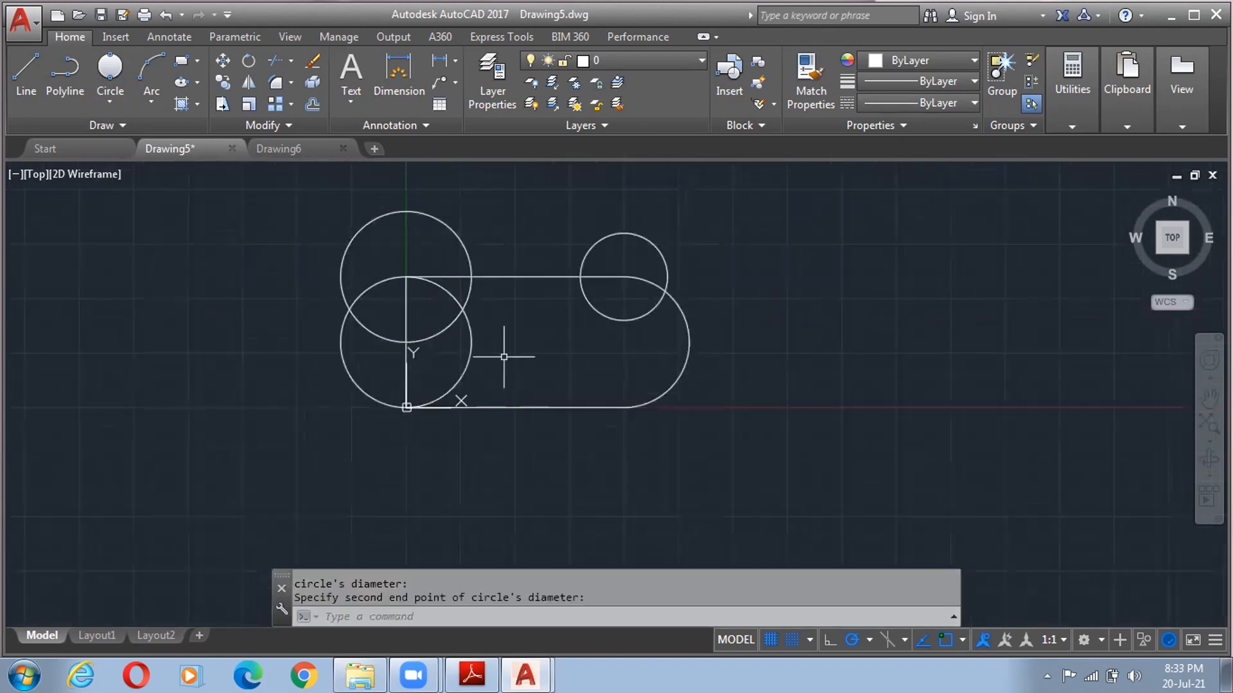
- Draw a 3-Point circle through the top end of the outline's arc, the origin and the arc's bottom end
left_click(109, 102)
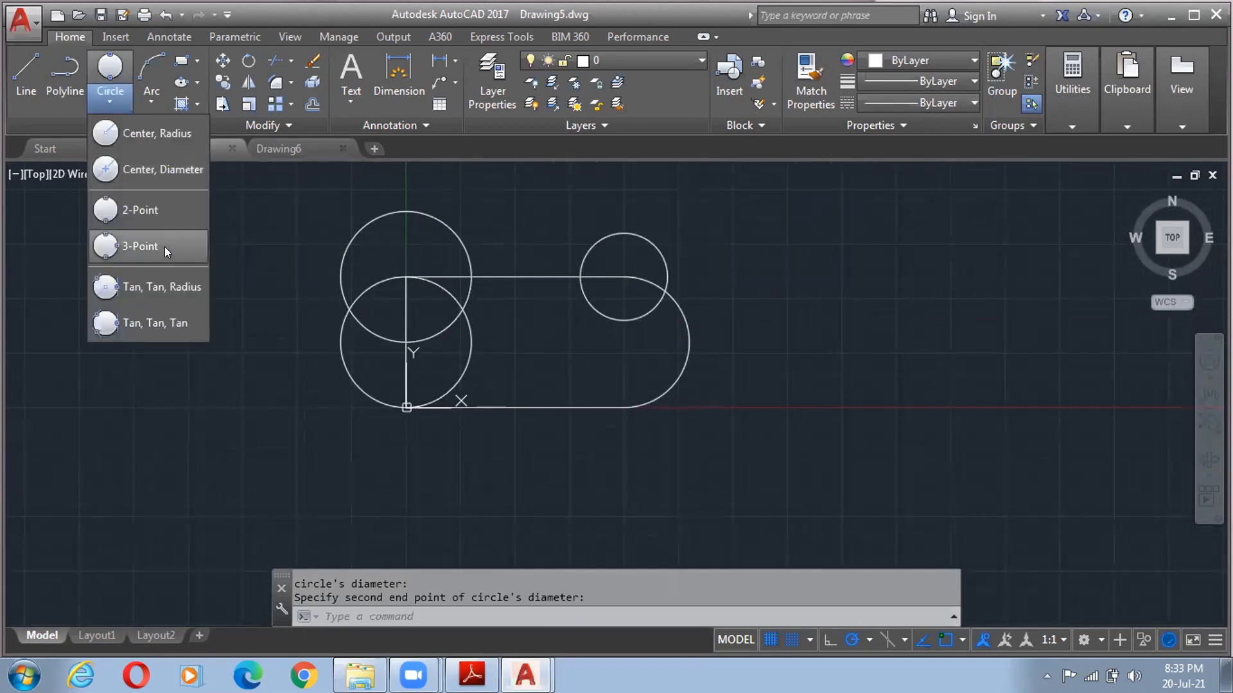
left_click(165, 247)
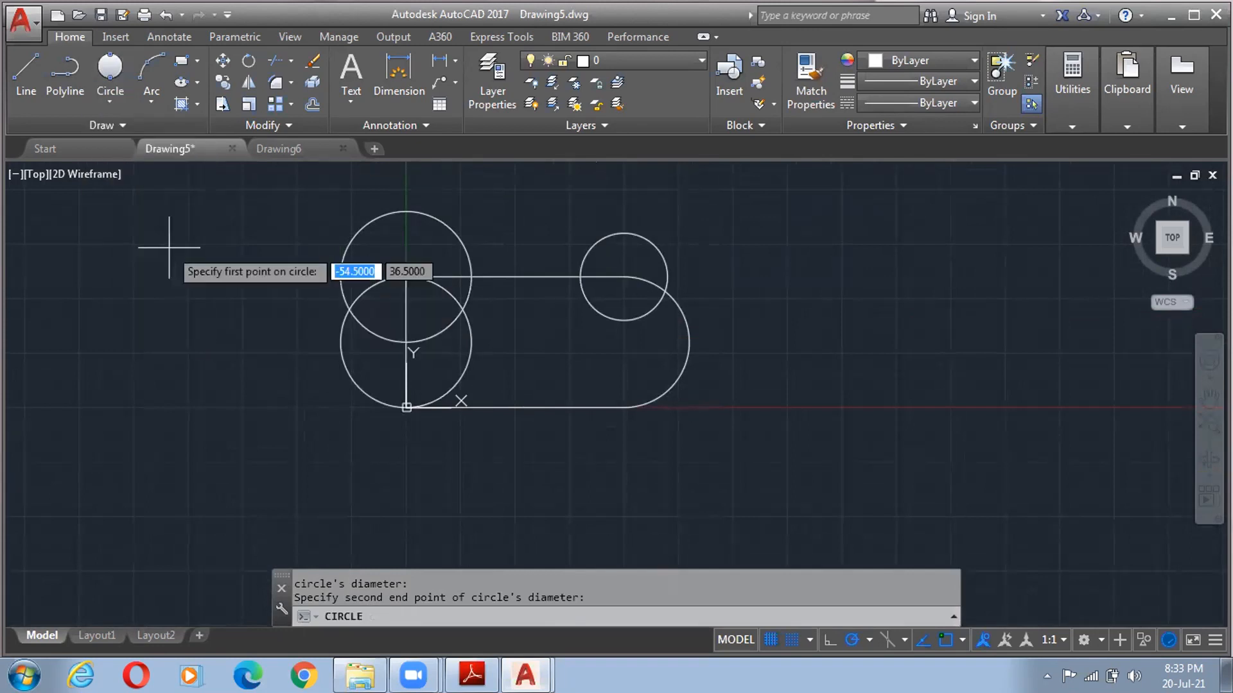
left_click(633, 276)
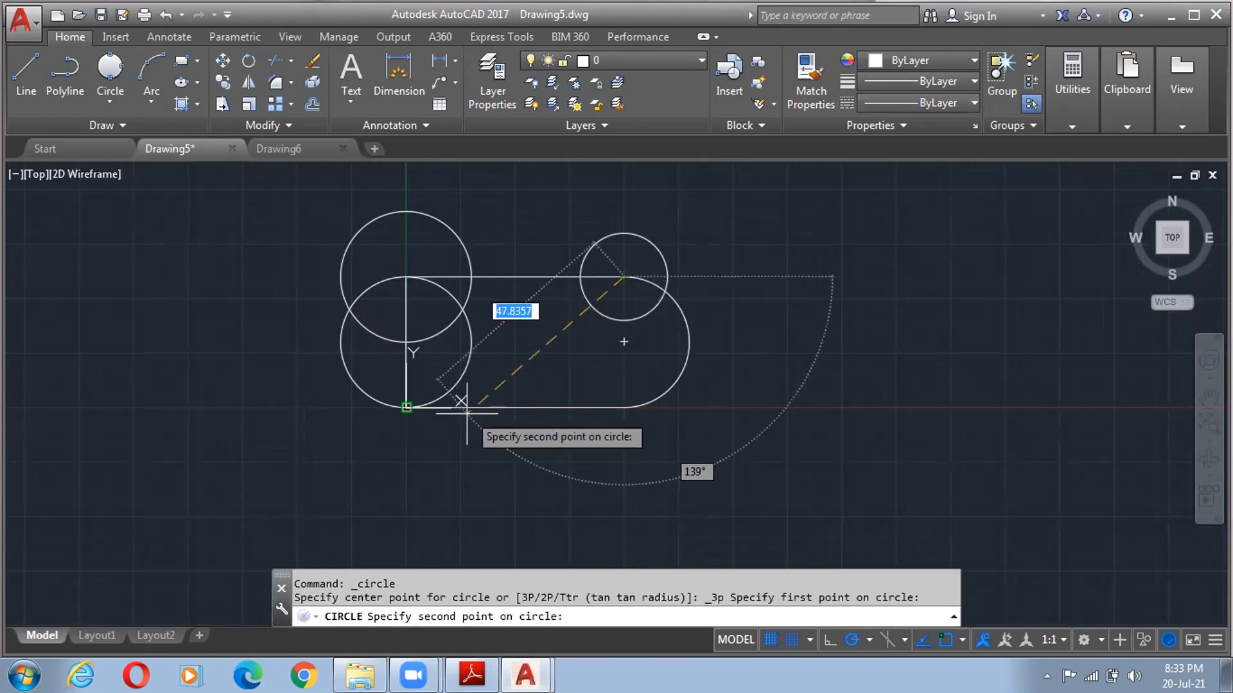
left_click(407, 407)
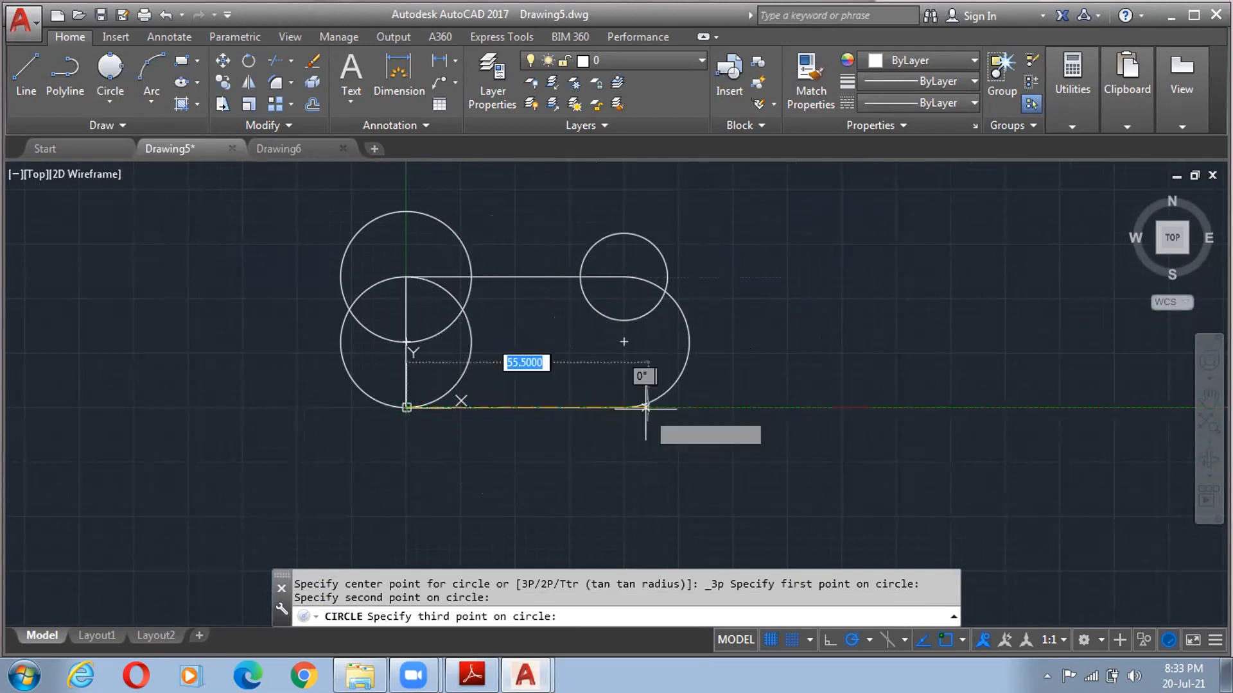
left_click(621, 406)
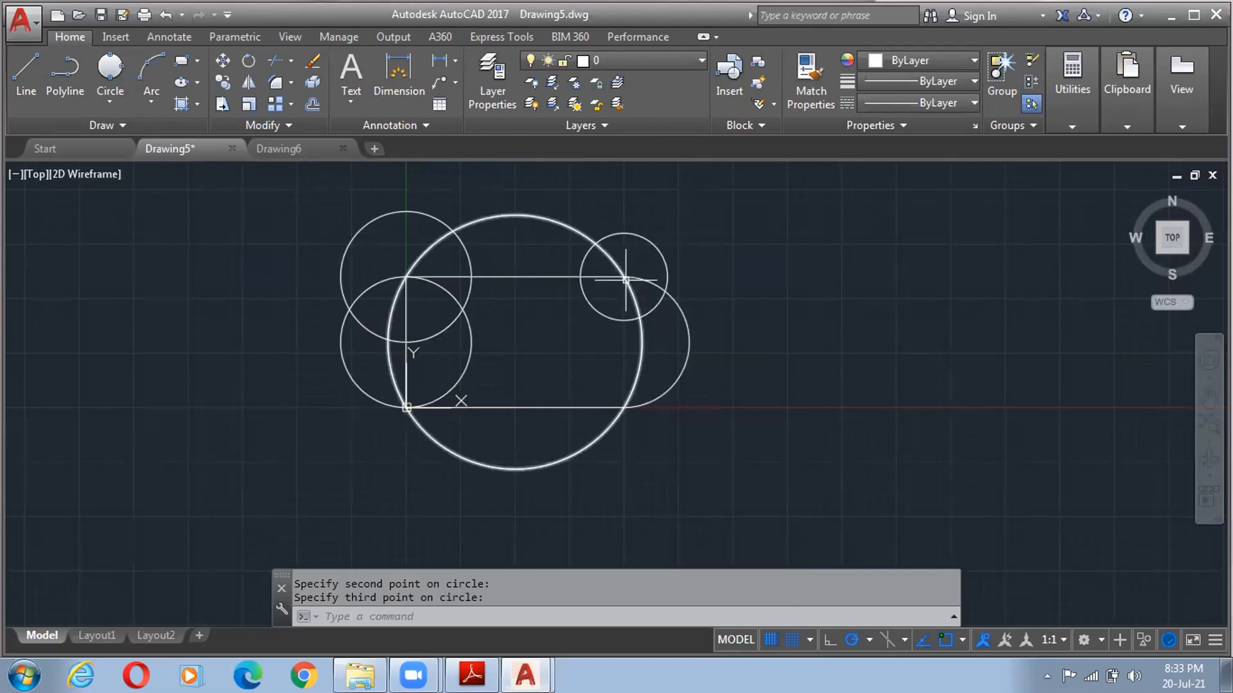
left_click(110, 101)
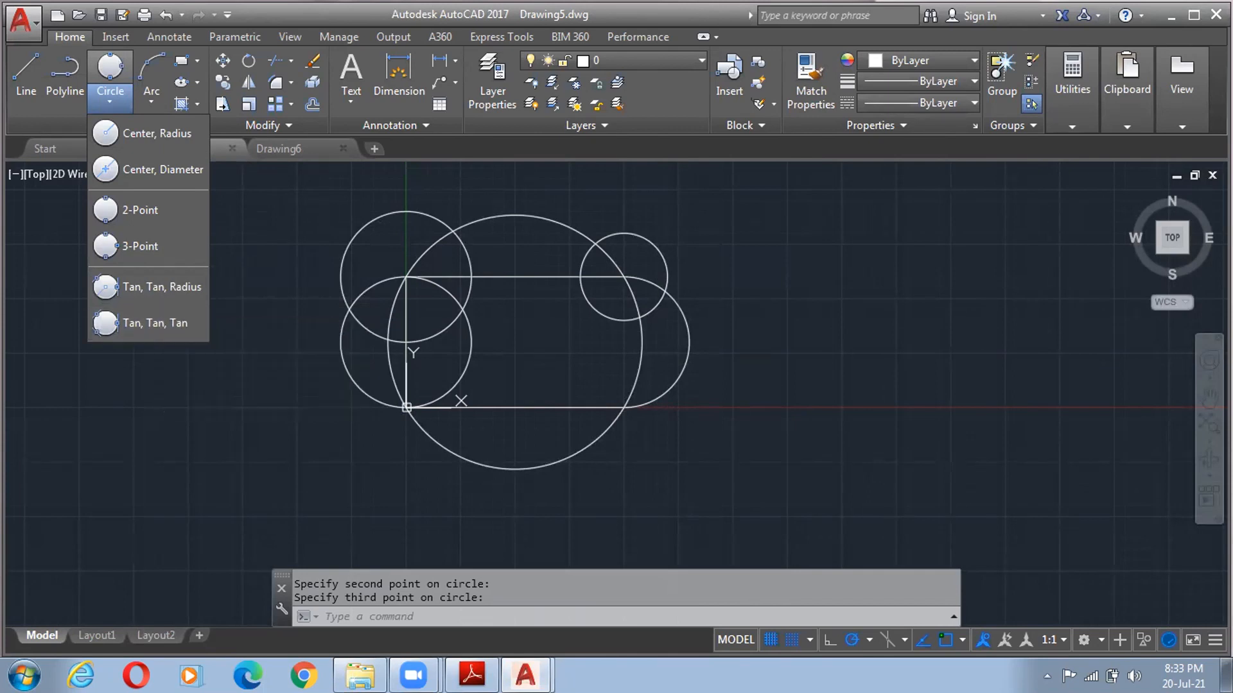
left_click(534, 347)
left_click(488, 325)
mouse_move(535, 346)
middle_mouse_down()
mouse_move(488, 325)
mouse_move(486, 337)
mouse_move(525, 345)
middle_mouse_up()
left_click(509, 335)
left_click(110, 101)
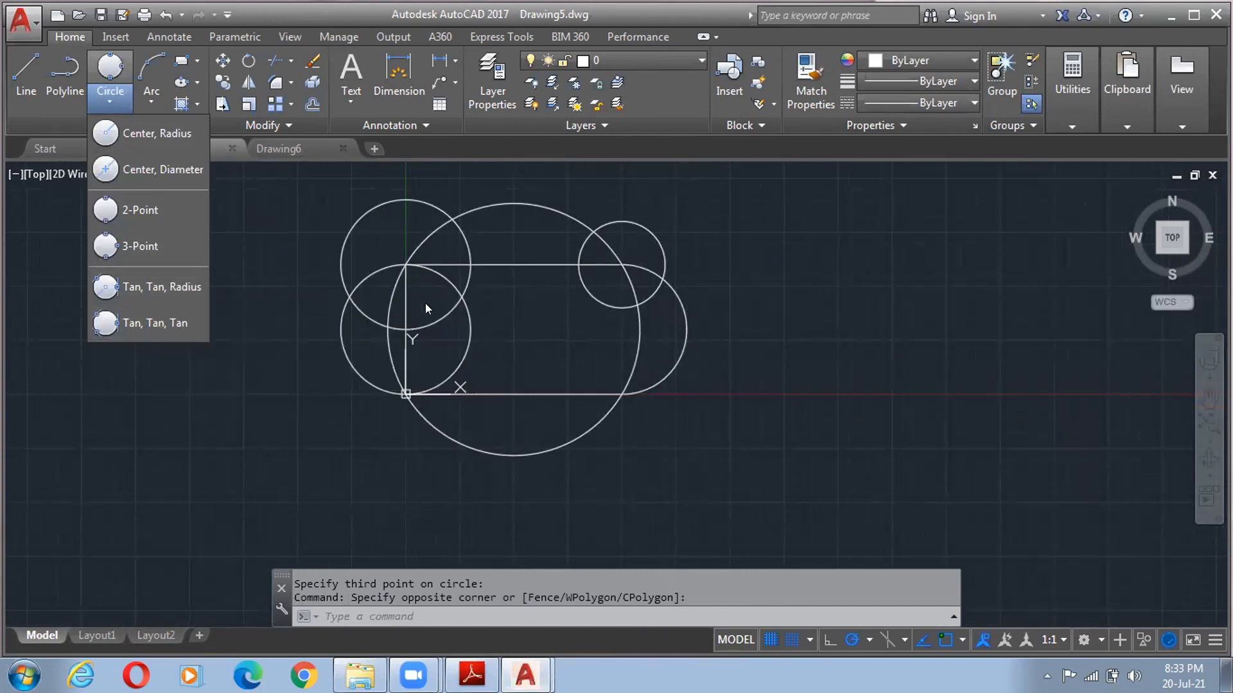
- Draw a freehand rectangle in the empty area to the right of the rounded outline and its circles
left_click(181, 61)
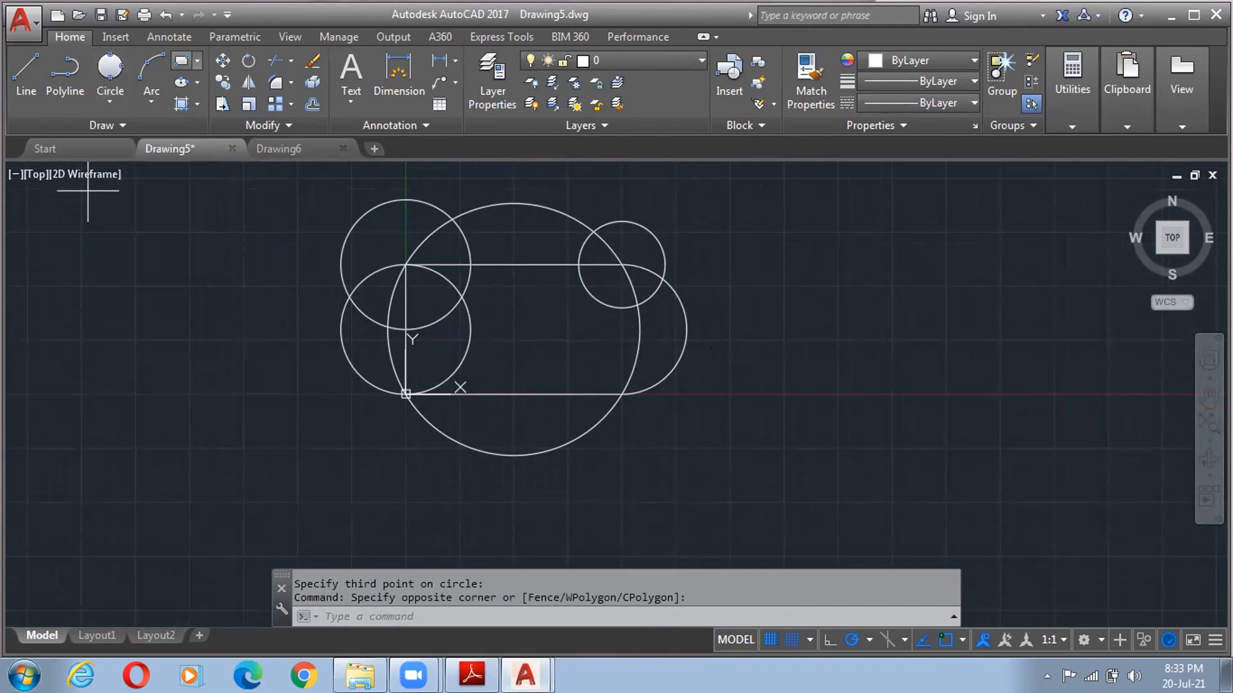
scroll(798, 369, "down", 4)
scroll(798, 371, "up", 2)
scroll(1008, 339, "up", 4)
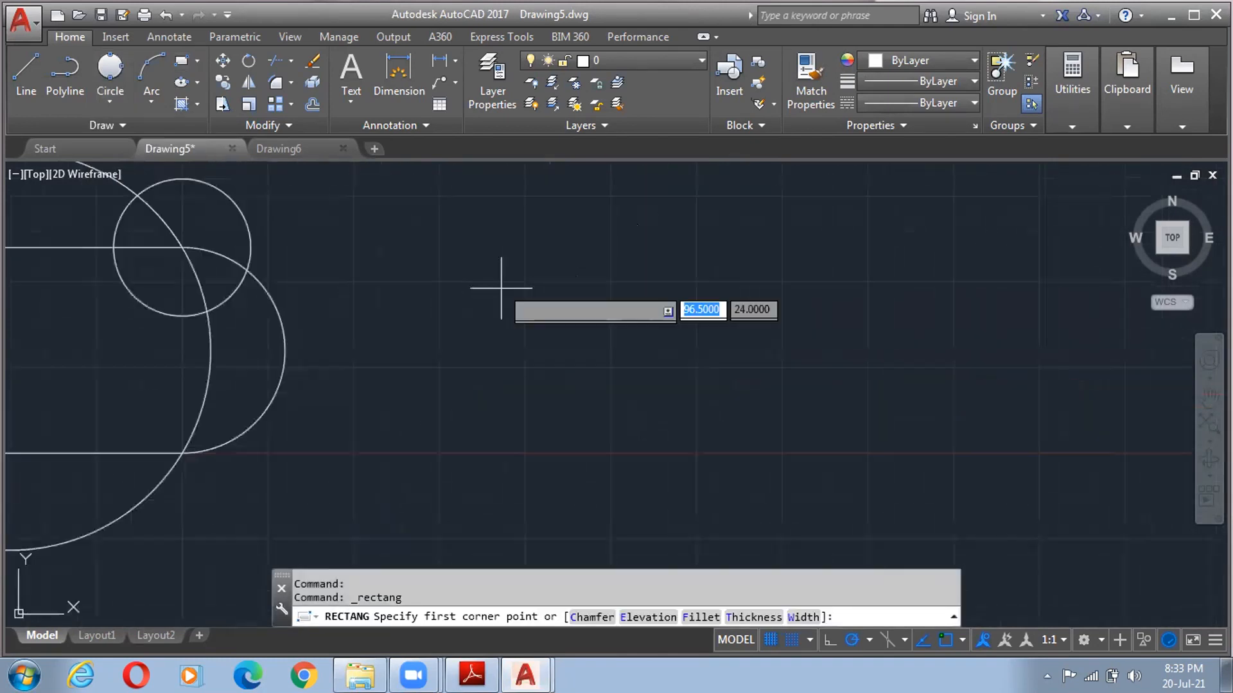
left_click(495, 262)
left_click(786, 464)
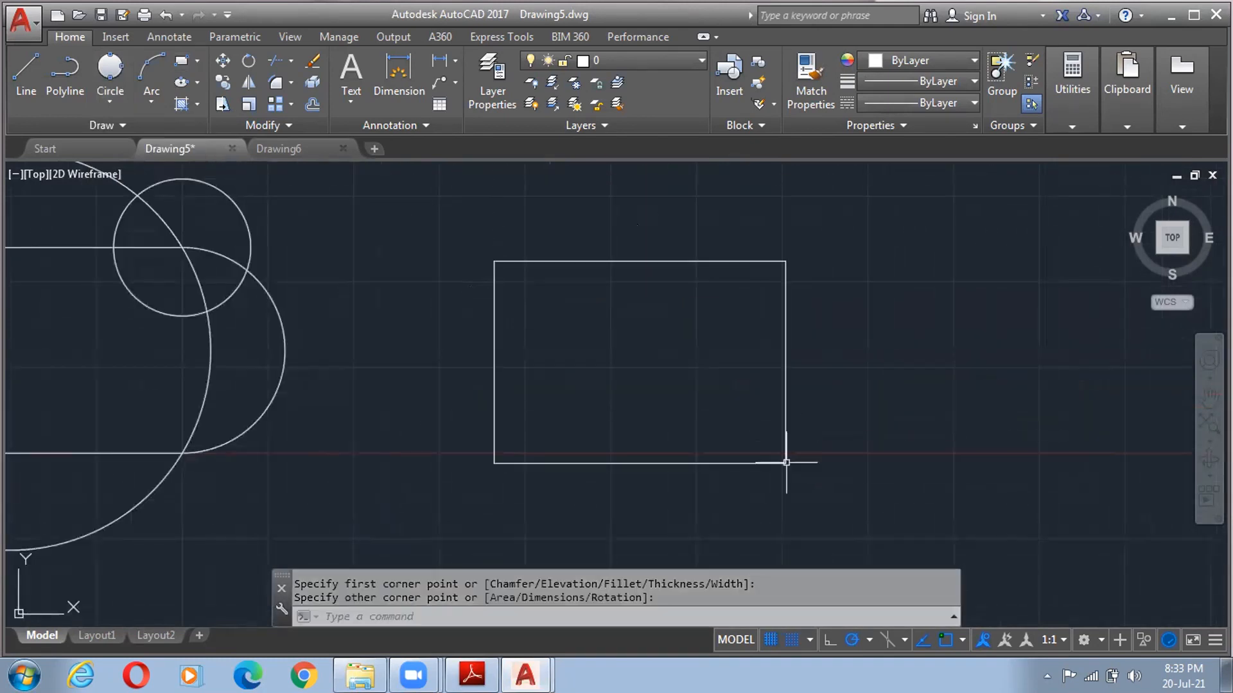
key("Escape")
- Draw a Tan, Tan, Tan circle touching the left, top and bottom edges of the freehand rectangle
left_click(110, 101)
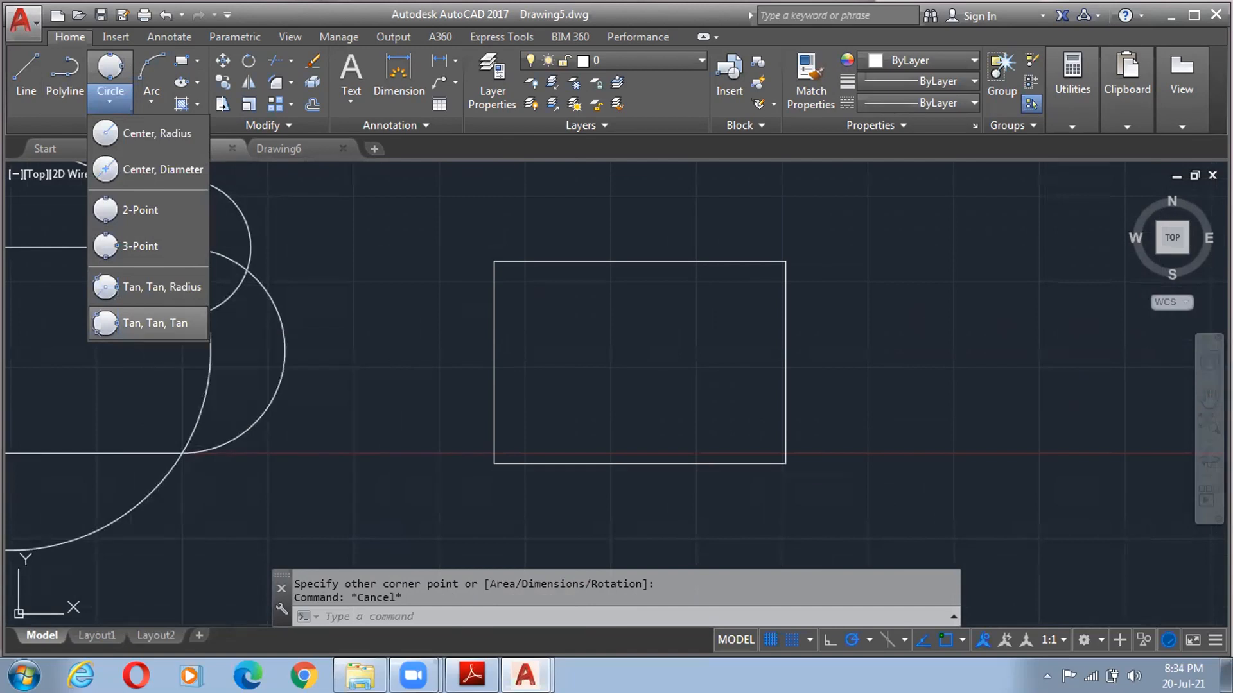
left_click(154, 323)
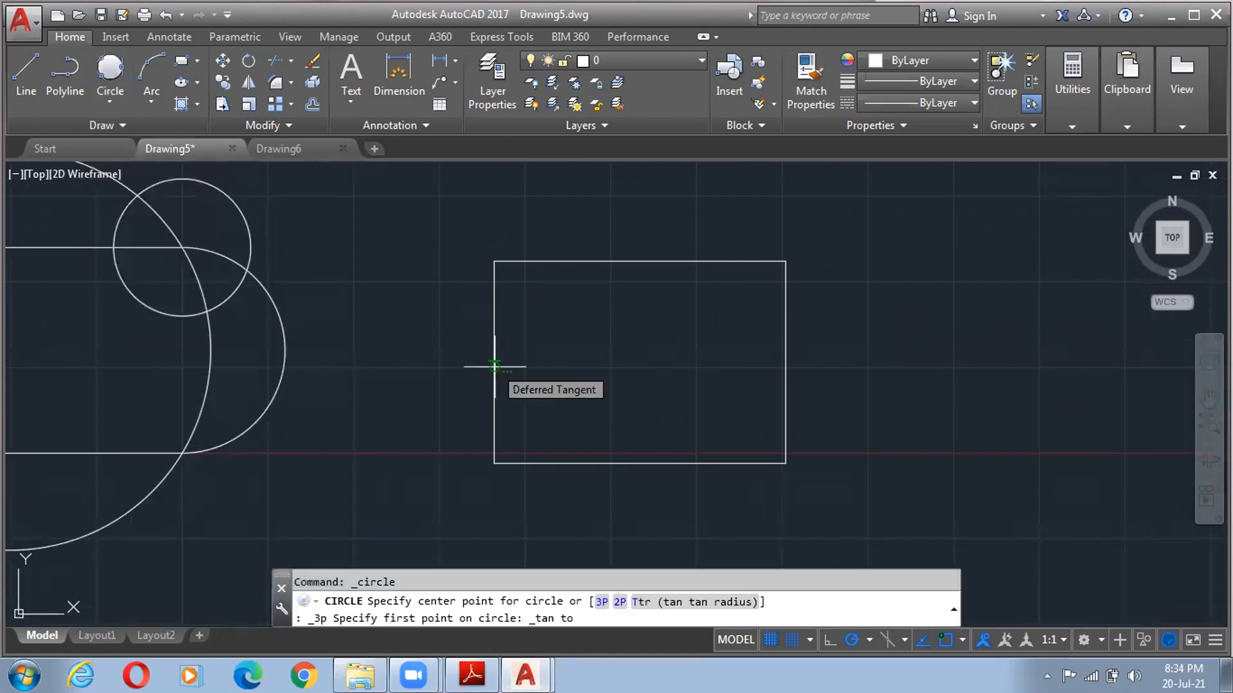
left_click(494, 366)
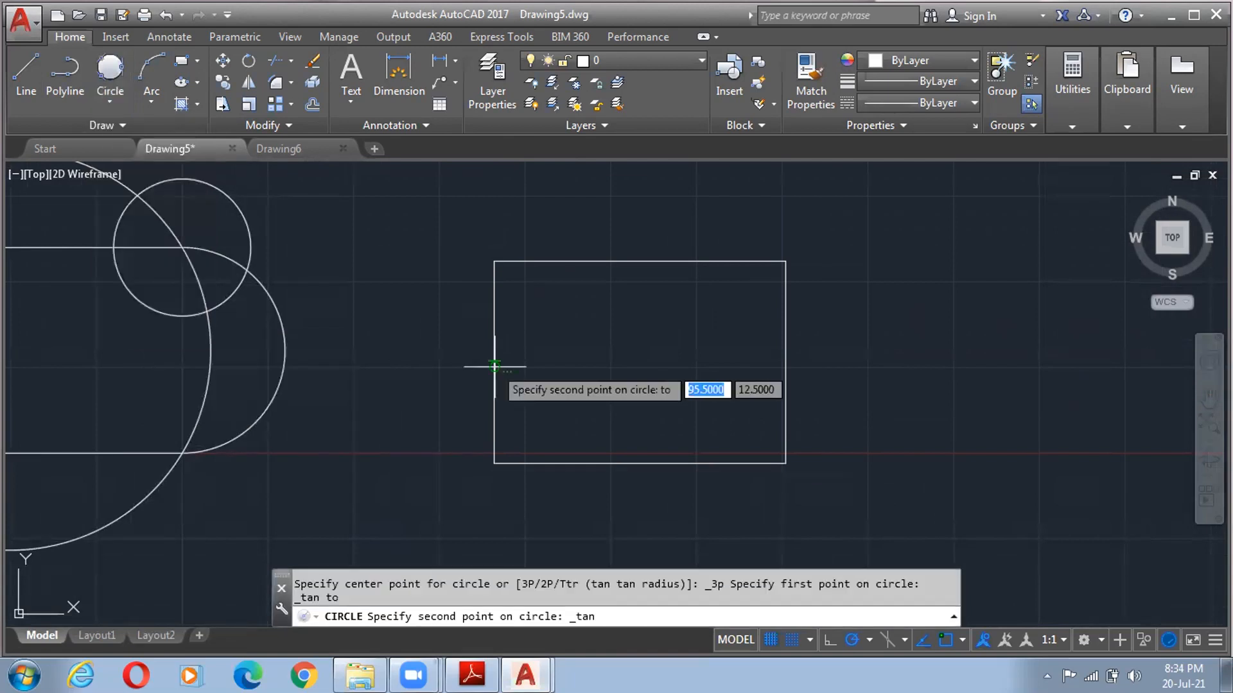
left_click(614, 260)
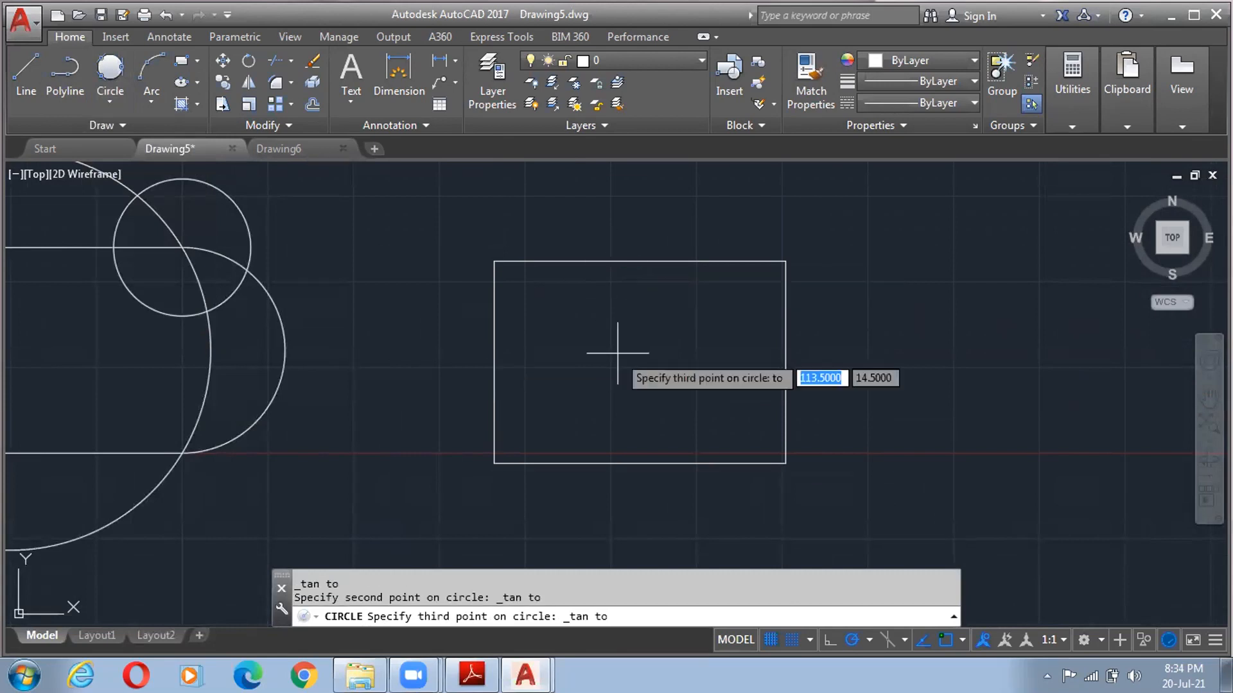
left_click(611, 462)
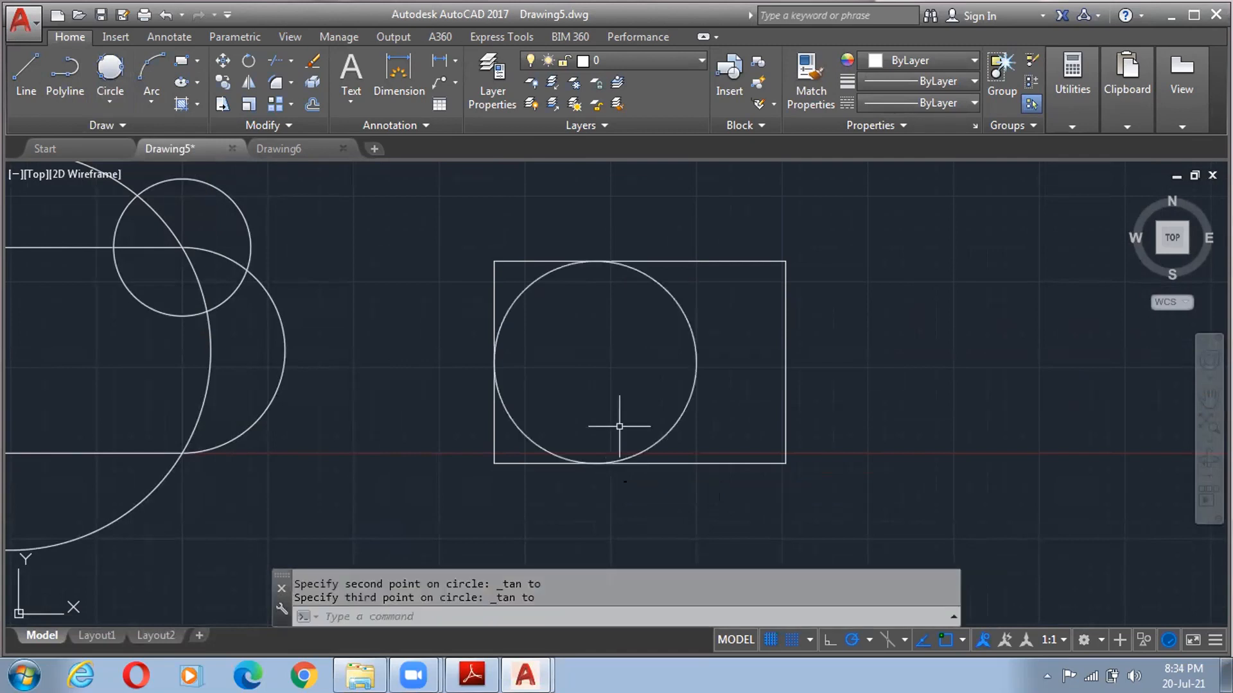
- Examine closely where the new circle touches the rectangle's edges, and compare it with the circles around the rounded outline
scroll(738, 272, "up", 6)
scroll(720, 347, "down", 6)
scroll(573, 502, "up", 7)
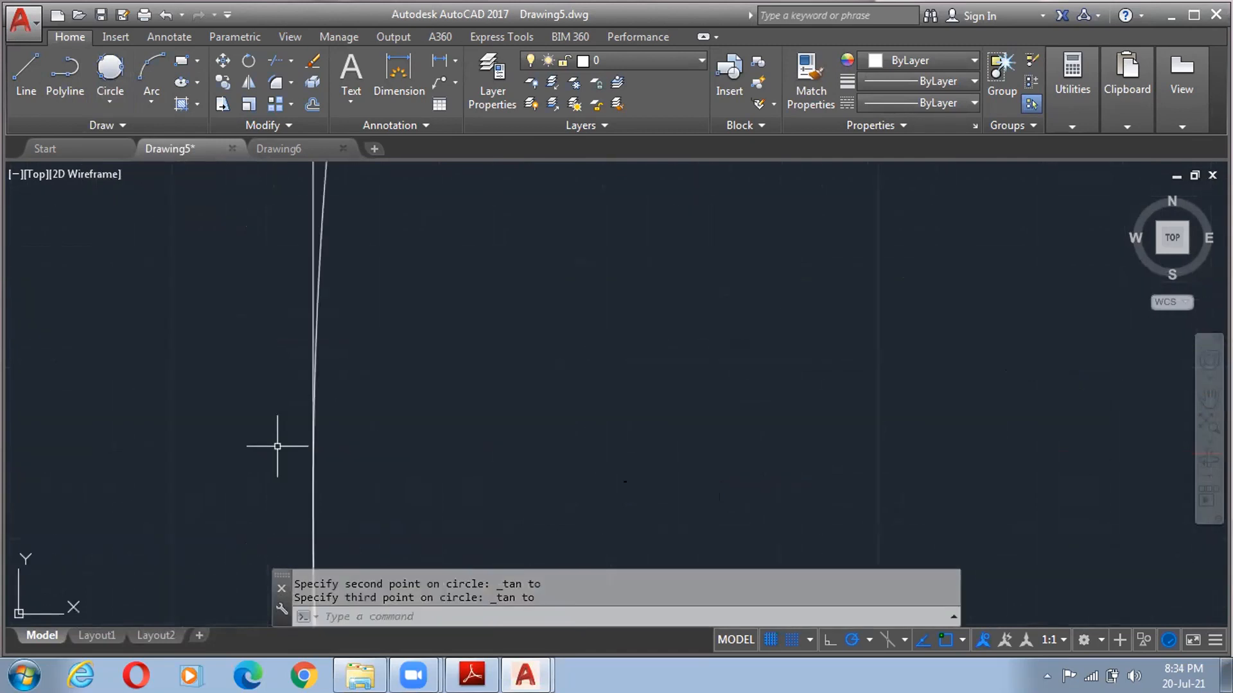
middle_click_drag(306, 512, 340, 346)
scroll(412, 410, "down", 7)
middle_click_drag(655, 426, 463, 195)
middle_click_drag(591, 418, 542, 192)
scroll(559, 320, "up", 6)
scroll(521, 302, "down", 15)
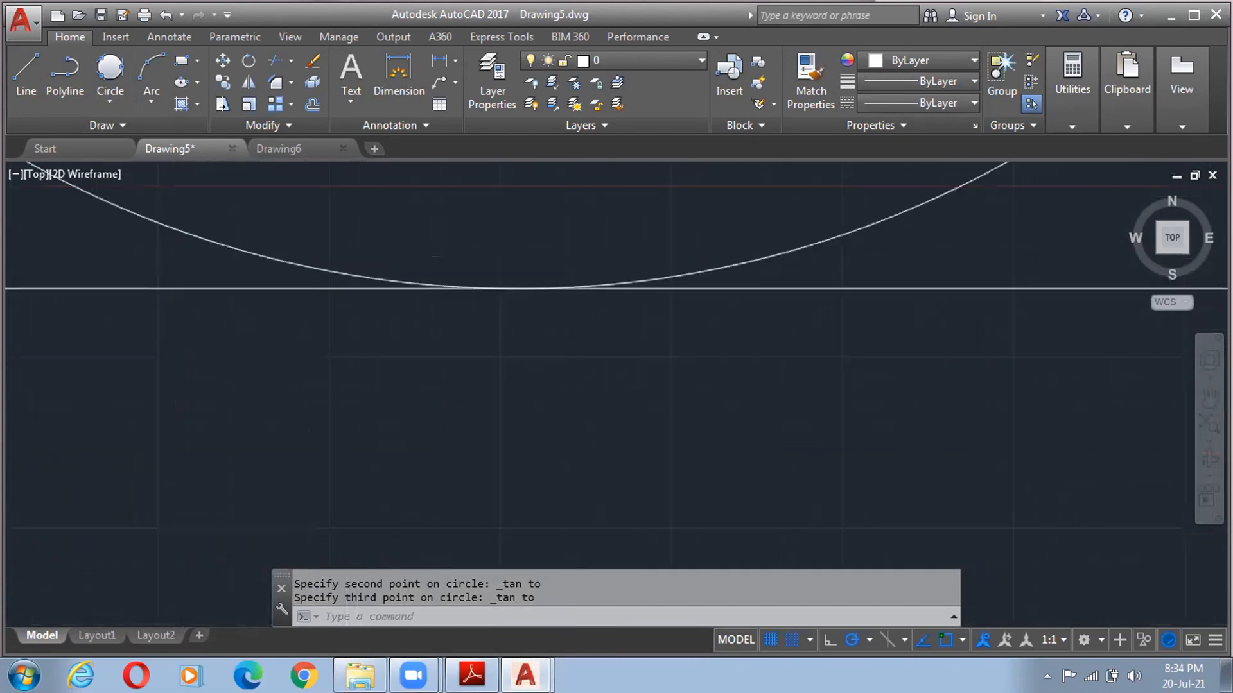
middle_click_drag(480, 361, 492, 378)
scroll(474, 365, "up", 6)
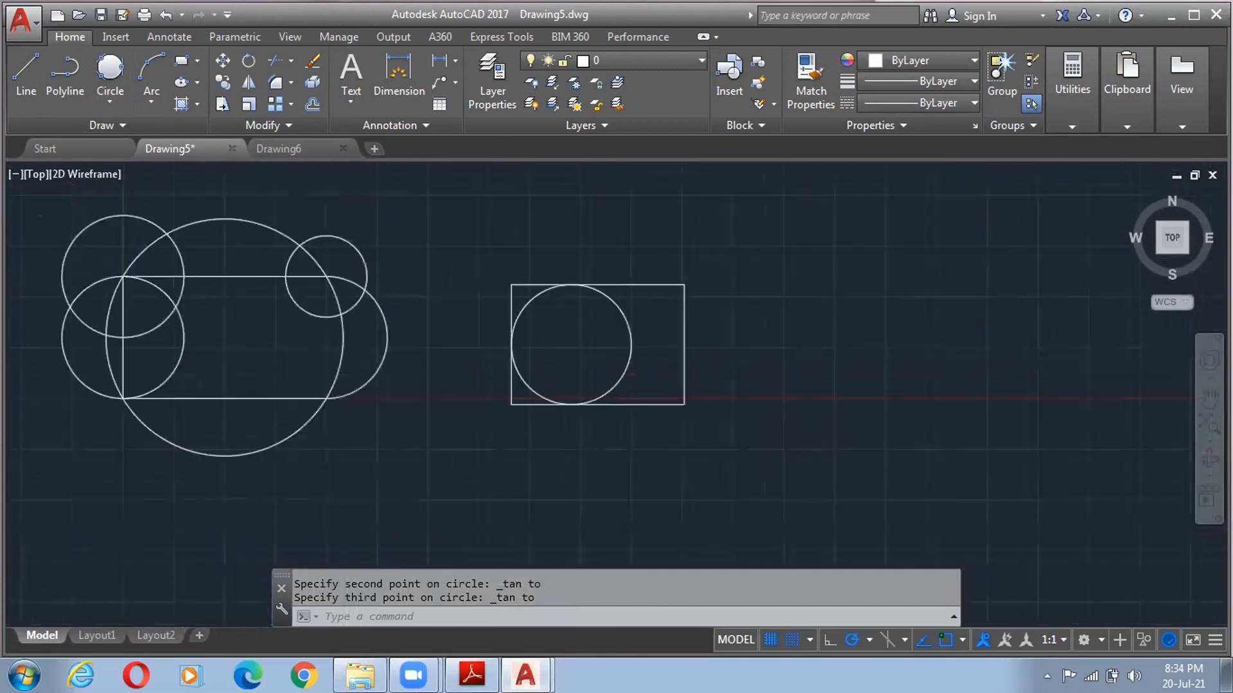
scroll(476, 365, "up", 2)
middle_click_drag(226, 325, 501, 519)
scroll(512, 421, "up", 10)
scroll(516, 440, "down", 4)
scroll(476, 411, "down", 10)
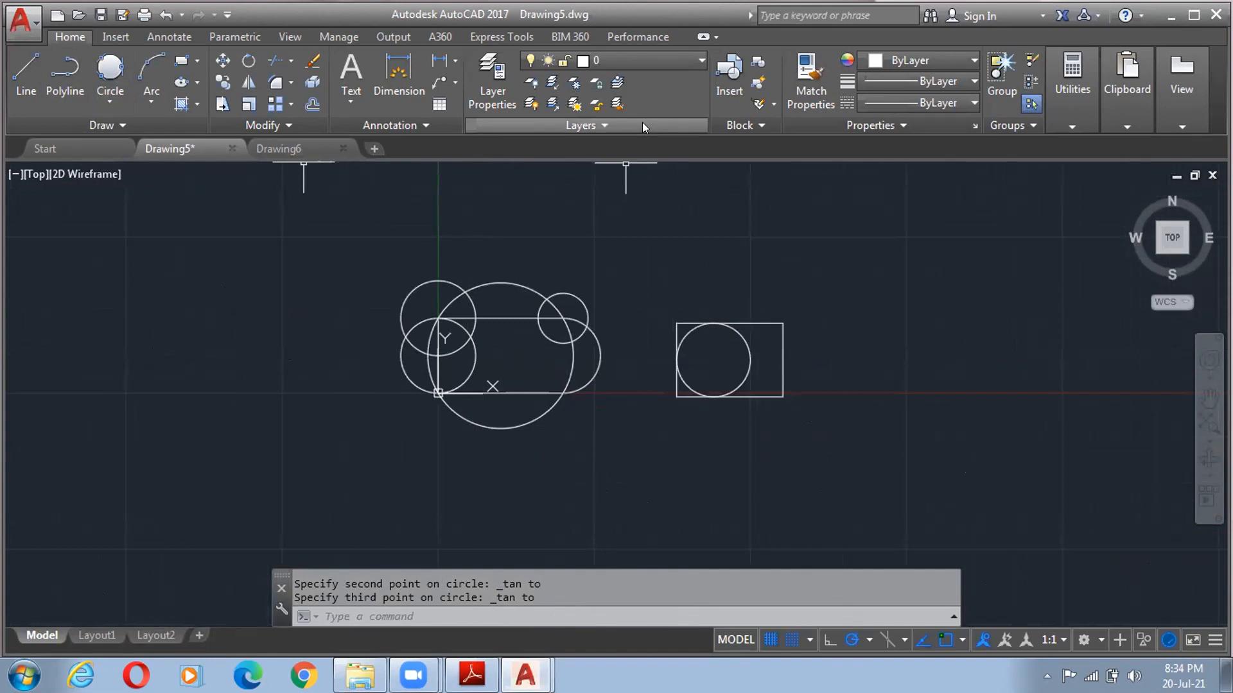
- Erase the circle inscribed against the rectangle's left edge
left_click(108, 98)
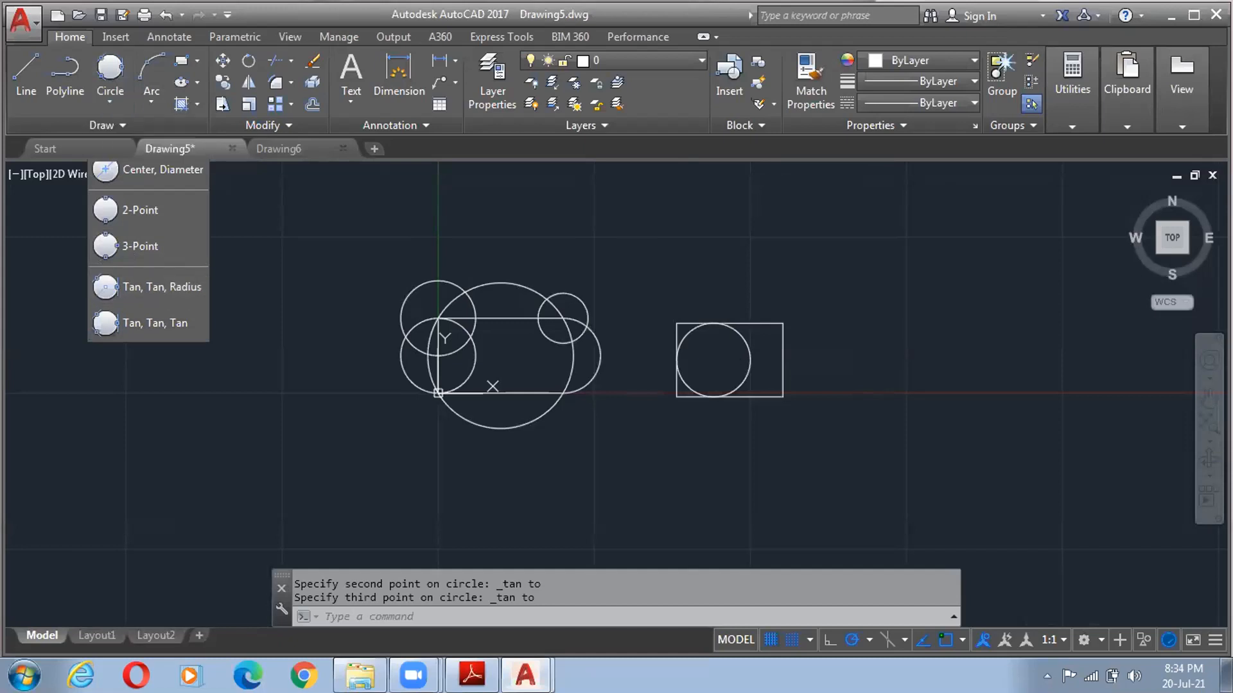
scroll(730, 354, "up", 2)
scroll(732, 354, "up", 4)
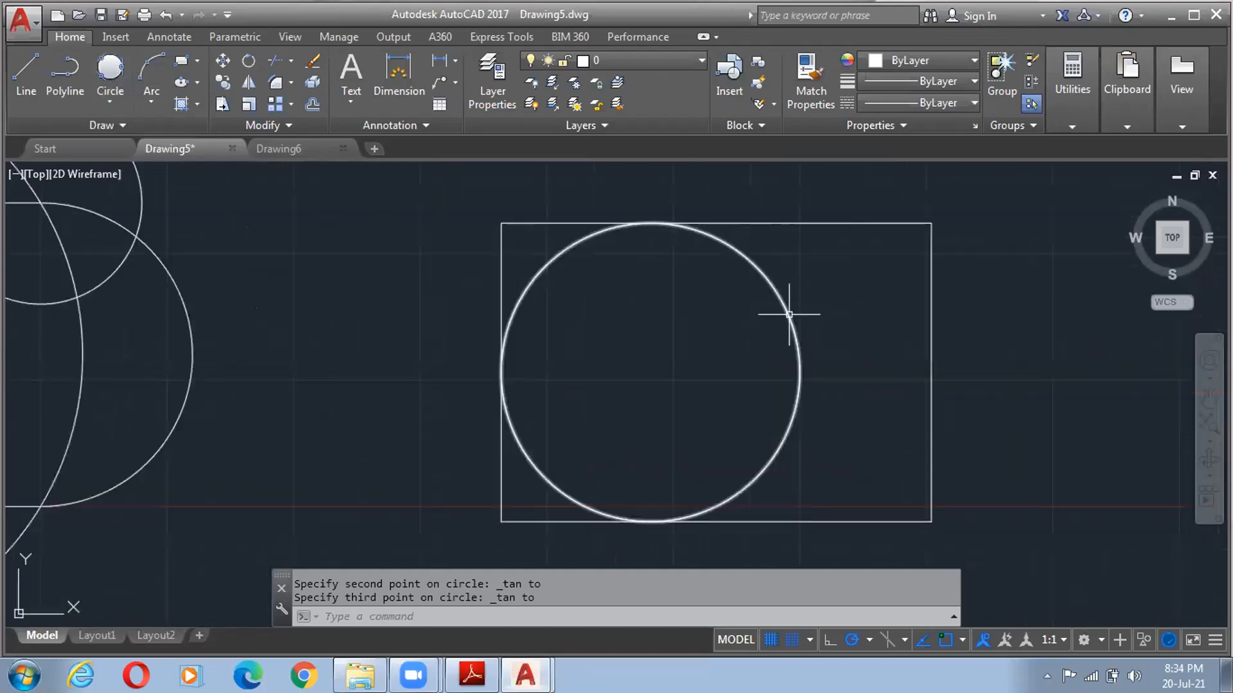
left_click(739, 440)
left_click(777, 452)
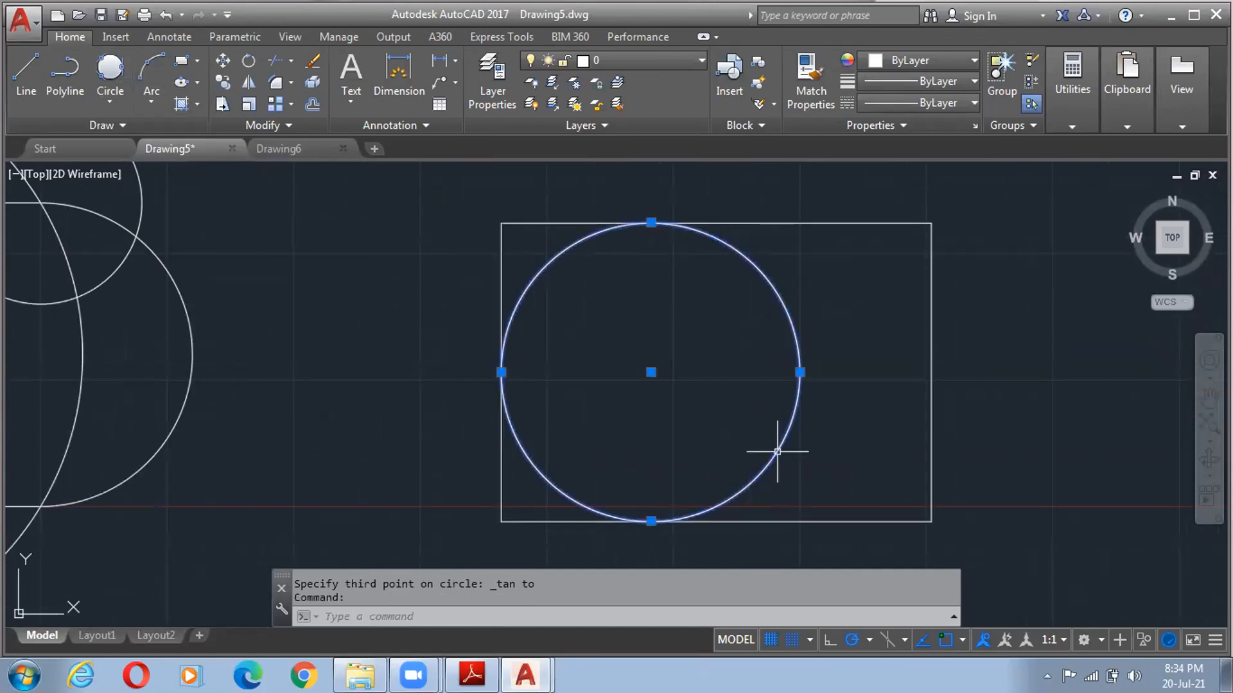
key("Delete")
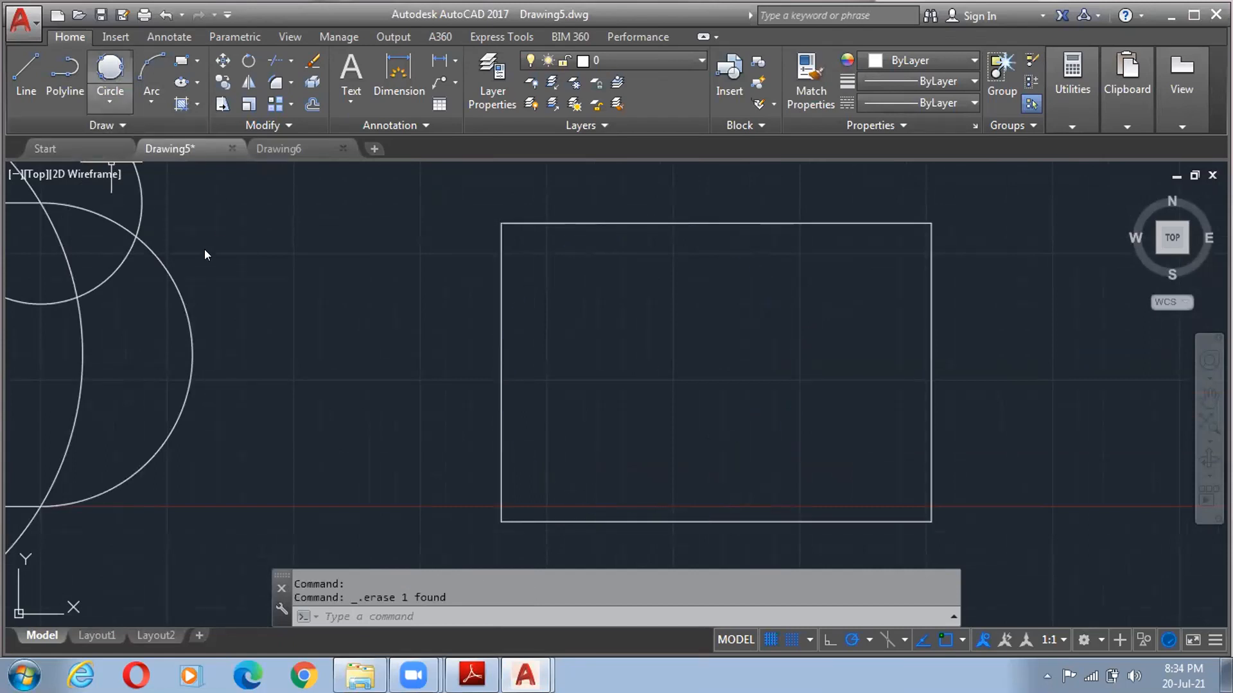
- Draw a Tan, Tan, Radius circle against the rectangle's top and right edges with the default radius of 14.75, and erase it
left_click(110, 100)
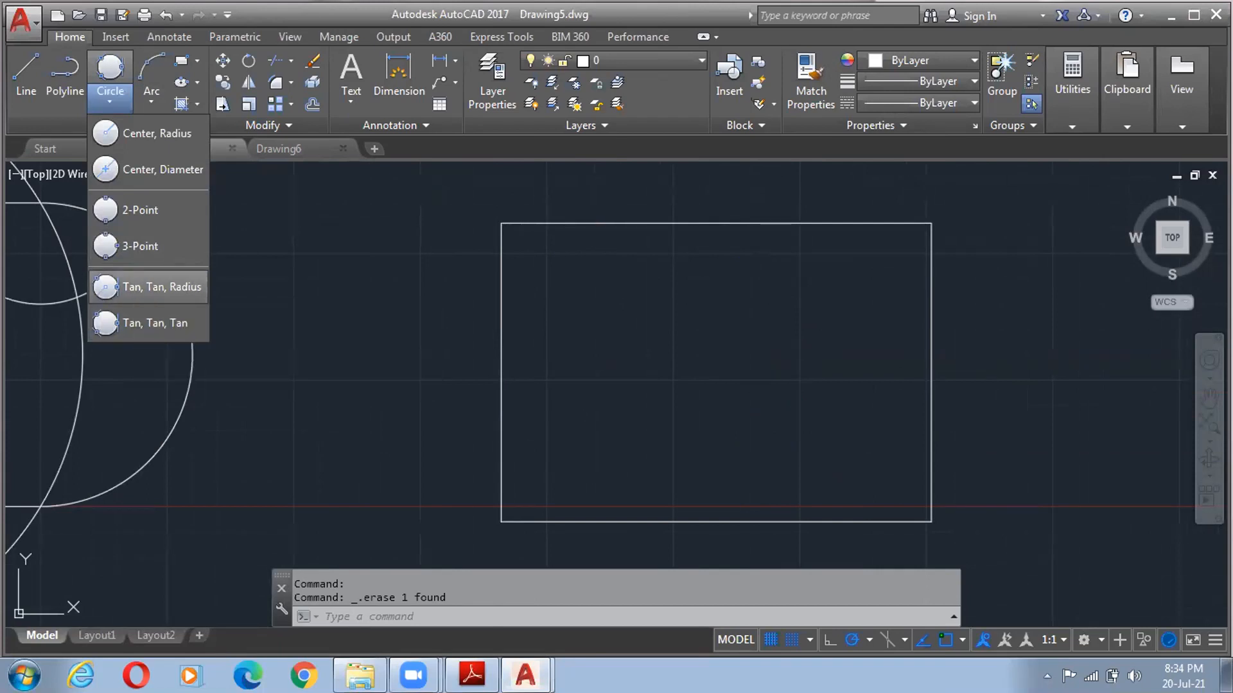
left_click(147, 287)
left_click(932, 323)
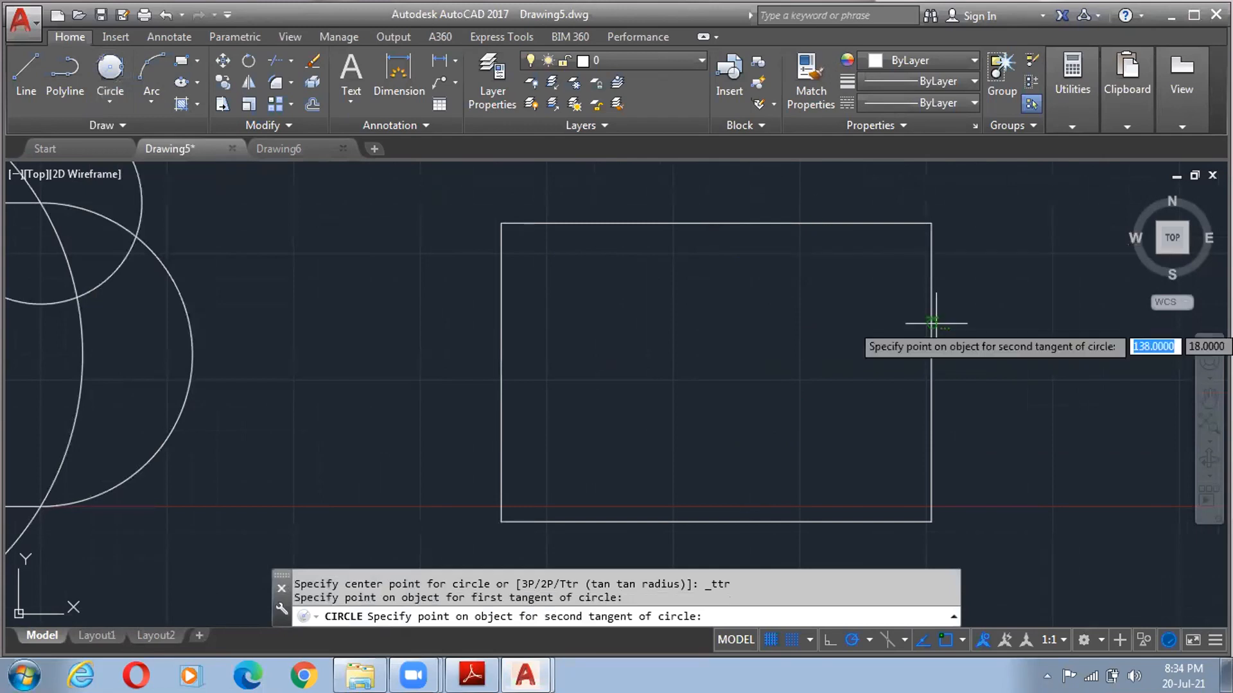
left_click(934, 323)
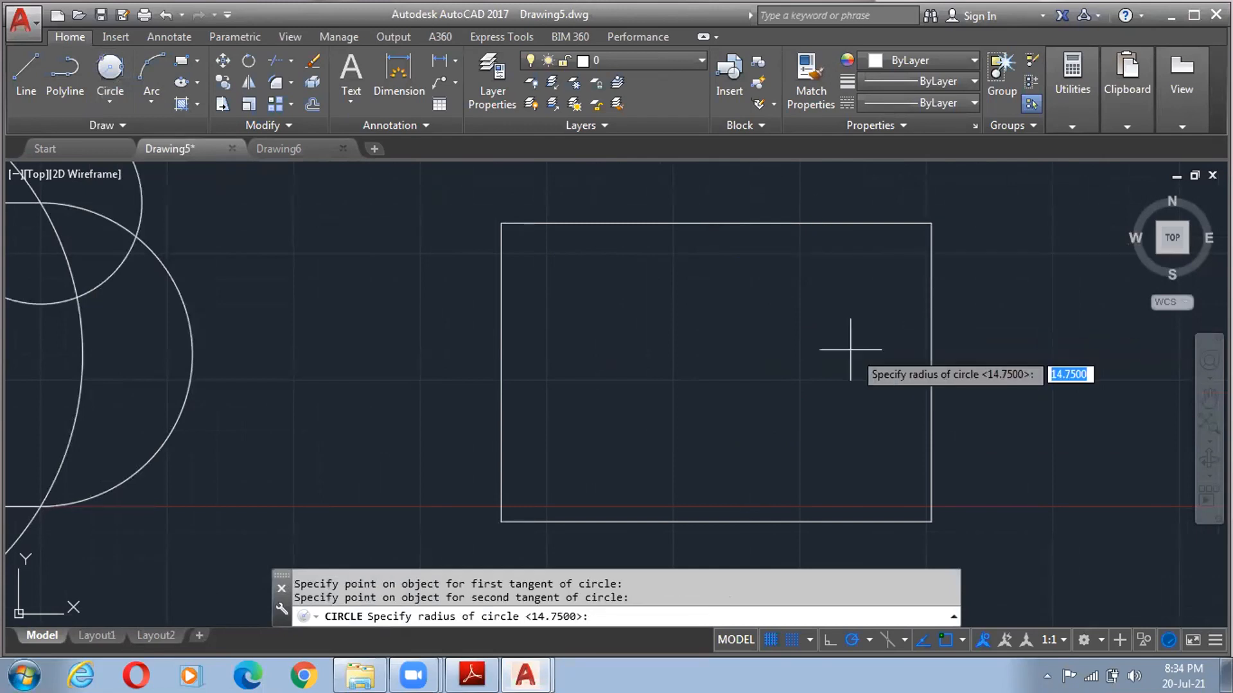
key("Return")
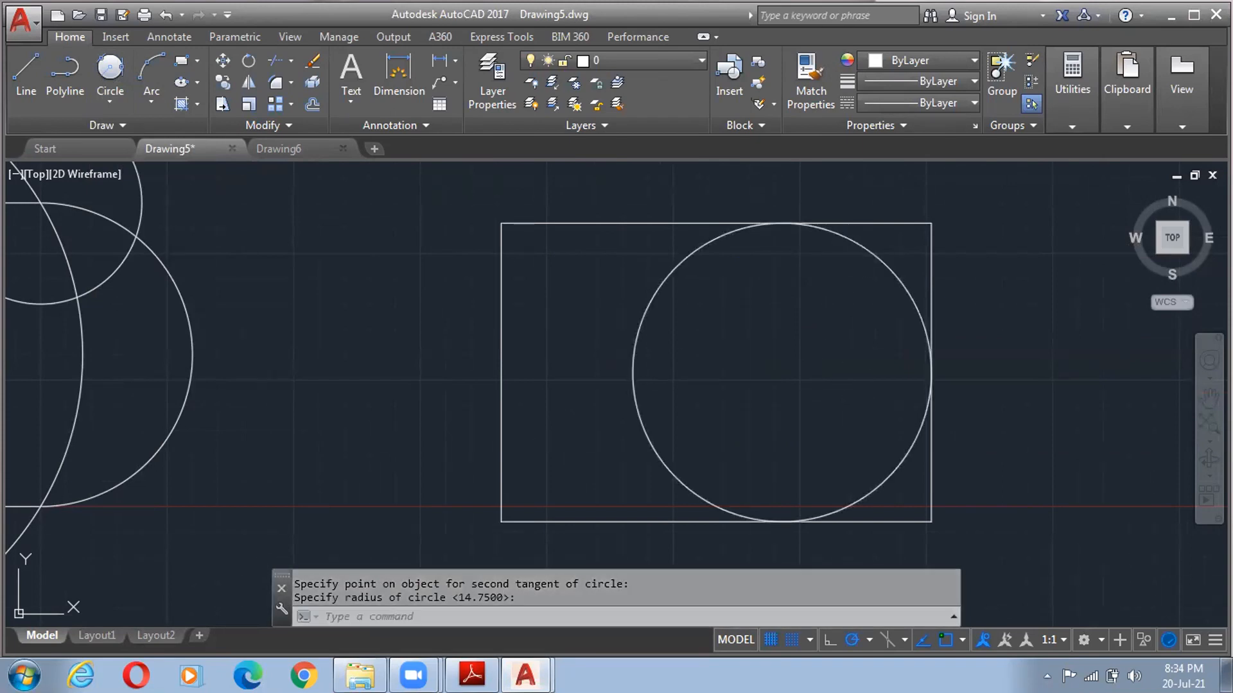
left_click(897, 278)
key("Delete")
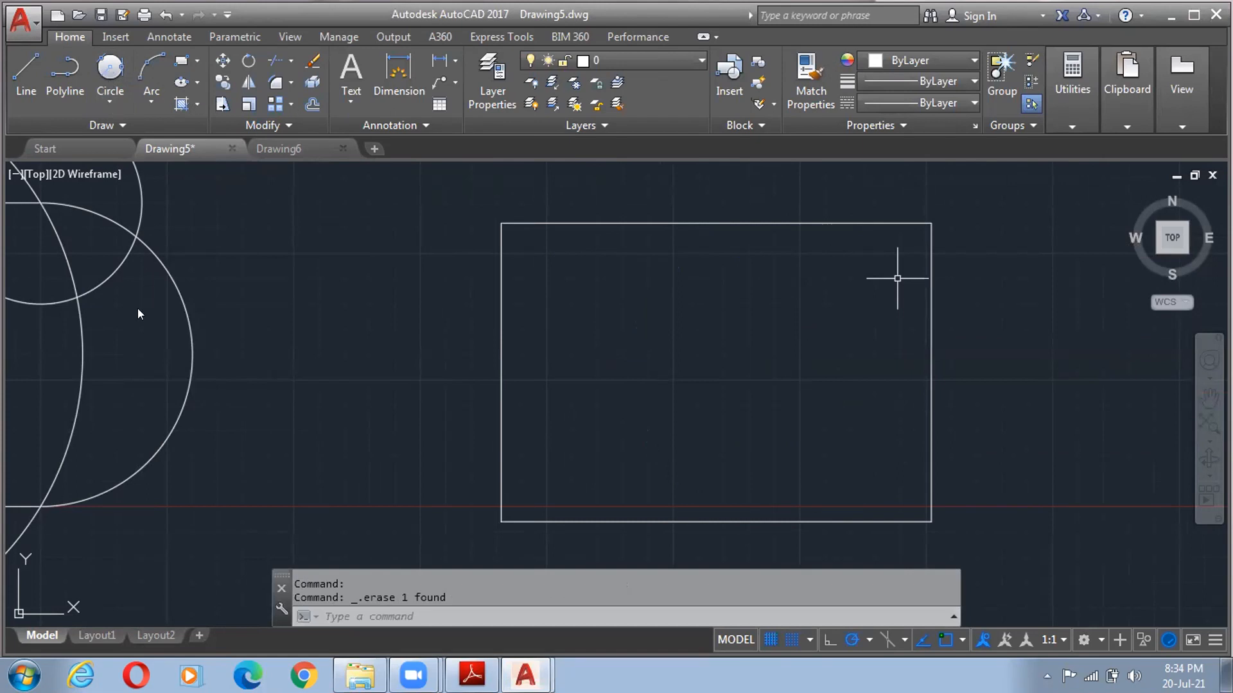
- Draw a Tan, Tan, Radius circle of radius 10 touching the rectangle's top and right edges, and inspect its tangent points
left_click(110, 101)
left_click(141, 286)
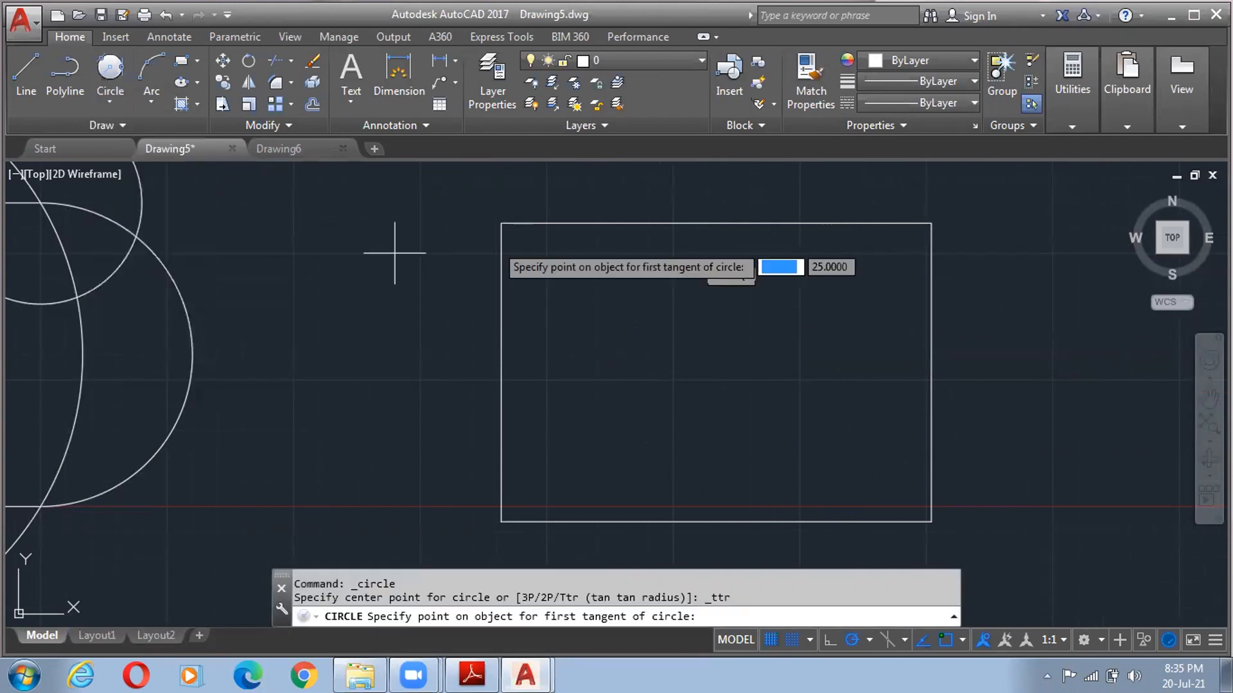
left_click(886, 218)
left_click(932, 303)
type("1")
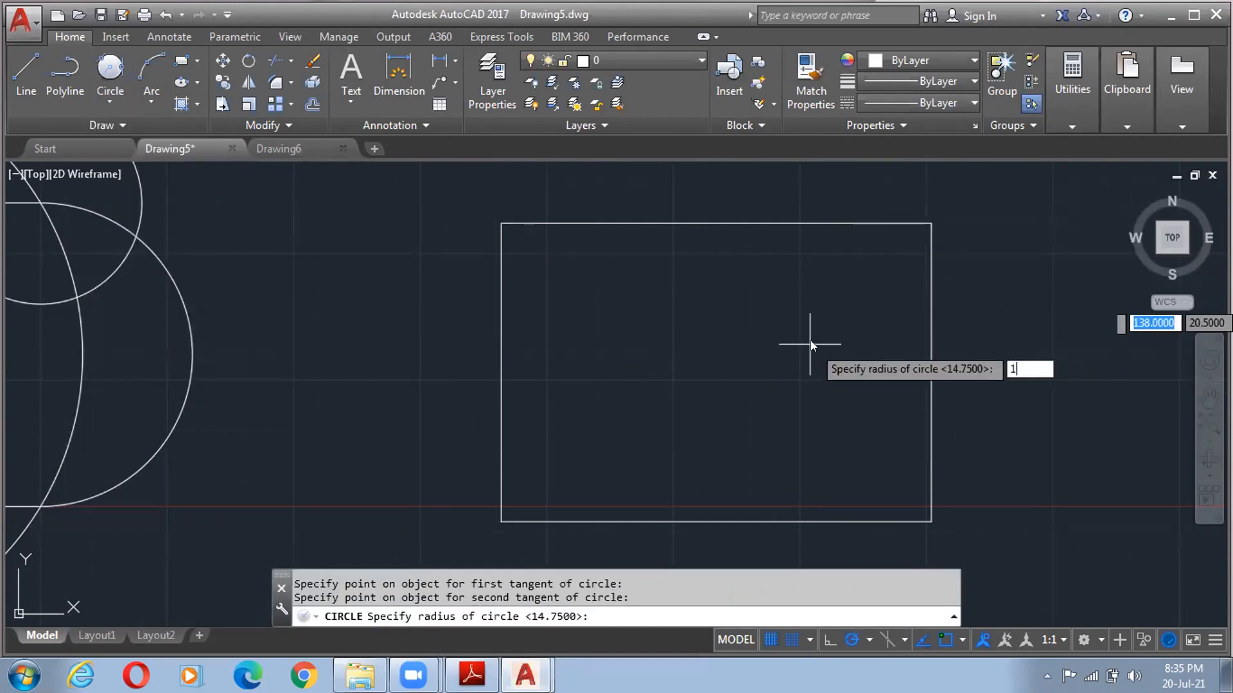
type("4.75")
key("Return")
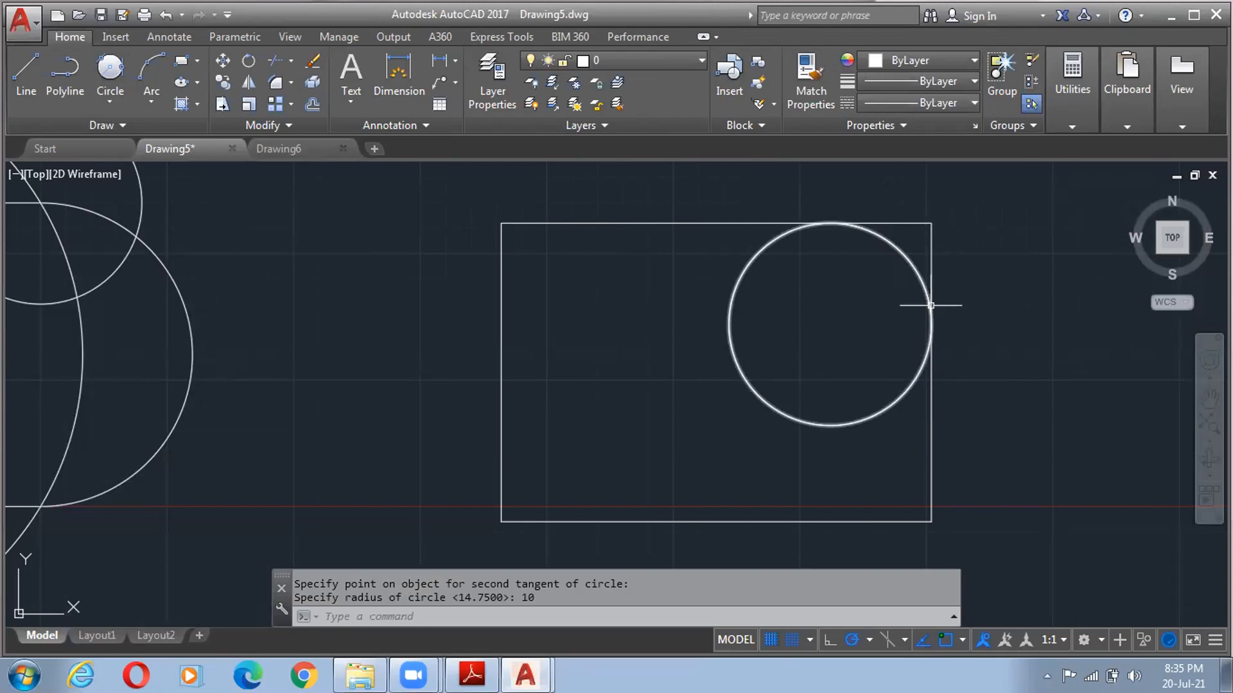
scroll(931, 306, "up", 5)
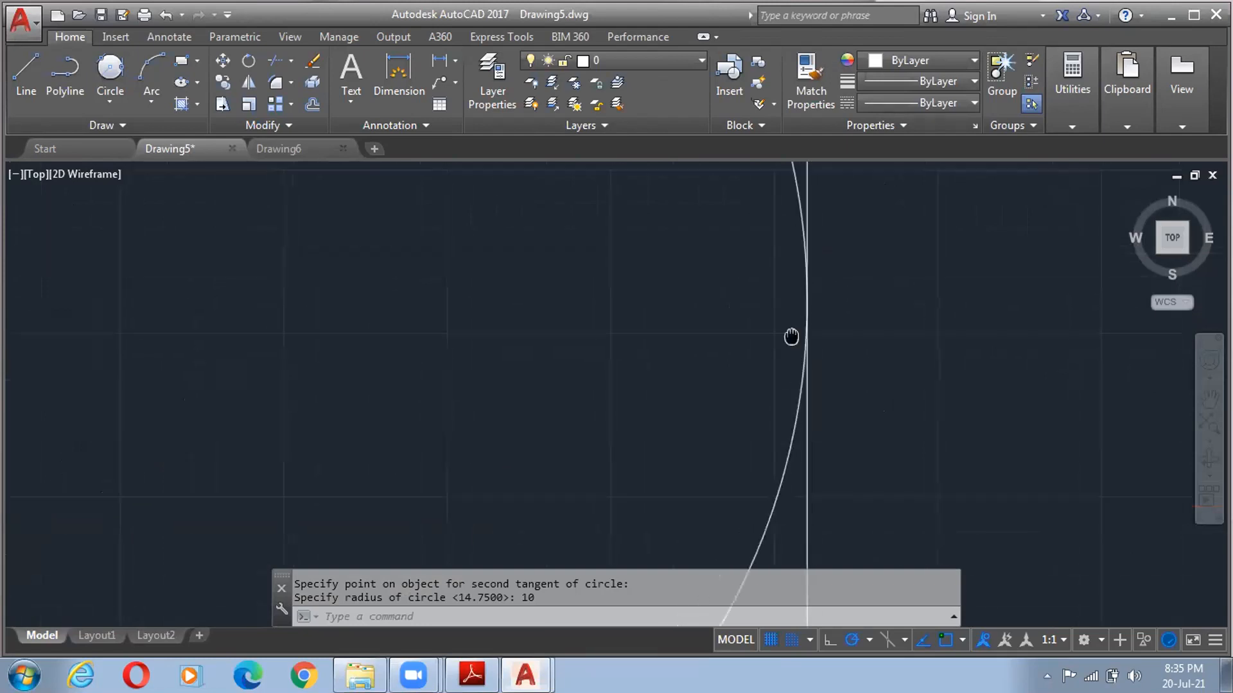
mouse_move(681, 410)
middle_mouse_down()
mouse_move(787, 562)
mouse_move(814, 640)
middle_mouse_up()
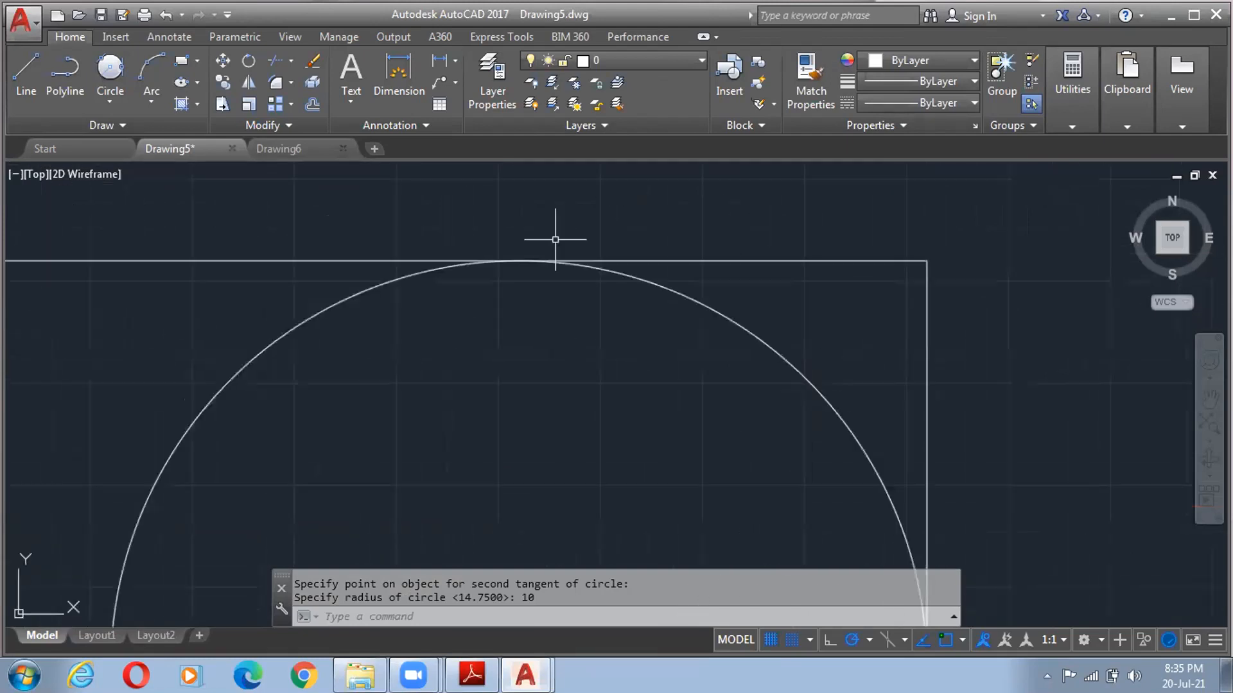
scroll(555, 239, "down", 8)
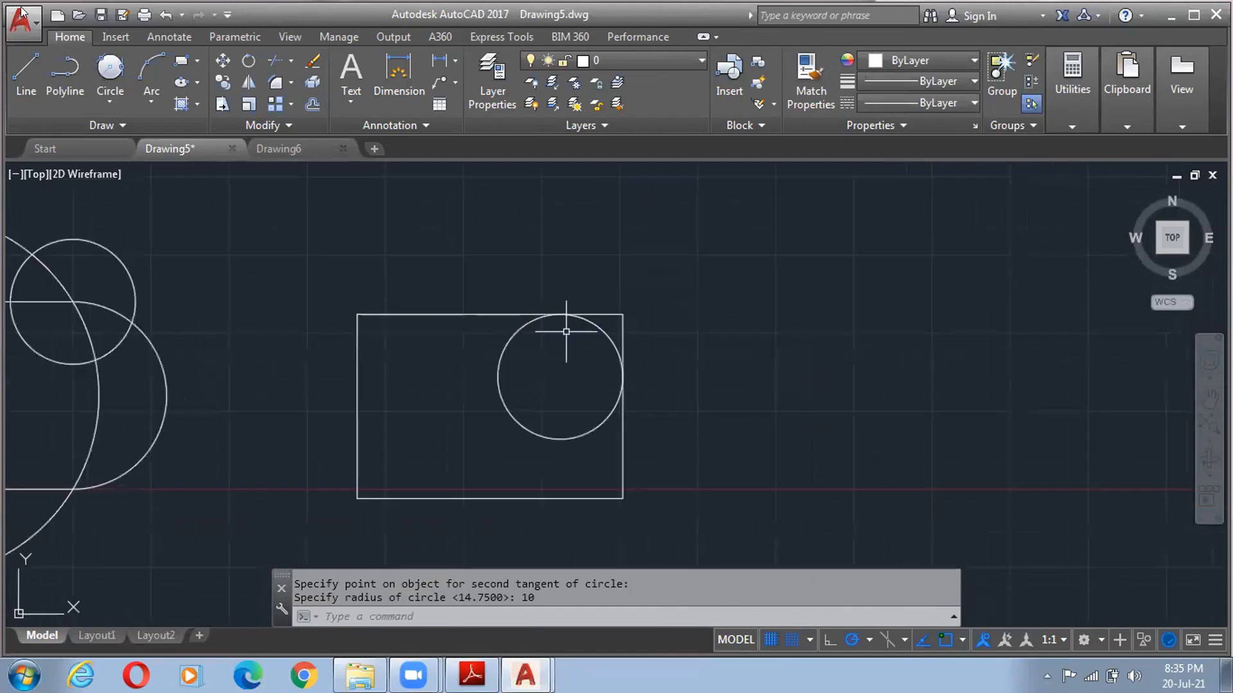
middle_click_drag(566, 331, 646, 166)
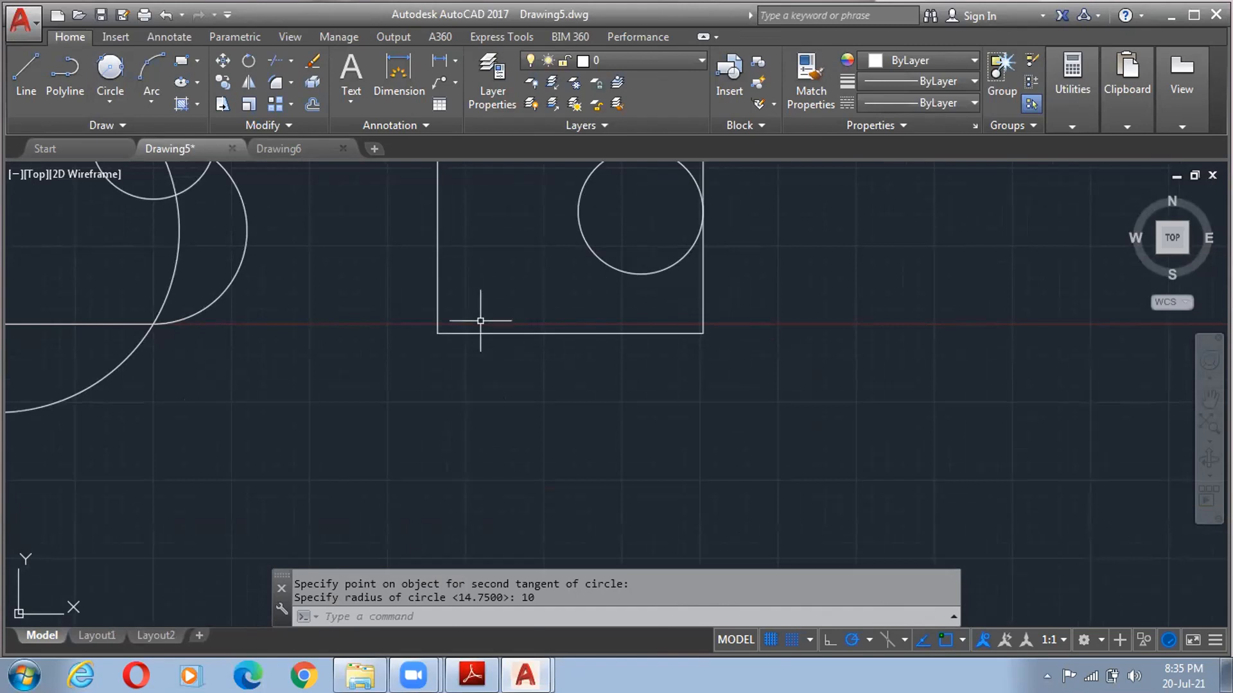
scroll(540, 431, "down", 2)
mouse_move(112, 210)
left_mouse_down()
mouse_move(377, 332)
mouse_move(871, 505)
left_mouse_up()
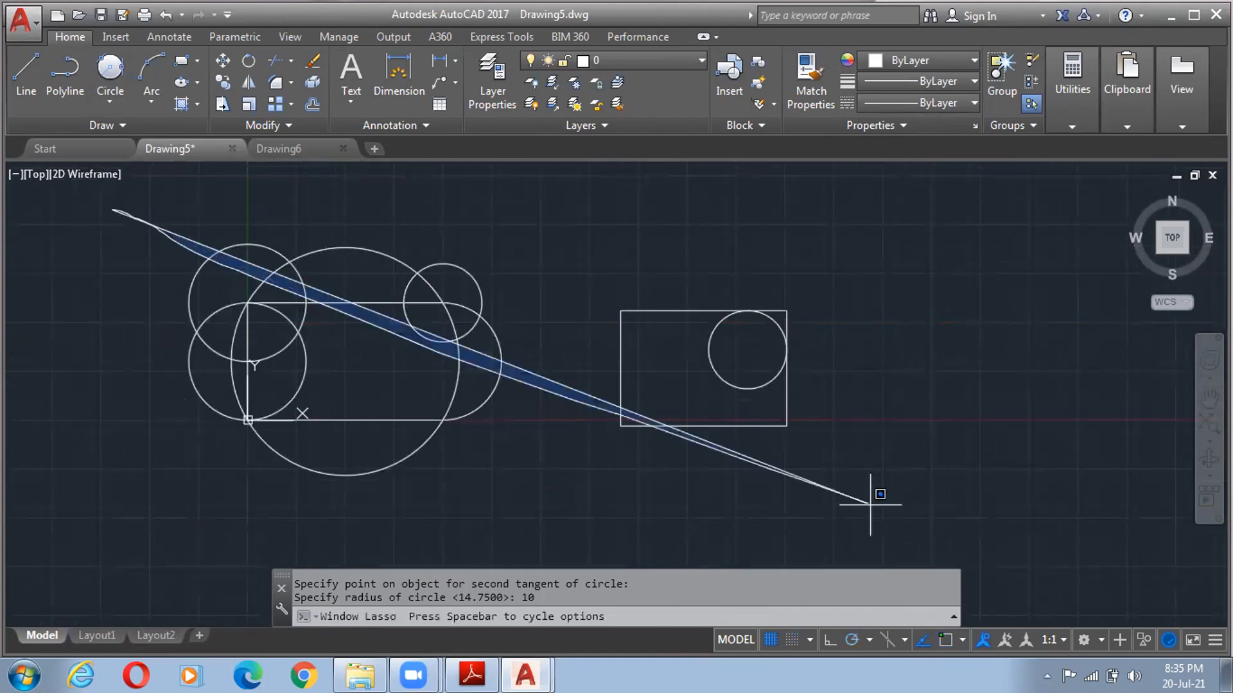
left_click_drag(870, 505, 475, 317)
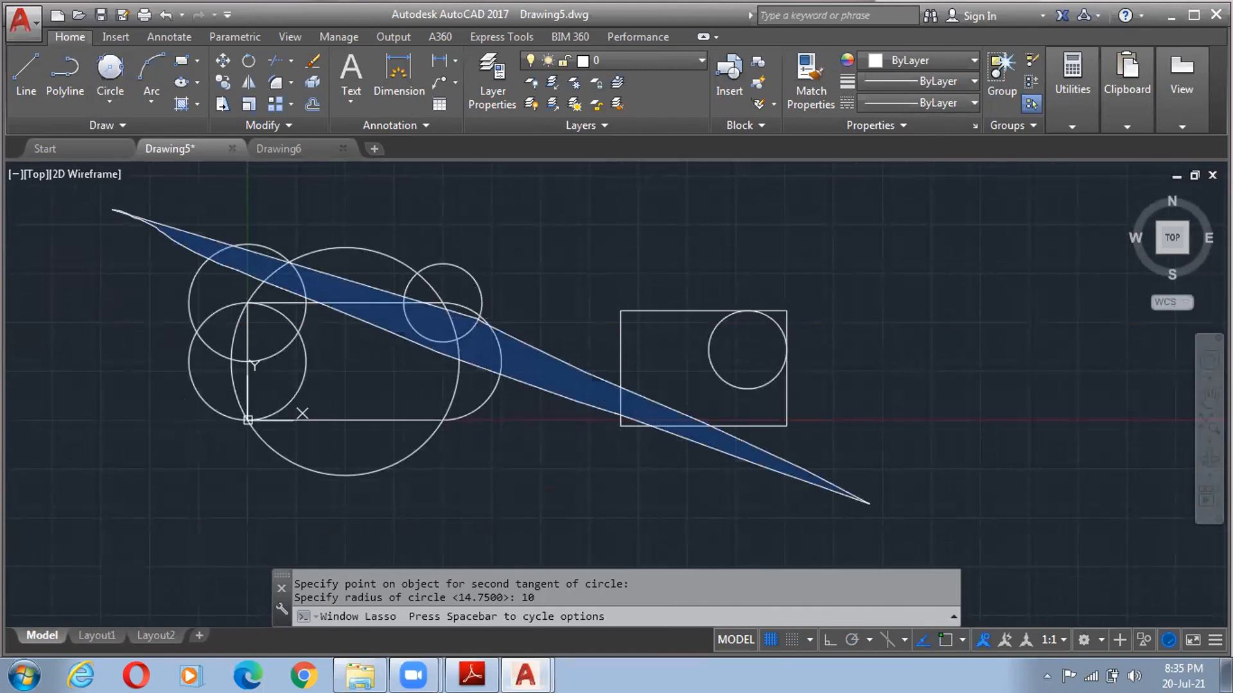
key("Escape")
key("Escape")
left_click(131, 211)
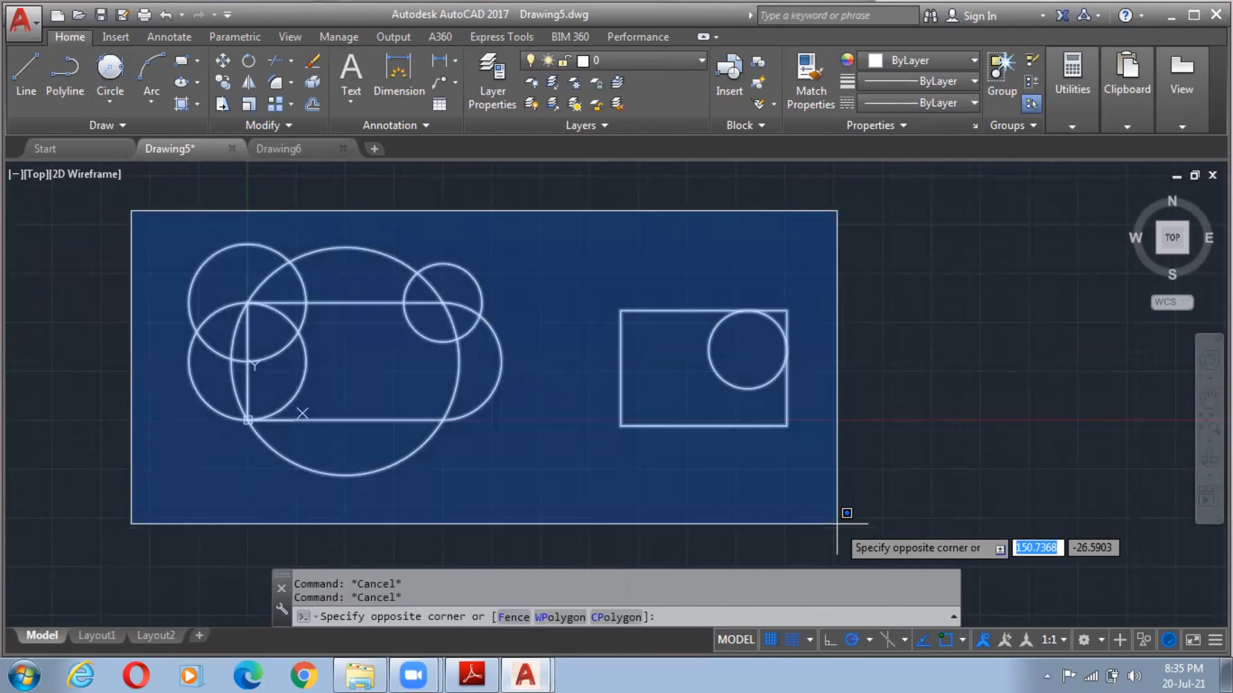
left_click(155, 343)
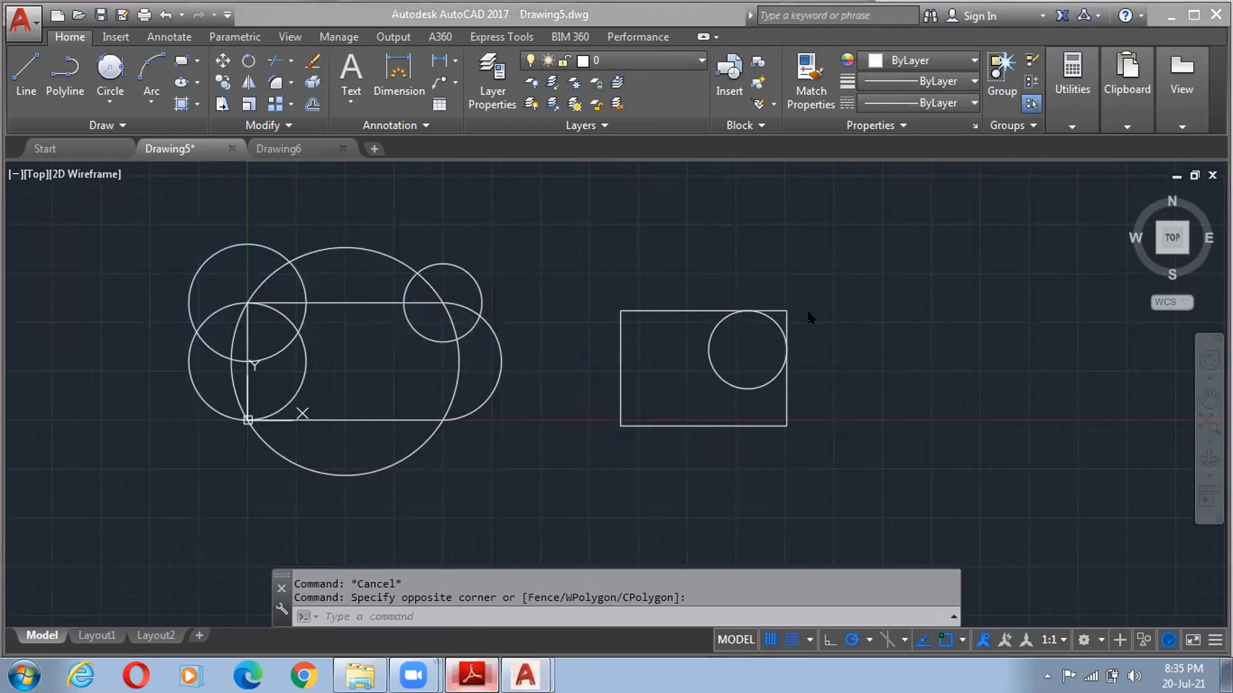
- Switch to Adobe Reader and look through the mechanical, isometric and building-plan exercise drawings in Autocadworkbok.pdf
key("alt+Tab")
scroll(847, 302, "down", 1, "ctrl")
scroll(847, 303, "up", 1)
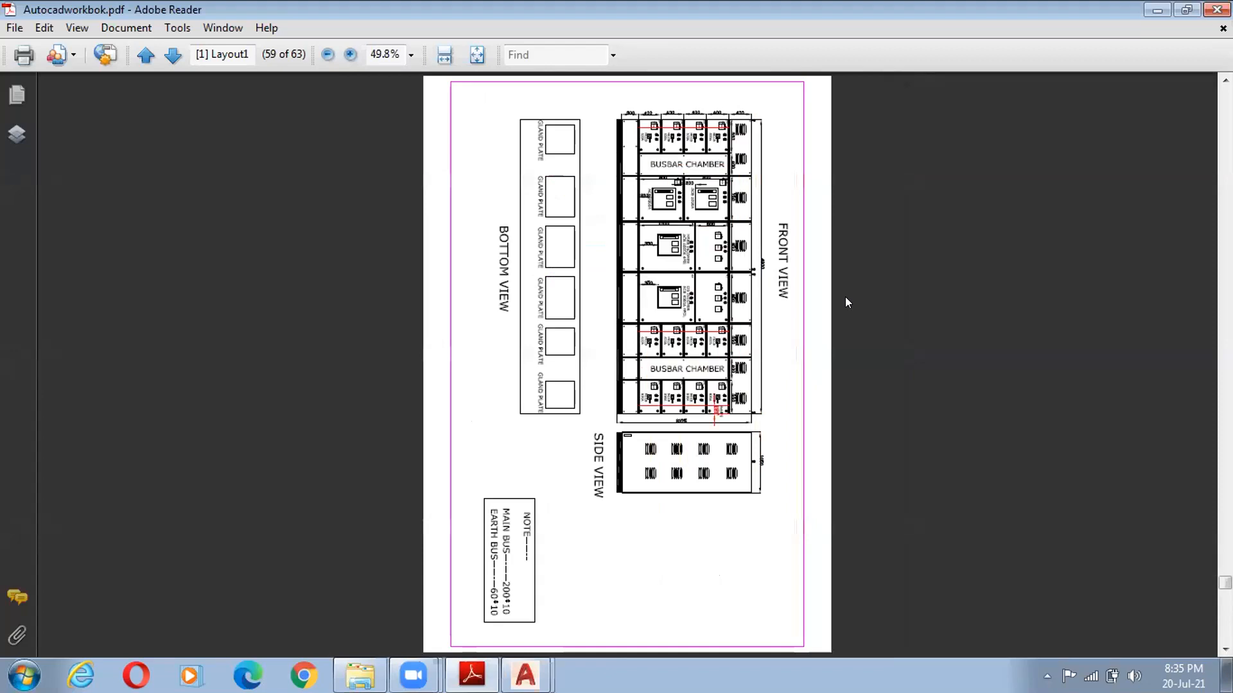
scroll(845, 297, "up", 3)
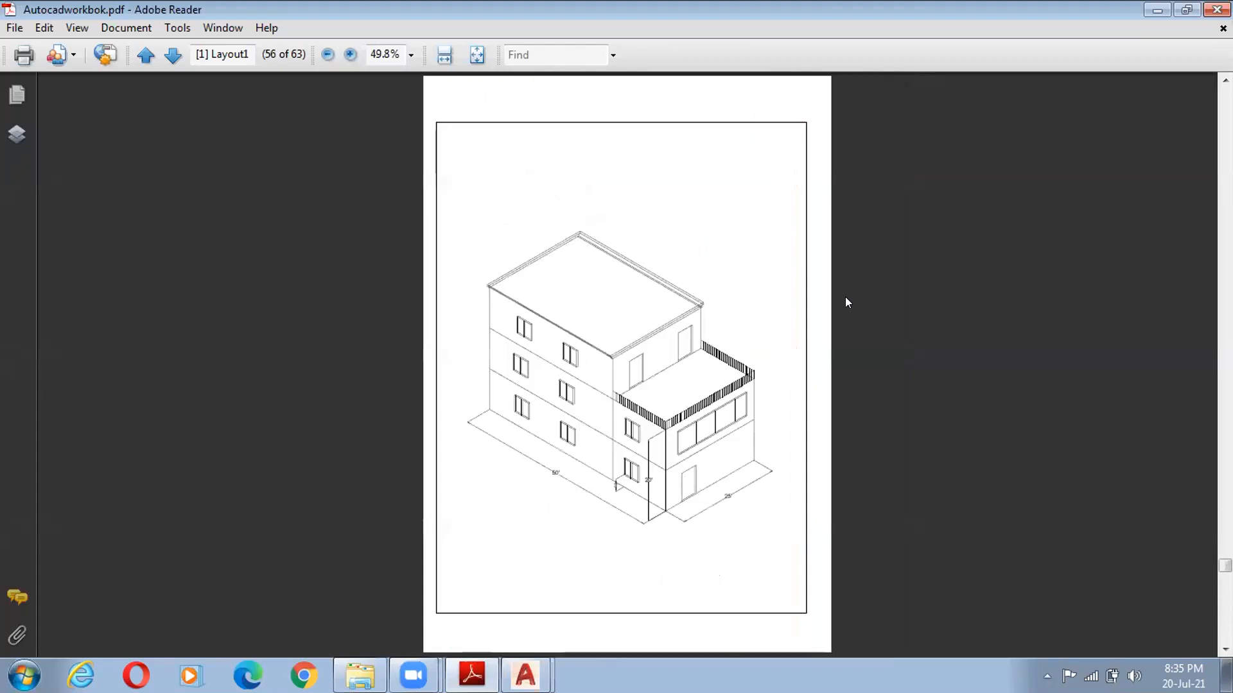
scroll(845, 296, "up", 6)
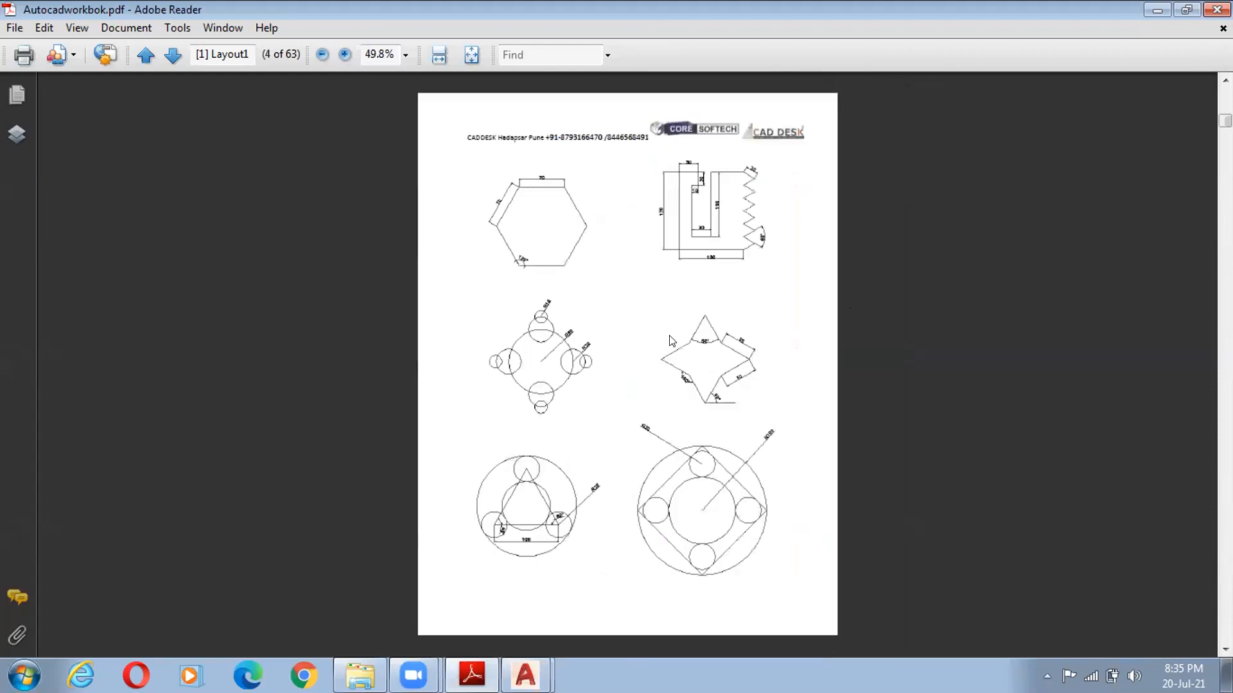
scroll(1201, 165, "up", 4)
left_click_drag(1225, 121, 1225, 194)
scroll(642, 311, "down", 1)
scroll(642, 311, "down", 19)
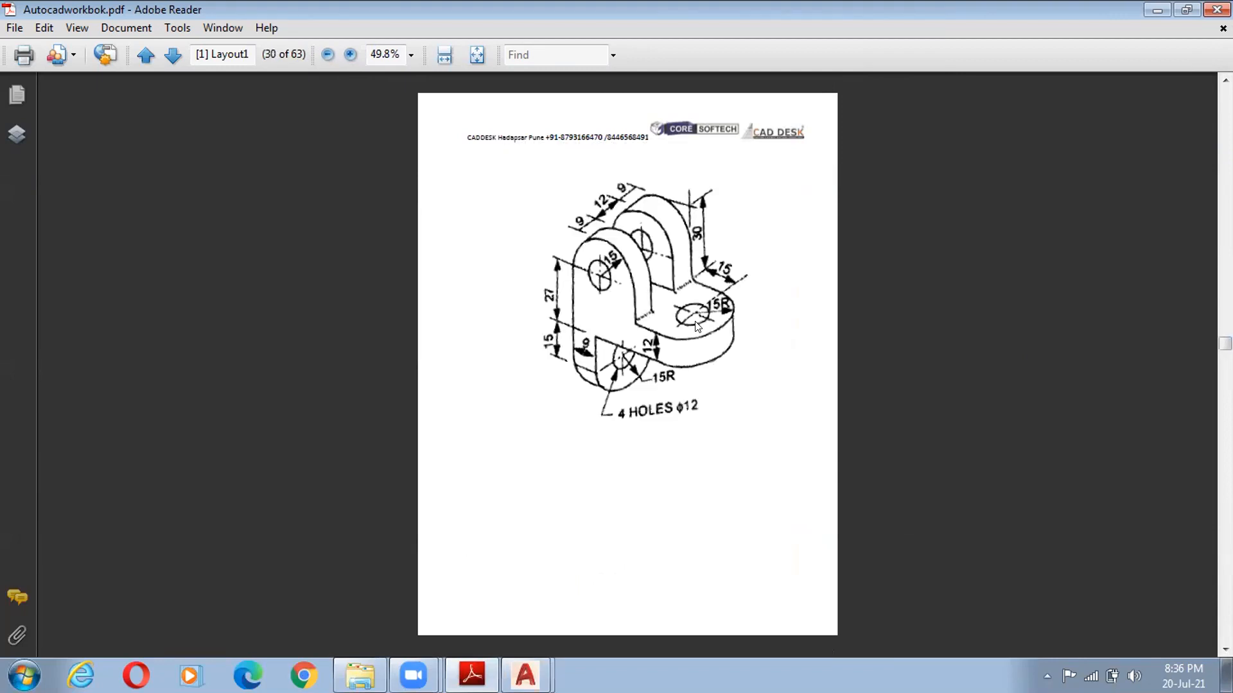
scroll(656, 325, "down", 2)
scroll(655, 325, "down", 8)
scroll(655, 326, "up", 1)
scroll(657, 328, "down", 1)
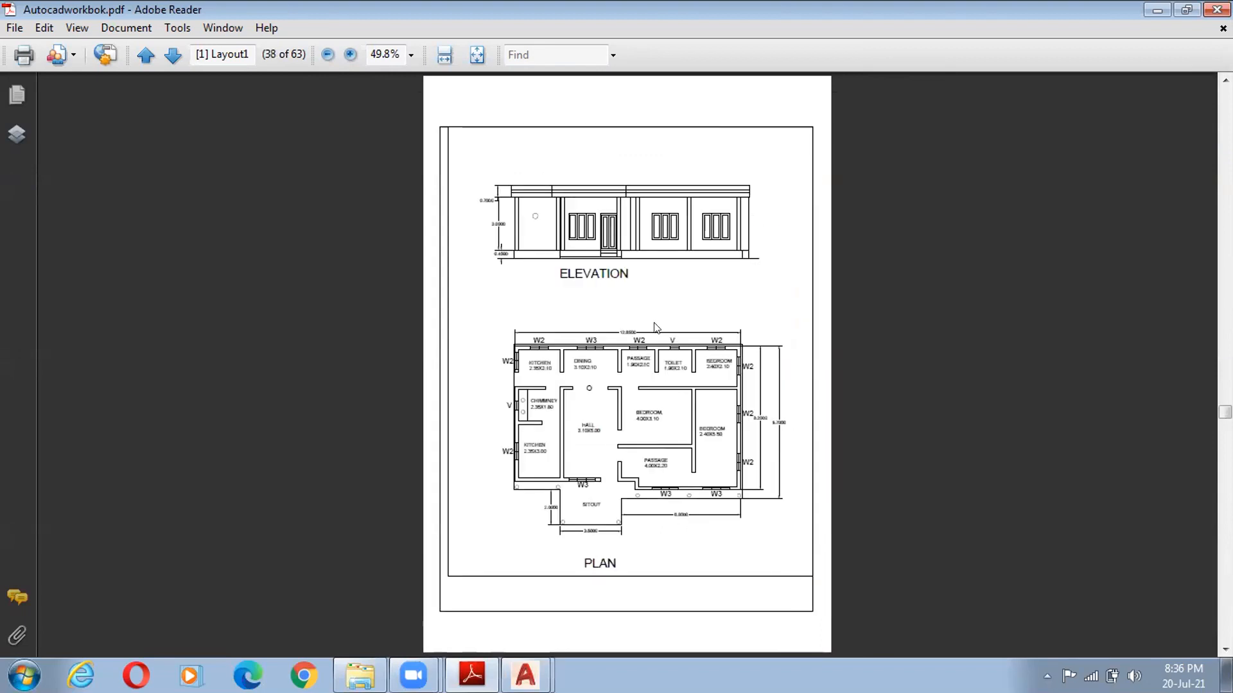
scroll(655, 327, "down", 1)
scroll(655, 328, "up", 2)
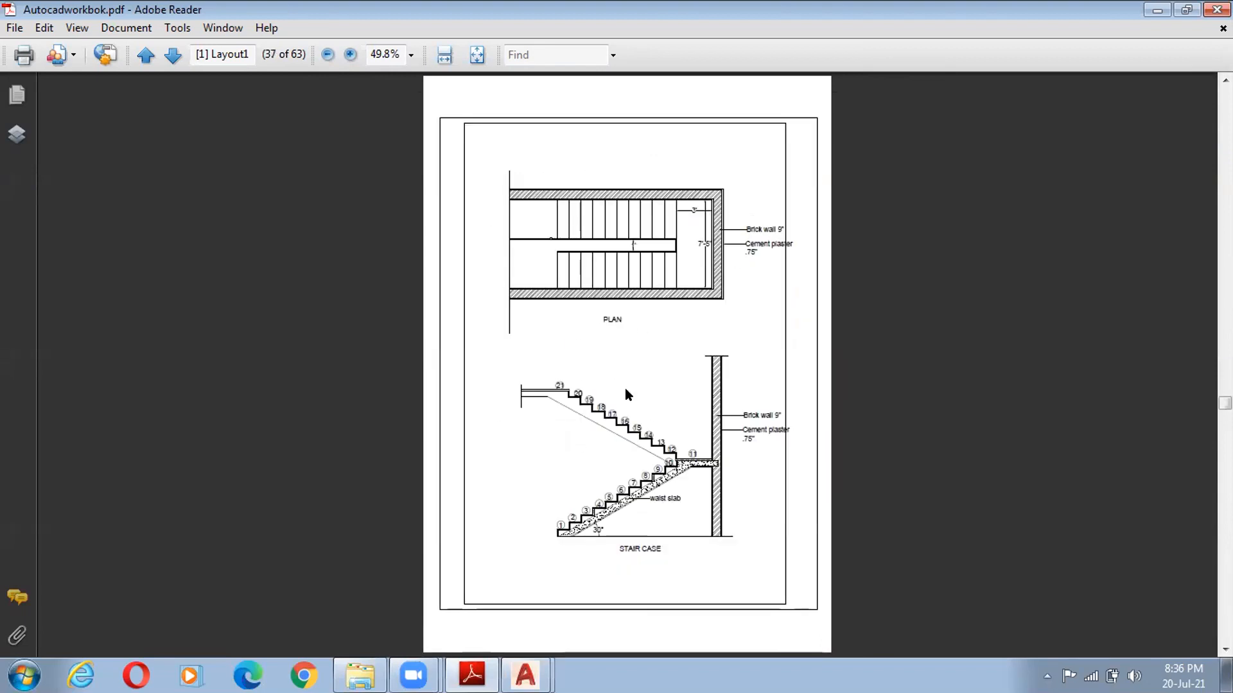
- Examine the house elevation and floor plan on page 38 of the workbook at a larger scale
scroll(487, 213, "down", 1)
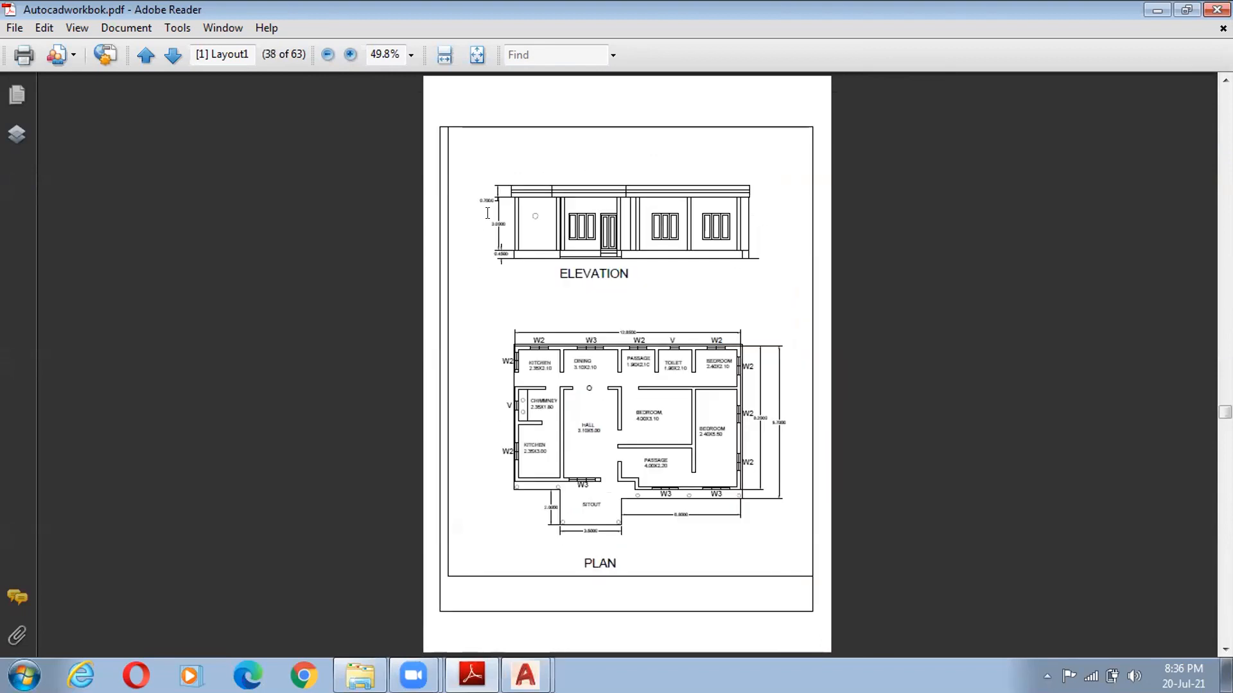
scroll(270, 132, "up", 1, "ctrl")
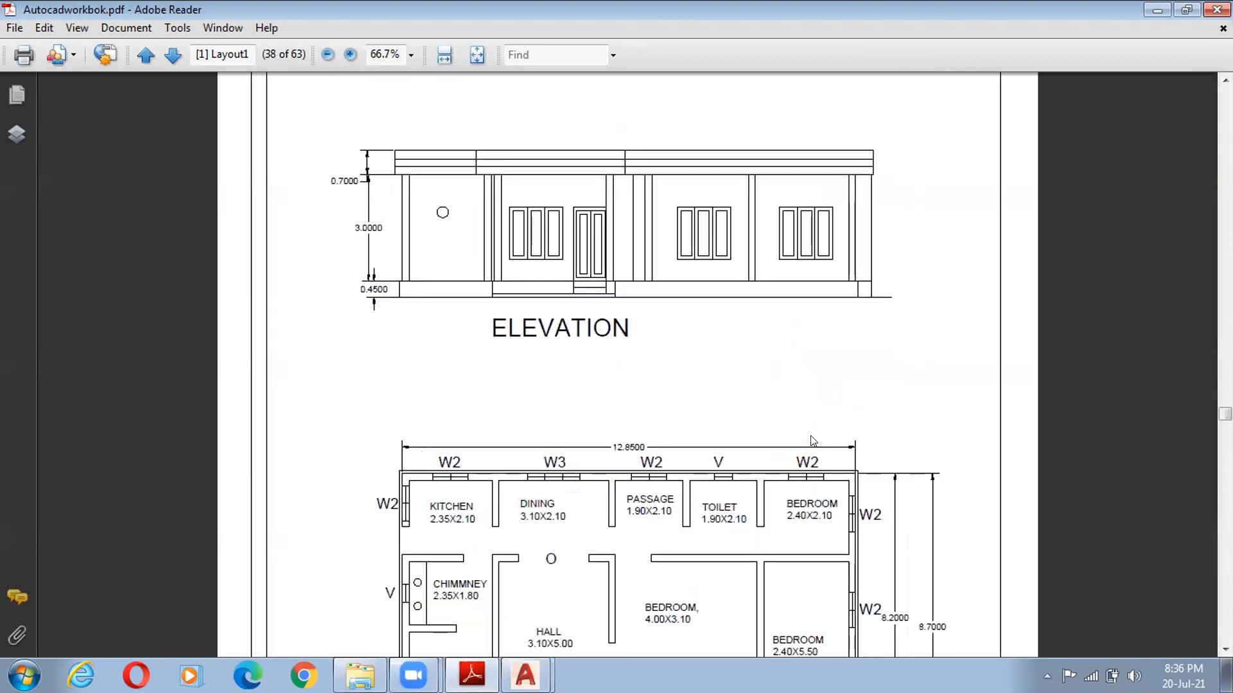
scroll(813, 442, "up", 1, "ctrl")
scroll(813, 442, "down", 1)
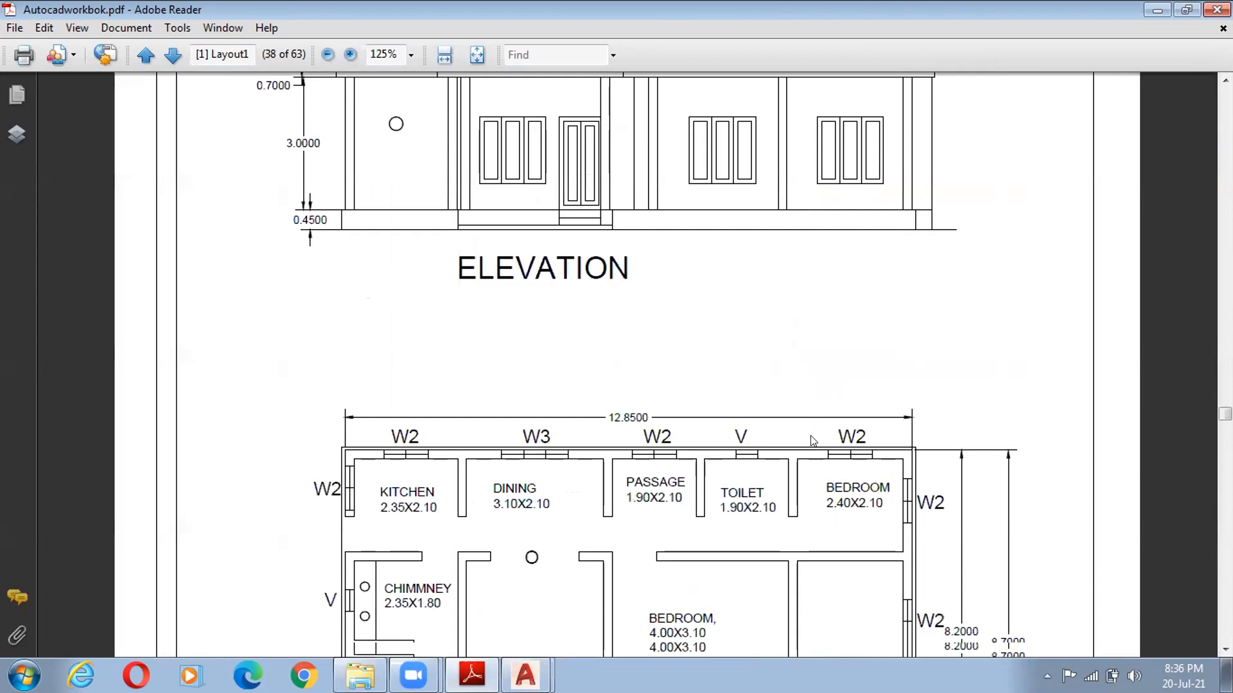
key("ctrl+0")
- Look through the remaining building and electrical drawings up to the workbook's last page, and switch back to AutoCAD
scroll(770, 426, "down", 10)
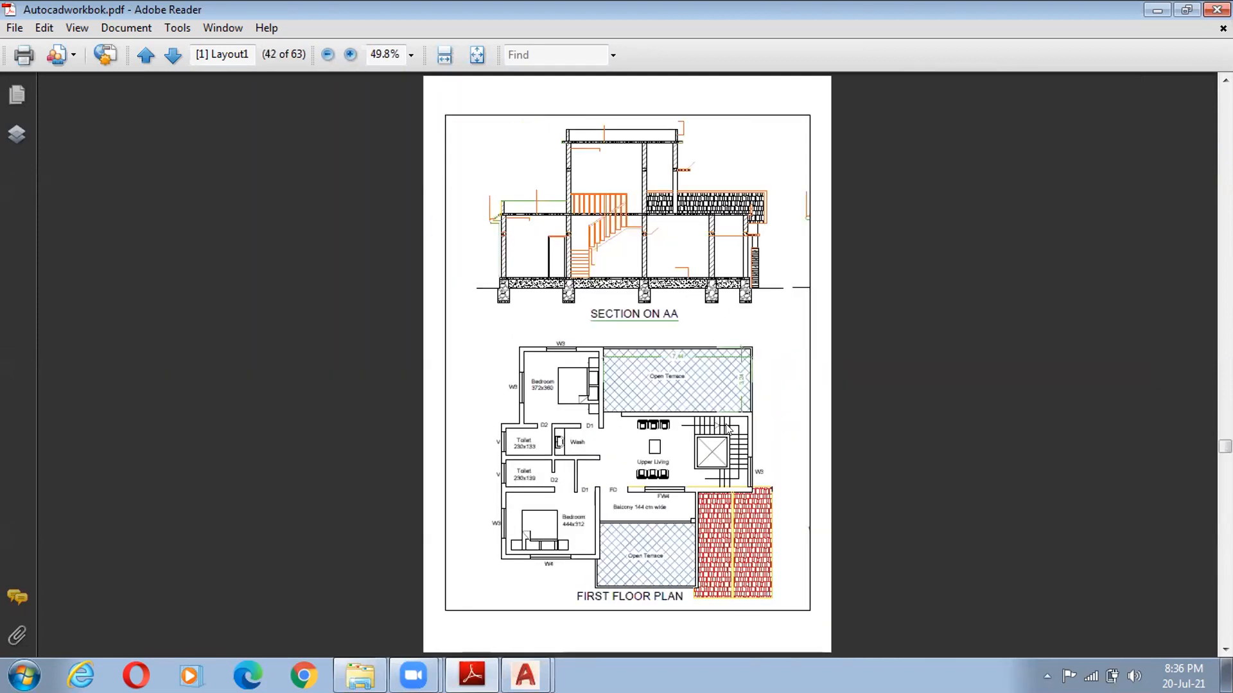
scroll(777, 430, "down", 17)
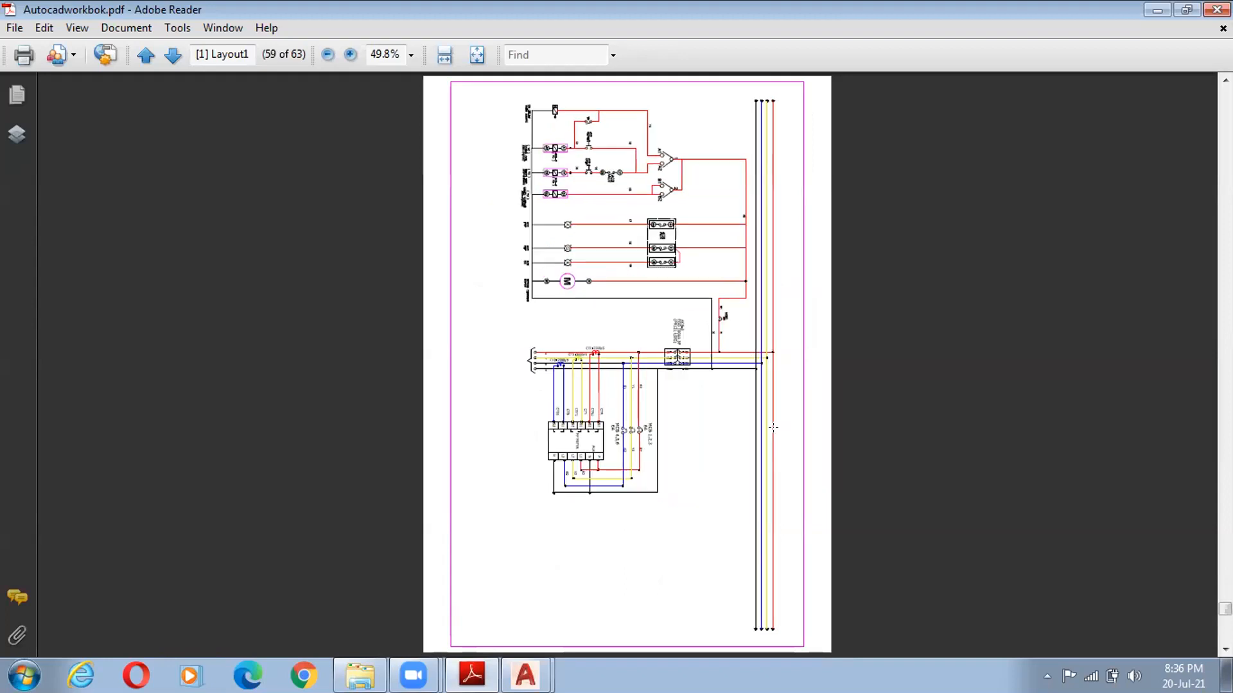
scroll(773, 428, "down", 5)
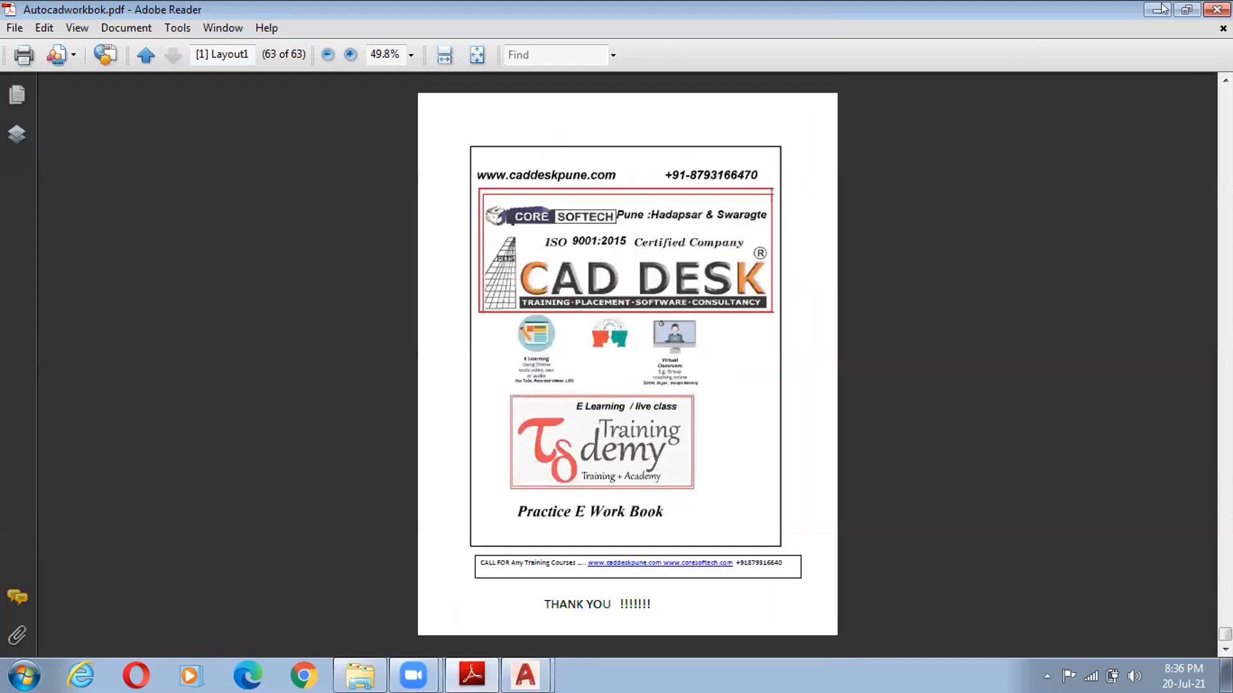
scroll(1163, 7, "up", 4)
left_click(1157, 10)
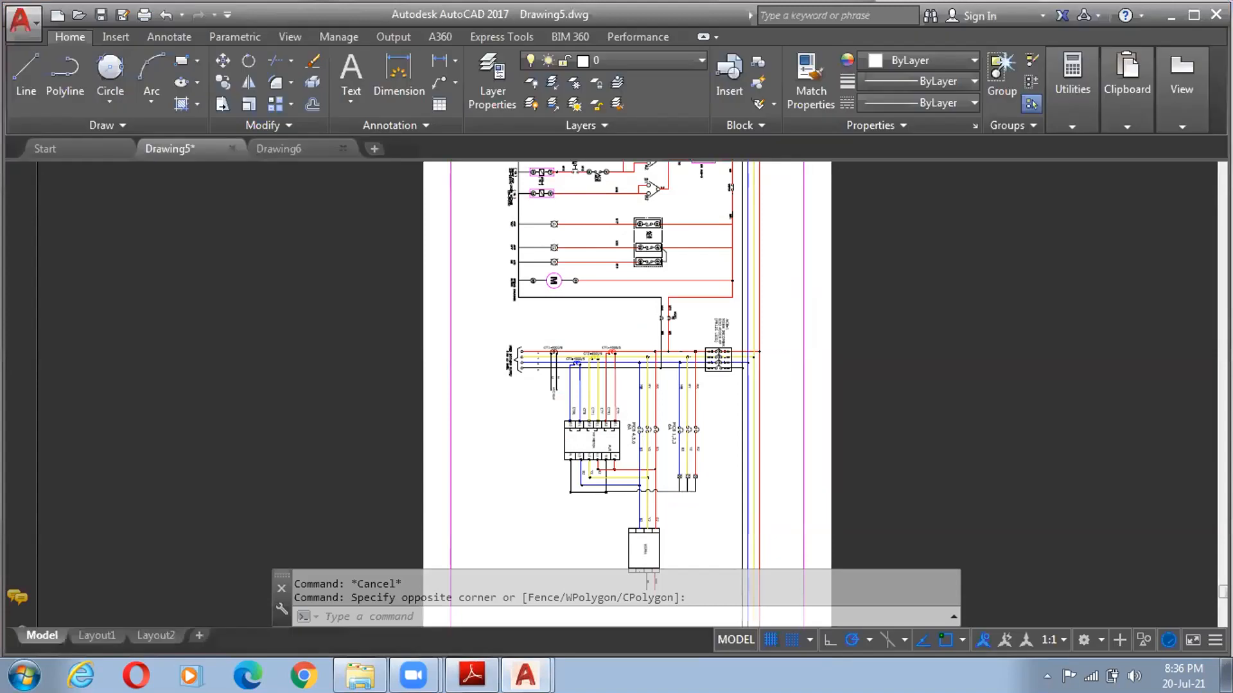
left_click(607, 247)
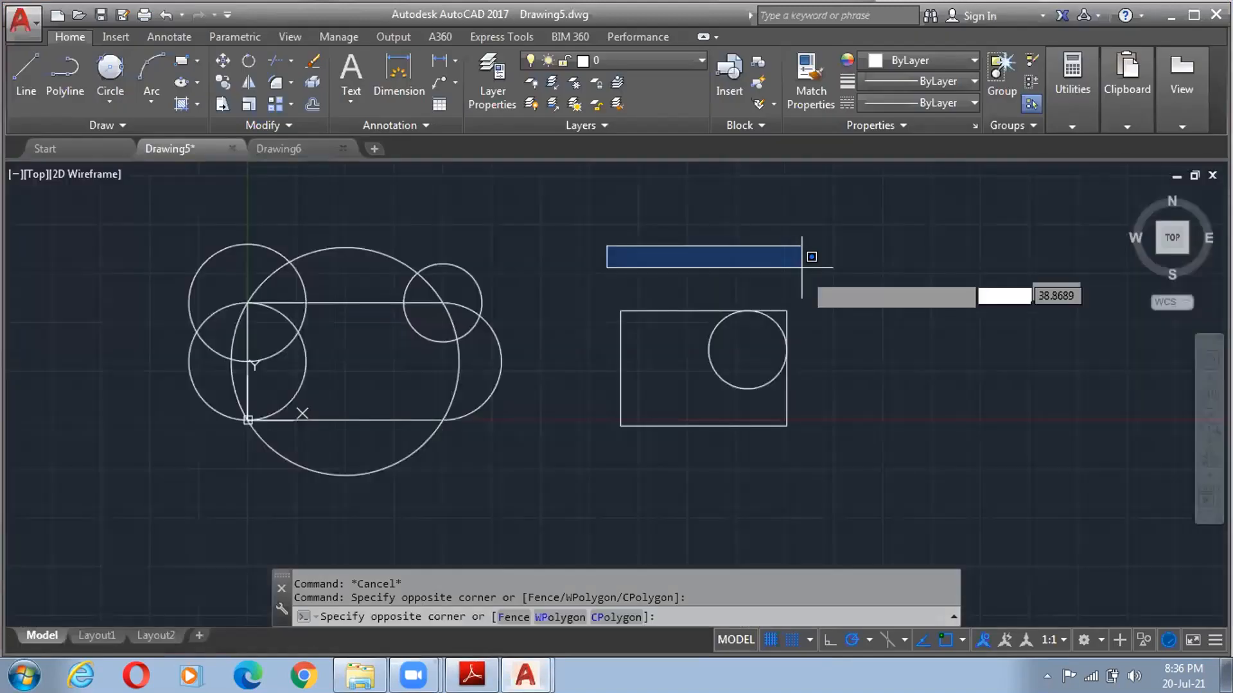
left_click(801, 268)
left_click(97, 213)
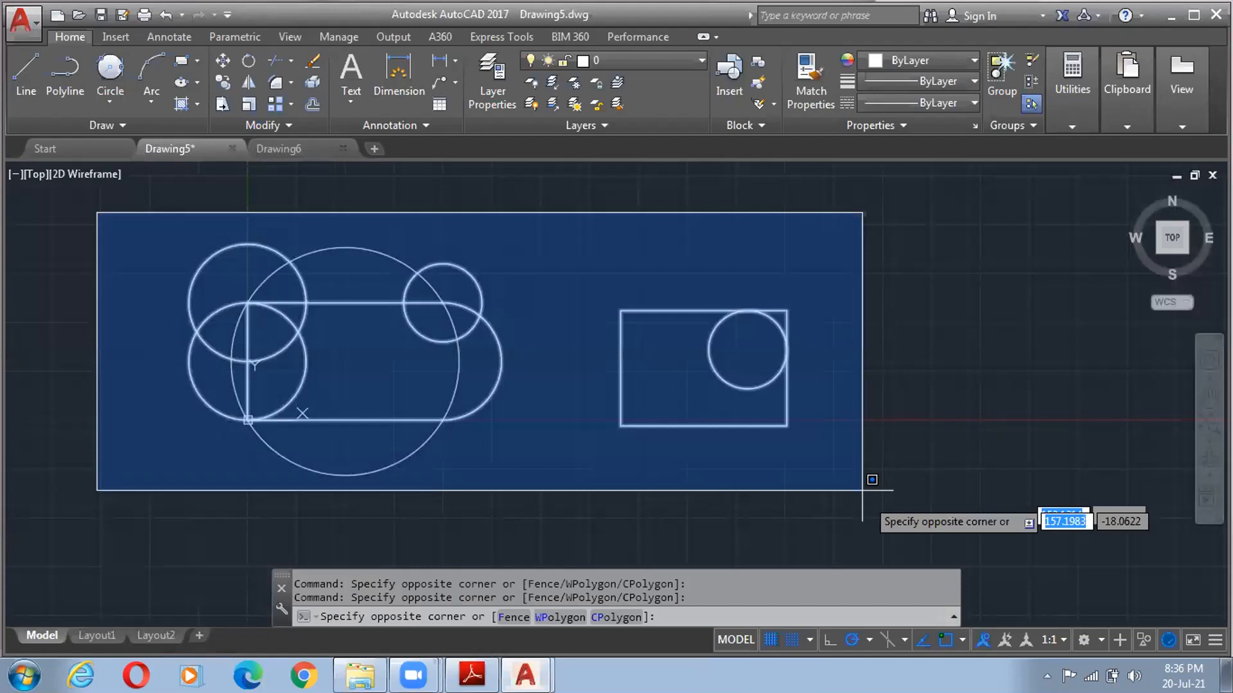
key("Escape")
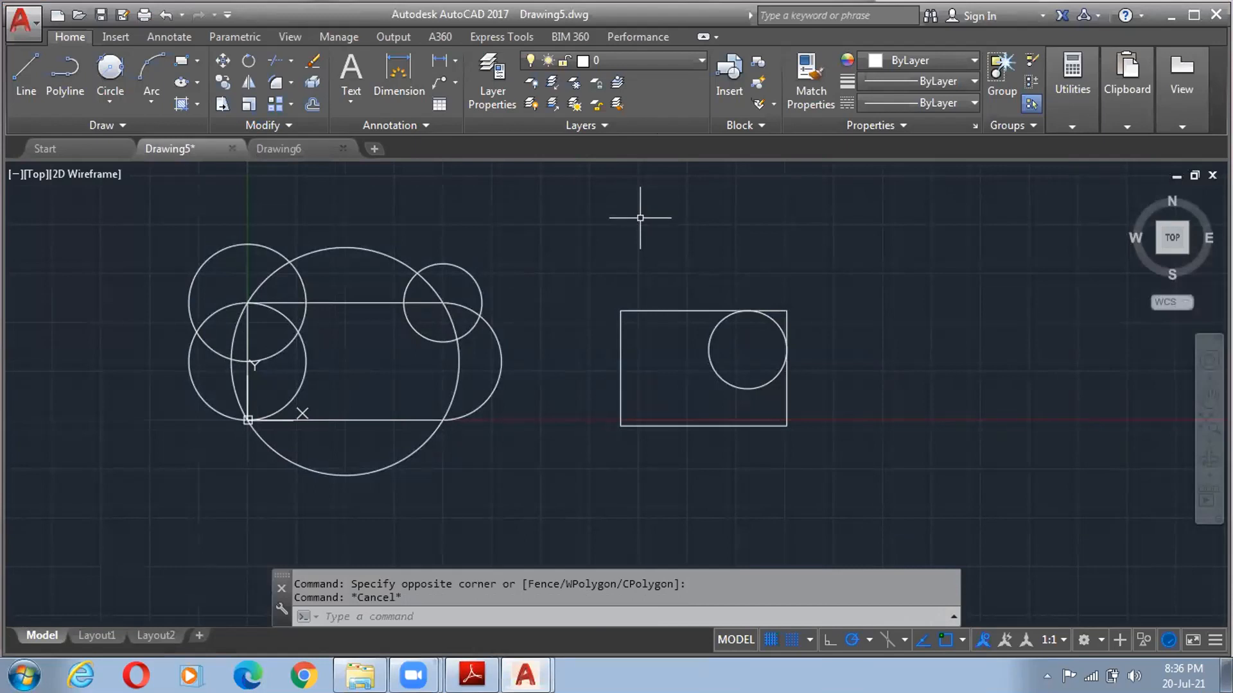
- Set the drawing units' length precision to 0.00 and angle precision to 0.0
type("units")
key("Return")
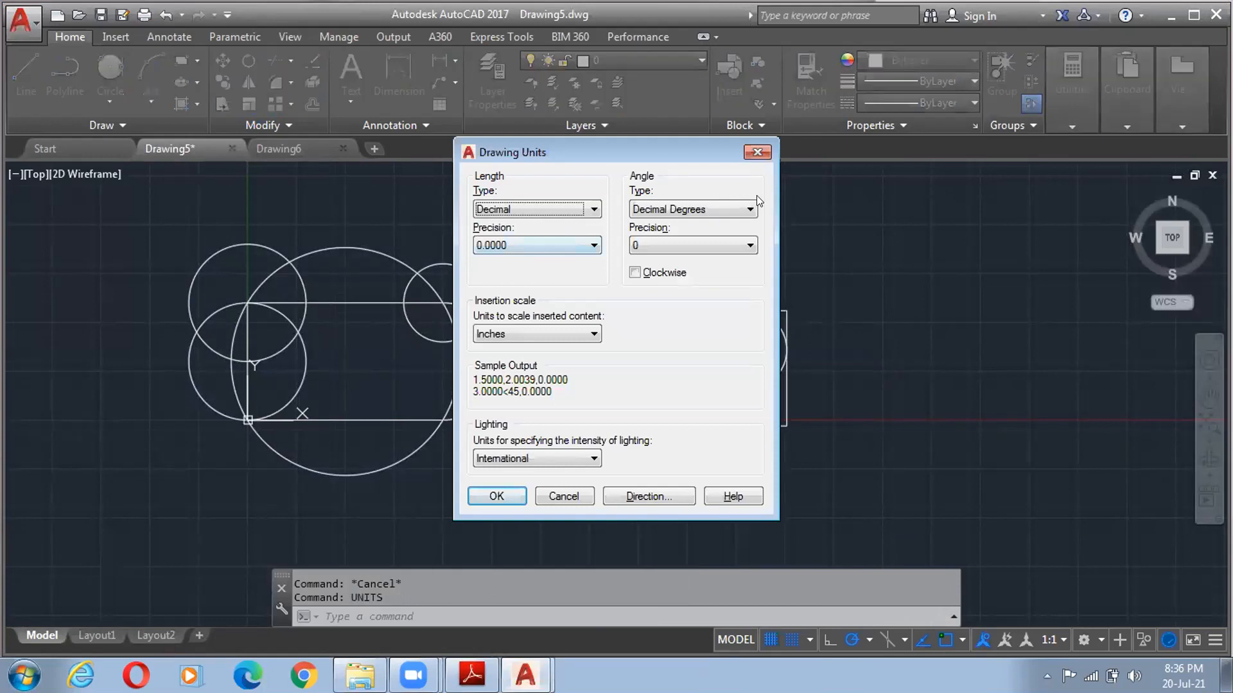
key("Tab")
key("Tab")
left_click(524, 246)
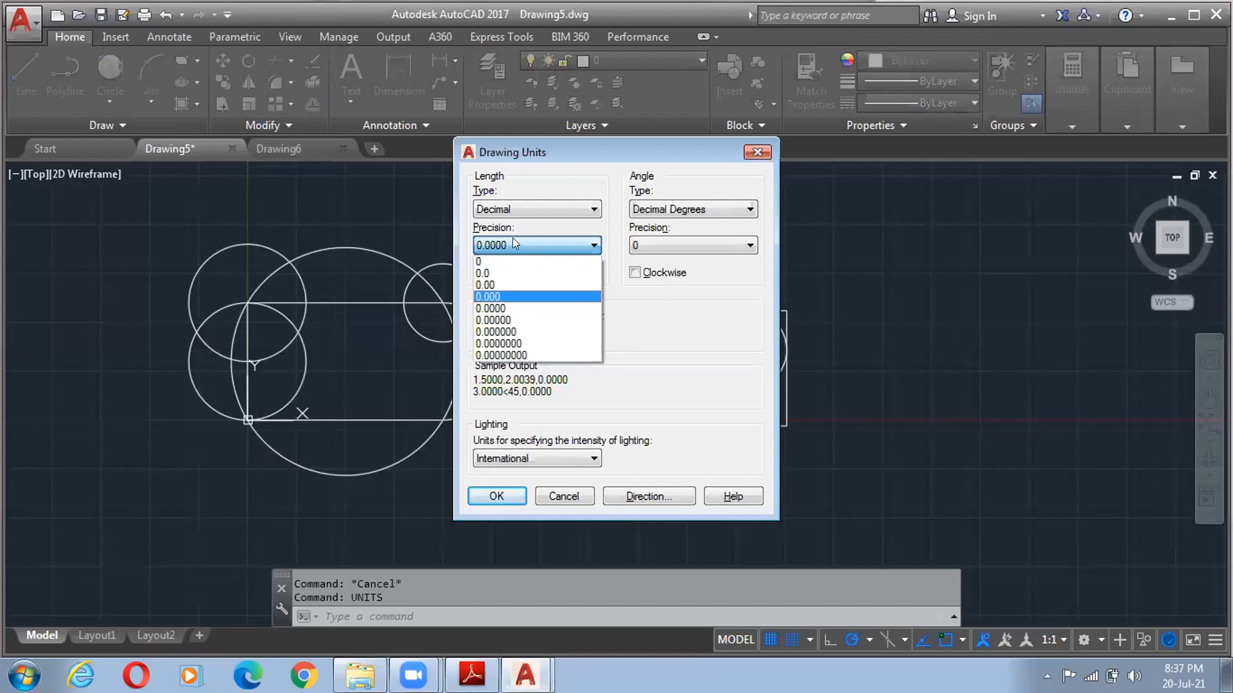
left_click(508, 292)
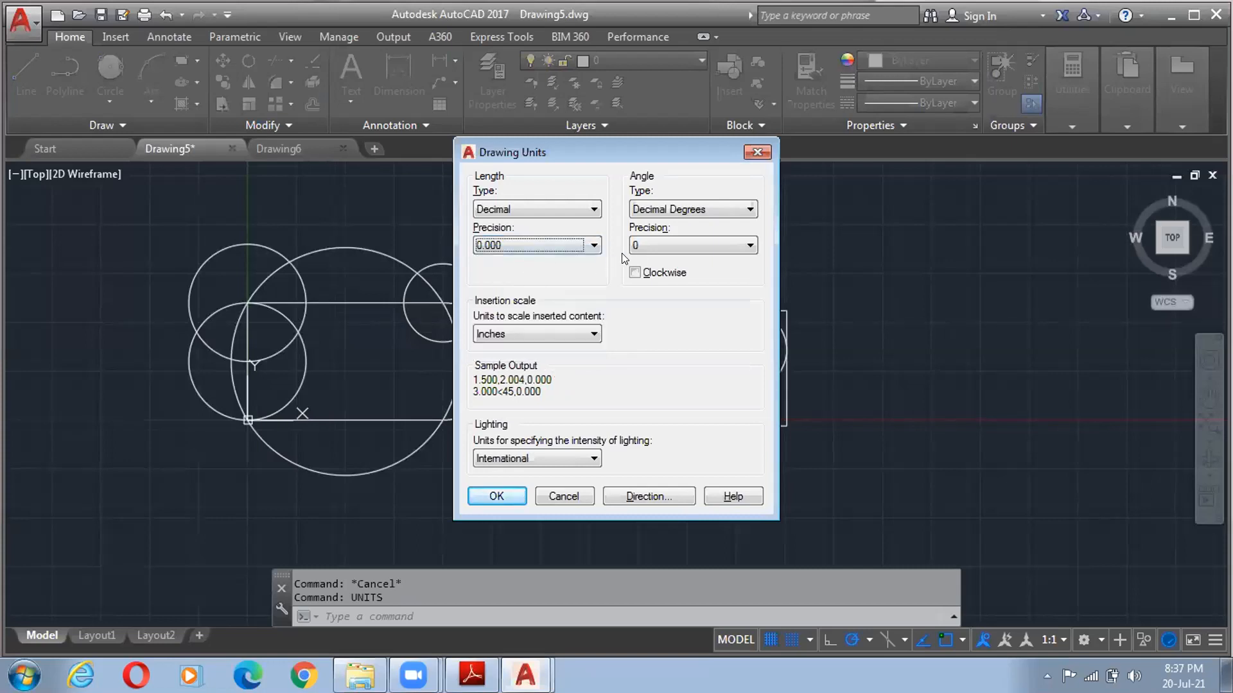
left_click(641, 246)
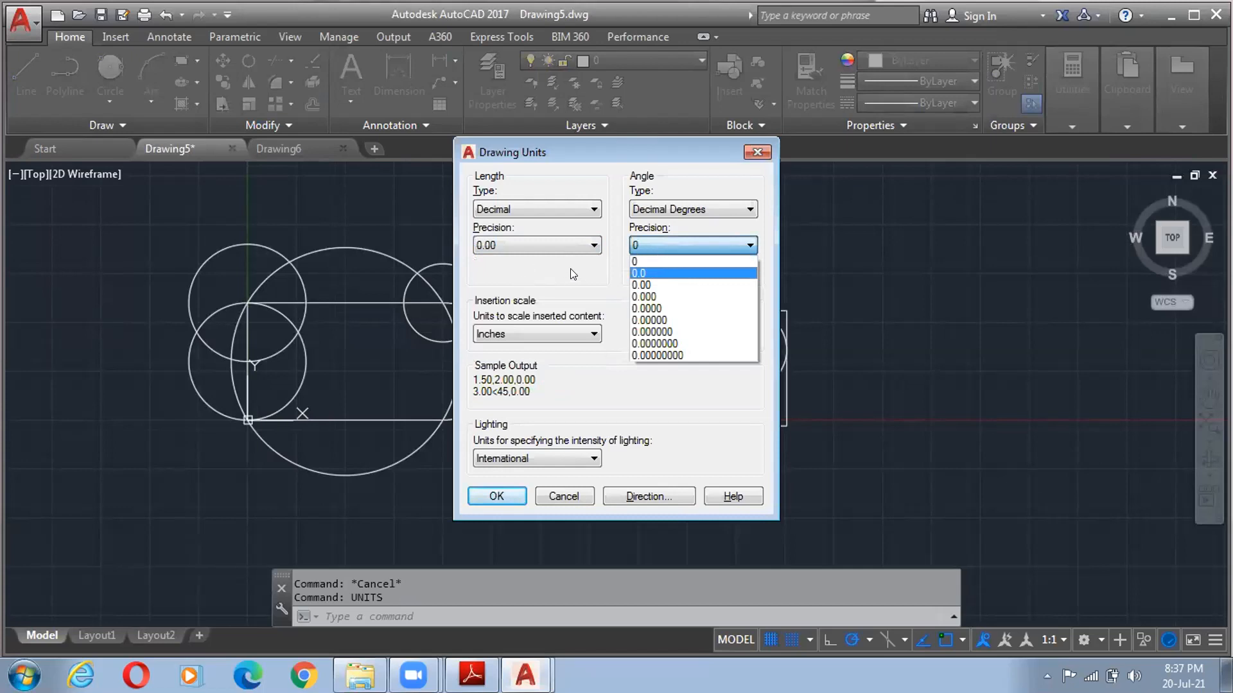
left_click(532, 336)
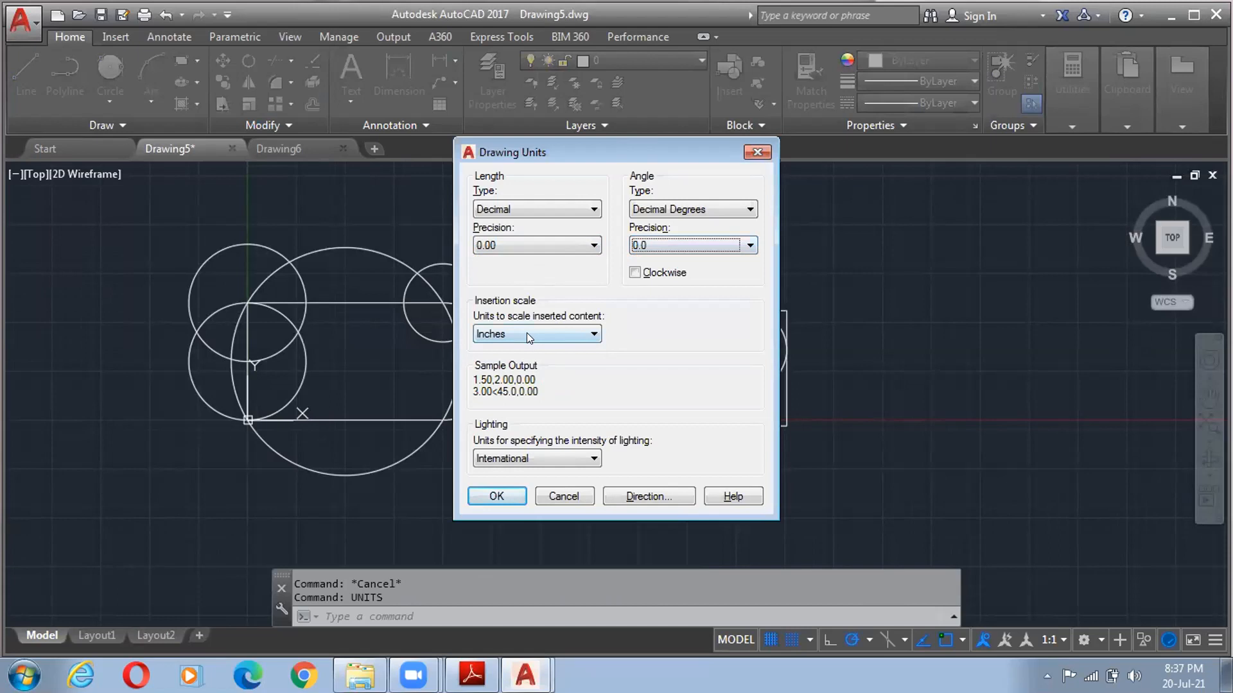
- Set the units for scaling inserted content to Centimeters and apply the drawing units
left_click(526, 333)
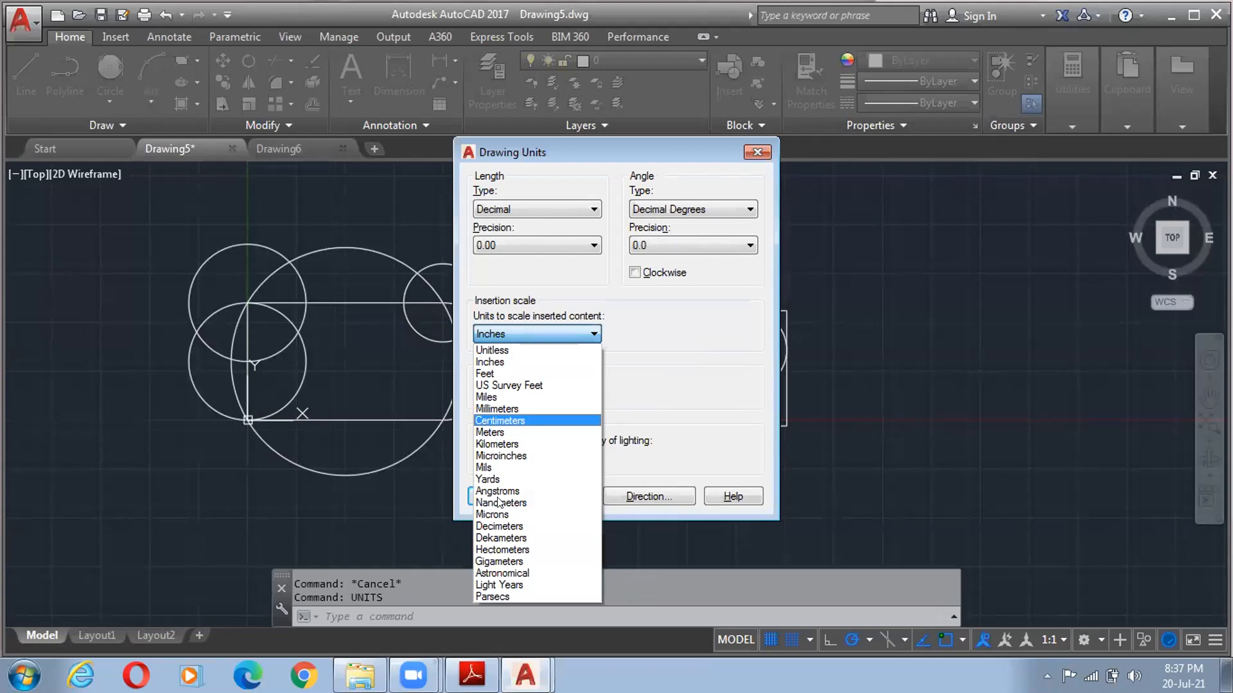
left_click(500, 421)
left_click(494, 496)
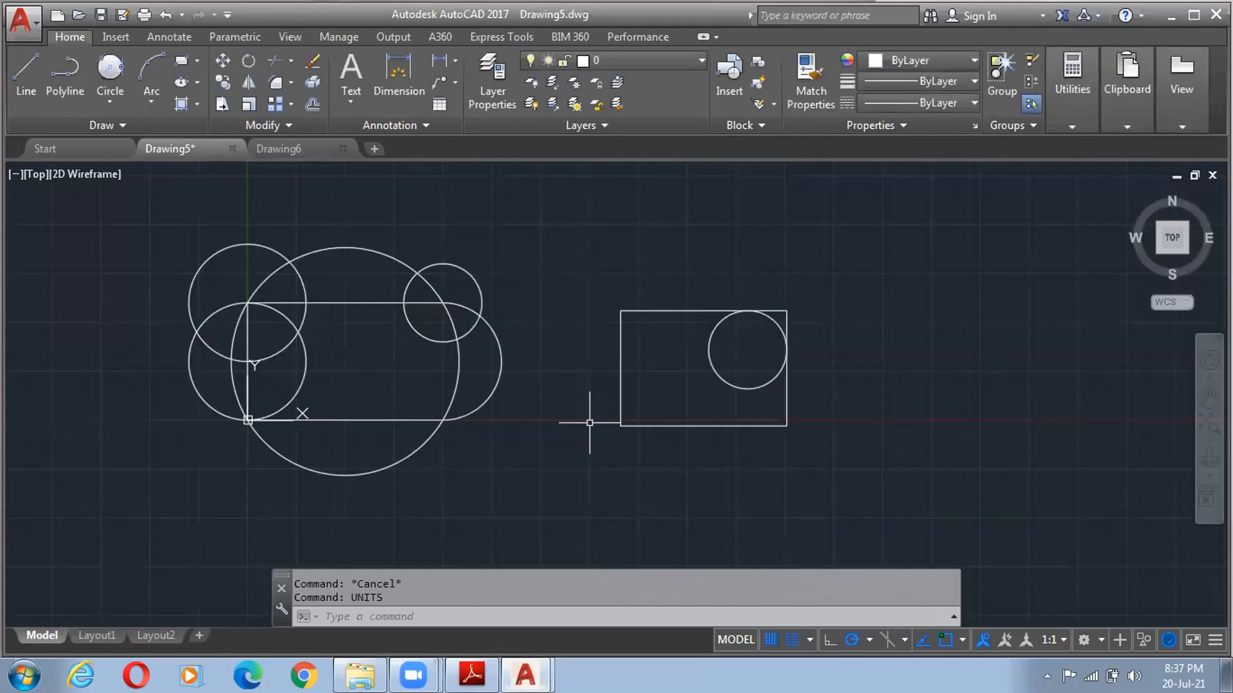
left_click(100, 100)
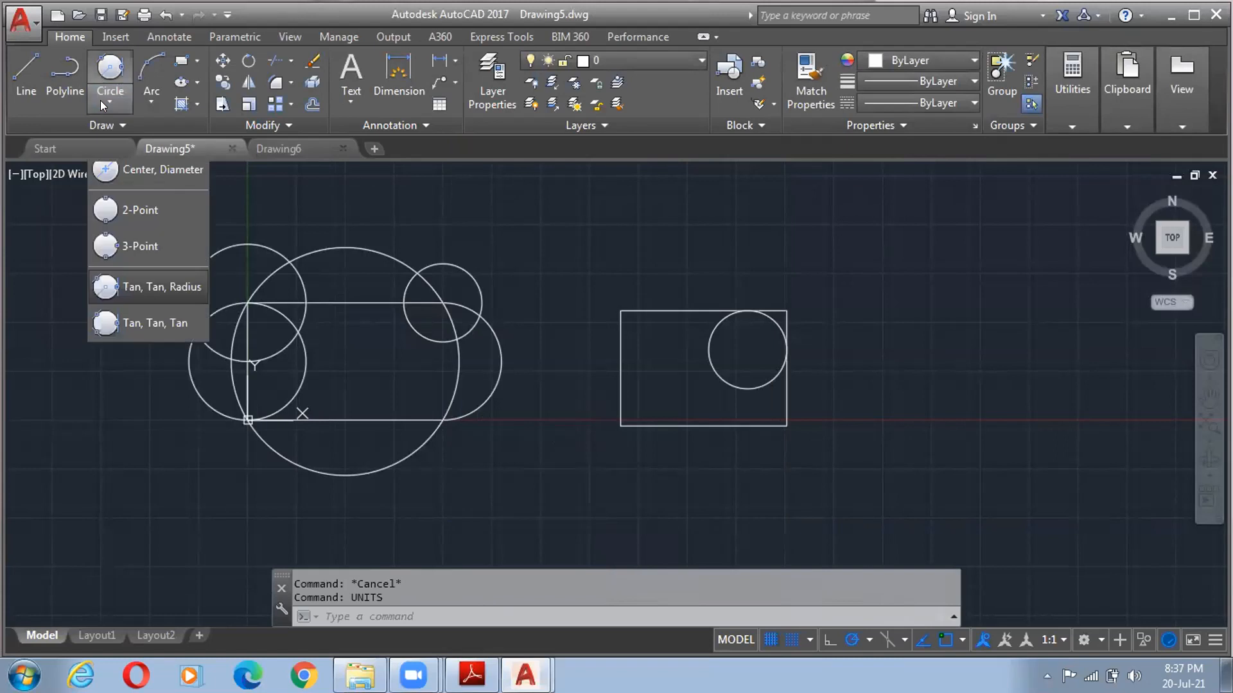
left_click(680, 306)
left_click(678, 311)
key("Escape")
left_click(677, 303)
left_click(669, 312)
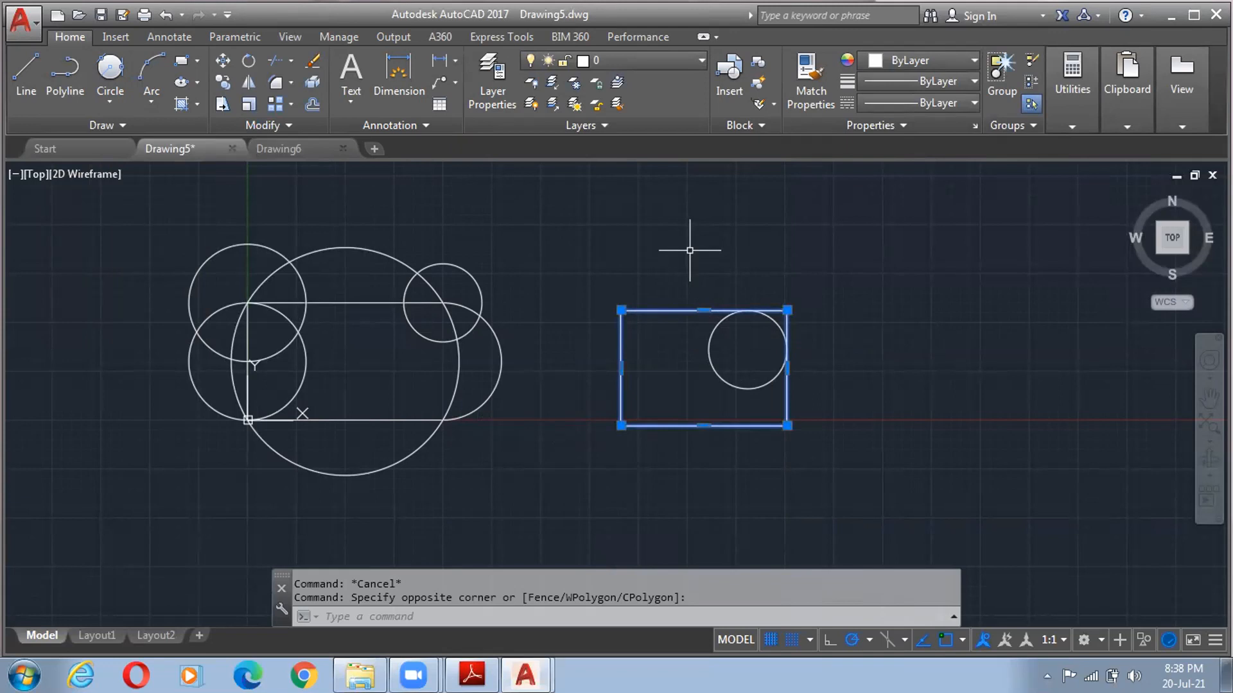
key("Escape")
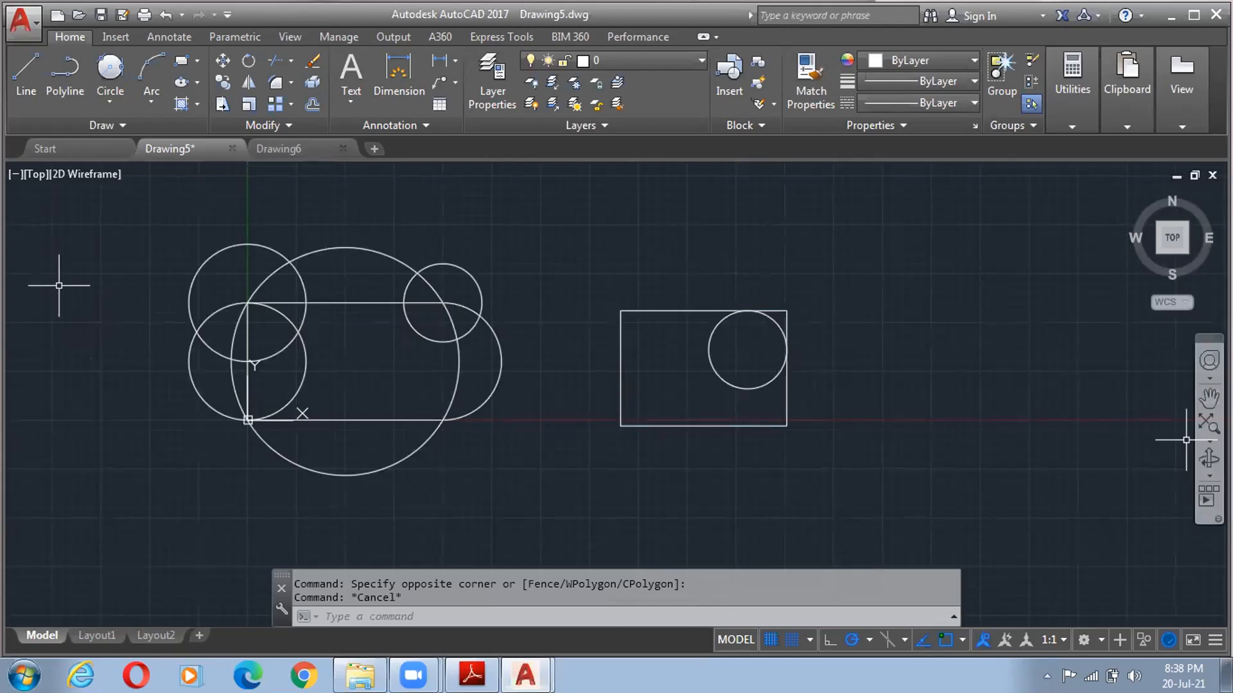
- Add a horizontal linear dimension above the separate rectangle spanning its top edge, and inspect the dimension text
middle_click_drag(546, 231, 532, 262)
left_click(440, 61)
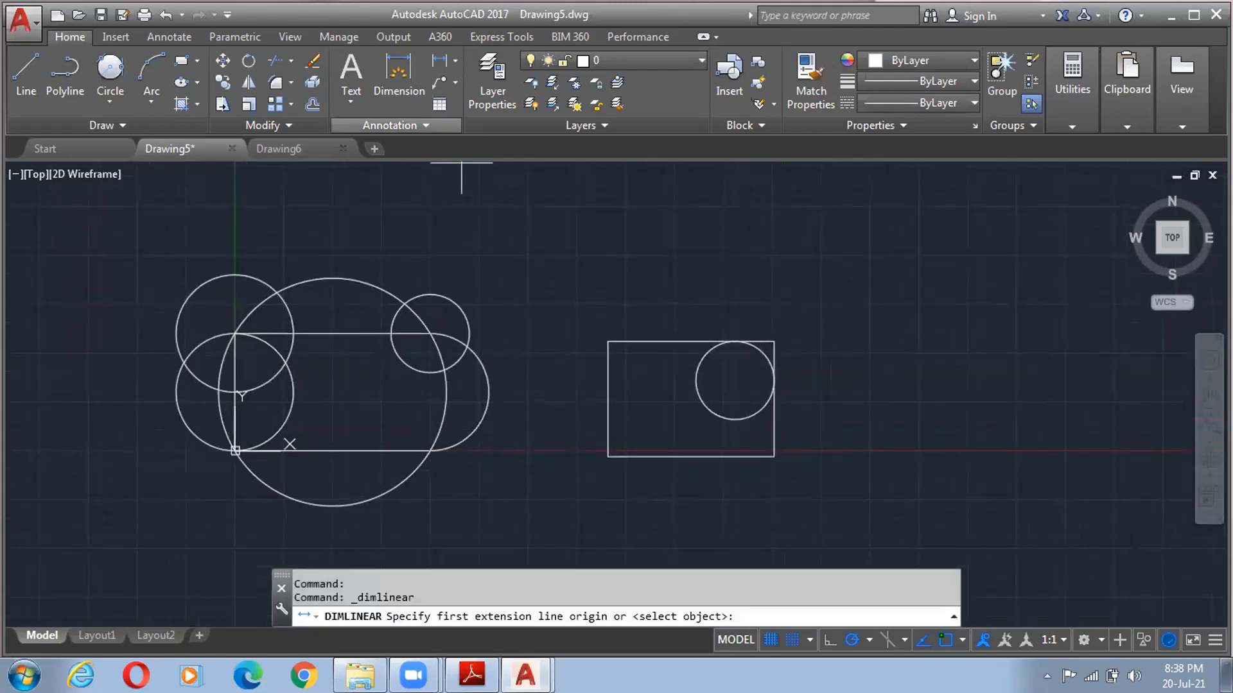
left_click(609, 341)
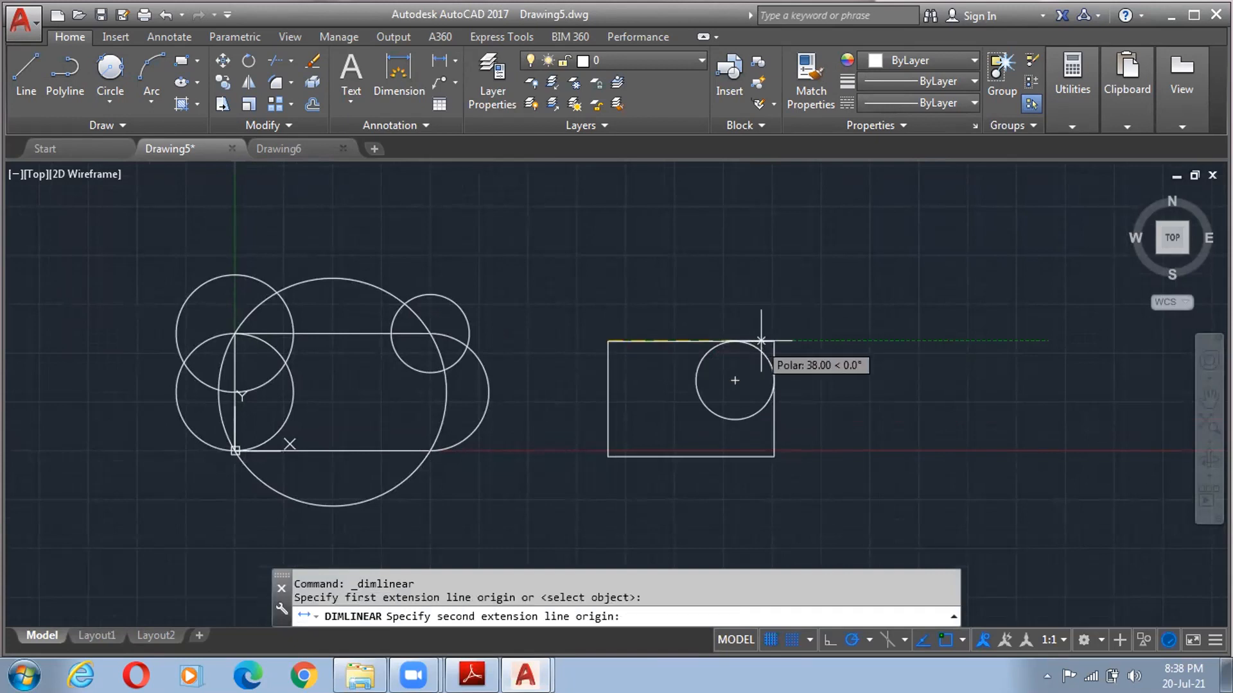
left_click(761, 340)
left_click(697, 286)
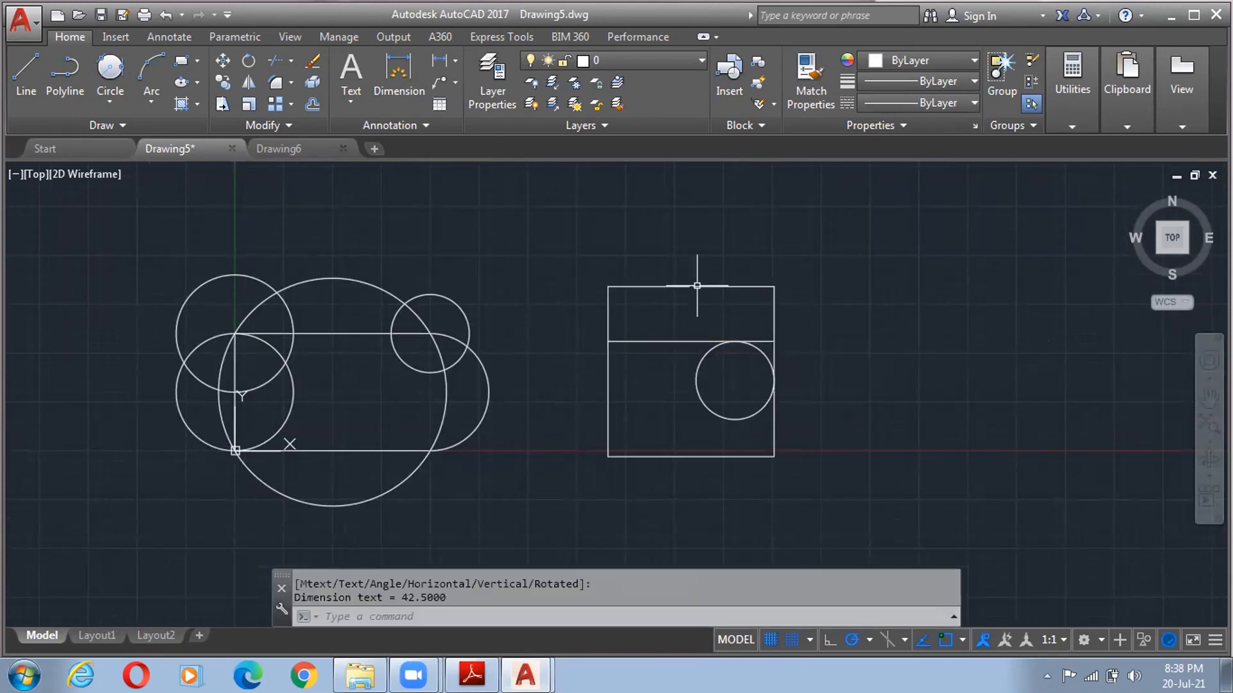
scroll(697, 287, "up", 10)
middle_click_drag(815, 474, 664, 259)
scroll(681, 304, "up", 2)
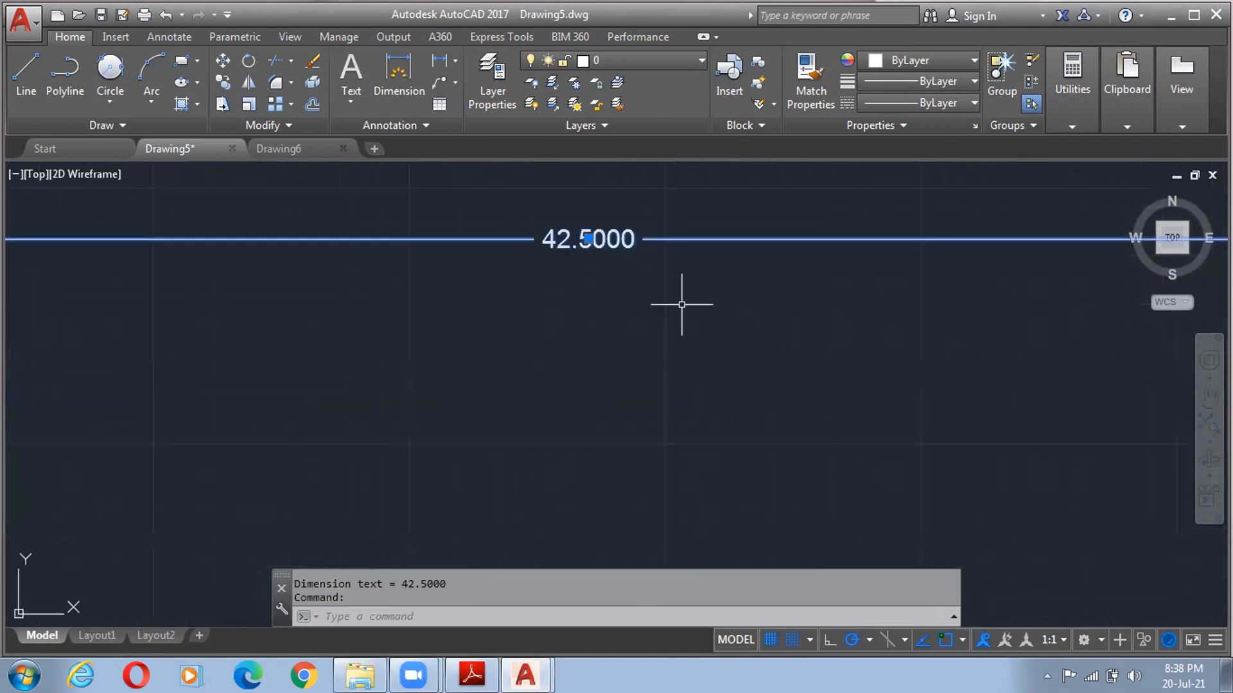
scroll(682, 304, "down", 6)
middle_click_drag(886, 426, 702, 330)
key("Escape")
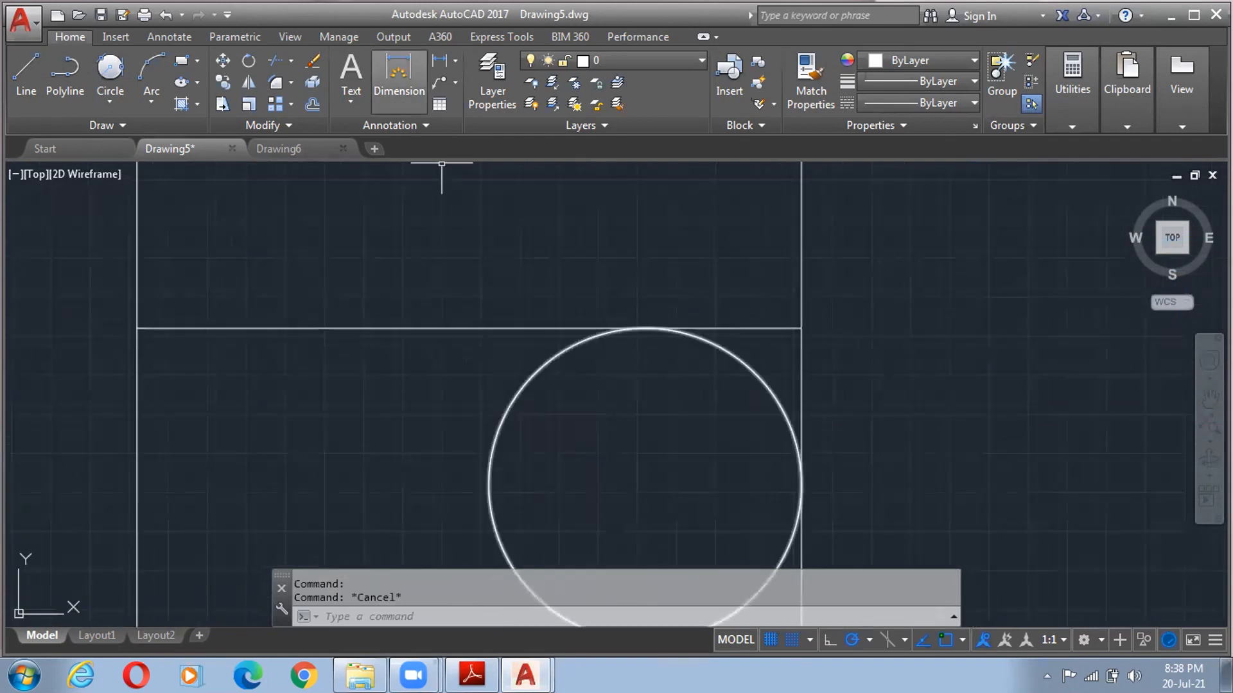
- Add a vertical linear dimension from the center of the circle inside the rectangle to its topmost point
left_click(439, 60)
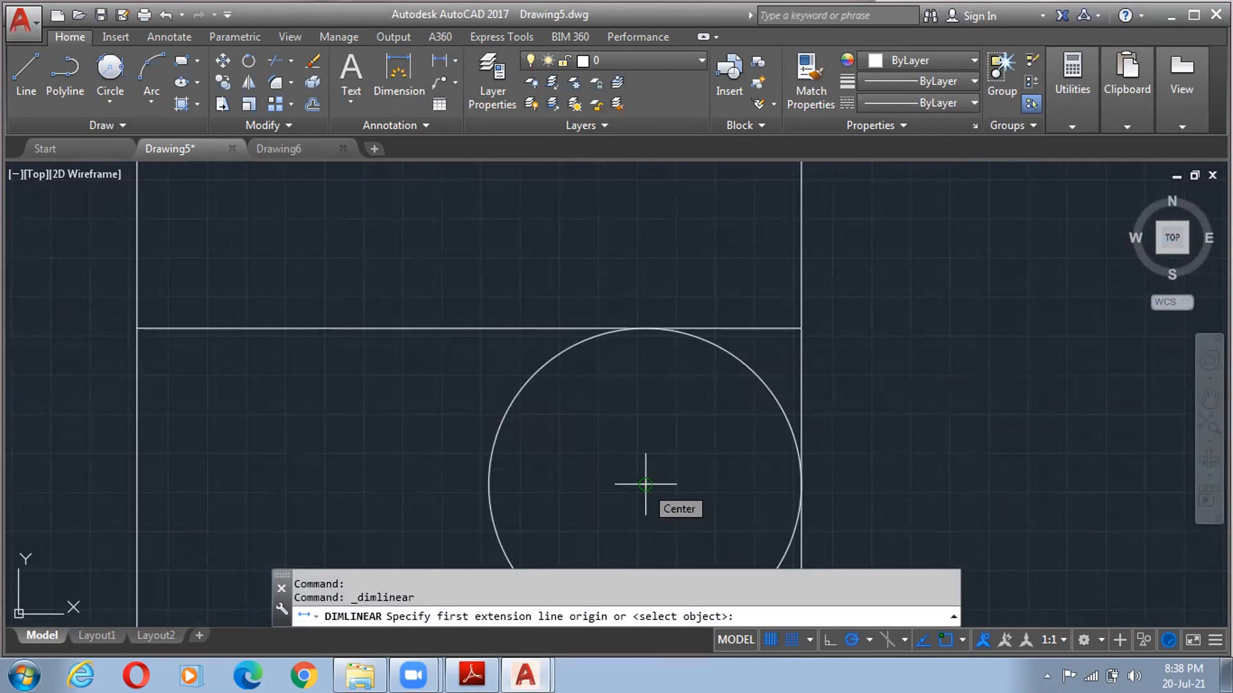
left_click(646, 484)
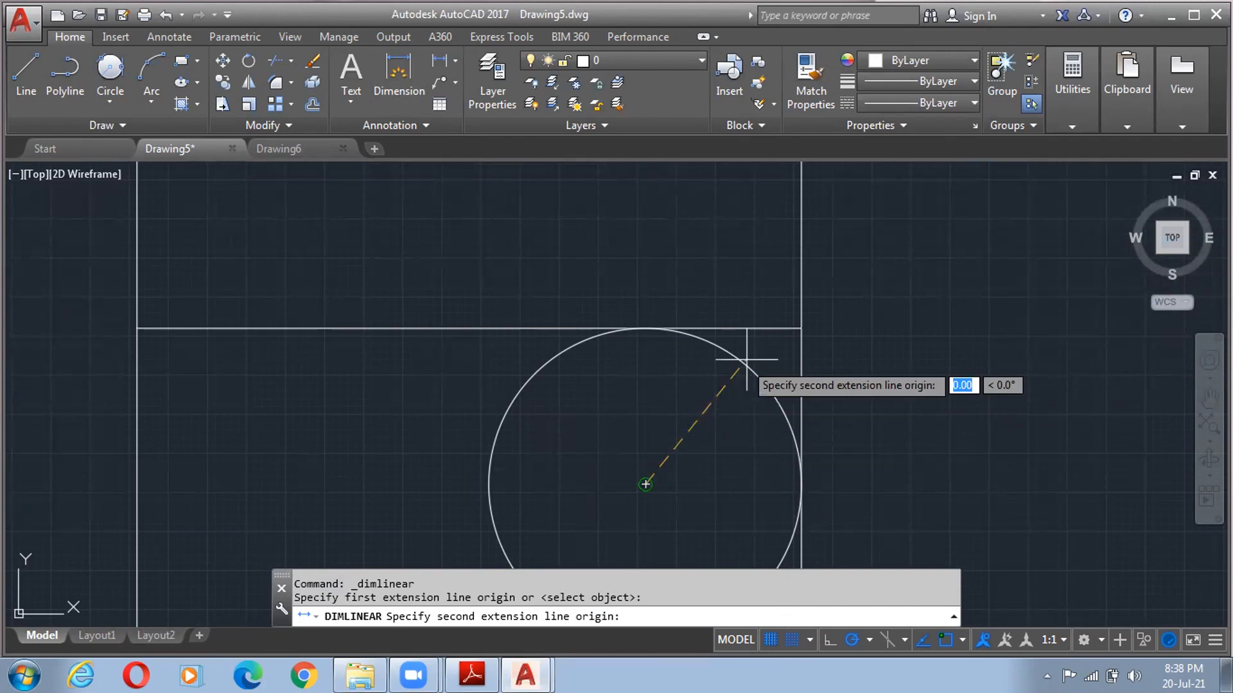
left_click(646, 329)
left_click(666, 411)
scroll(668, 414, "up", 8)
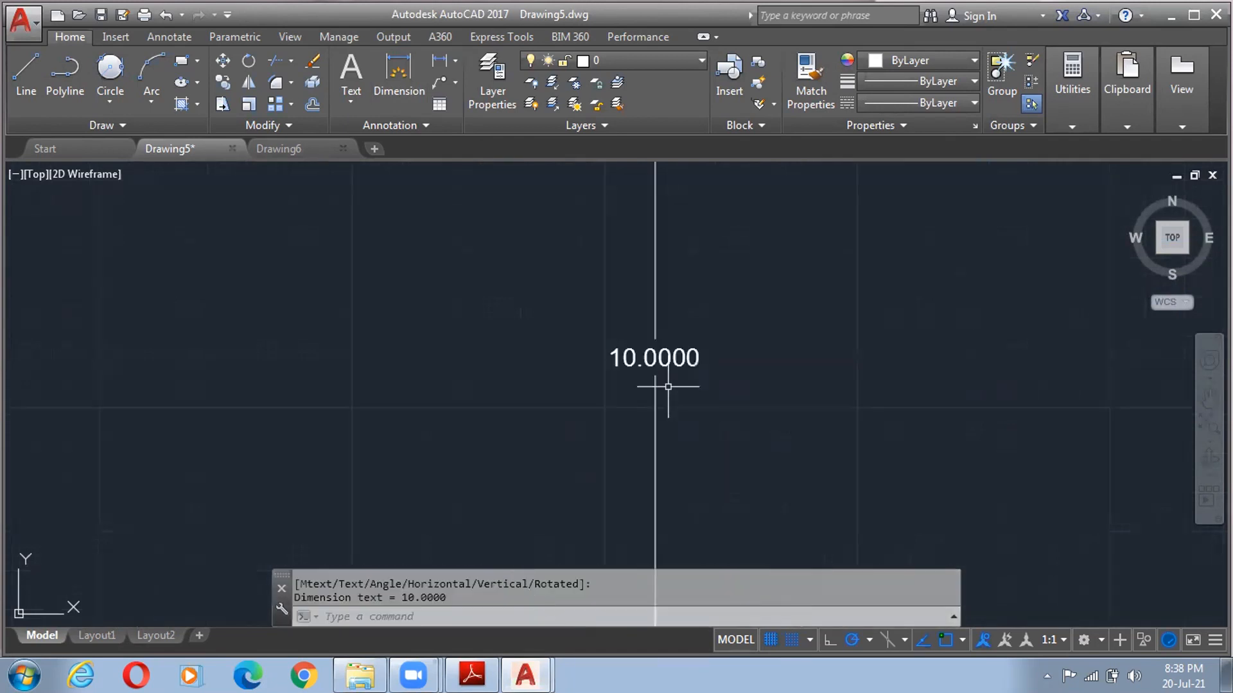
scroll(667, 387, "down", 8)
key("Escape")
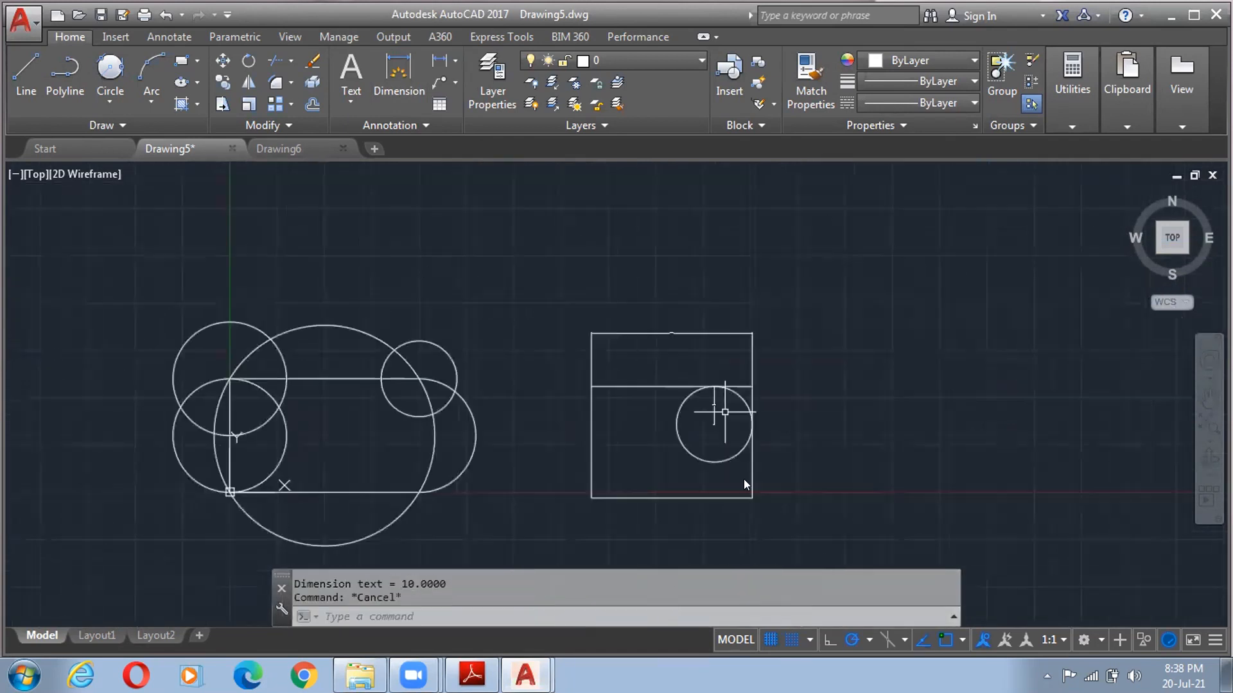
left_click(562, 272)
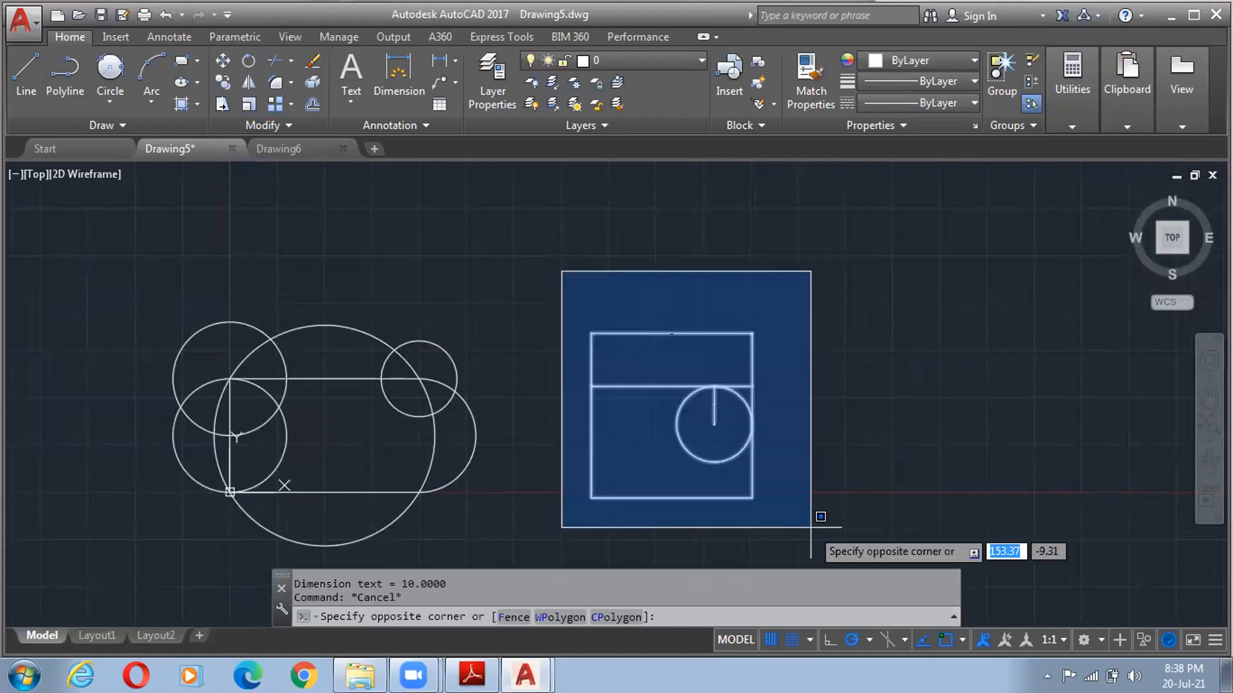
left_click(560, 315)
left_click(560, 315)
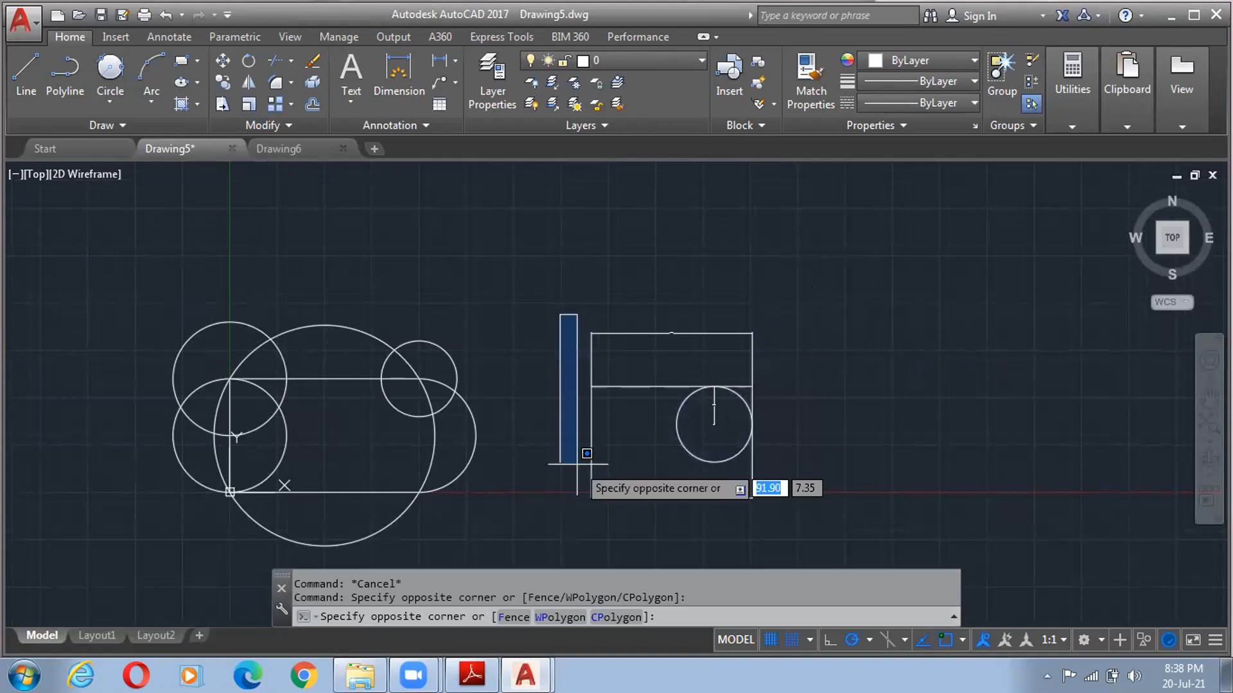
left_click(694, 372)
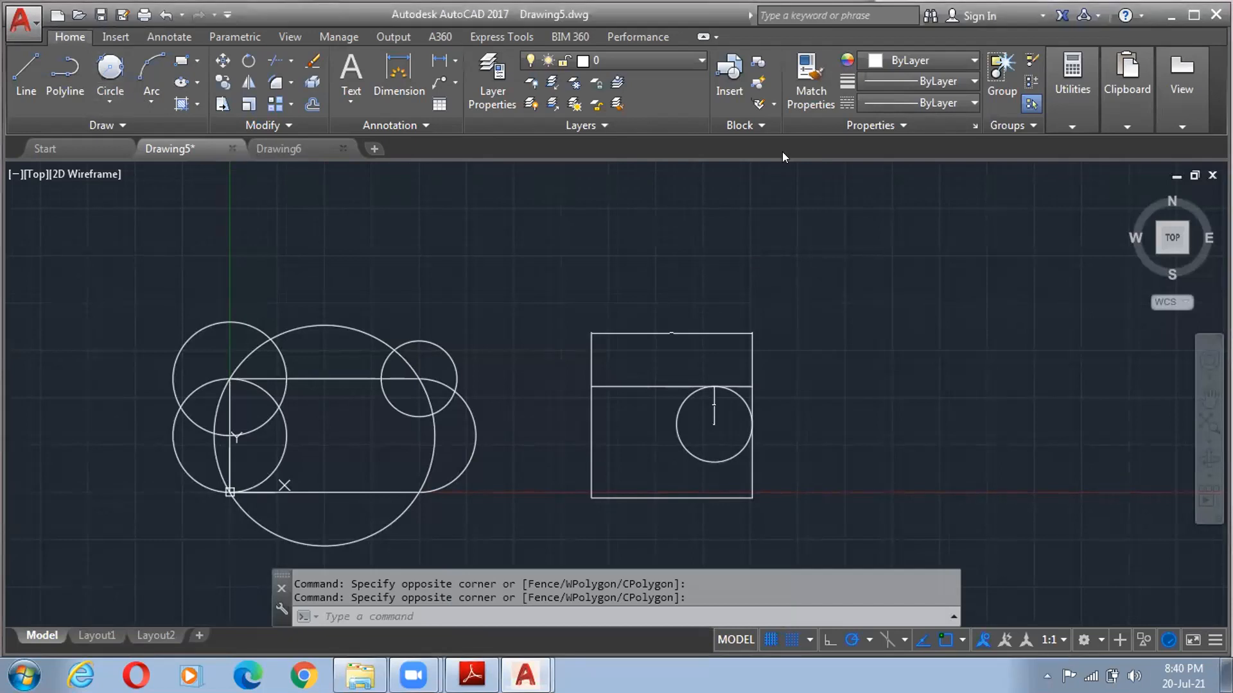
scroll(990, 357, "down", 4)
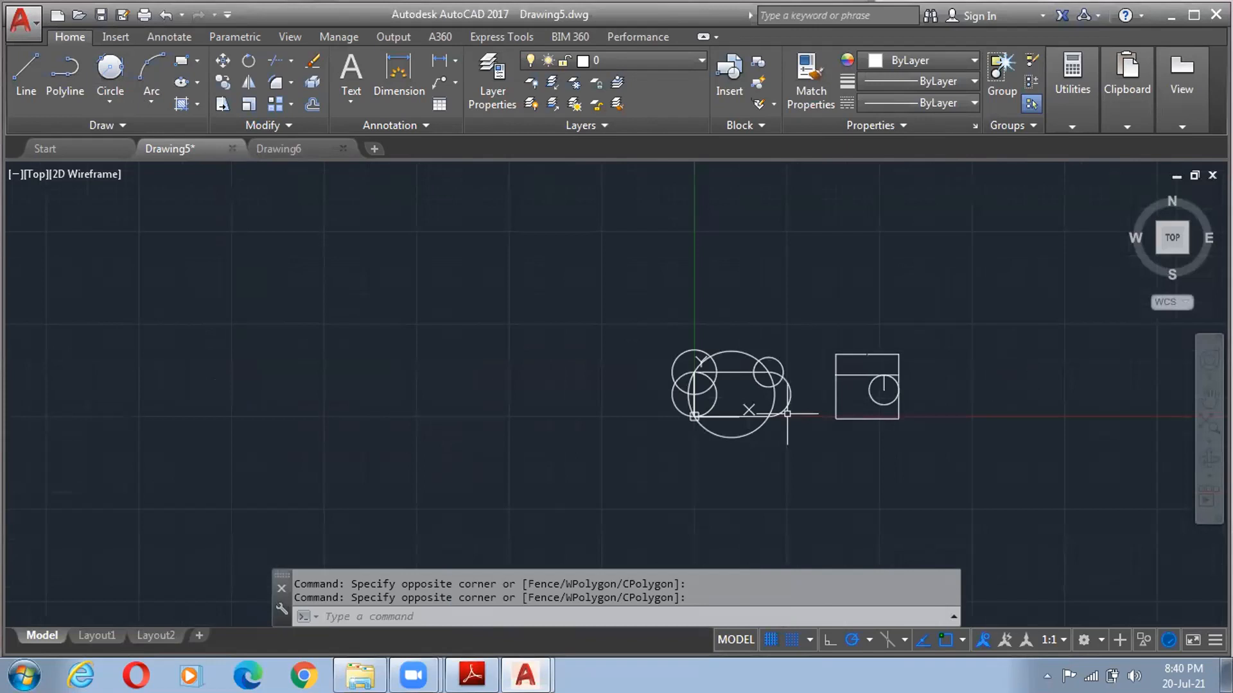
scroll(724, 358, "up", 1)
scroll(725, 357, "up", 2)
middle_click_drag(724, 352, 195, 271)
scroll(279, 274, "down", 2)
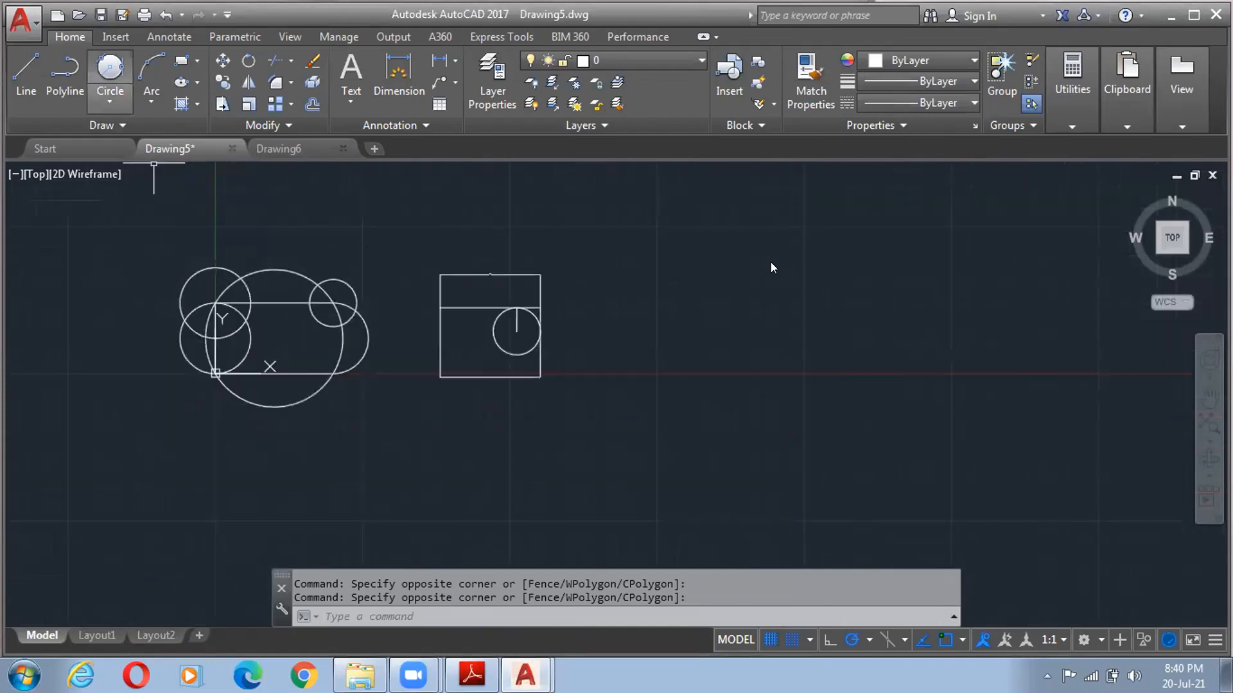
left_click(110, 100)
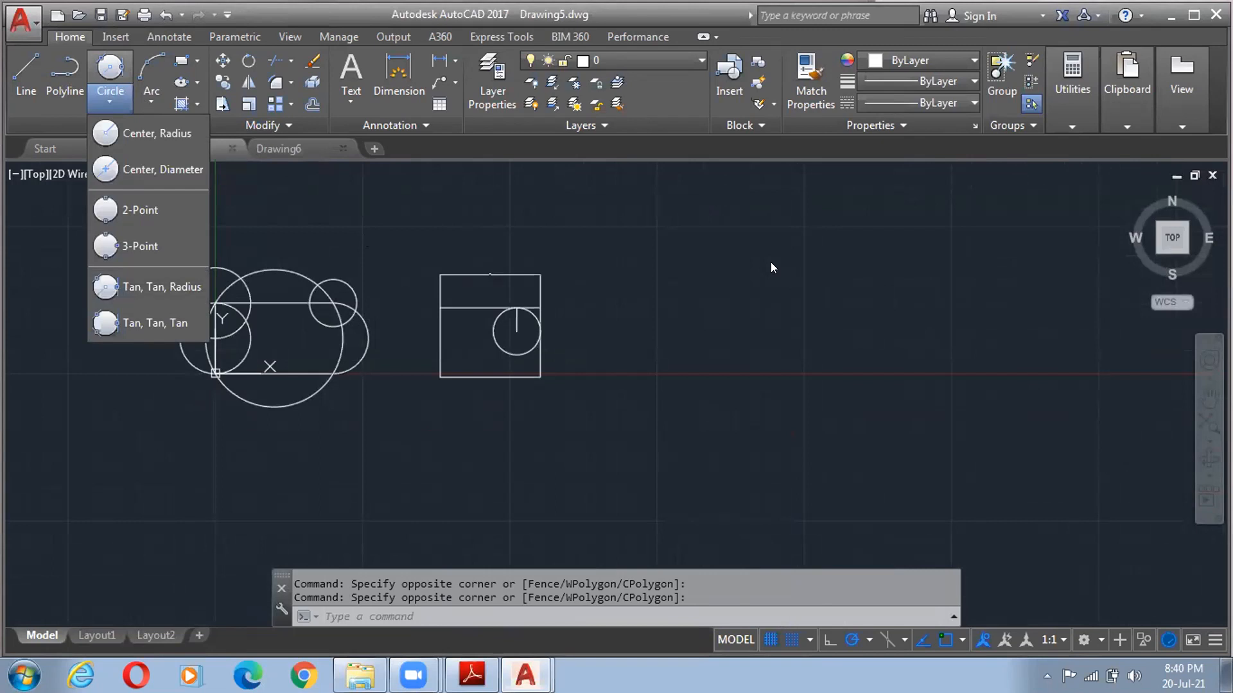
key("Escape")
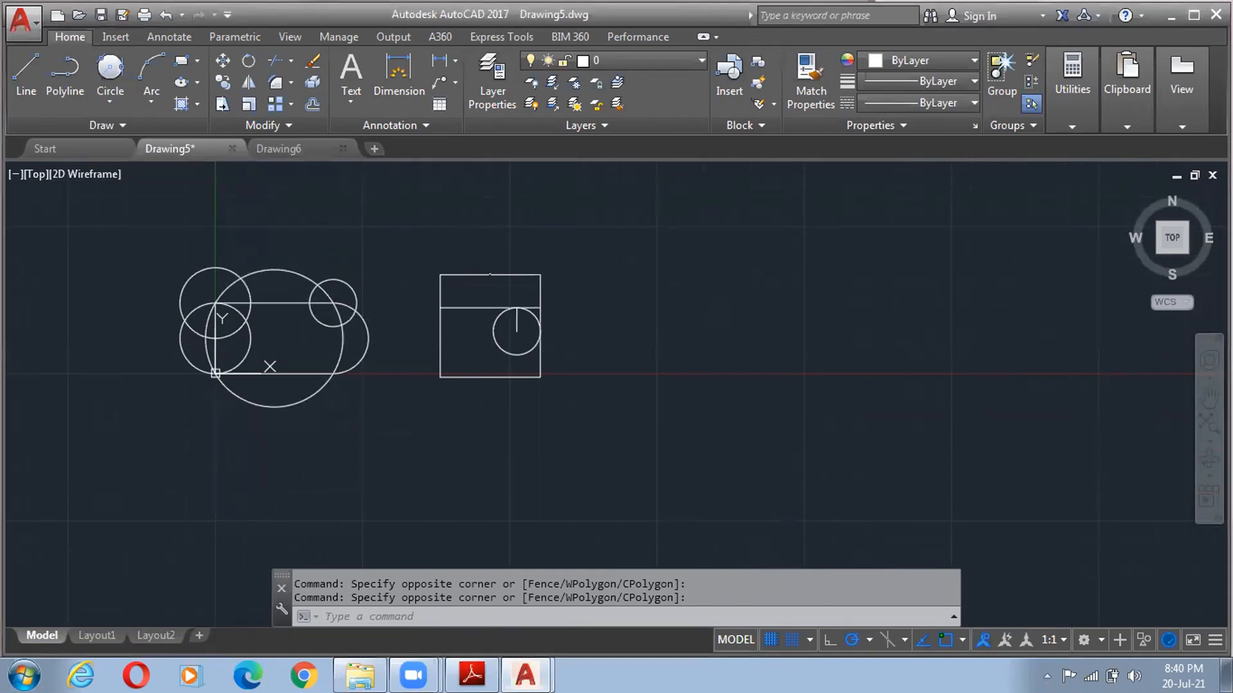
- Erase the horizontal dimension above the separate rectangle
left_click(506, 274)
key("Delete")
scroll(506, 274, "up", 4)
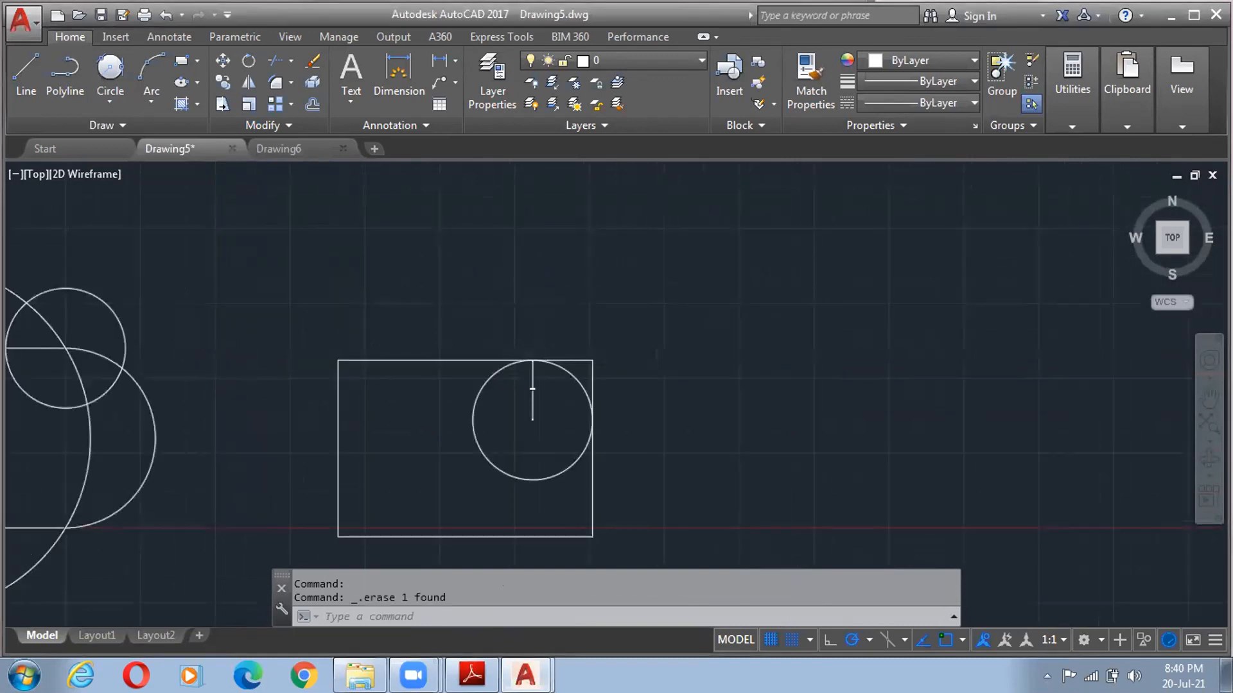
scroll(506, 273, "down", 2)
middle_click_drag(505, 273, 632, 294)
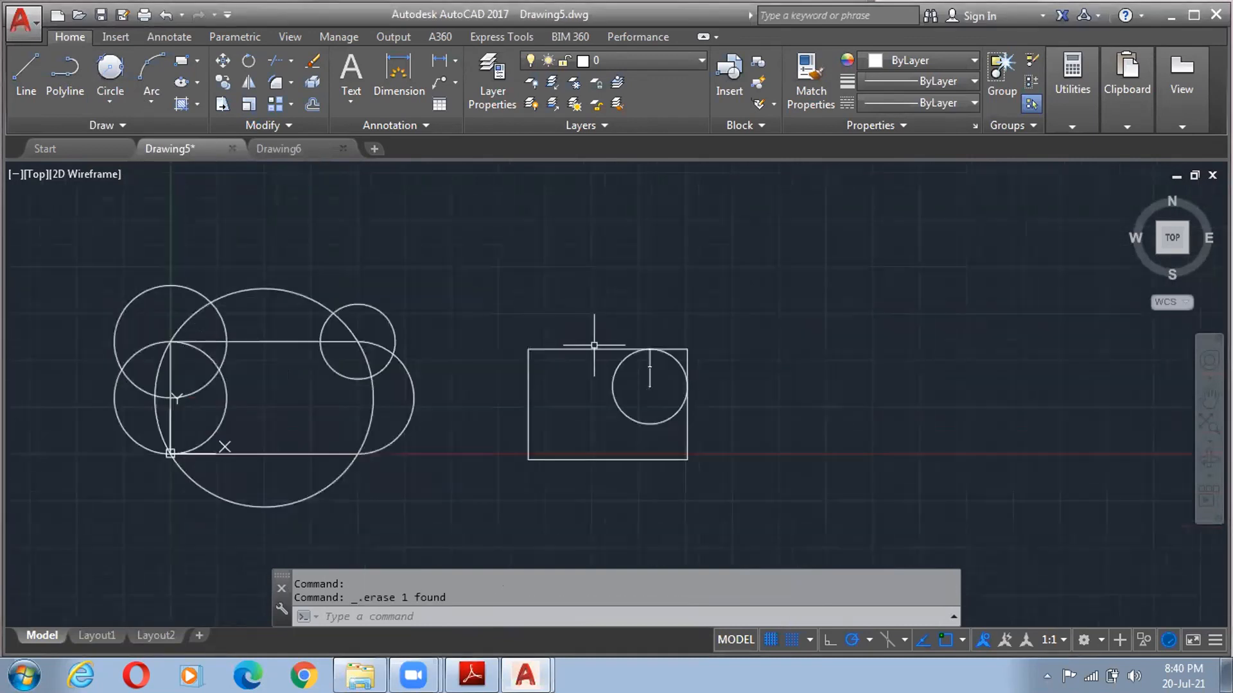
- Examine the vertical radius dimension inside the rectangle's circle up close
scroll(659, 375, "up", 4)
scroll(655, 373, "up", 4)
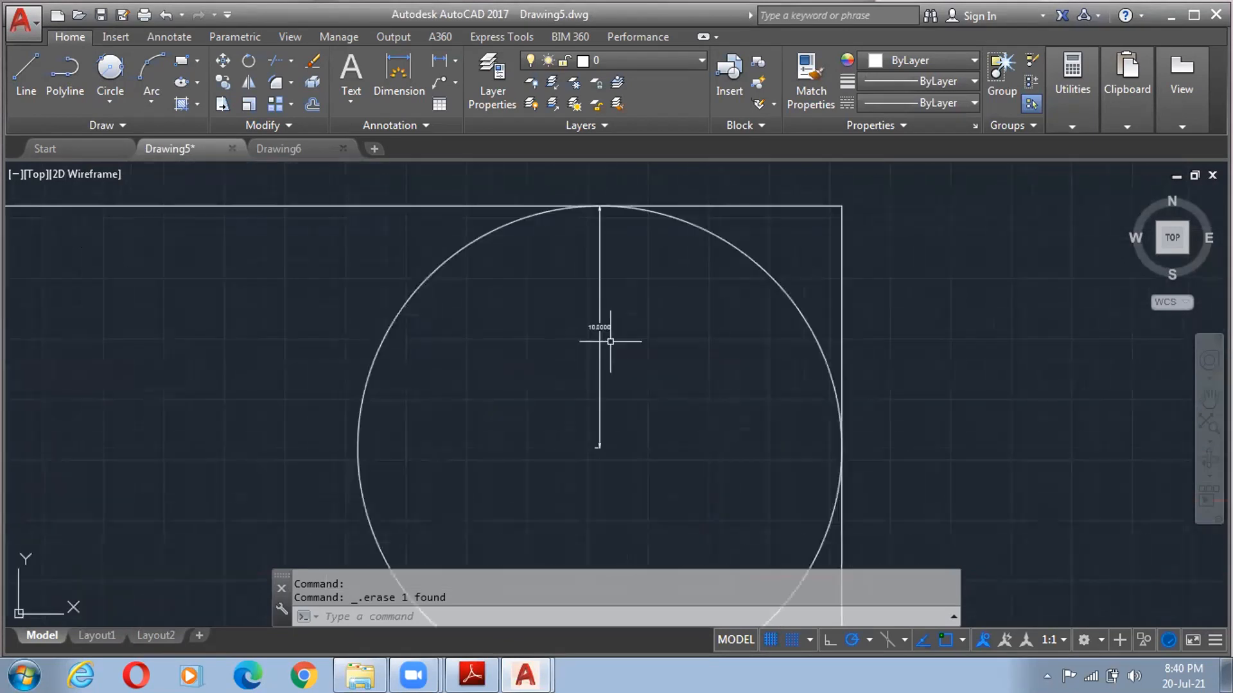
left_click(599, 329)
key("Escape")
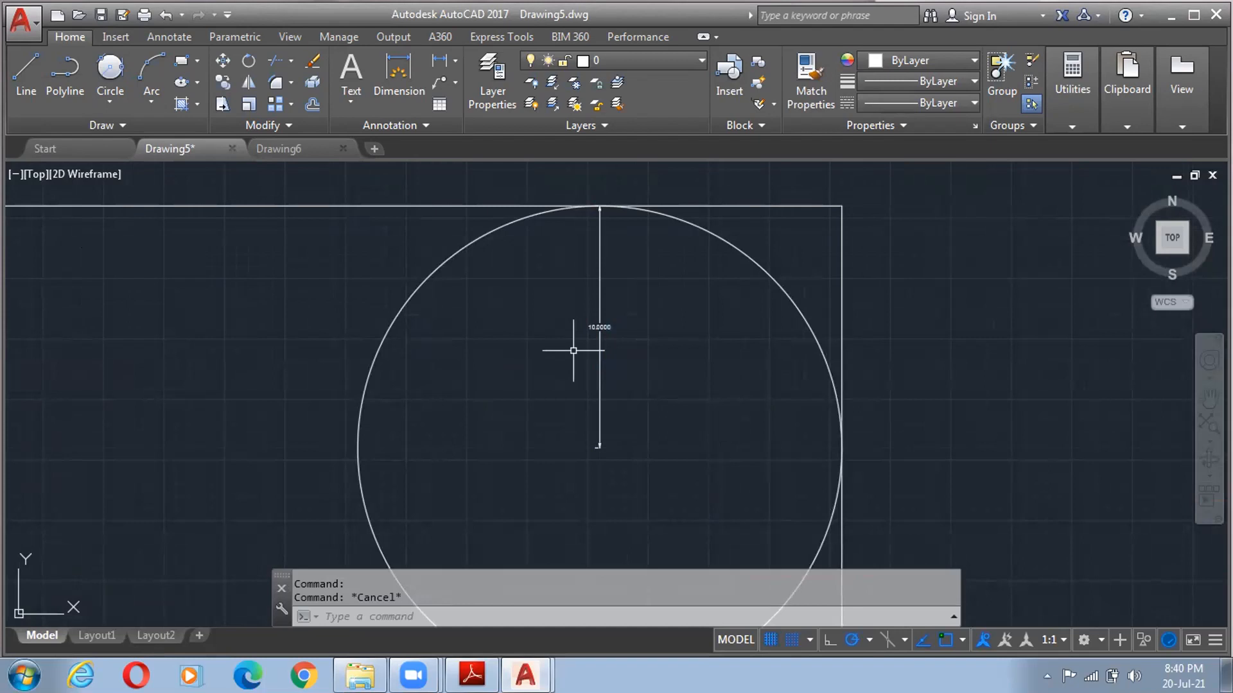
middle_click_drag(558, 349, 719, 309)
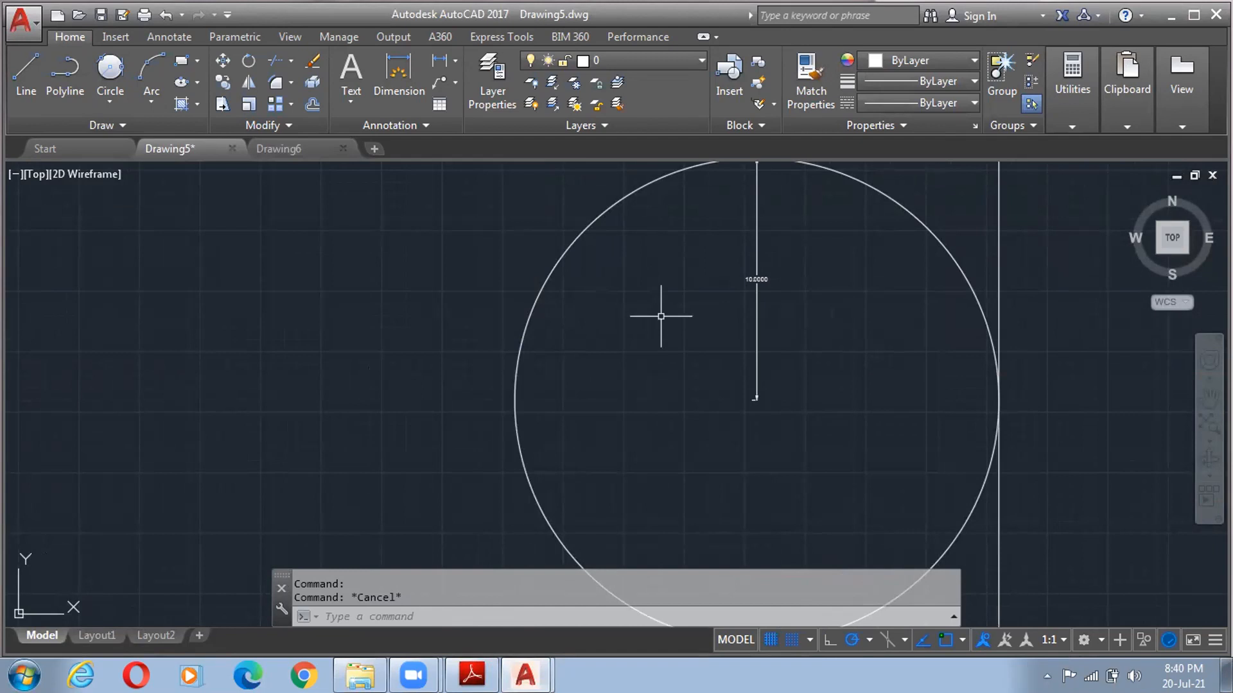
scroll(660, 316, "down", 6)
middle_click_drag(405, 361, 531, 350)
scroll(497, 354, "down", 2)
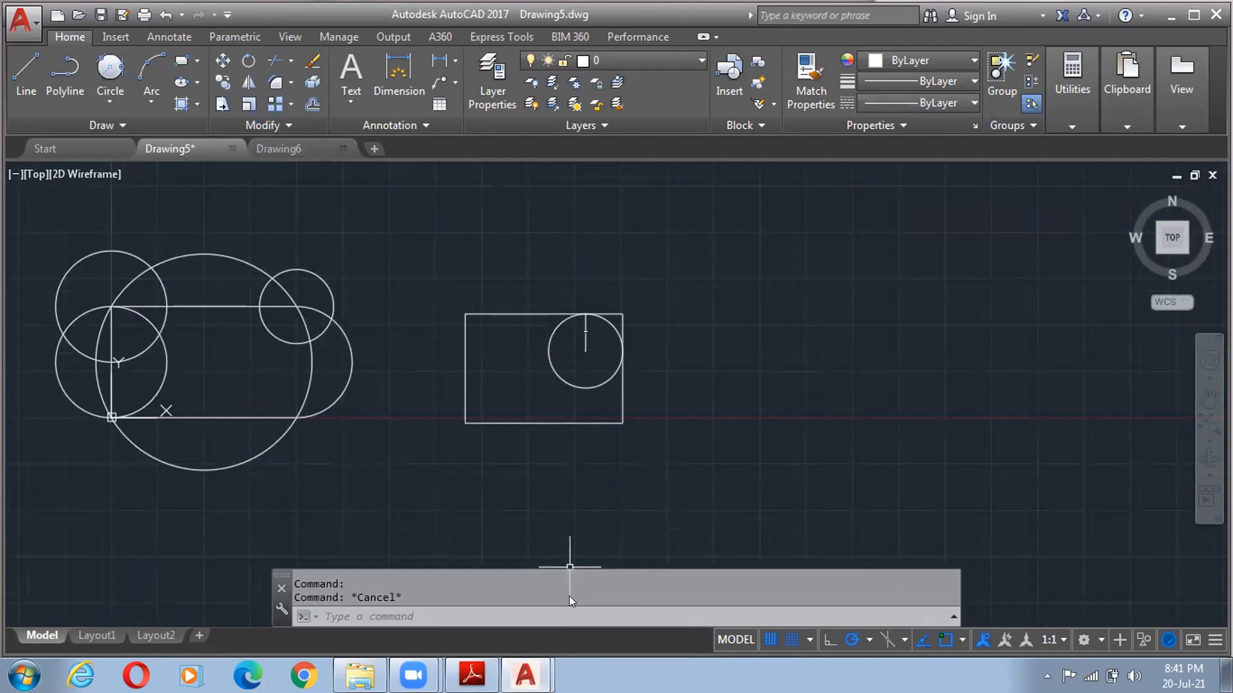
- Close the Drawing6 drawing, keeping Drawing5 open
left_click(526, 674)
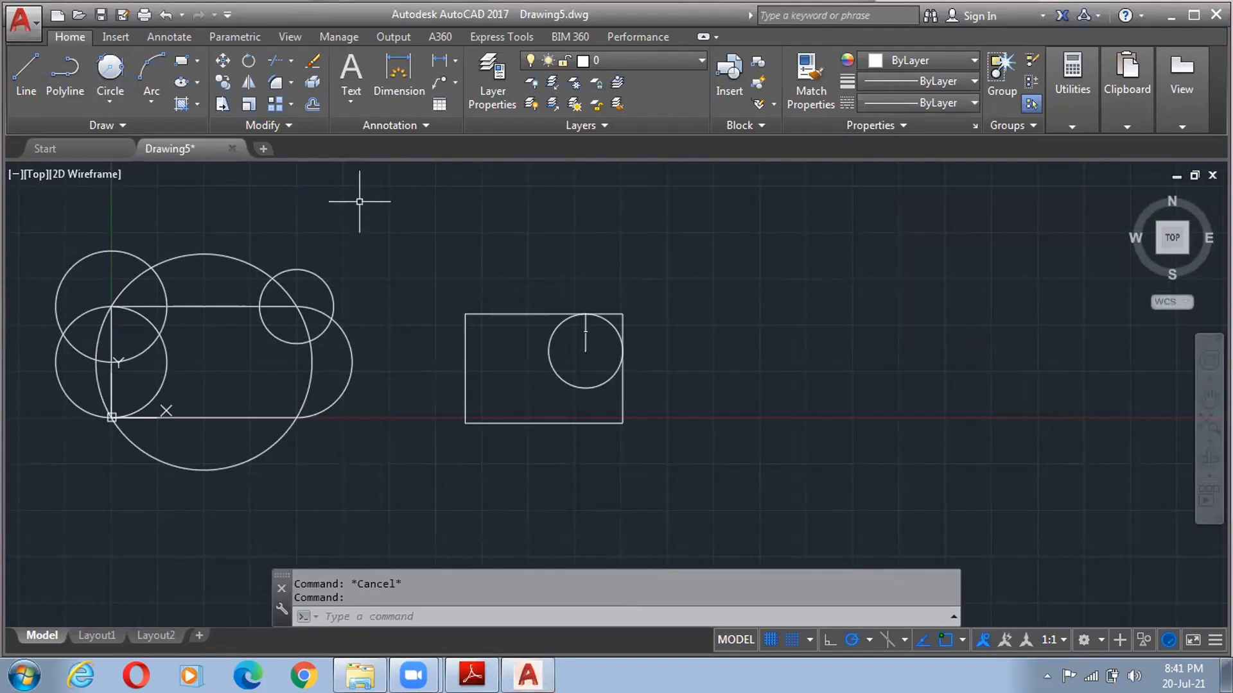
left_click(110, 100)
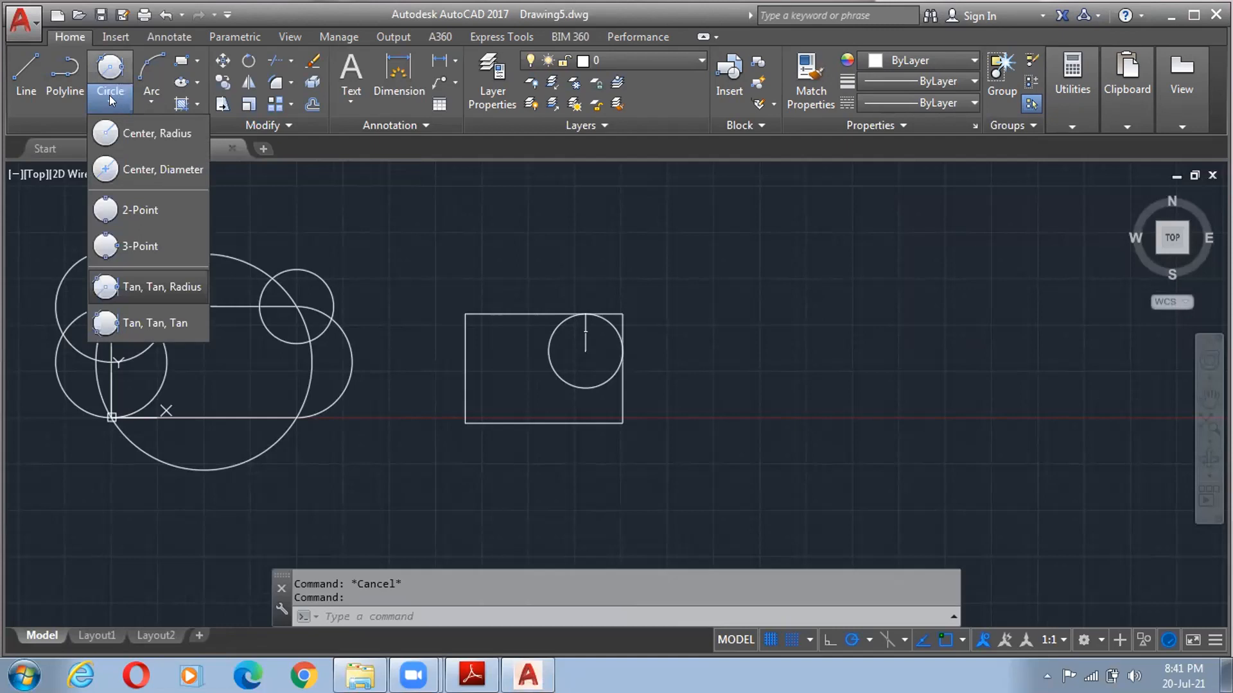
left_click(108, 95)
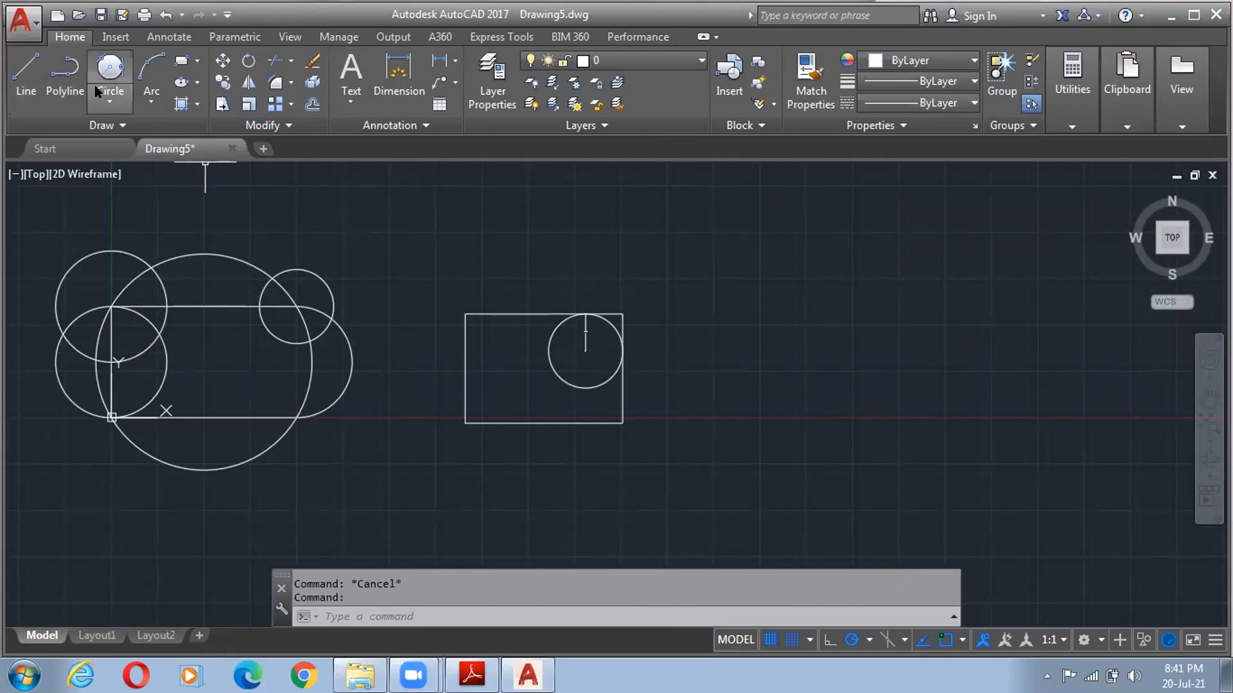
left_click(117, 105)
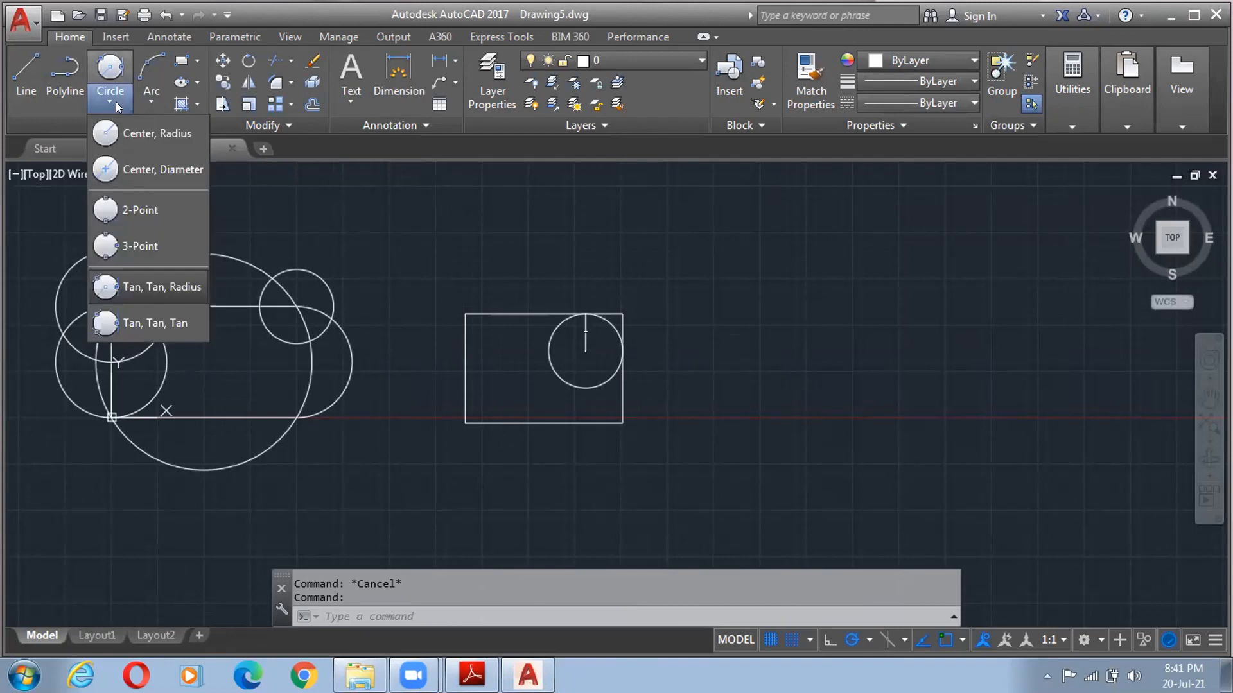
left_click(116, 101)
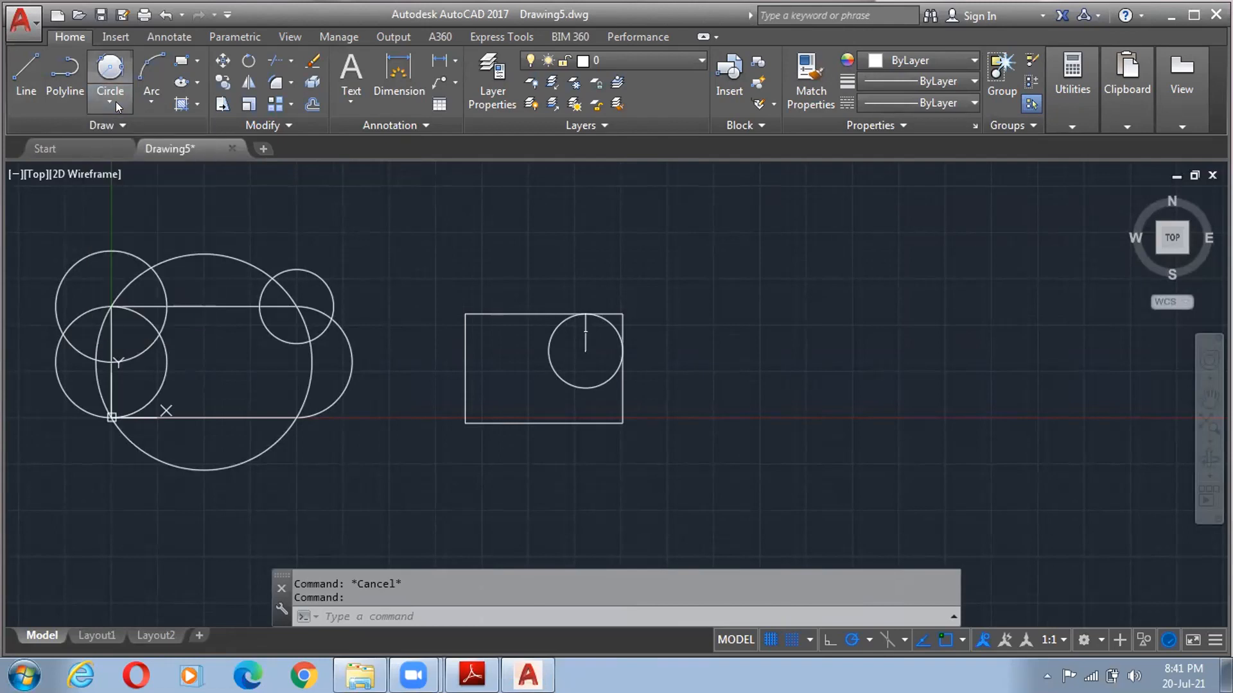
left_click(117, 98)
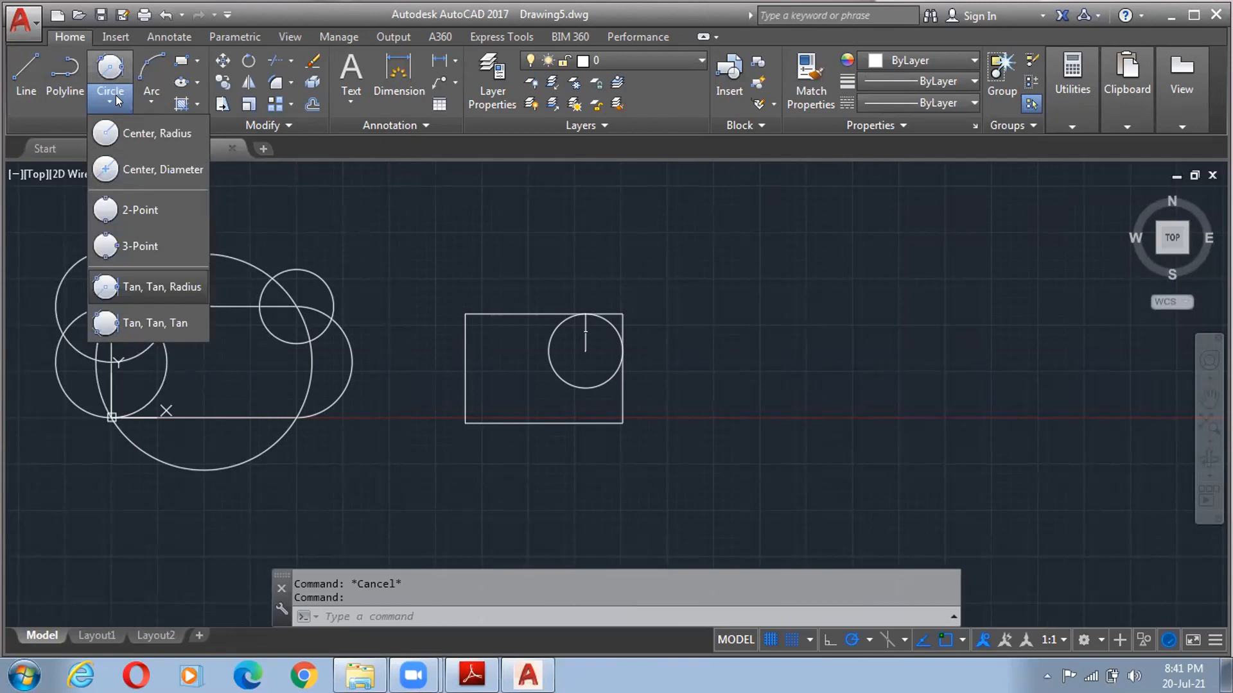
left_click(116, 95)
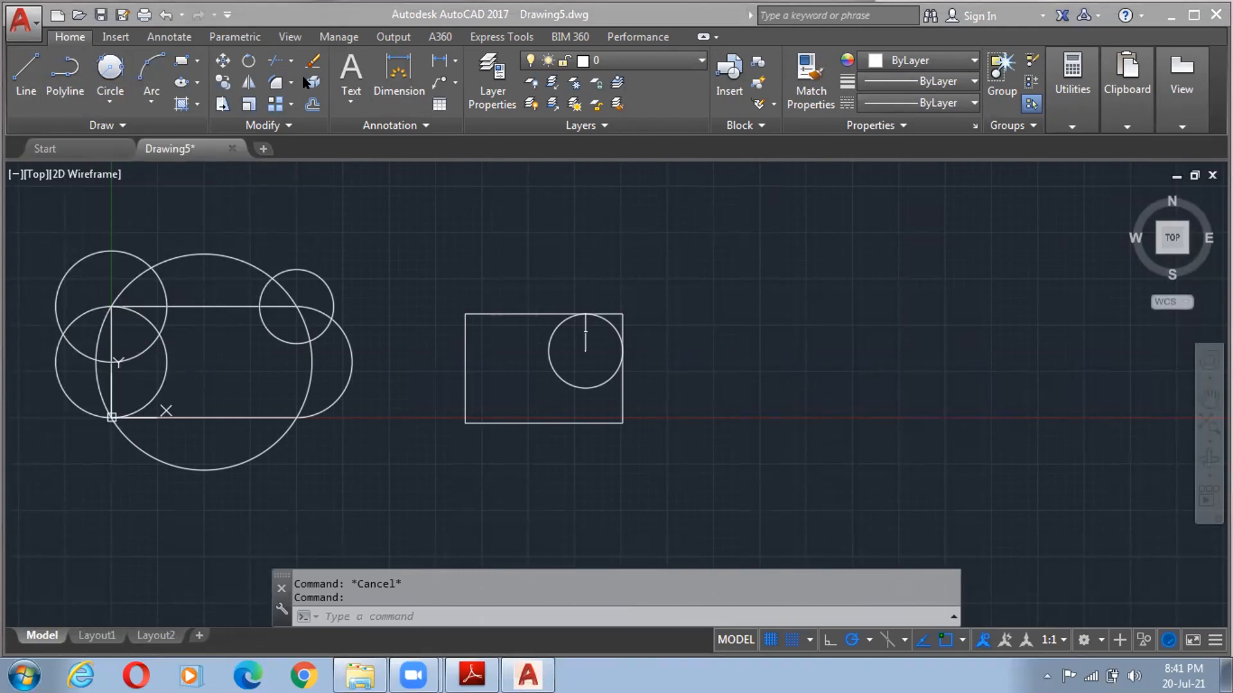
left_click(280, 124)
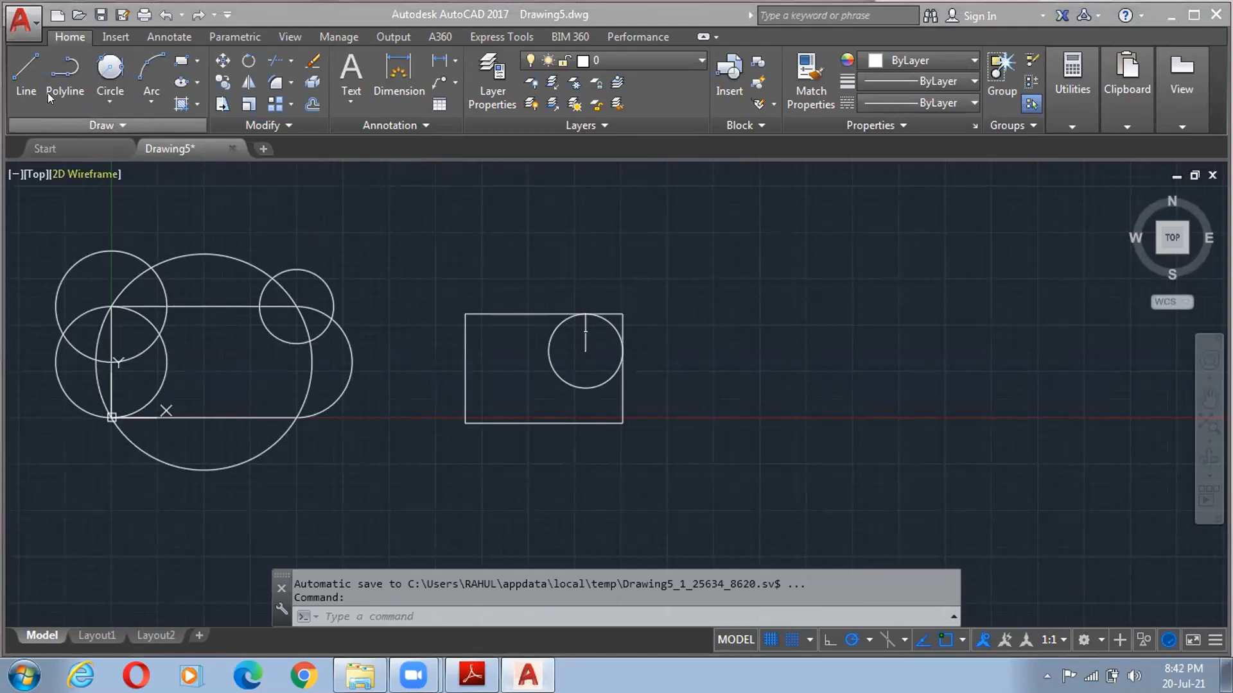
left_click(117, 101)
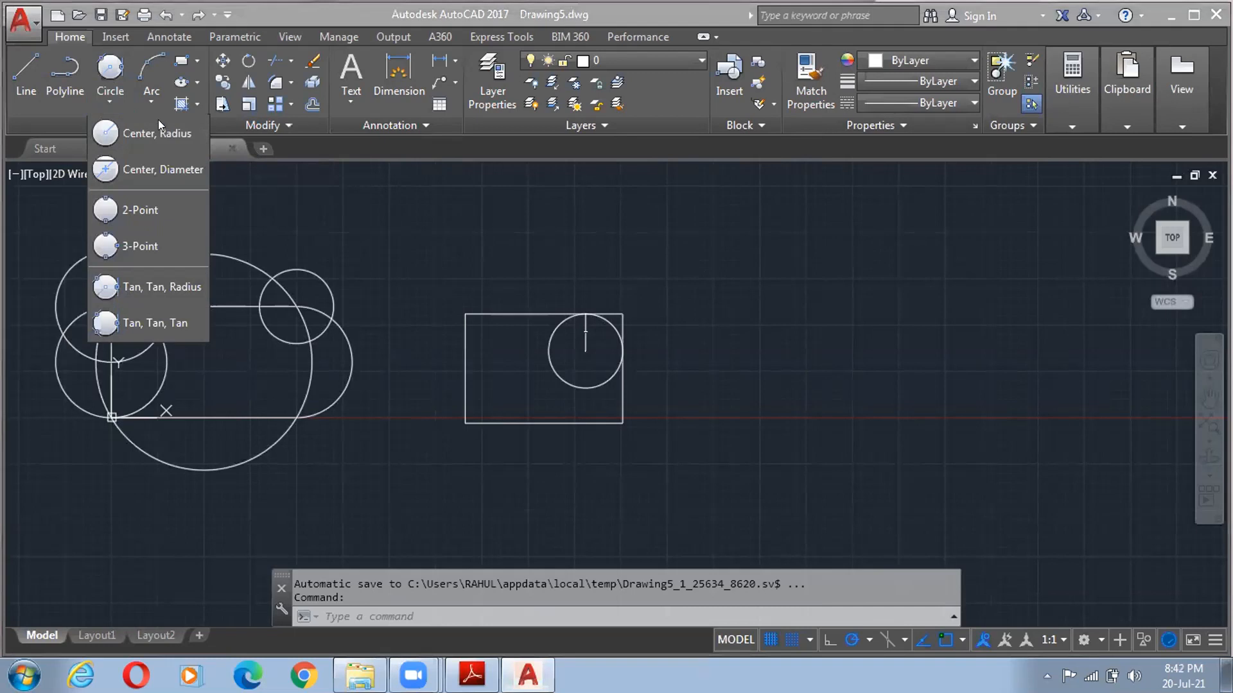
left_click(109, 94)
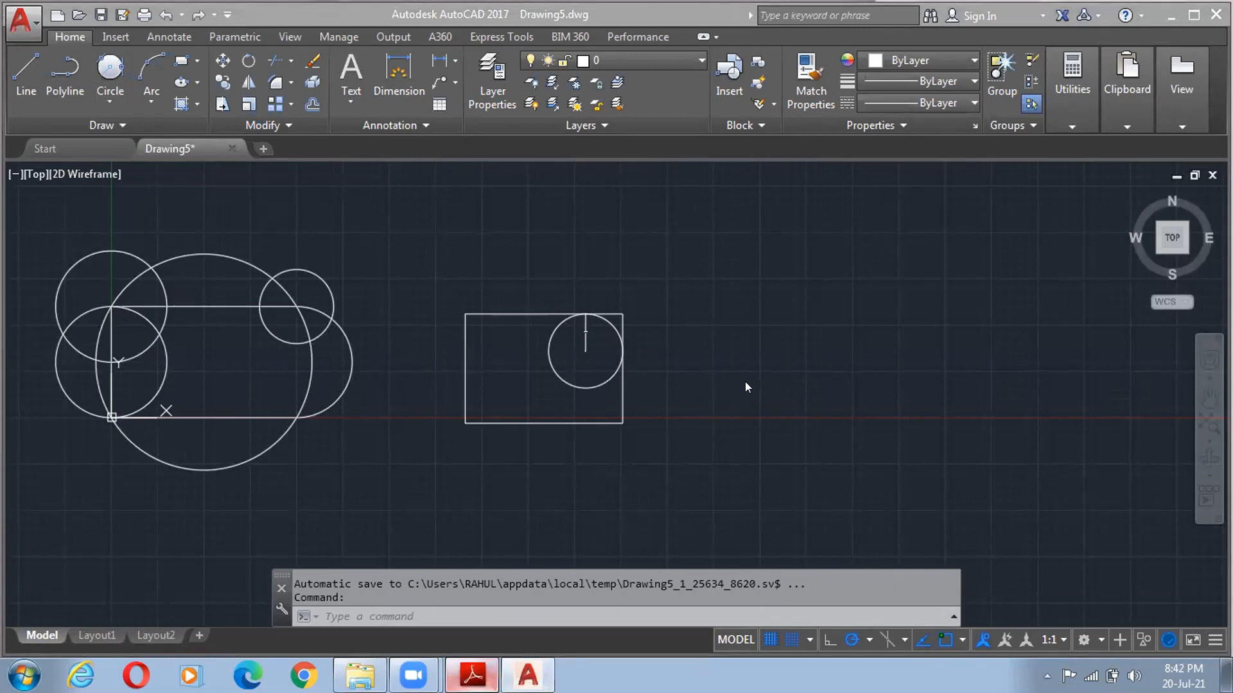
- Switch to Autocadworkbok.pdf in Adobe Reader and browse its pages for a practice drawing
key("alt+Tab")
scroll(749, 382, "down", 2)
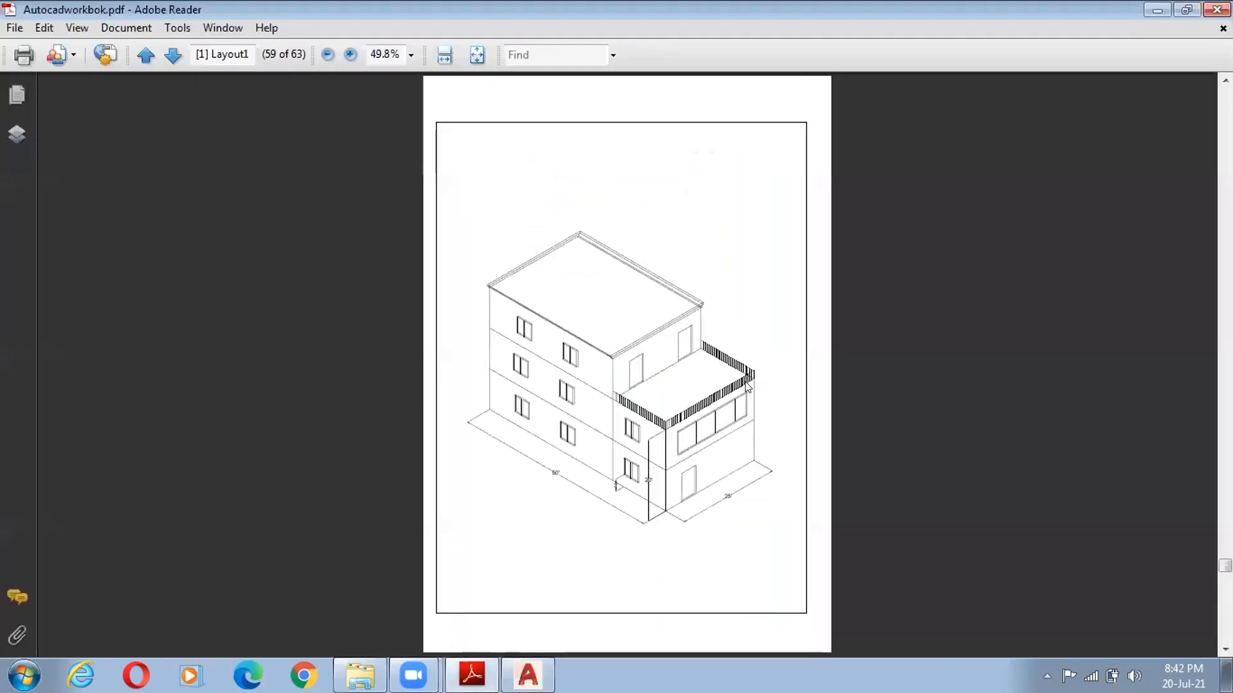
scroll(750, 381, "up", 2)
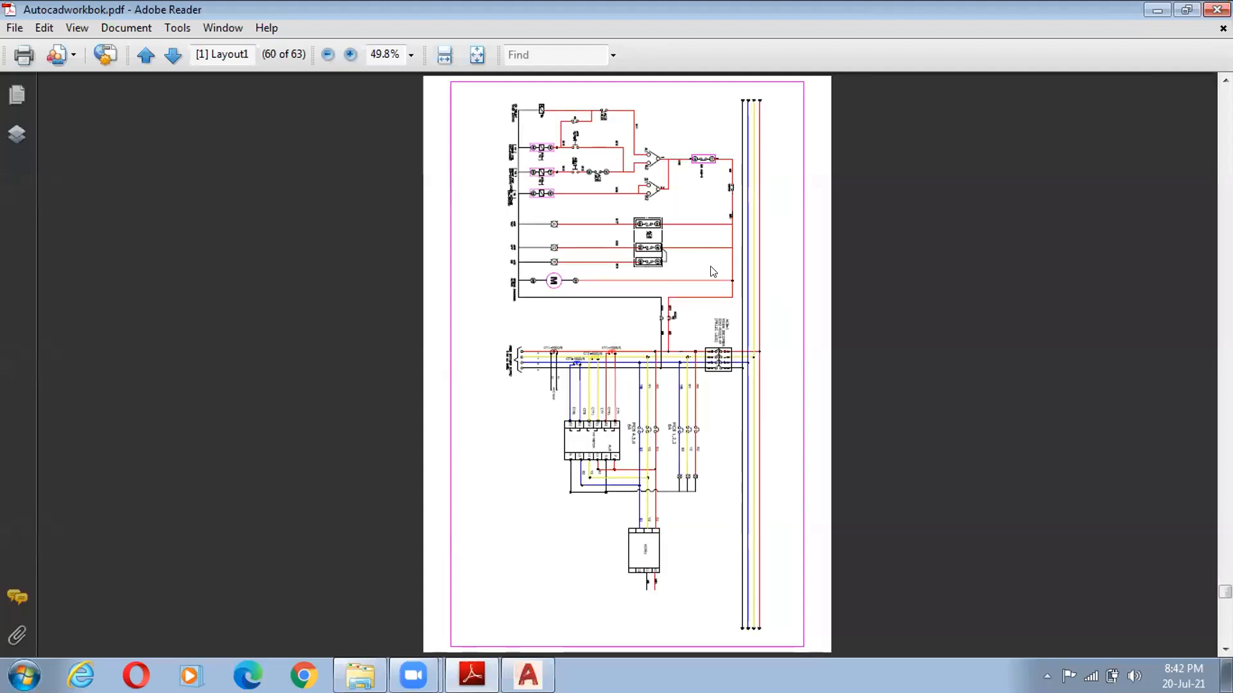
scroll(939, 383, "up", 1, "ctrl")
scroll(875, 422, "up", 1, "ctrl")
scroll(841, 410, "up", 2)
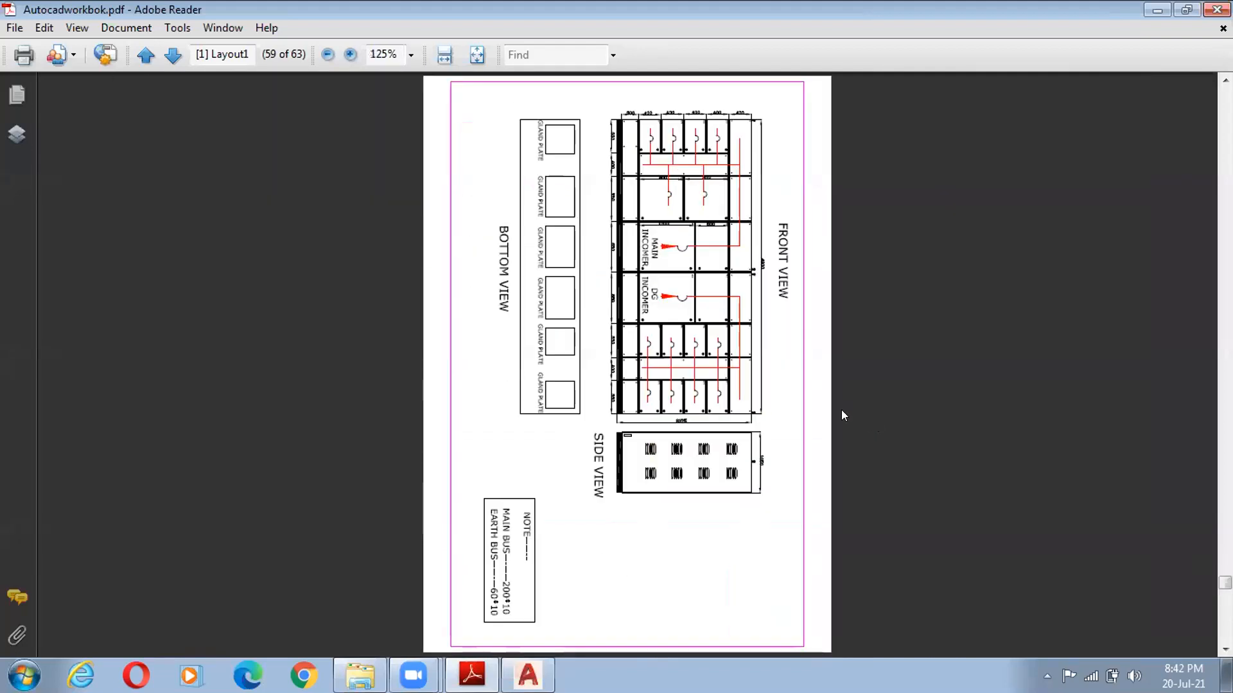
scroll(843, 411, "up", 1)
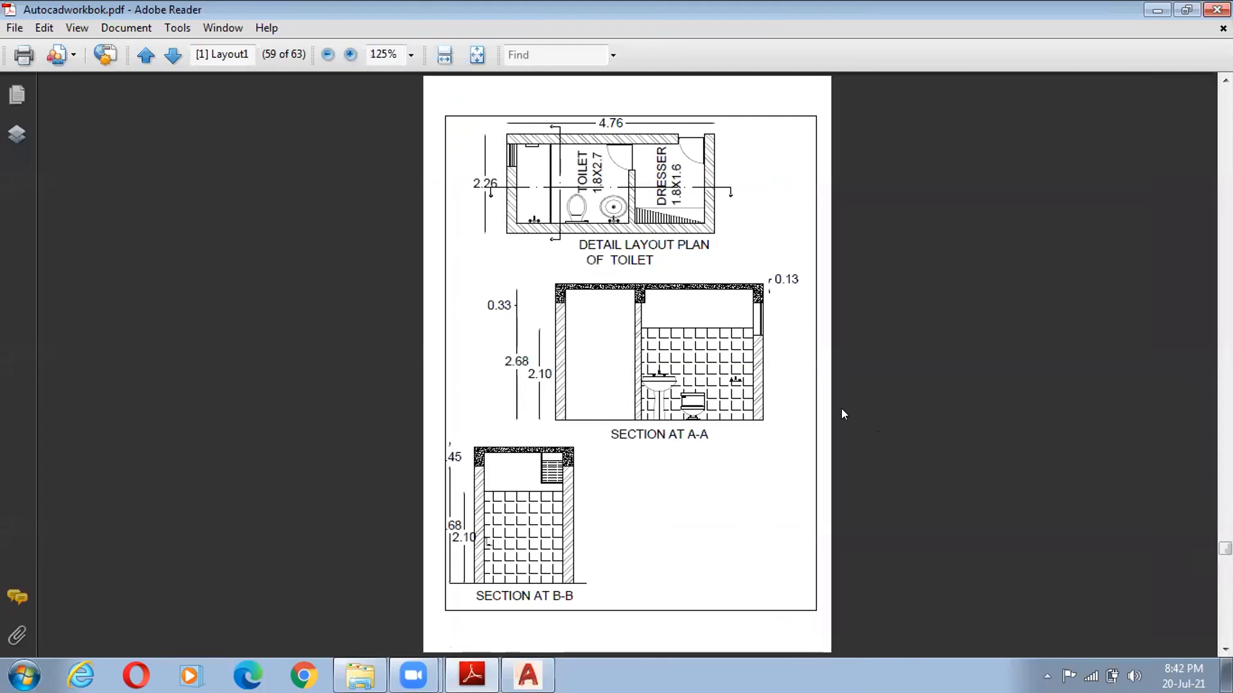
scroll(842, 409, "up", 12)
scroll(842, 410, "up", 10)
scroll(842, 409, "up", 1)
scroll(842, 409, "down", 1)
- Examine the staircase section with its numbered steps on page 37 of the workbook up close
scroll(411, 365, "up", 2, "ctrl")
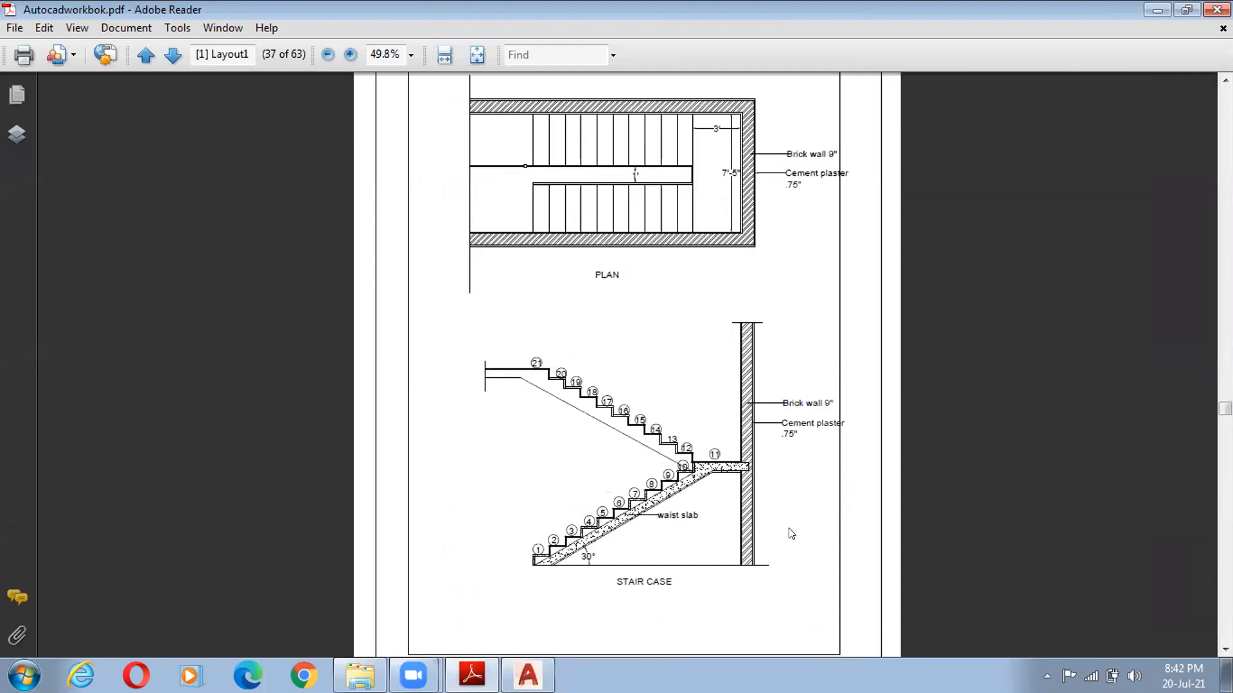
scroll(786, 516, "up", 1, "ctrl")
scroll(748, 388, "up", 4, "ctrl")
scroll(770, 483, "up", 1)
scroll(770, 483, "up", 1, "ctrl")
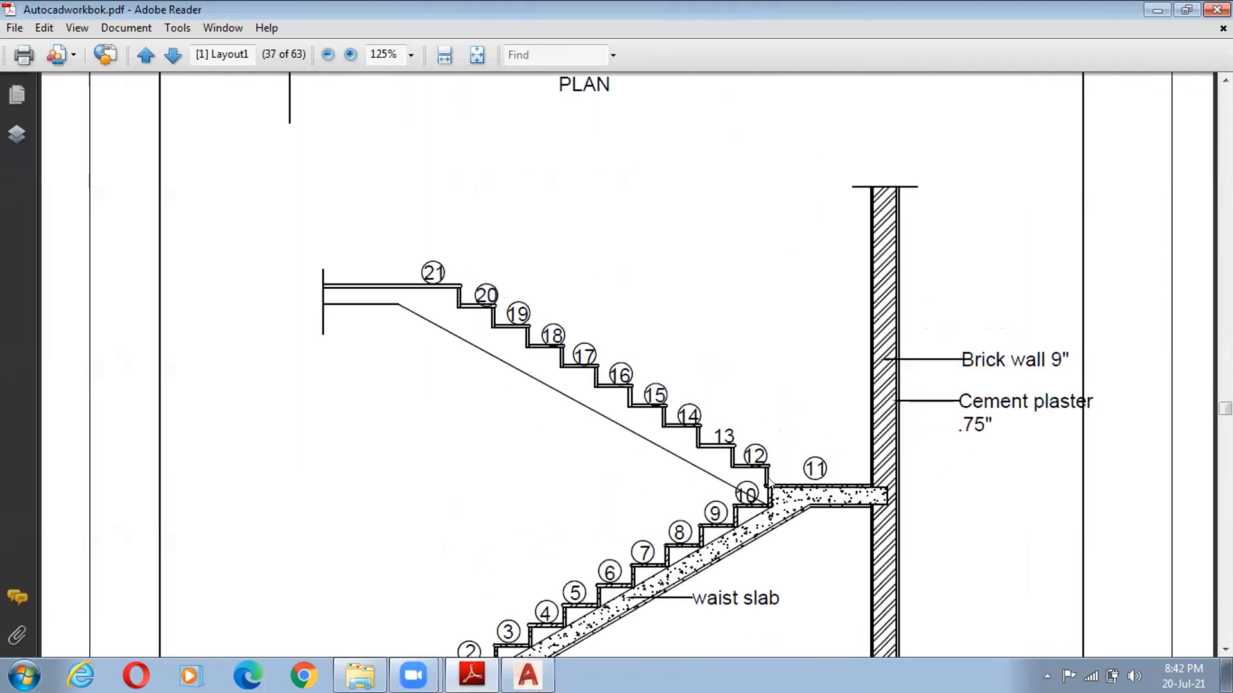
- Examine the dimensioned site plan with the hatched residence on page 39 of the workbook
scroll(770, 482, "down", 2, "ctrl")
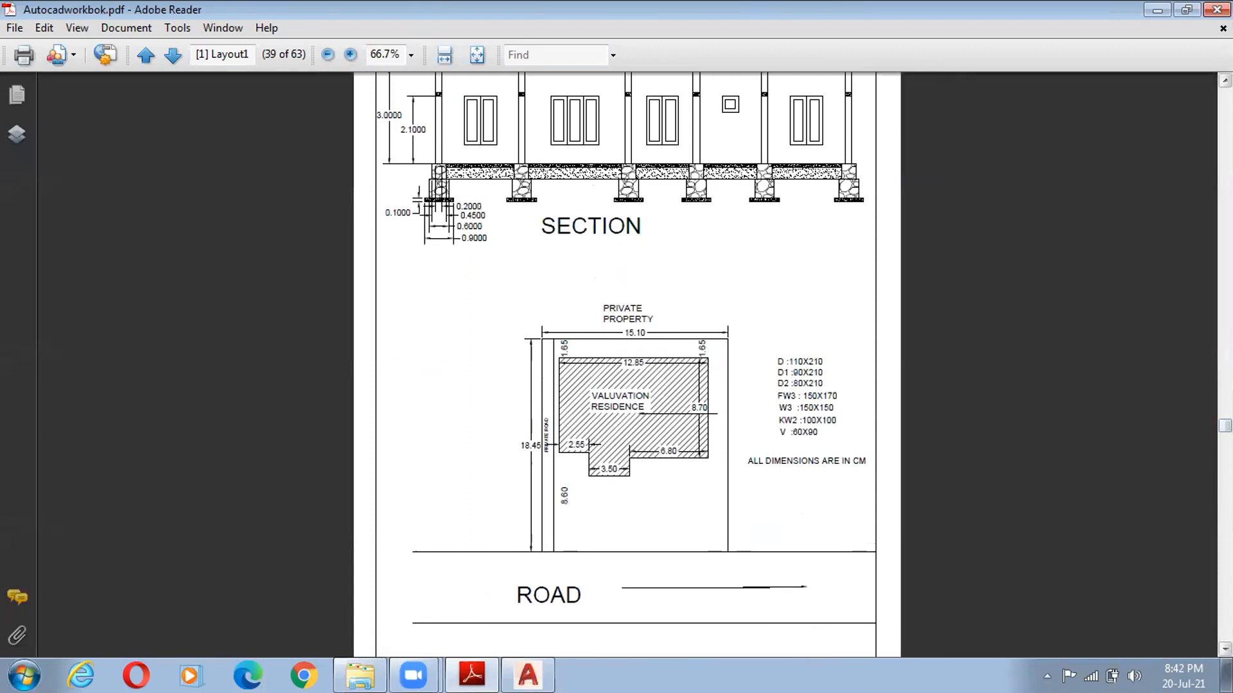
key("ctrl+0")
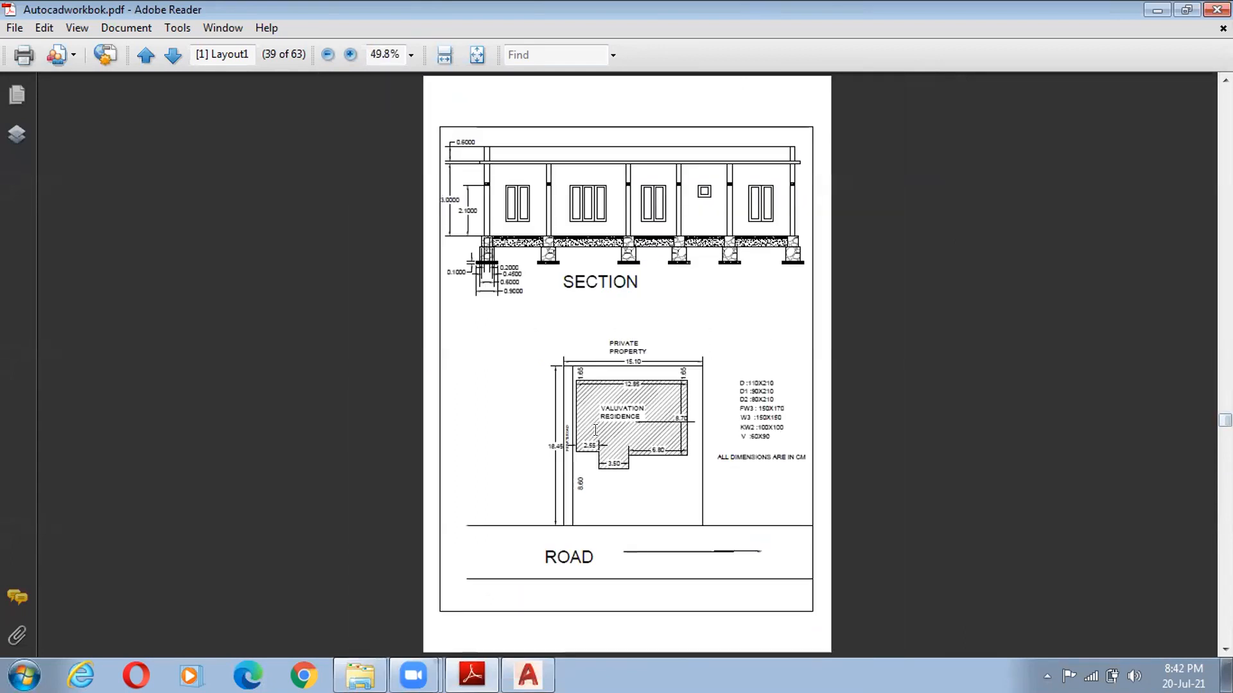
scroll(595, 430, "up", 1, "ctrl")
scroll(449, 449, "down", 1)
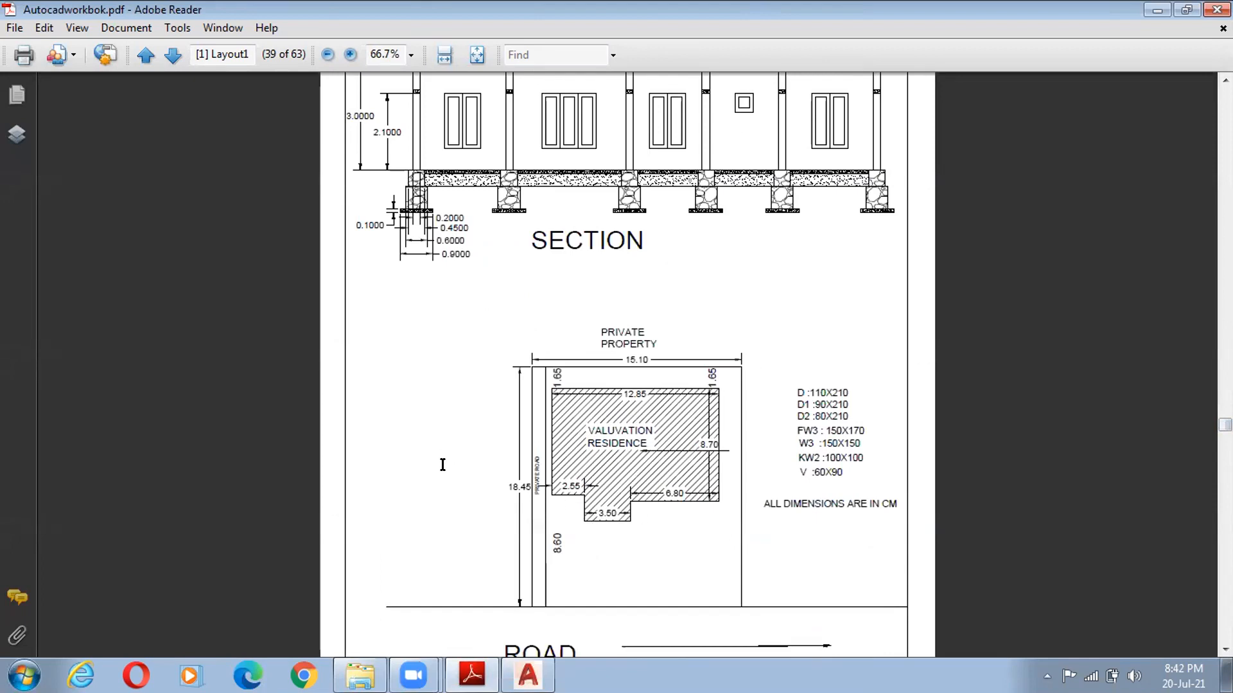
scroll(617, 473, "up", 2, "ctrl")
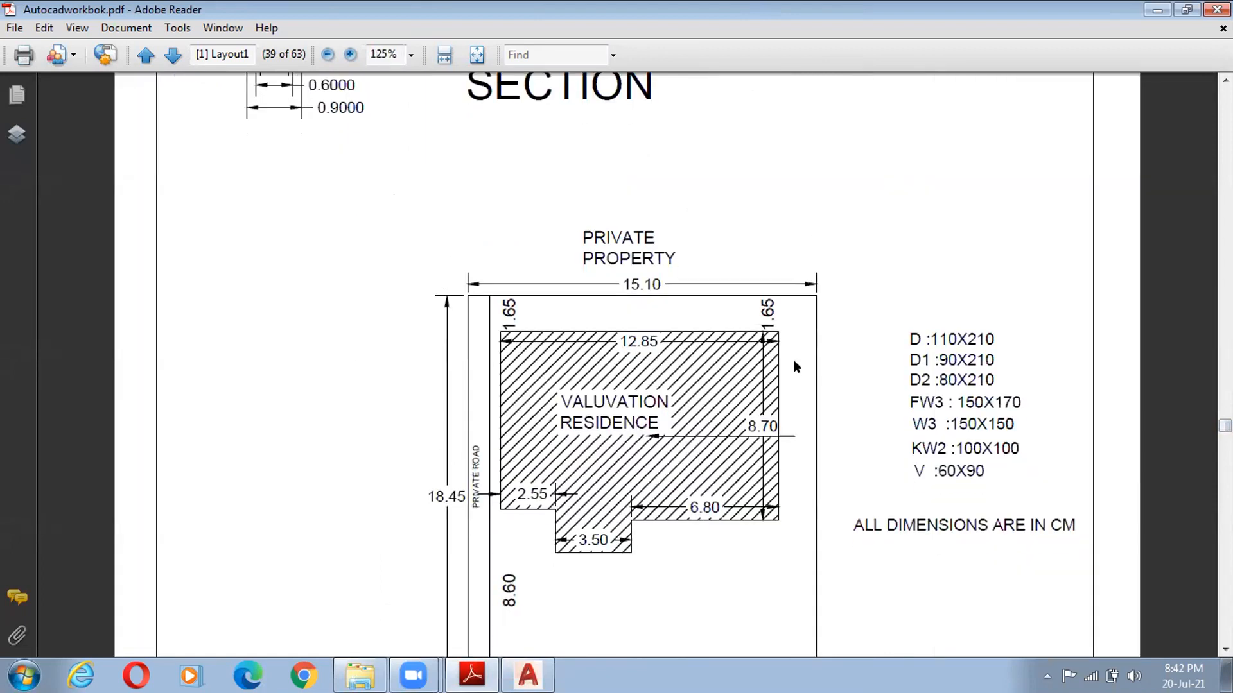
scroll(803, 419, "down", 1)
scroll(802, 419, "down", 1)
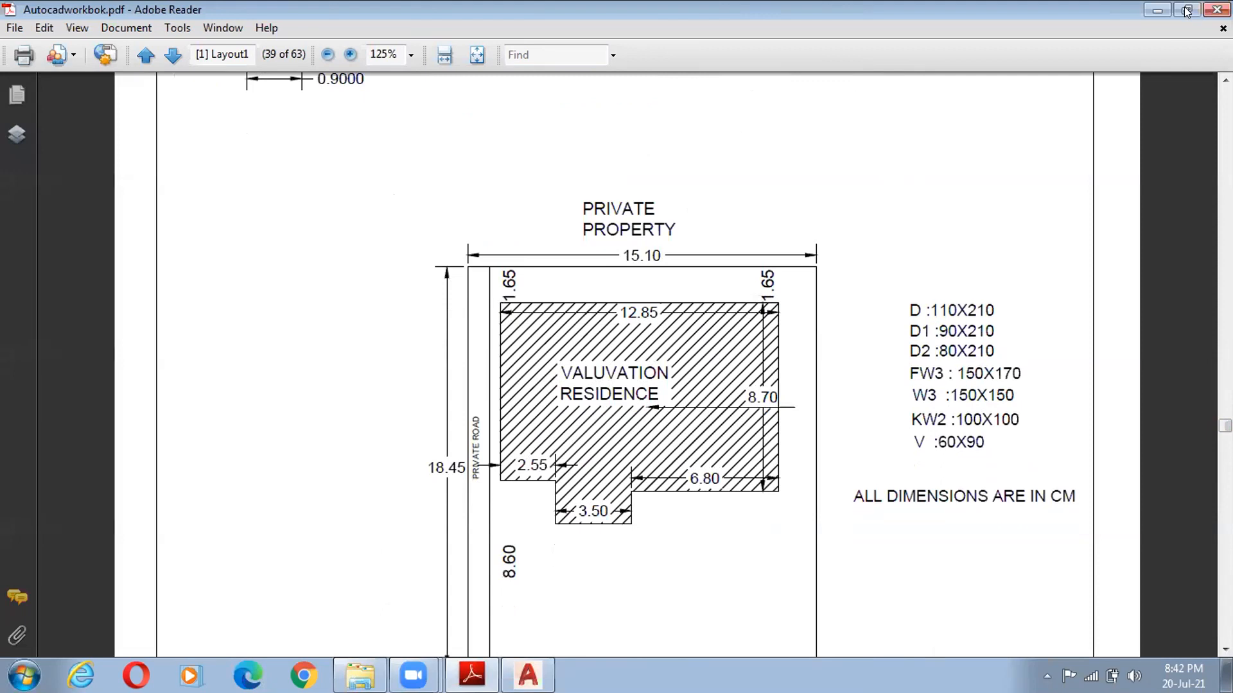
scroll(820, 267, "down", 1, "ctrl")
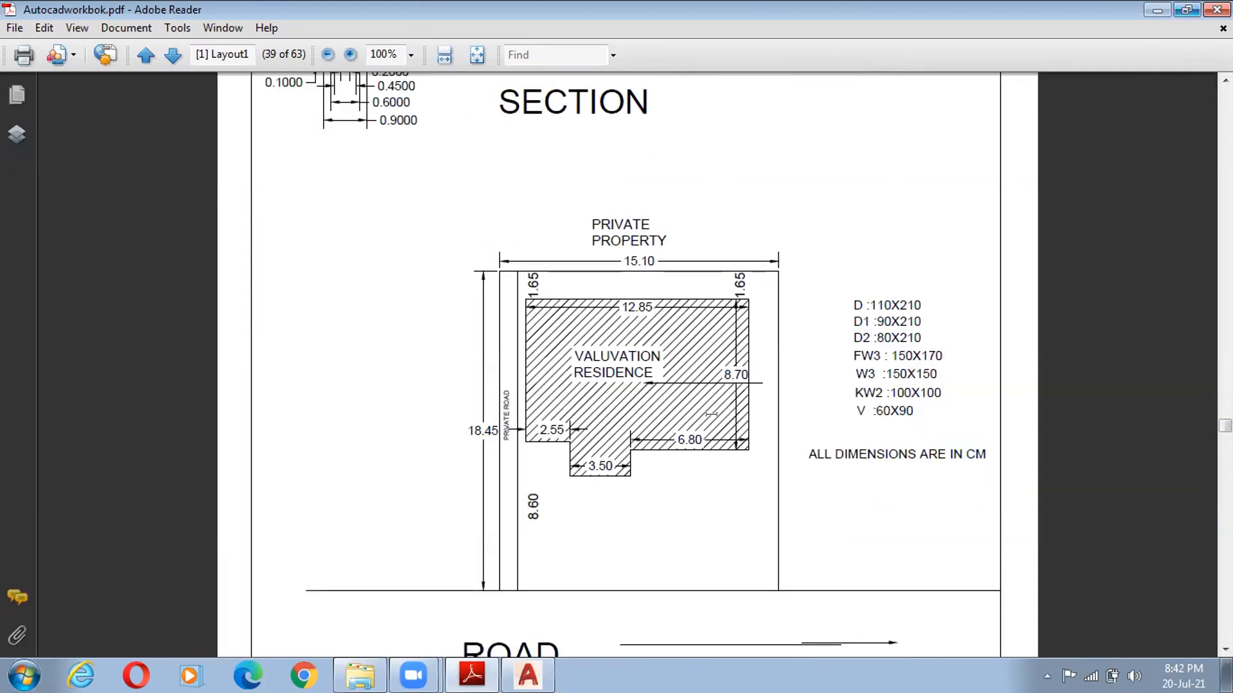
- Take the PDF window out of full screen and narrow it to about half the screen width
key("super+Down")
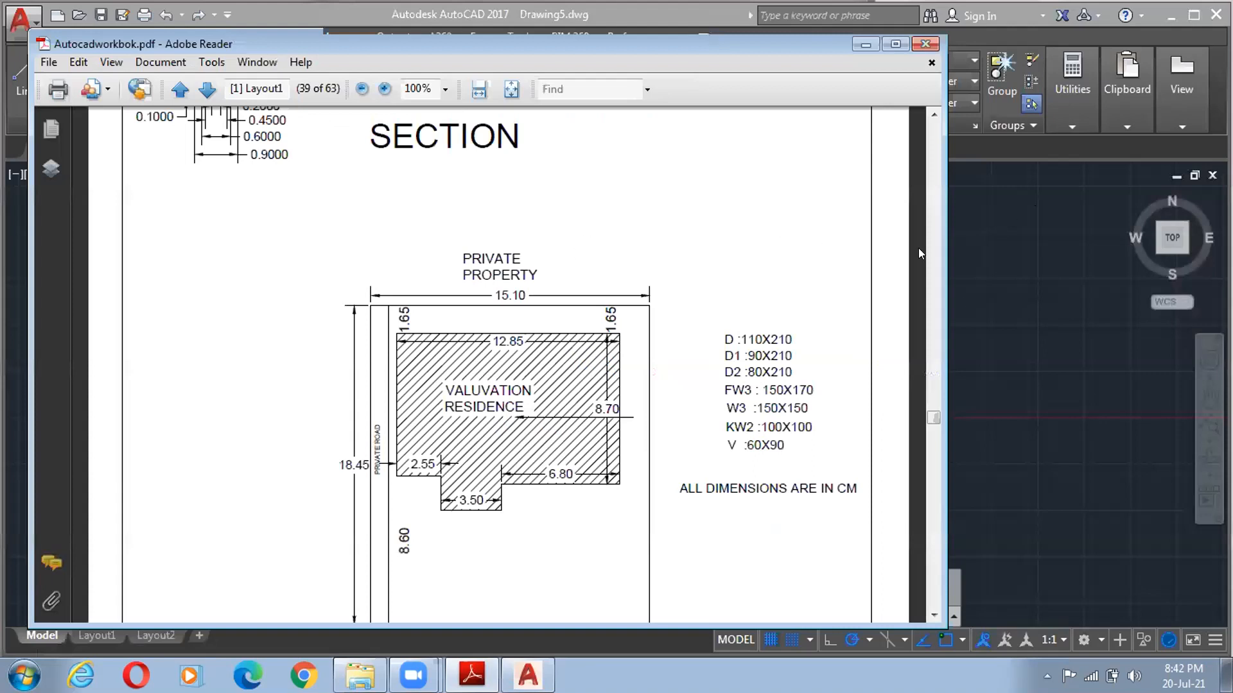
scroll(938, 253, "down", 3)
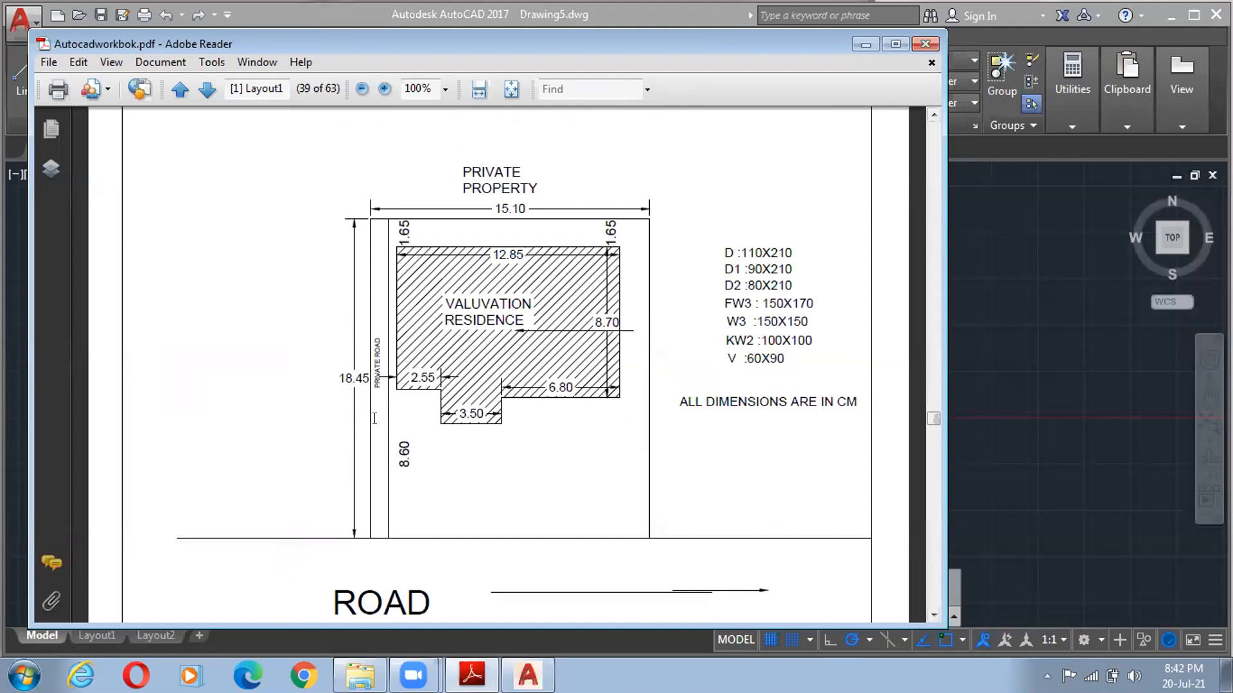
left_click_drag(947, 255, 635, 255)
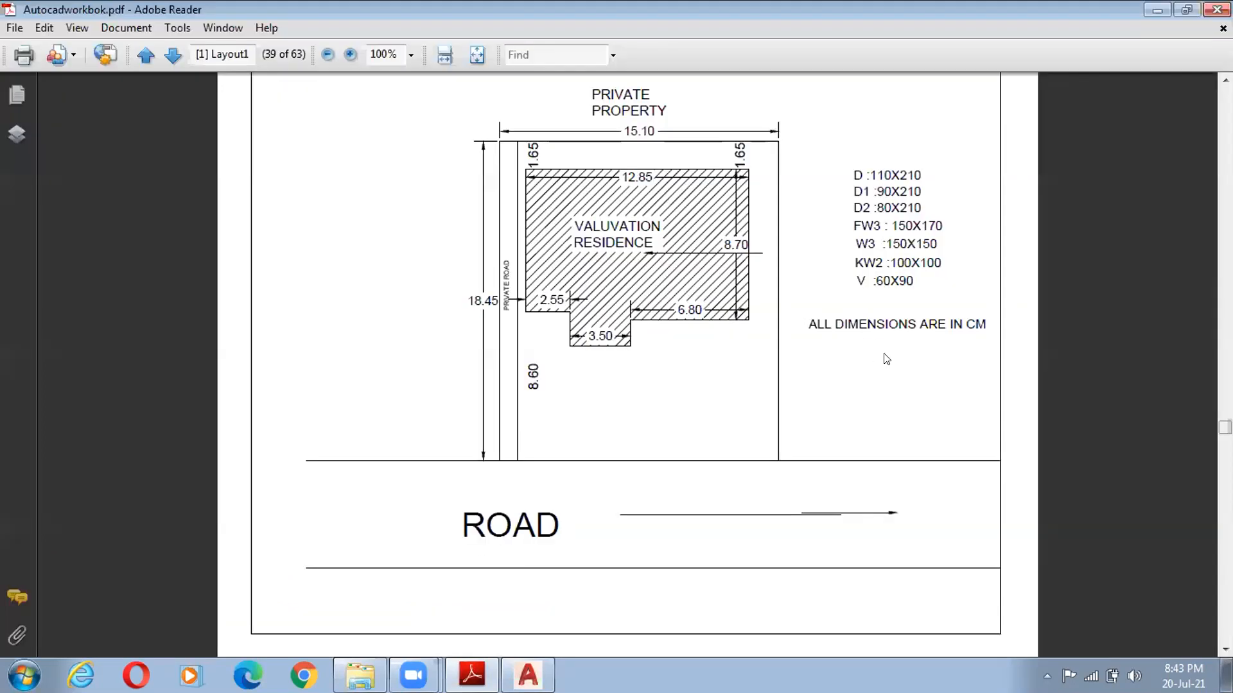
- Highlight the "ALL DIMENSIONS ARE IN CM" note, and restore the narrow PDF window with the whole residence plan in view
left_click_drag(835, 326, 984, 341)
scroll(983, 341, "up", 1)
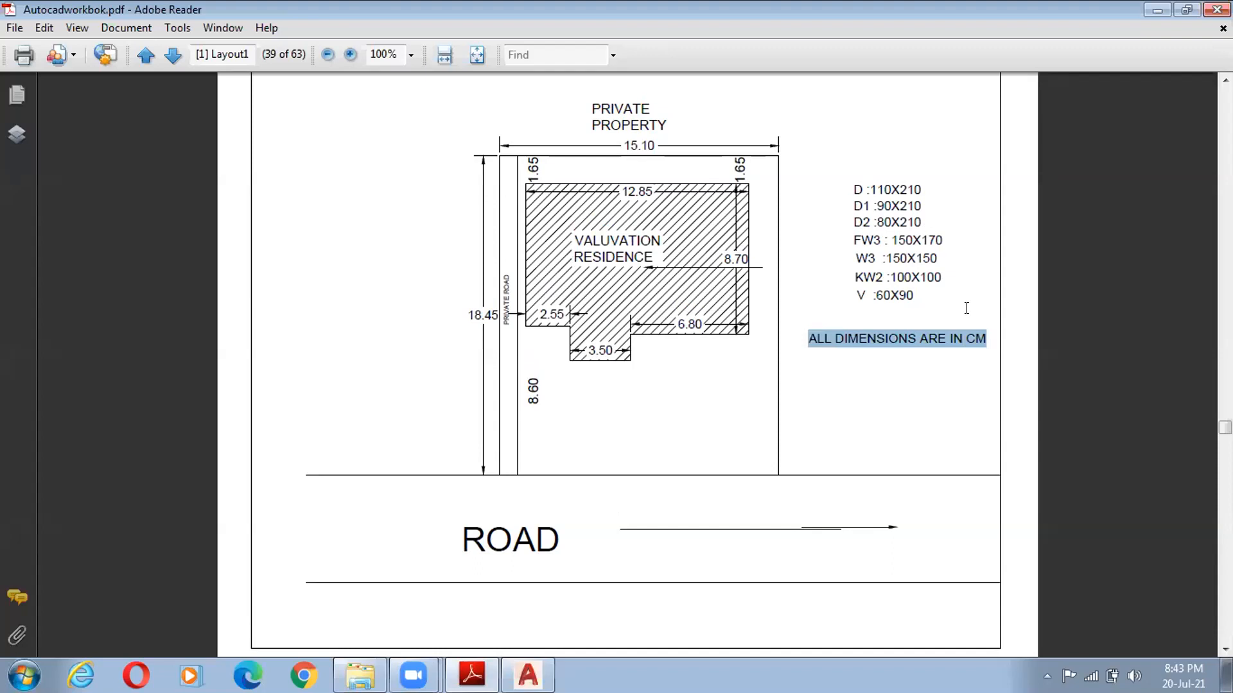
left_click(1187, 8)
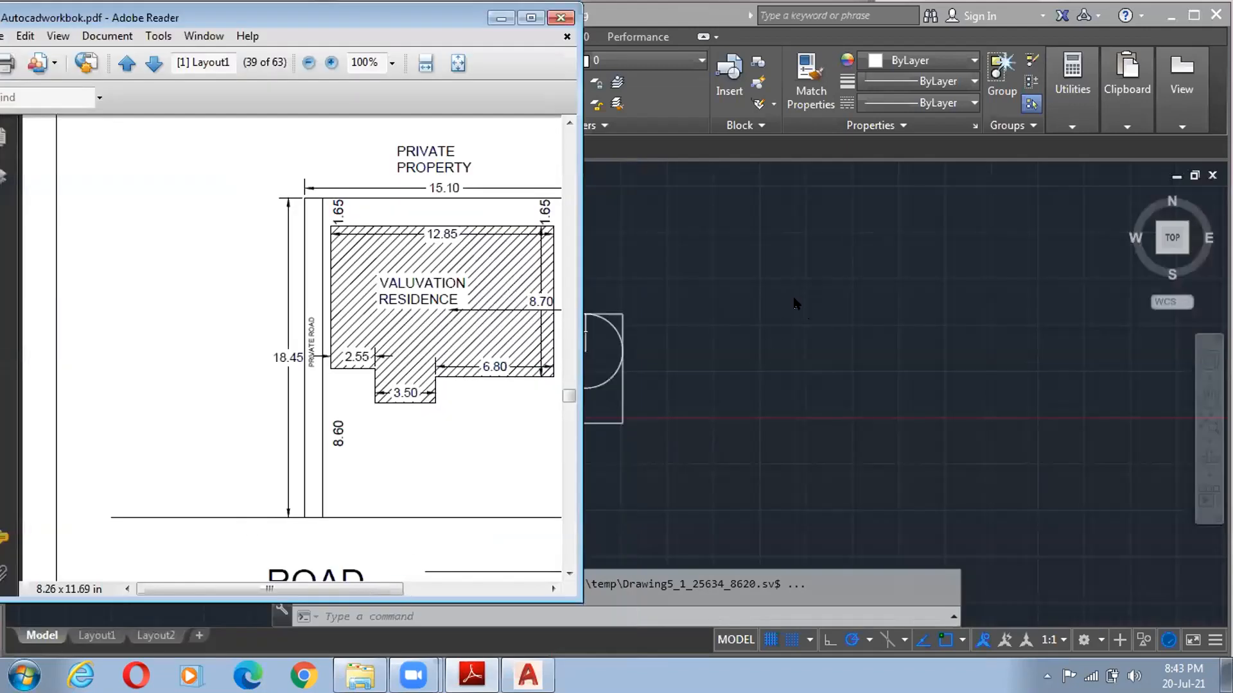
left_click_drag(269, 583, 370, 583)
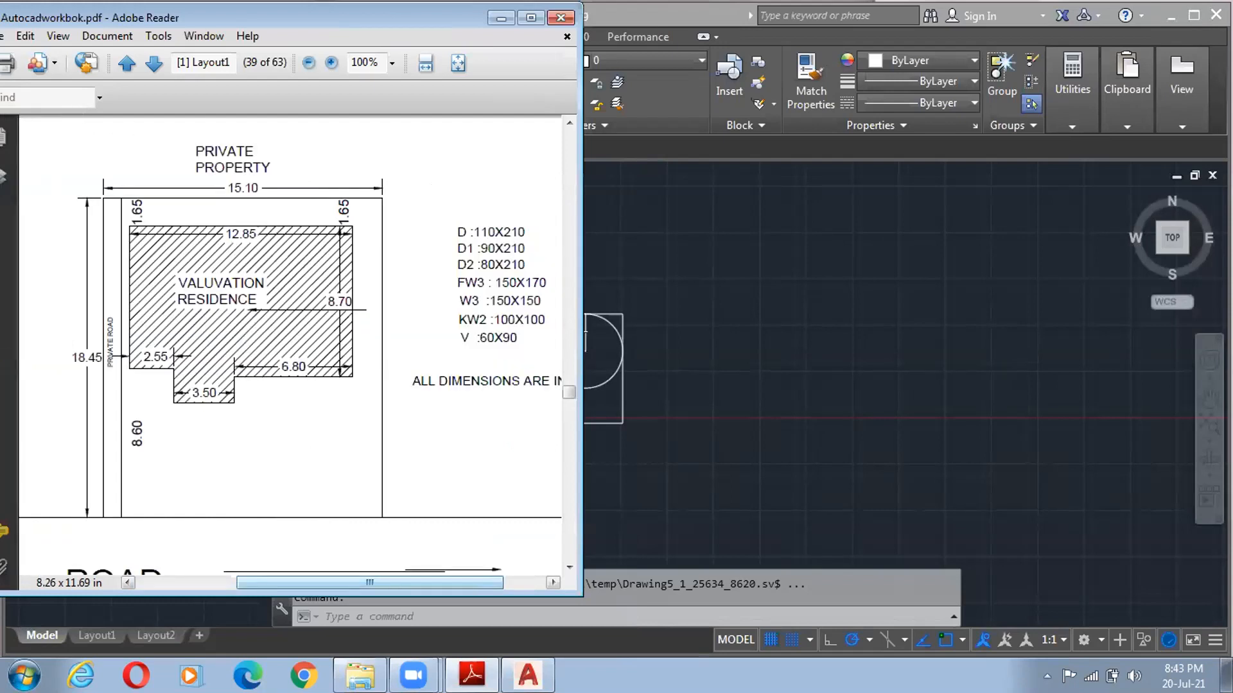
- Switch to AutoCAD and erase all circles, rectangles and dimensions from Drawing5
left_click(528, 675)
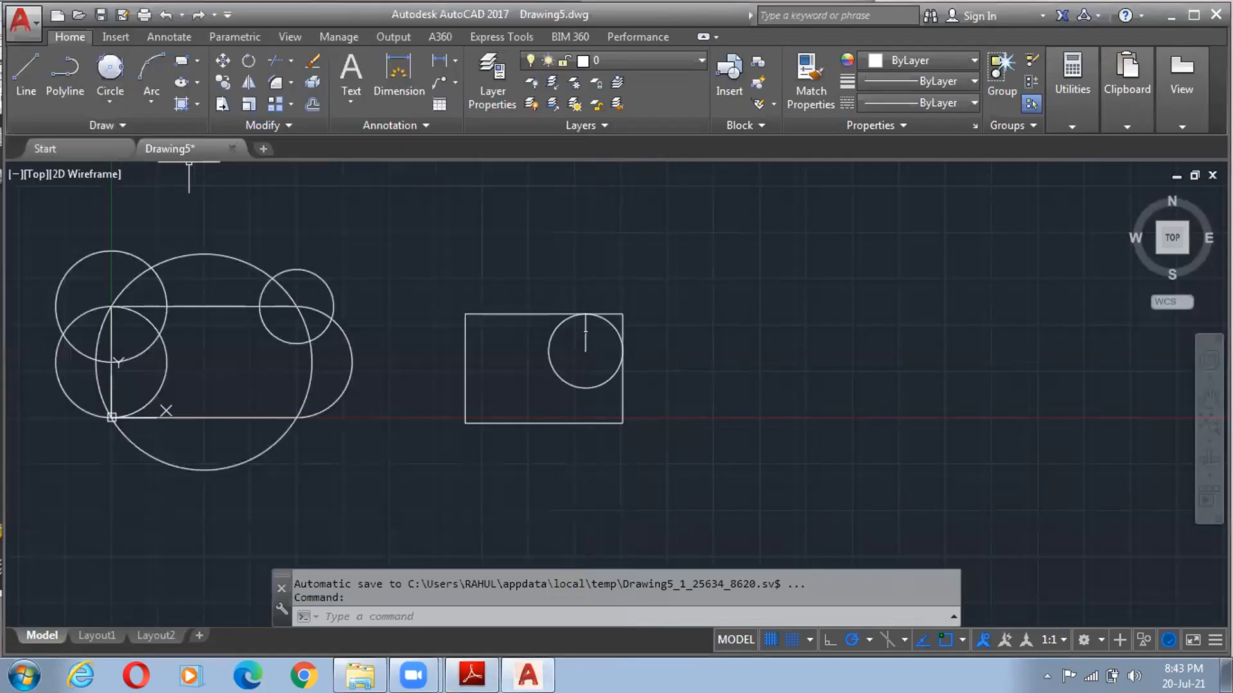
left_click(32, 193)
left_click(688, 505)
key("Delete")
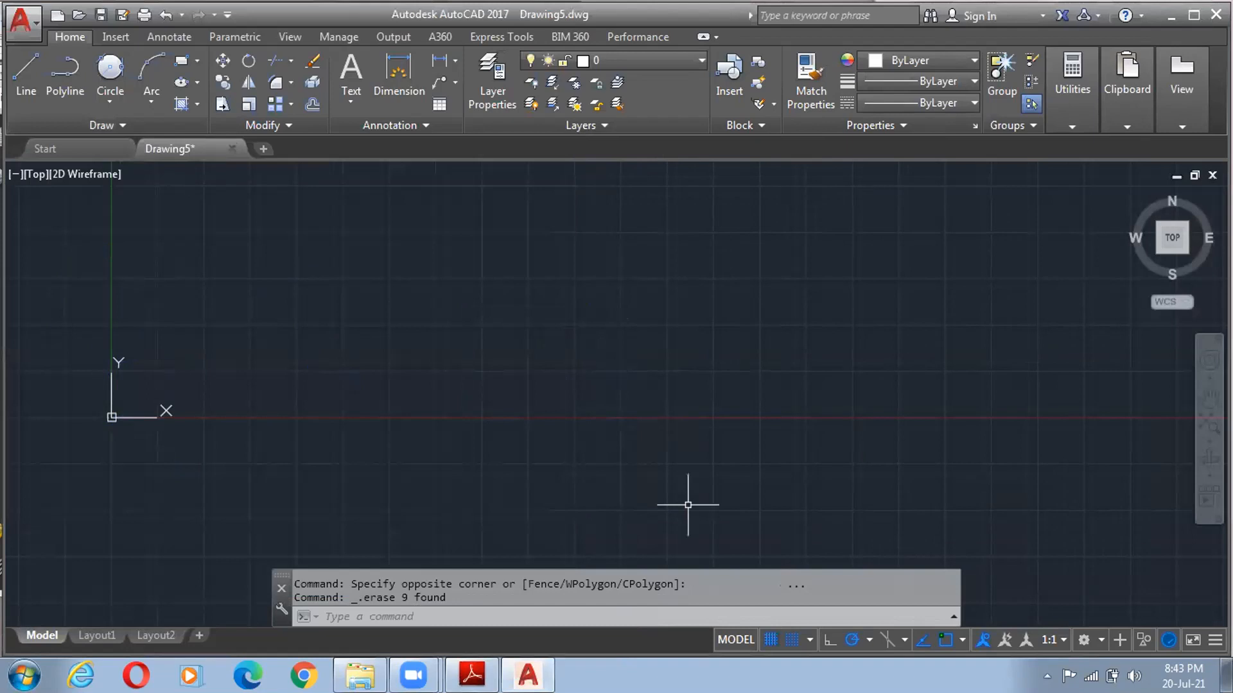
- Check the drawing units' length type, precision and insertion scale, and accept the existing settings
type("UNITS")
key("Return")
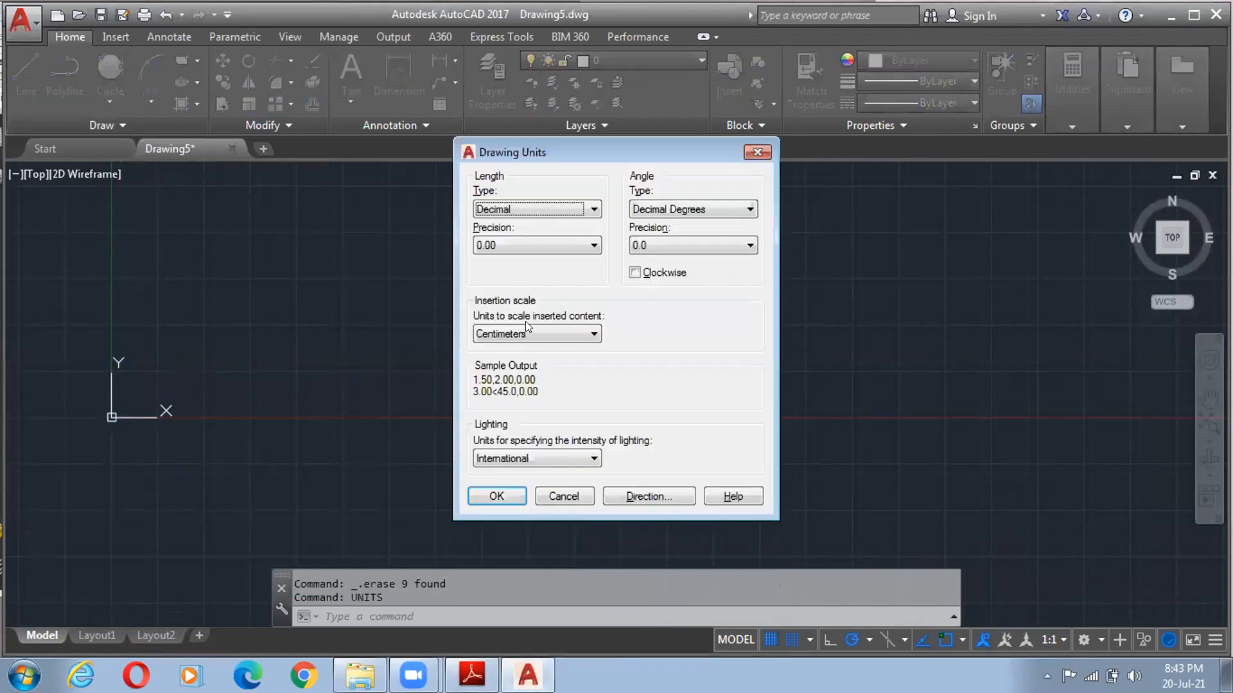
left_click(497, 496)
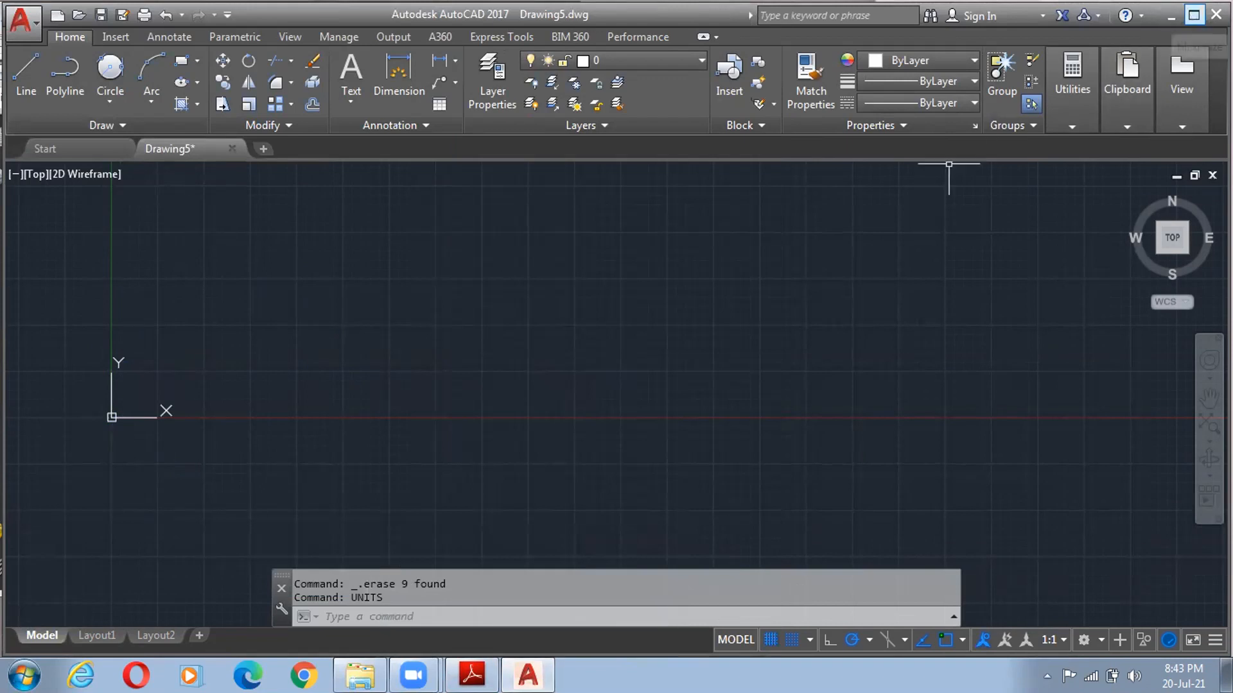
- Narrow the AutoCAD window and arrange the PDF site plan beside it, enlarged to 150%
left_click(1195, 14)
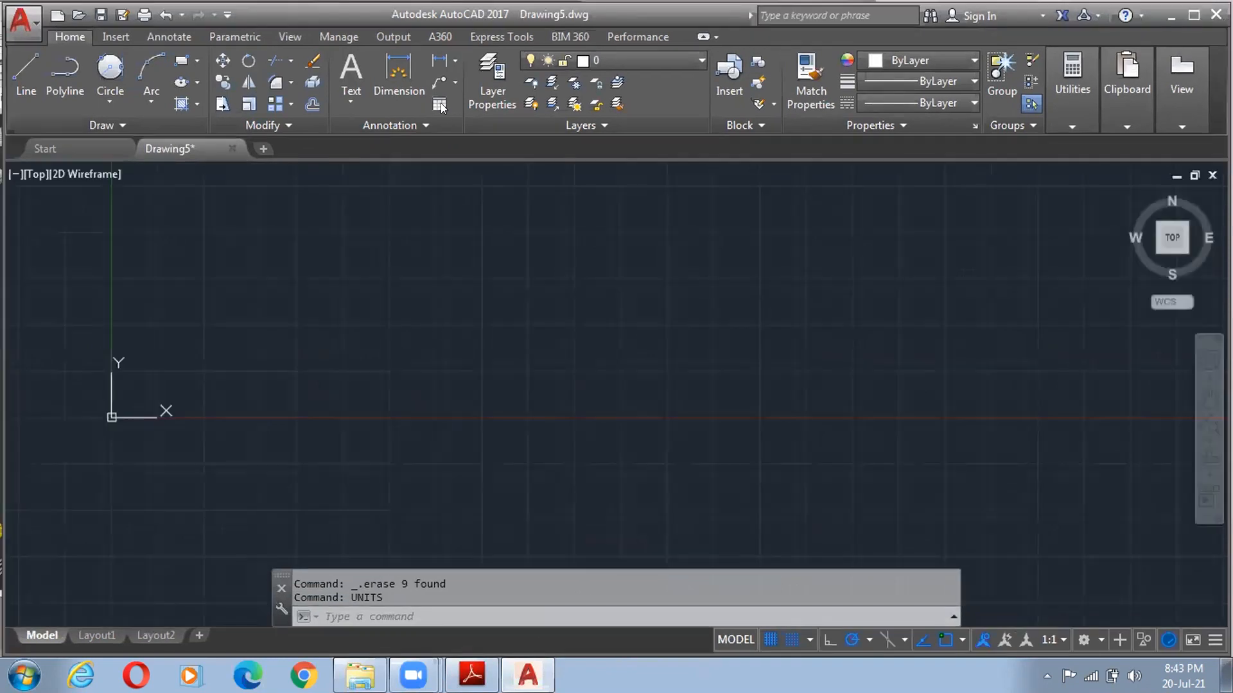
left_click_drag(1228, 421, 779, 420)
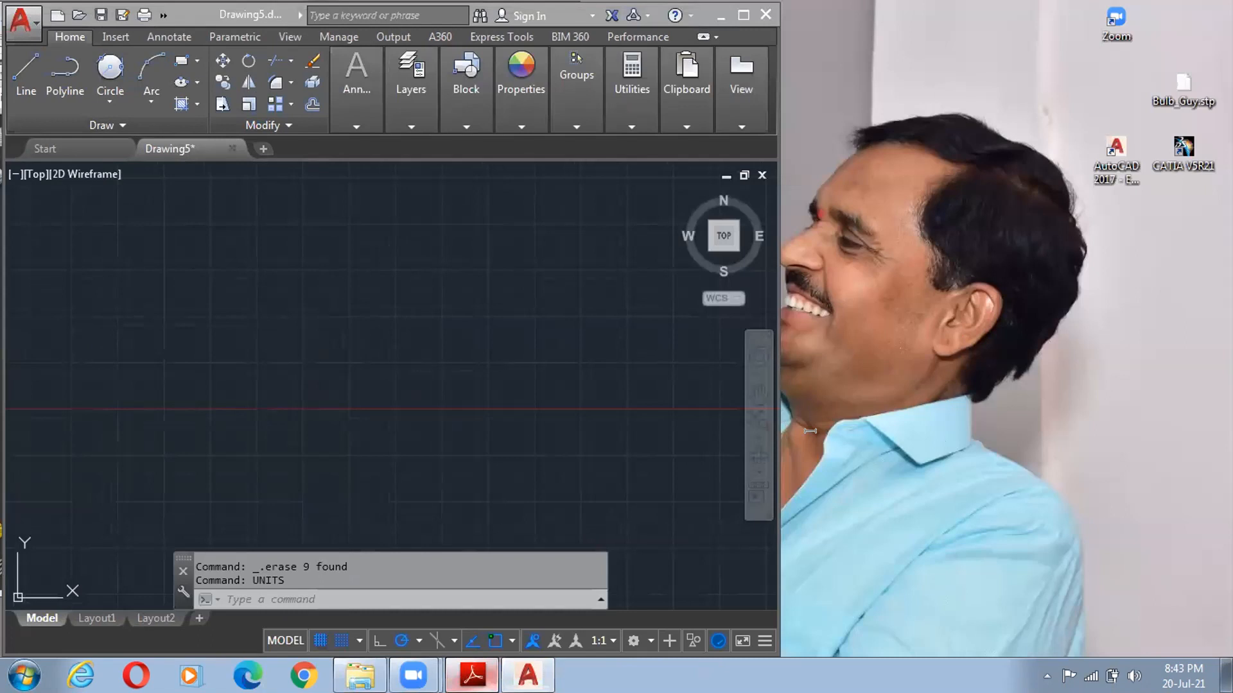
key("alt+Tab")
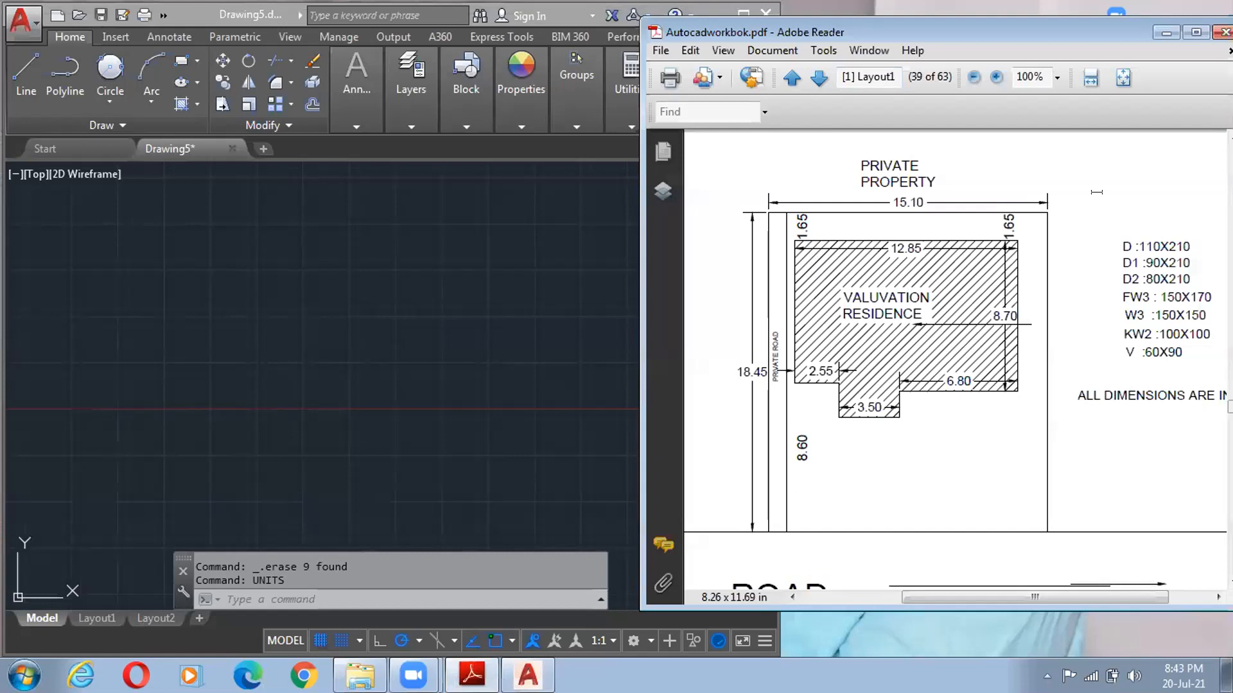
scroll(1096, 192, "up", 2, "ctrl")
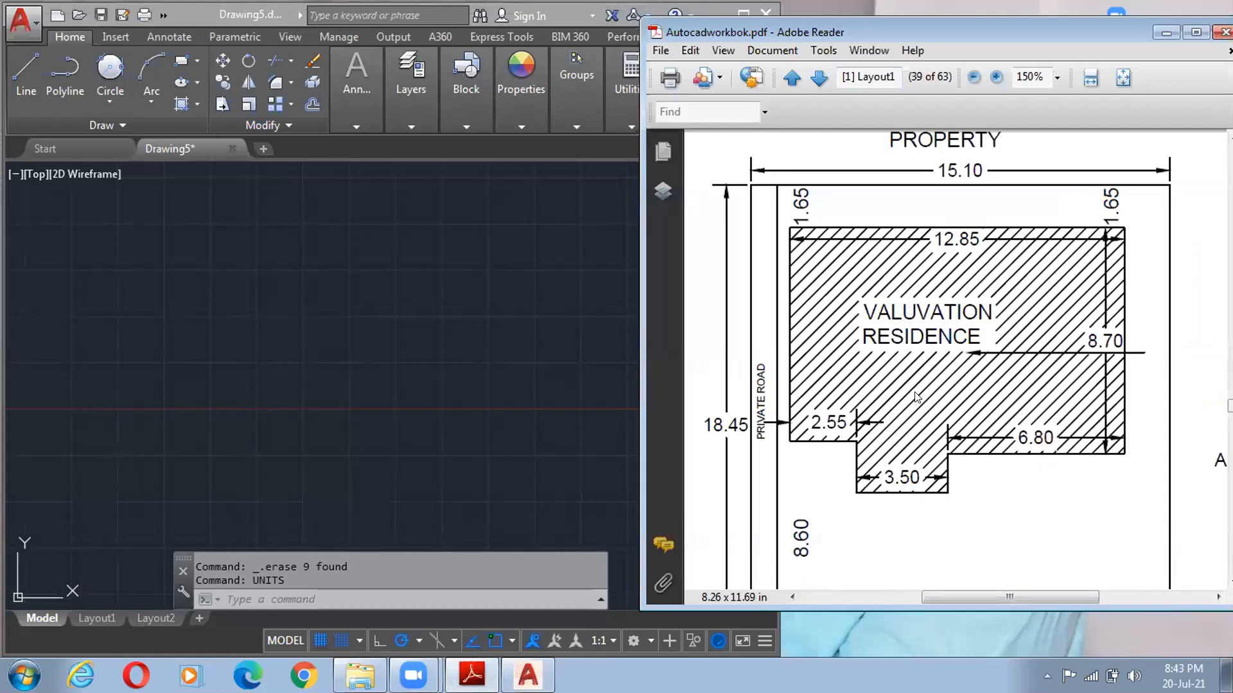
scroll(172, 470, "down", 1)
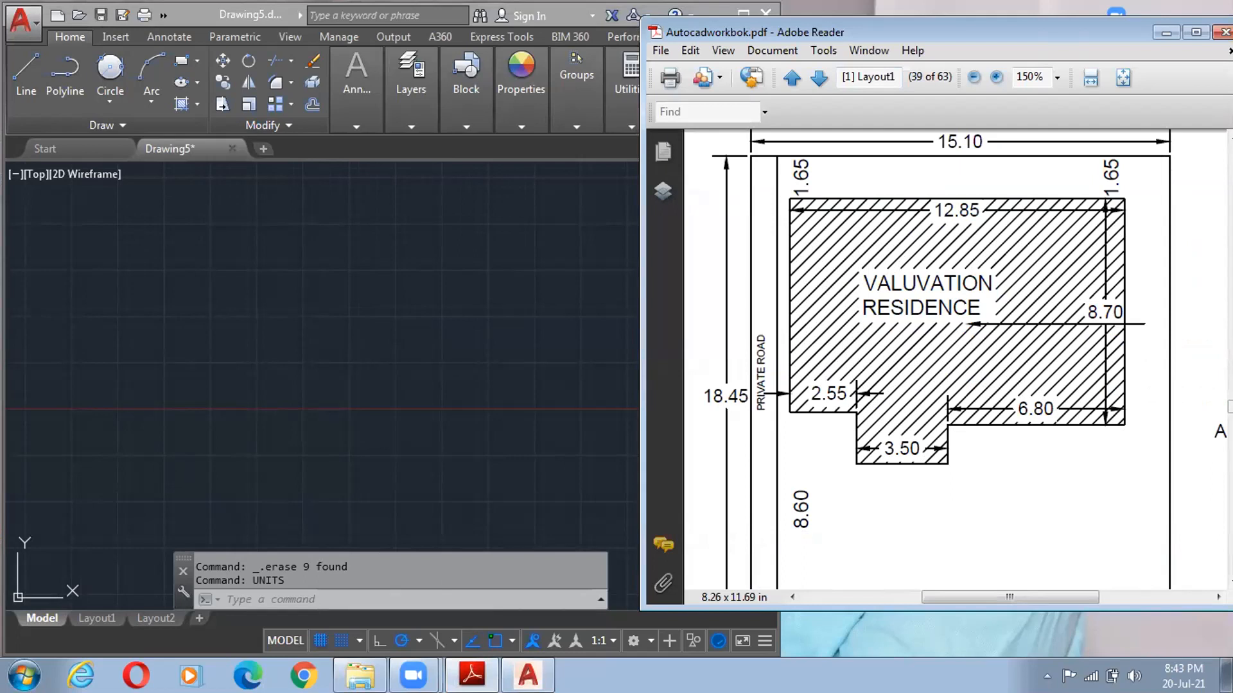
left_click(121, 468)
mouse_move(121, 468)
middle_mouse_down()
mouse_move(96, 474)
mouse_move(512, 374)
middle_mouse_up()
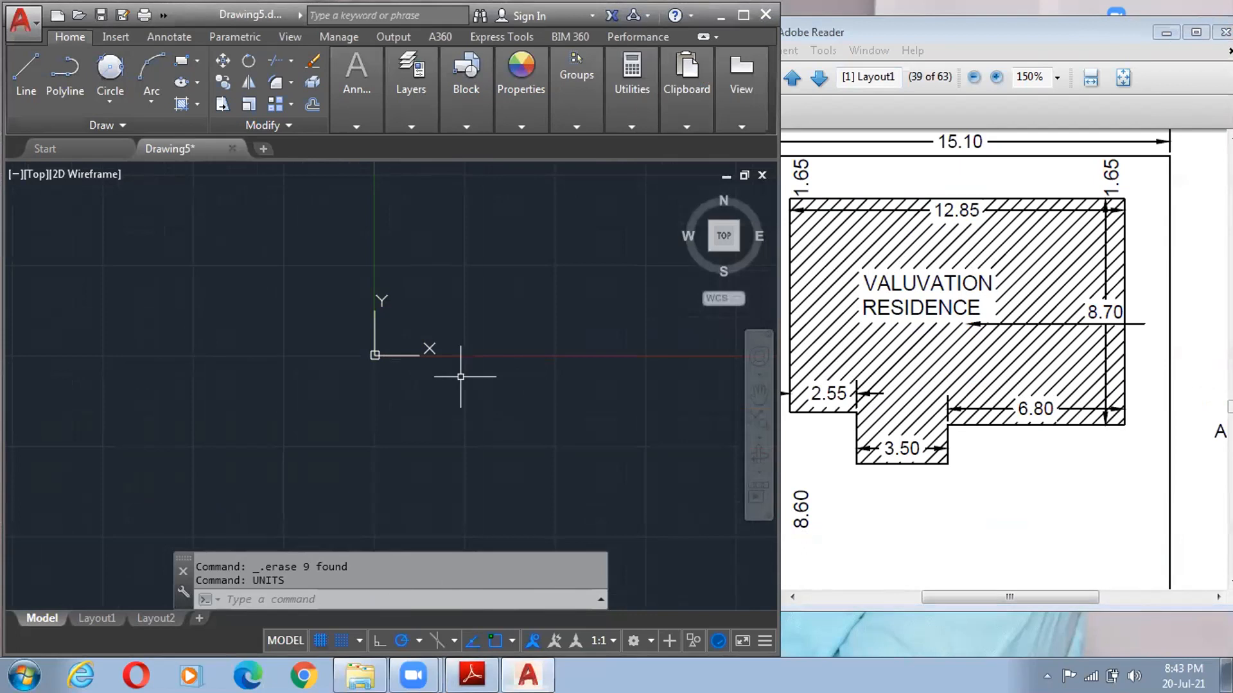
scroll(428, 266, "up", 2)
type("l")
key("Return")
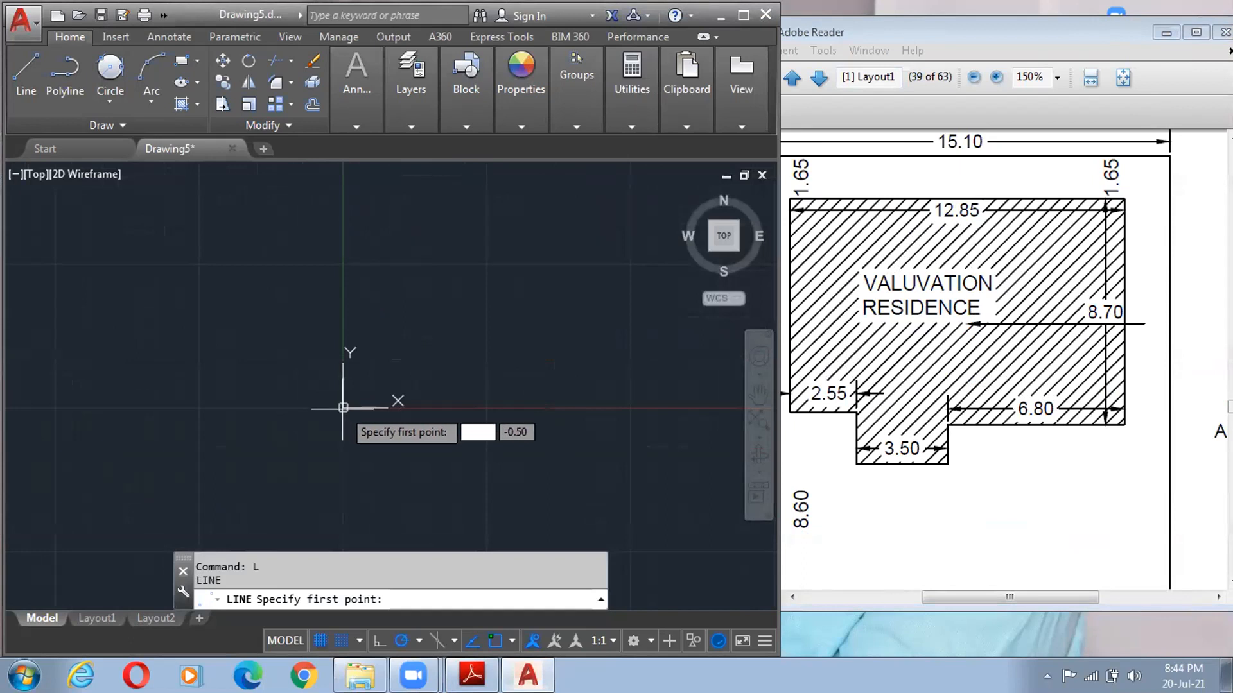
left_click(343, 407)
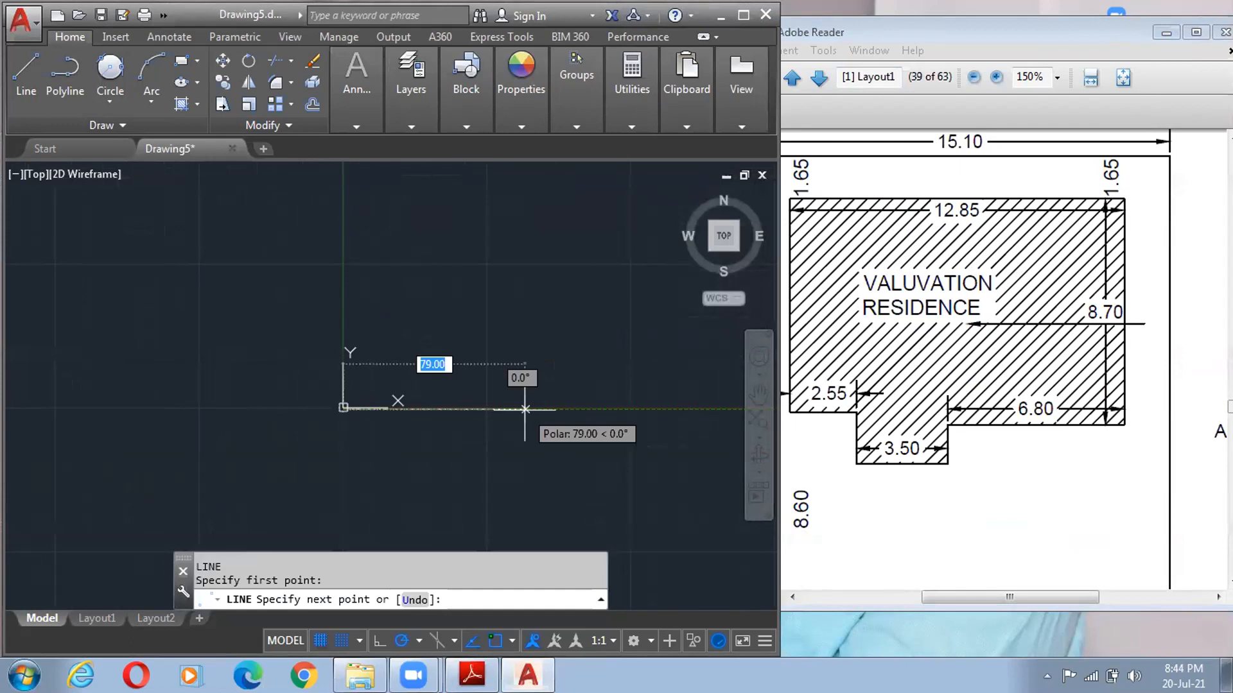
scroll(526, 409, "up", 5)
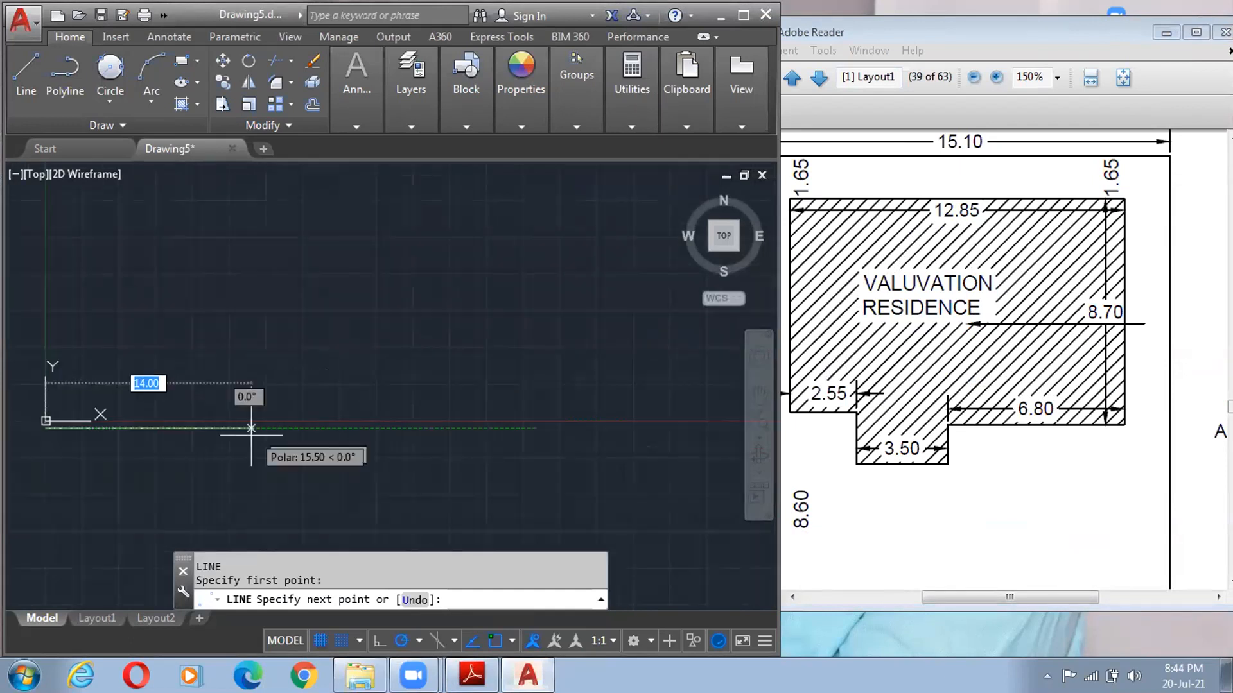
key("Escape")
- Draw a horizontal line 2.55 units long to the right from the origin
scroll(330, 418, "down", 4)
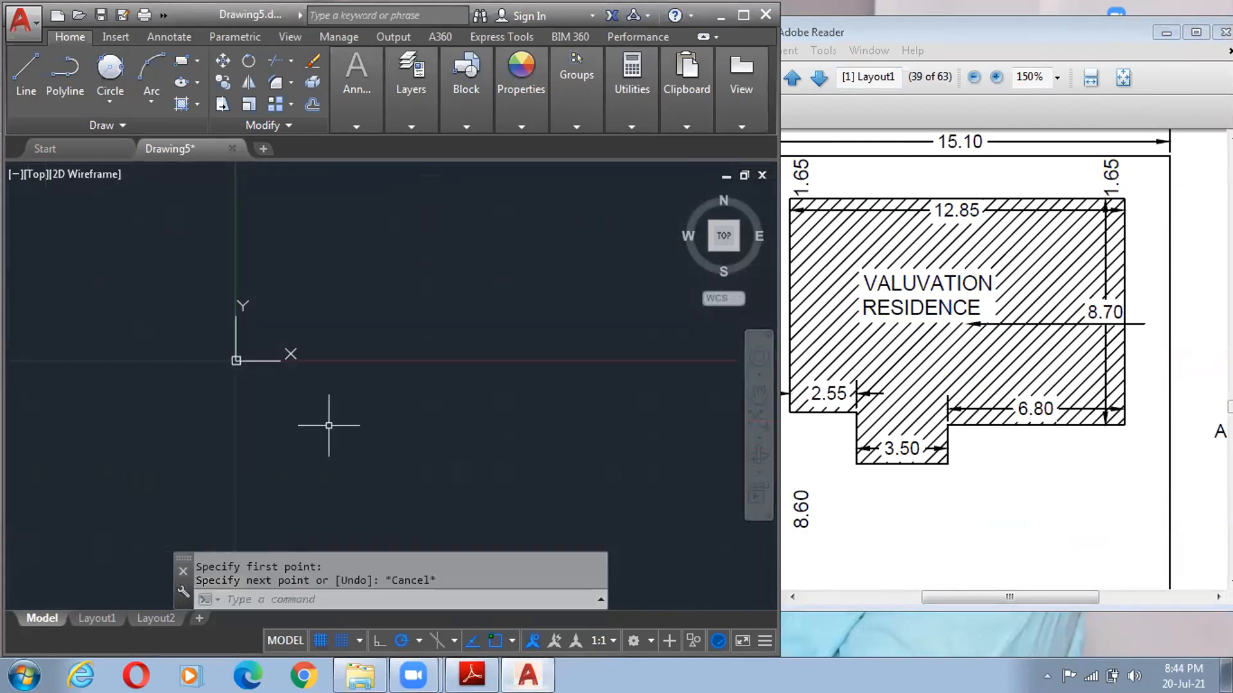
type("l")
key("Return")
left_click(236, 361)
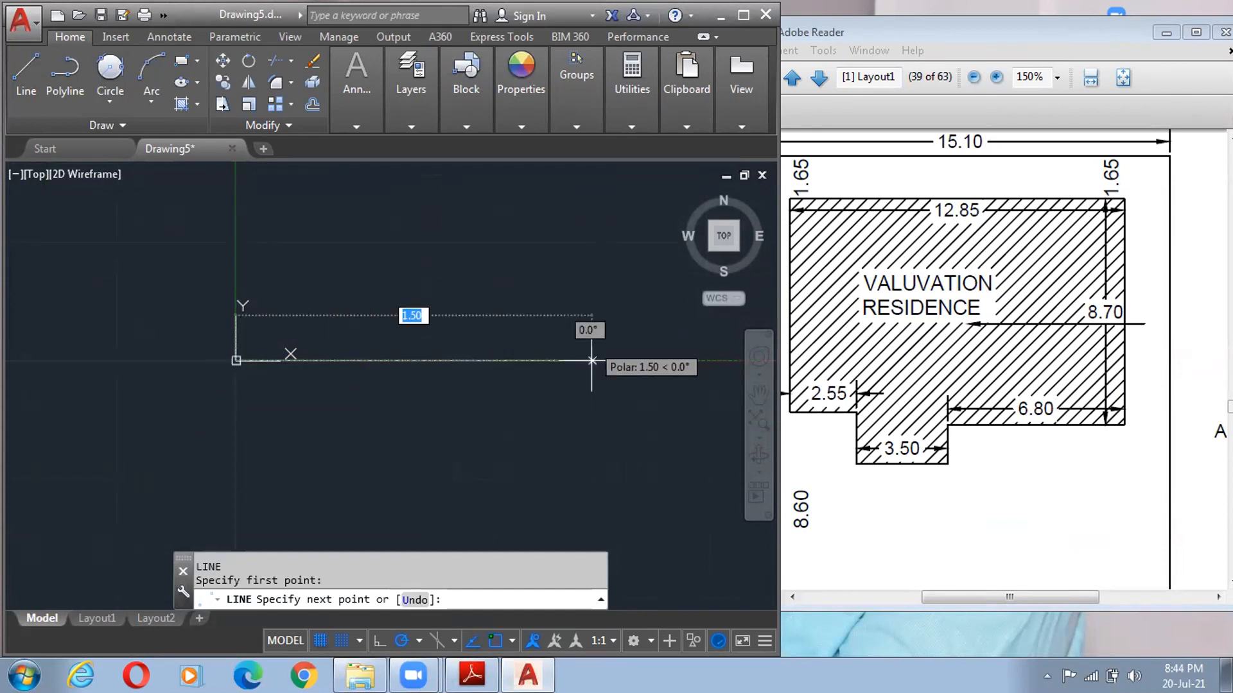
middle_click_drag(629, 345, 411, 339)
type("2.55")
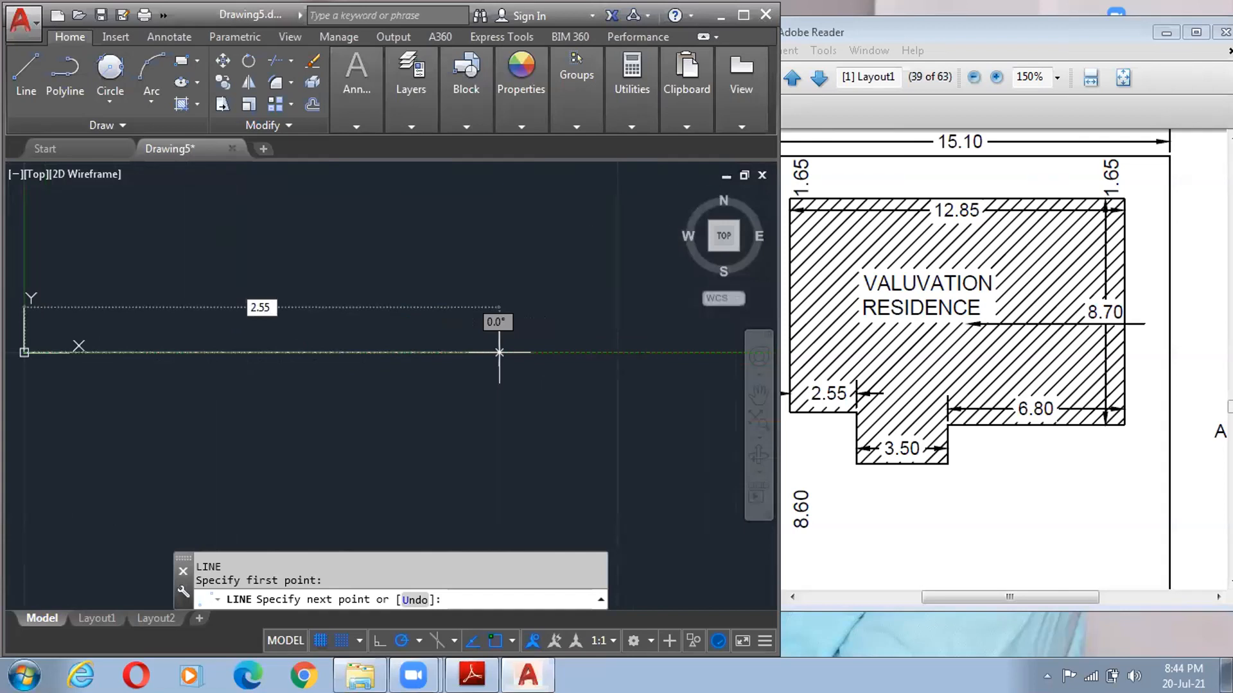
key("Return")
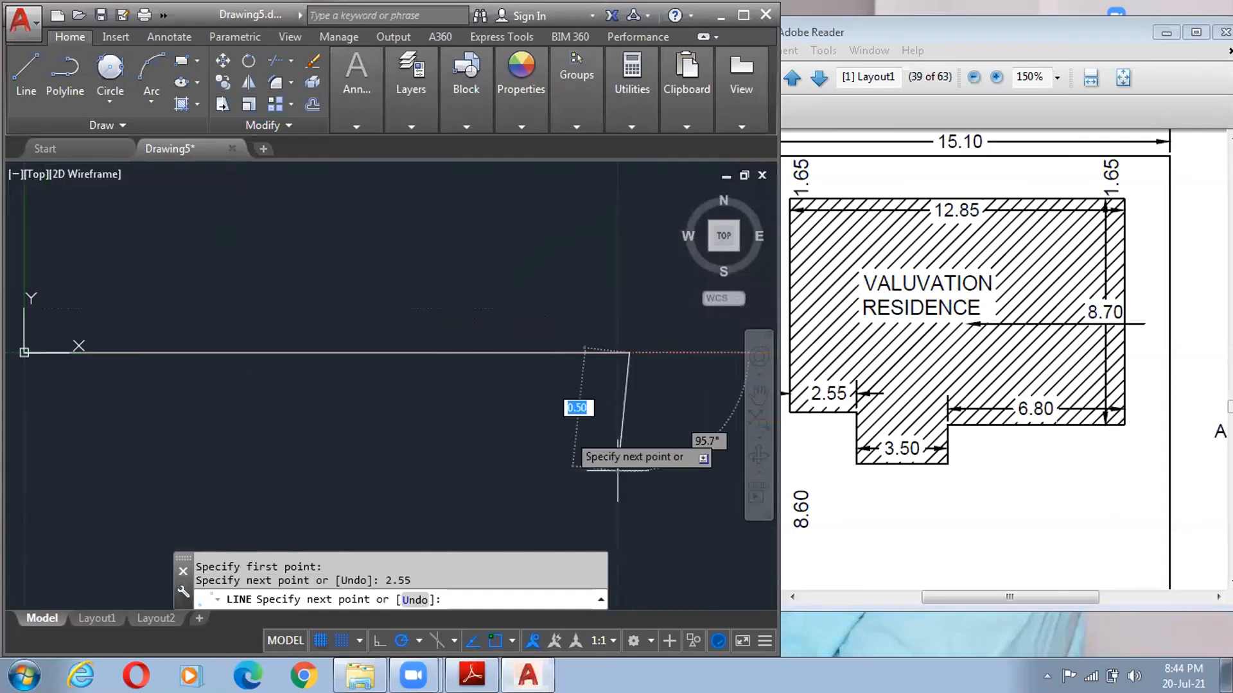
- Turn snap mode off, end the line, and check the residence's front projection in the PDF plan
scroll(618, 471, "down", 1)
mouse_move(618, 471)
middle_mouse_down()
mouse_move(514, 310)
mouse_move(473, 206)
mouse_move(564, 439)
middle_mouse_up()
scroll(473, 206, "up", 2)
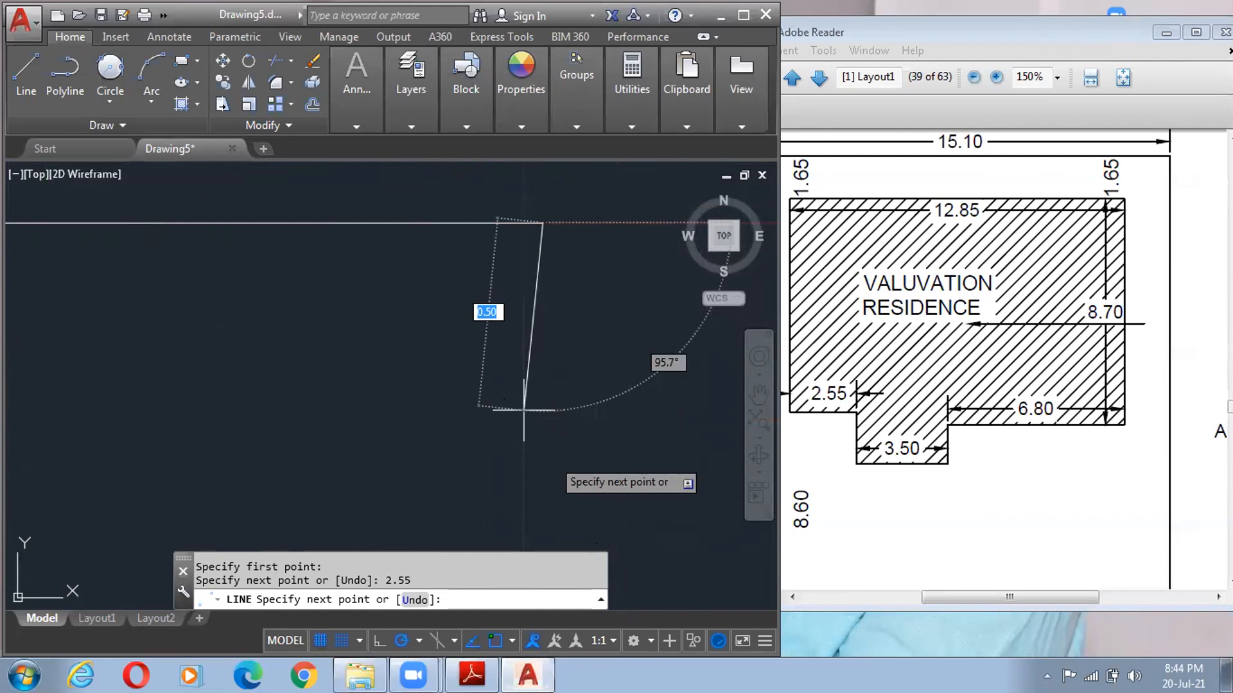
key("F9")
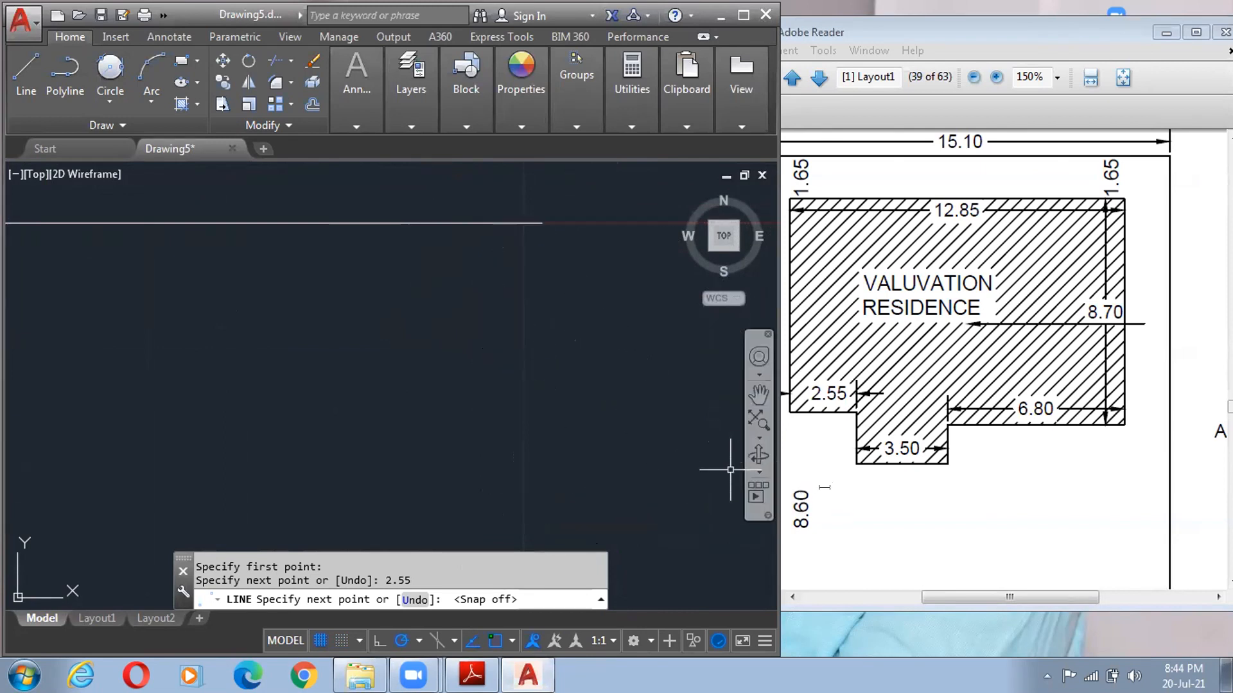
left_click(814, 460)
scroll(854, 436, "down", 1)
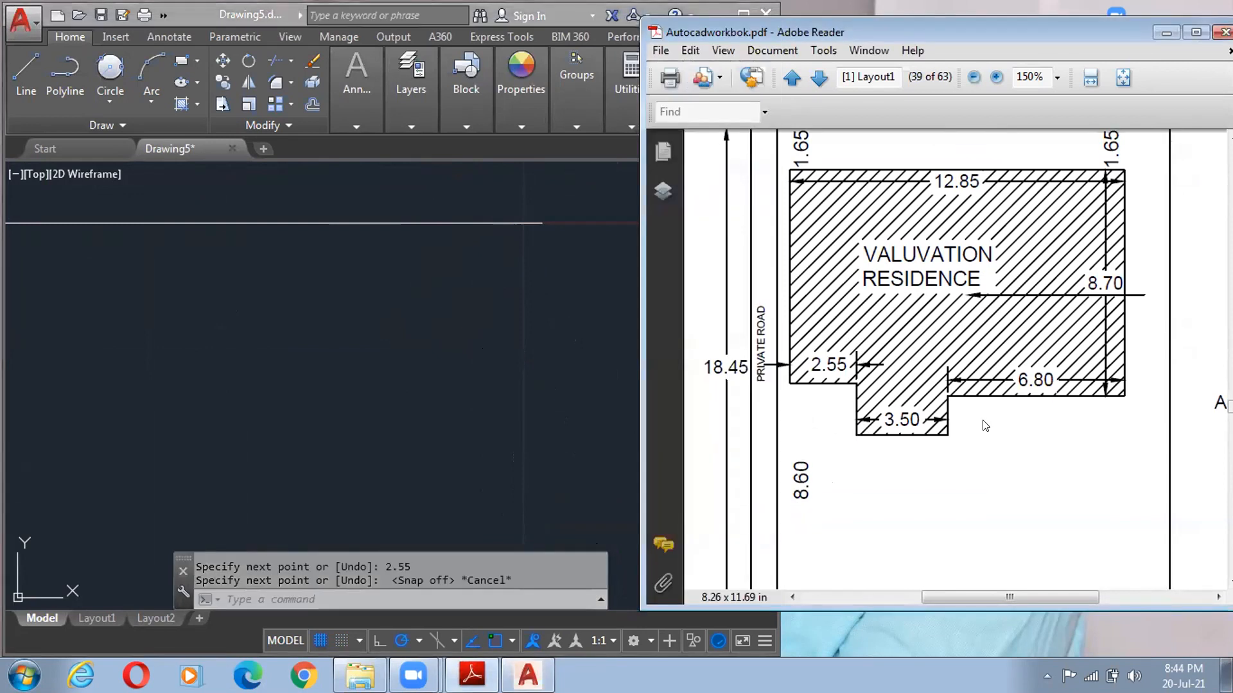
scroll(843, 431, "up", 1)
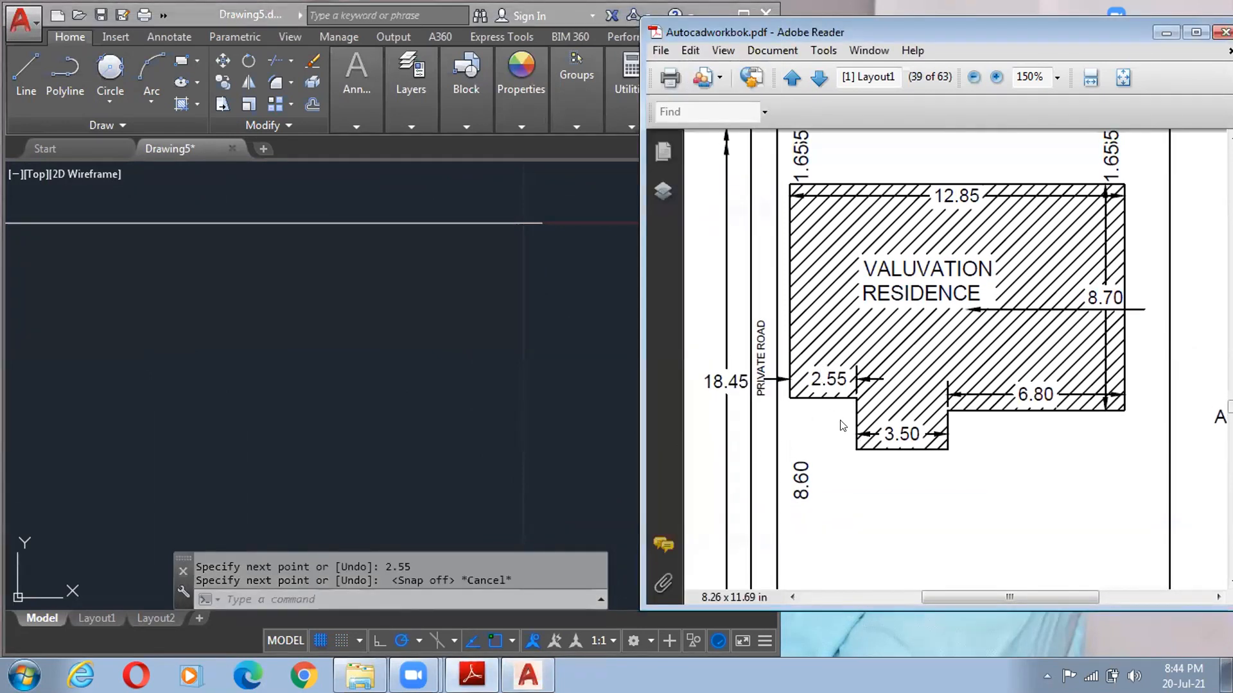
left_click(580, 289)
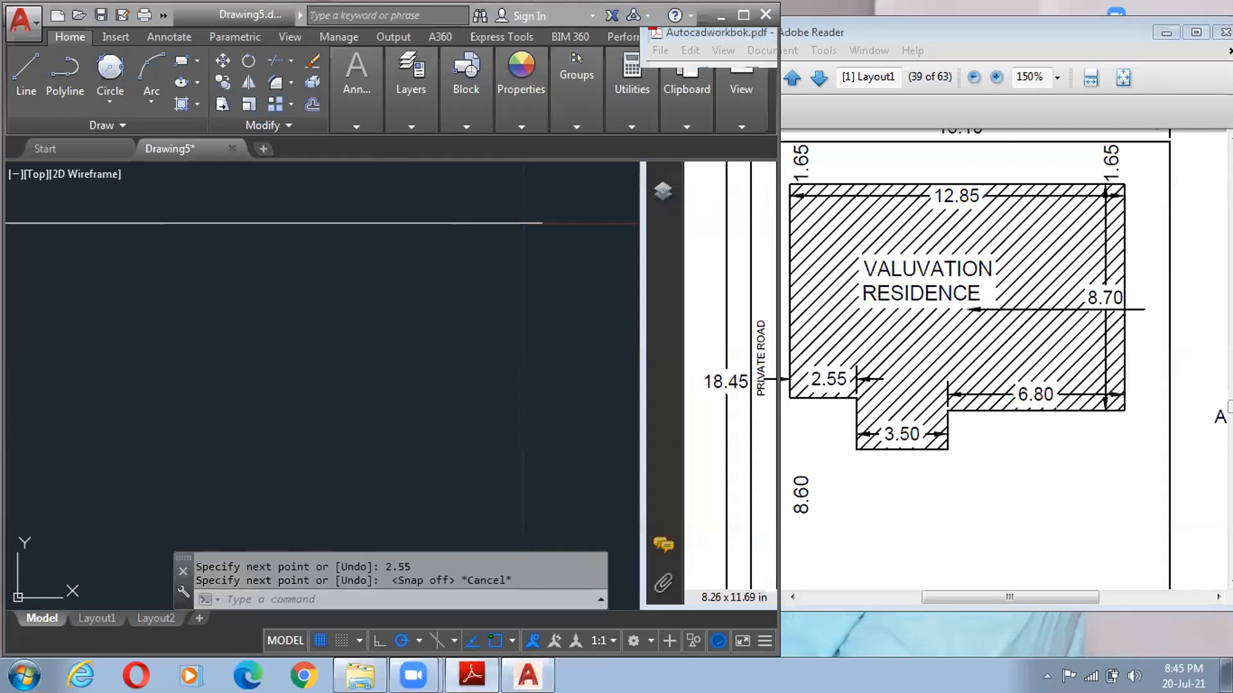
- Draw a vertical line 2.5 units downward from the right end of the 2.55 line
type("L")
key("Return")
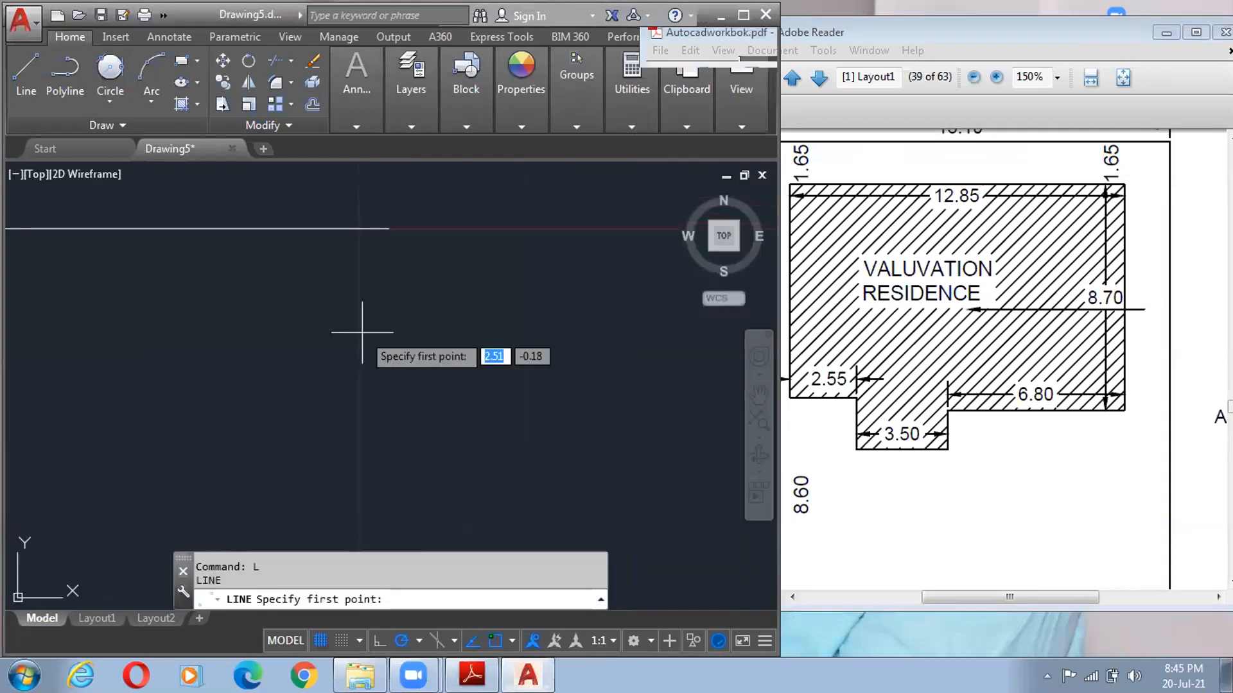
left_click(388, 228)
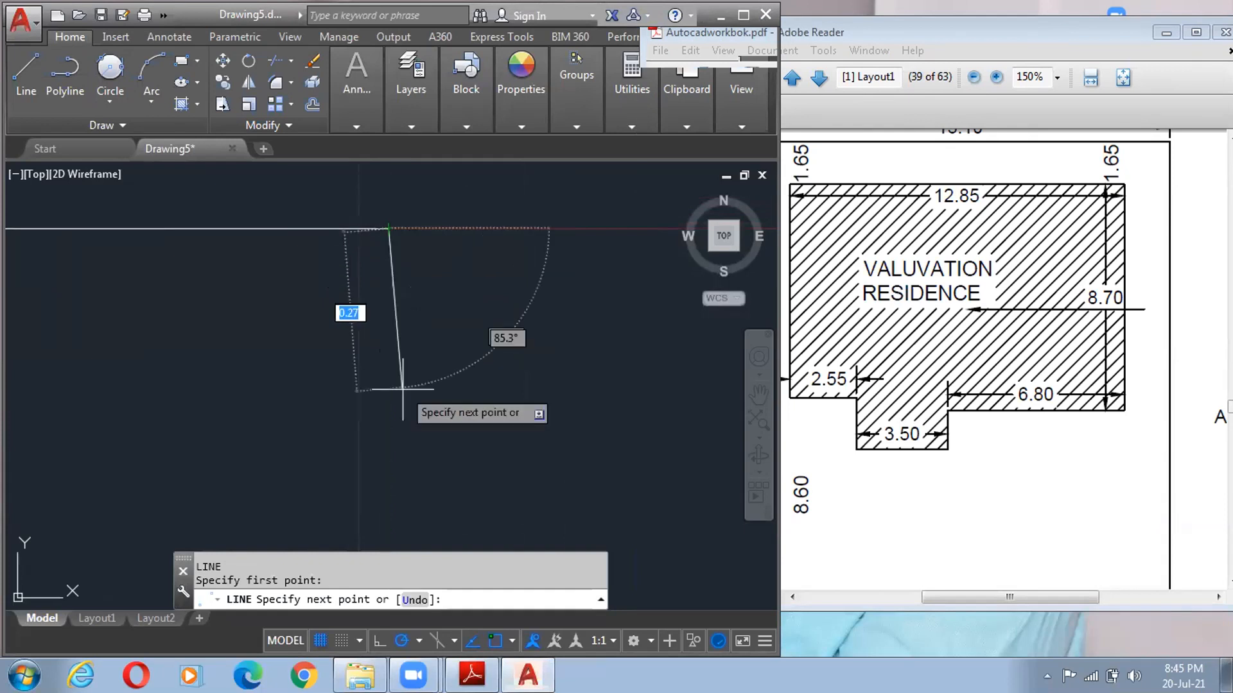
mouse_move(386, 321)
middle_mouse_down()
mouse_move(382, 475)
mouse_move(427, 239)
middle_mouse_up()
scroll(430, 244, "down", 4)
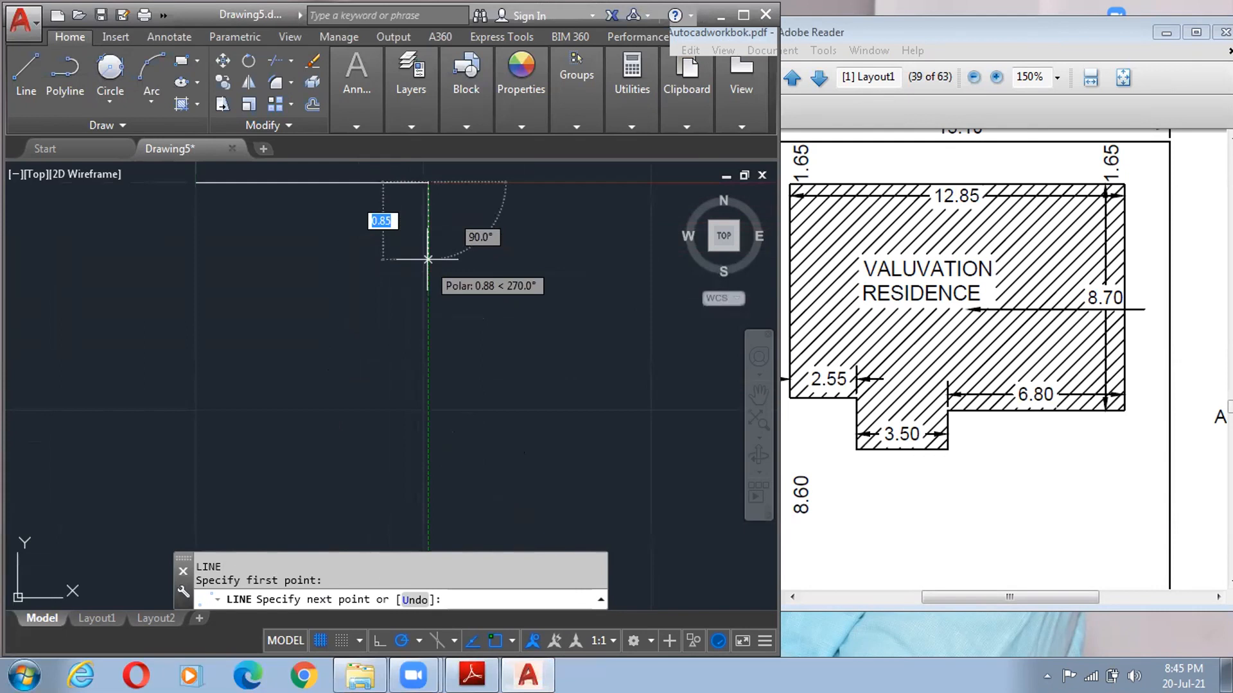
type("2.5")
key("Return")
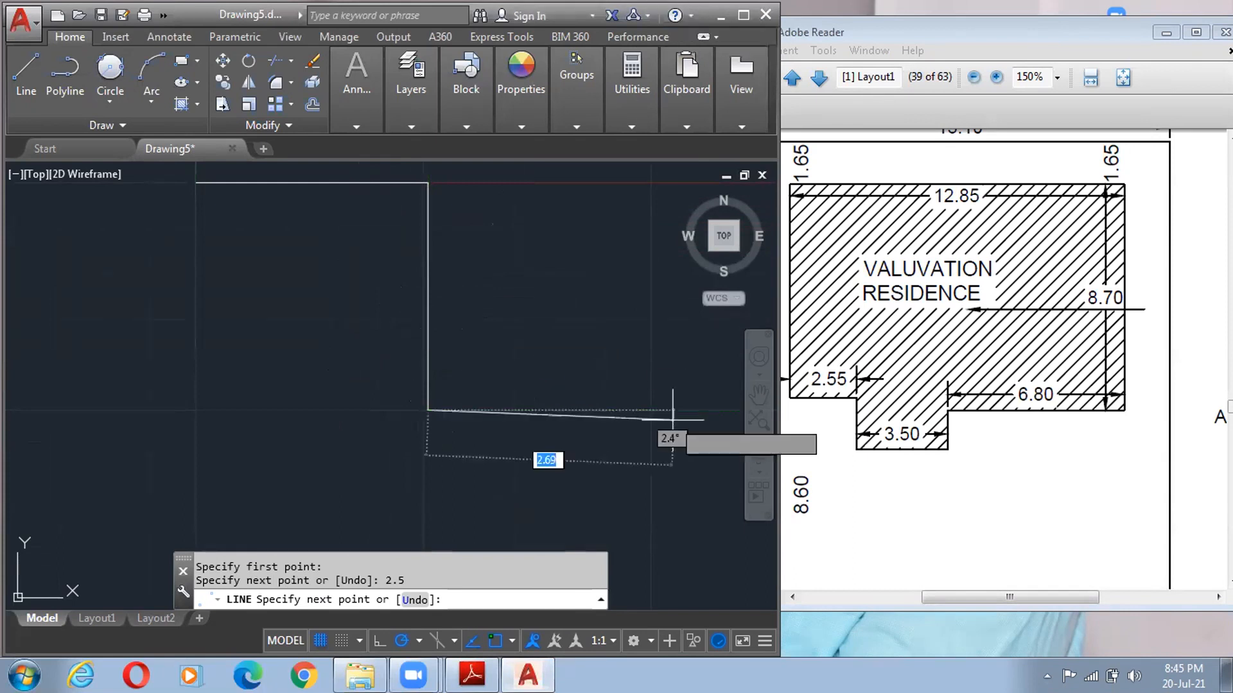
- Continue the front projection with a 3.5-unit line to the right and a 2.5-unit line upward
type("3.5")
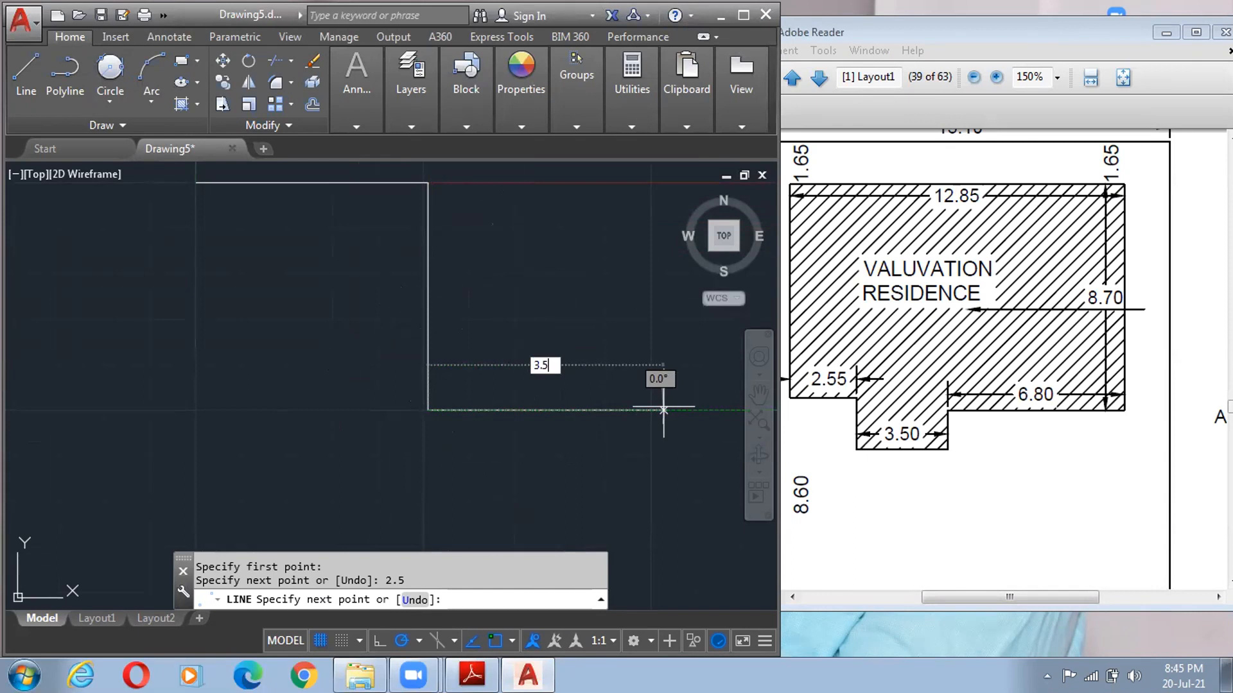
key("Return")
scroll(671, 427, "down", 2)
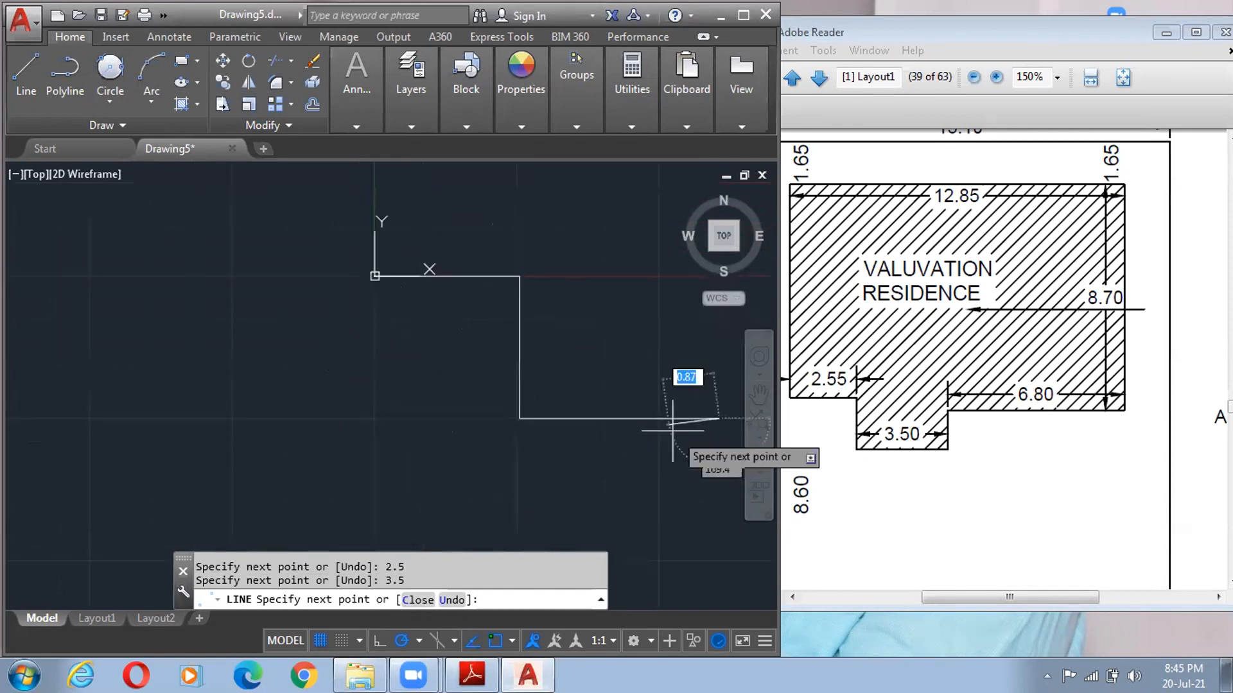
scroll(672, 430, "down", 1)
middle_click_drag(673, 430, 509, 490)
scroll(540, 379, "up", 4)
middle_click_drag(512, 407, 510, 243)
type("2.5")
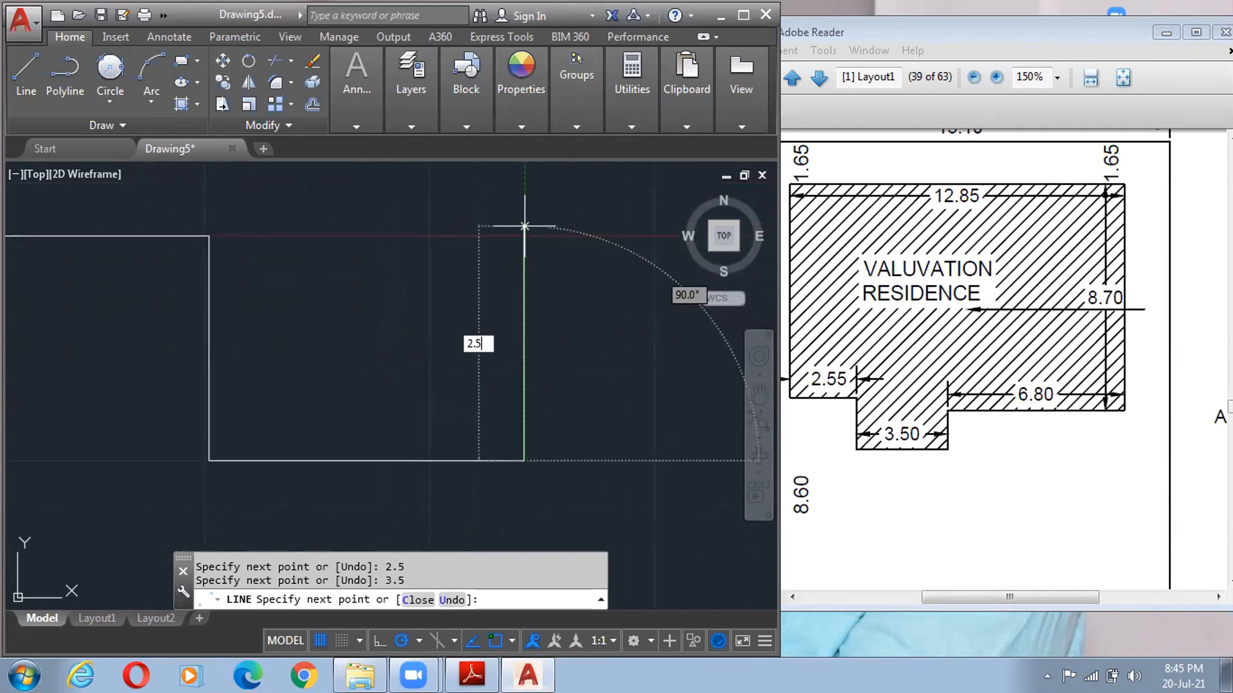
key("Return")
- Extend the outline 6.8 units to the right from the top of the projection
scroll(616, 231, "down", 2)
middle_click_drag(628, 232, 169, 309)
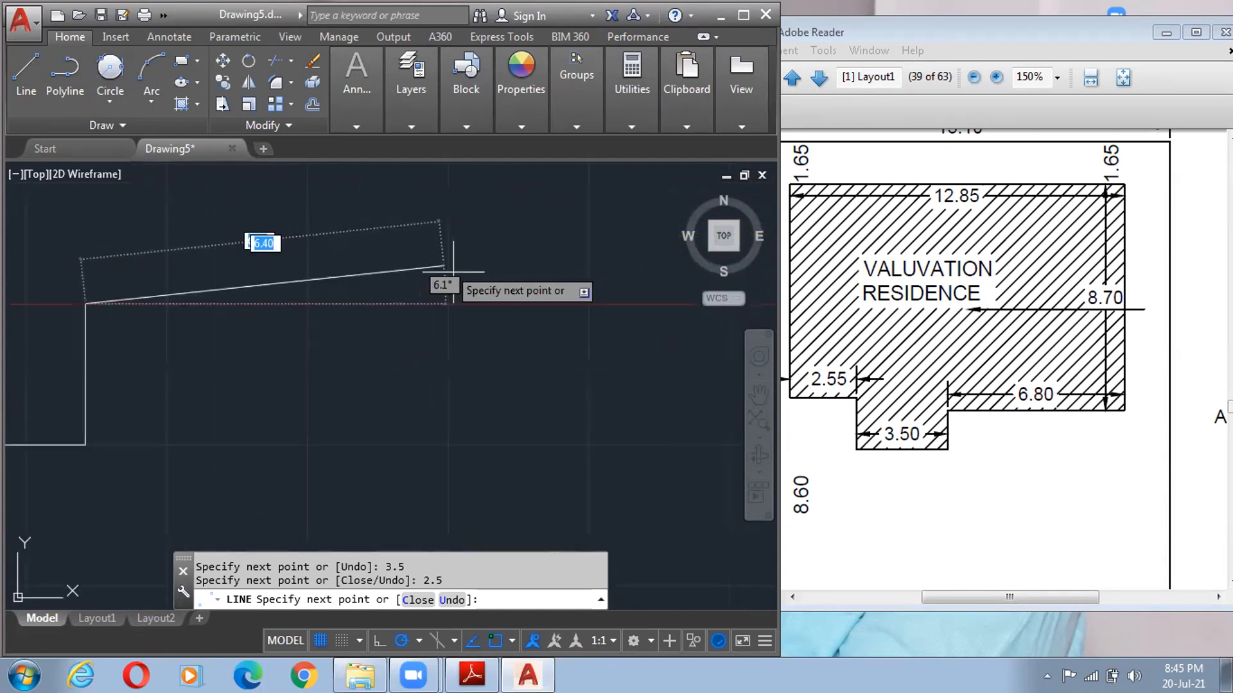
type("6.8")
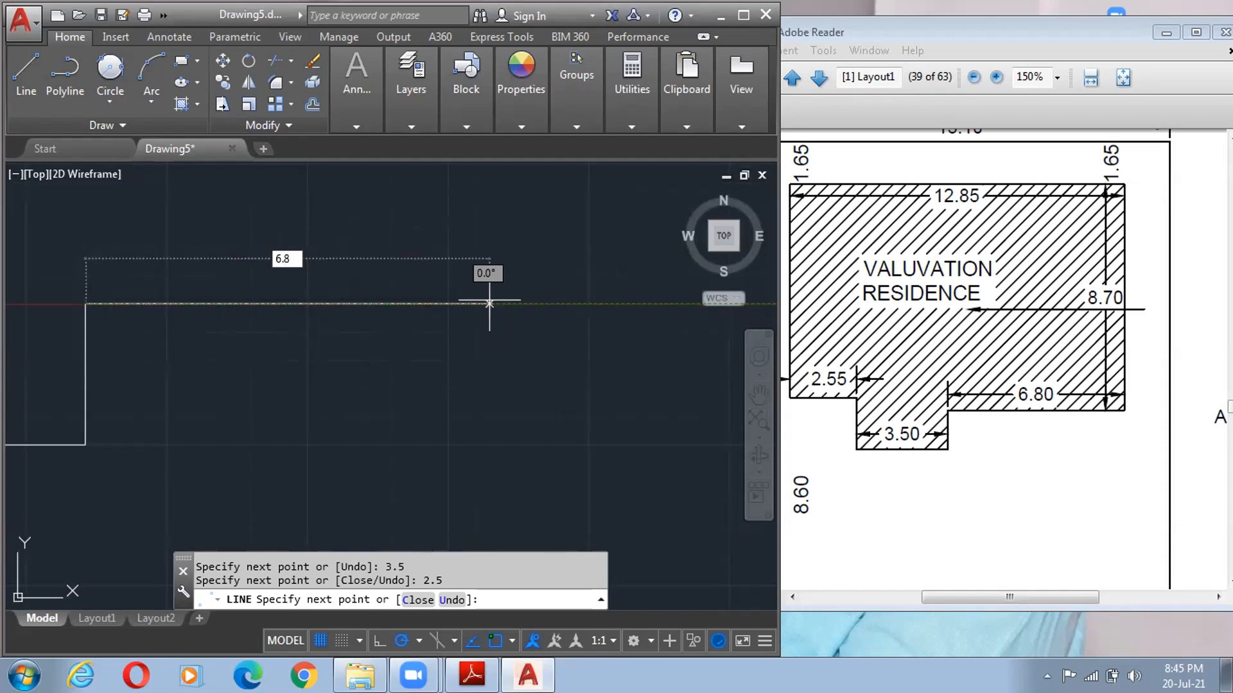
key("Return")
scroll(517, 445, "down", 2)
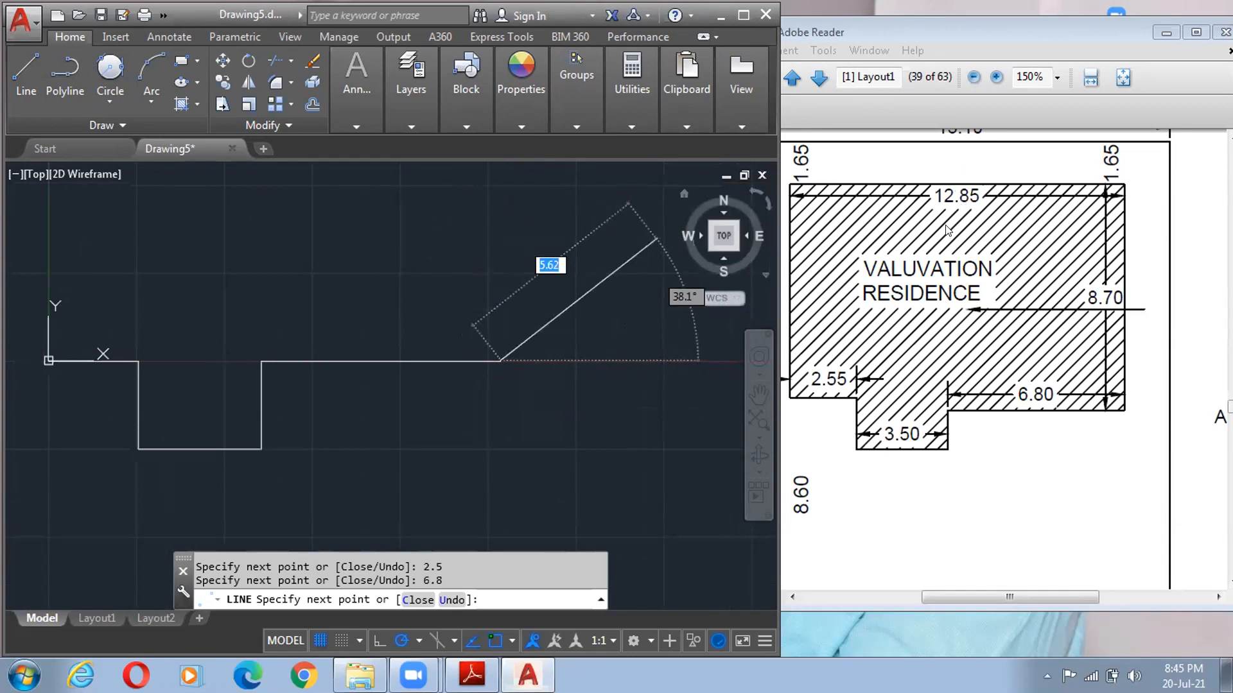
- Check the residence's dimensions in the PDF at 150%, and draw the outline's right wall 10 units upward
left_click(934, 263)
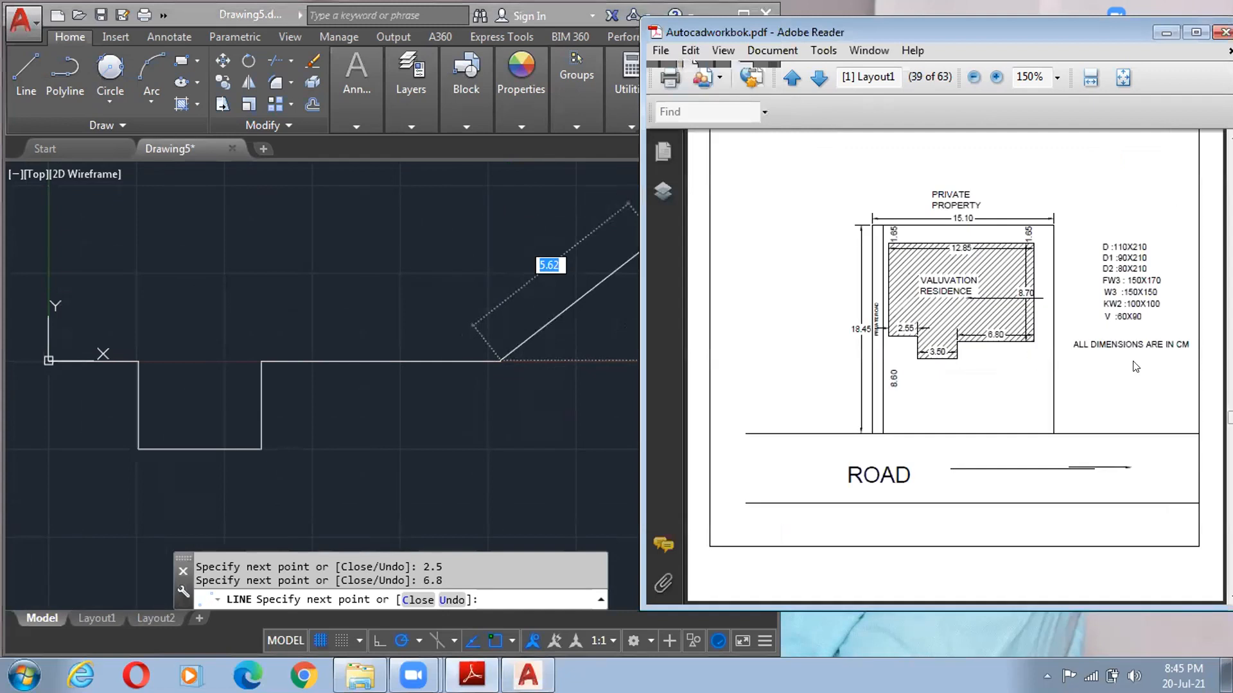
scroll(1134, 368, "up", 2, "ctrl")
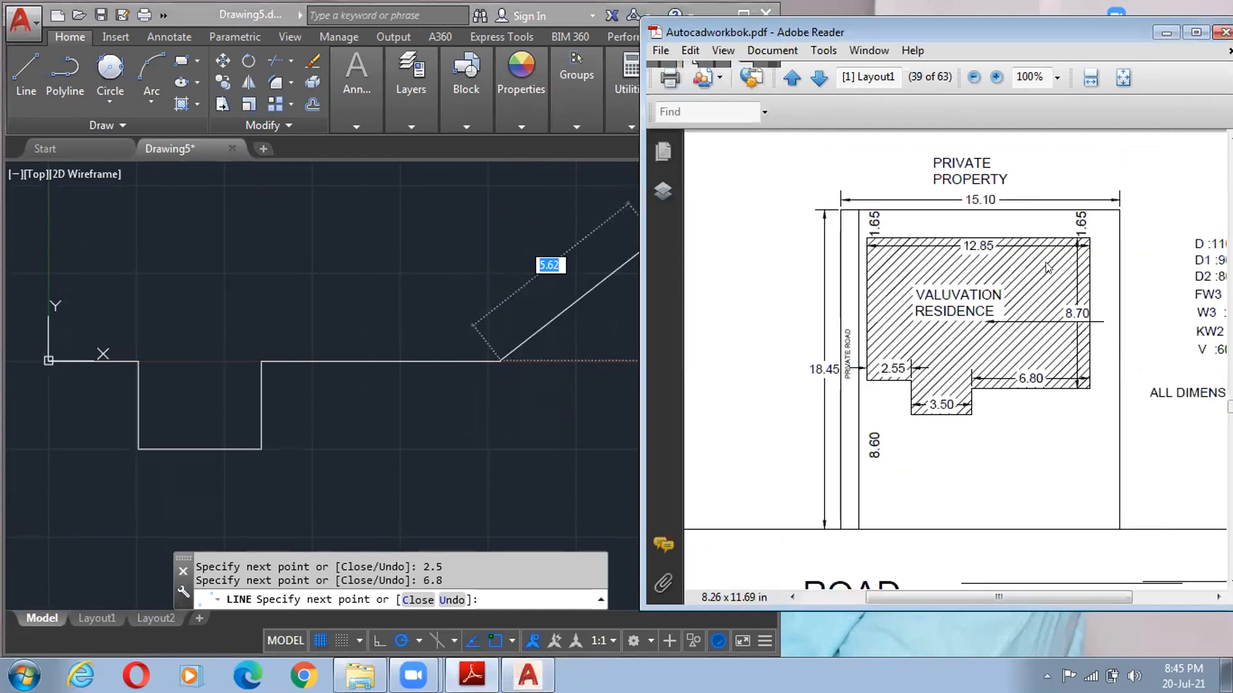
scroll(1120, 345, "up", 2, "ctrl")
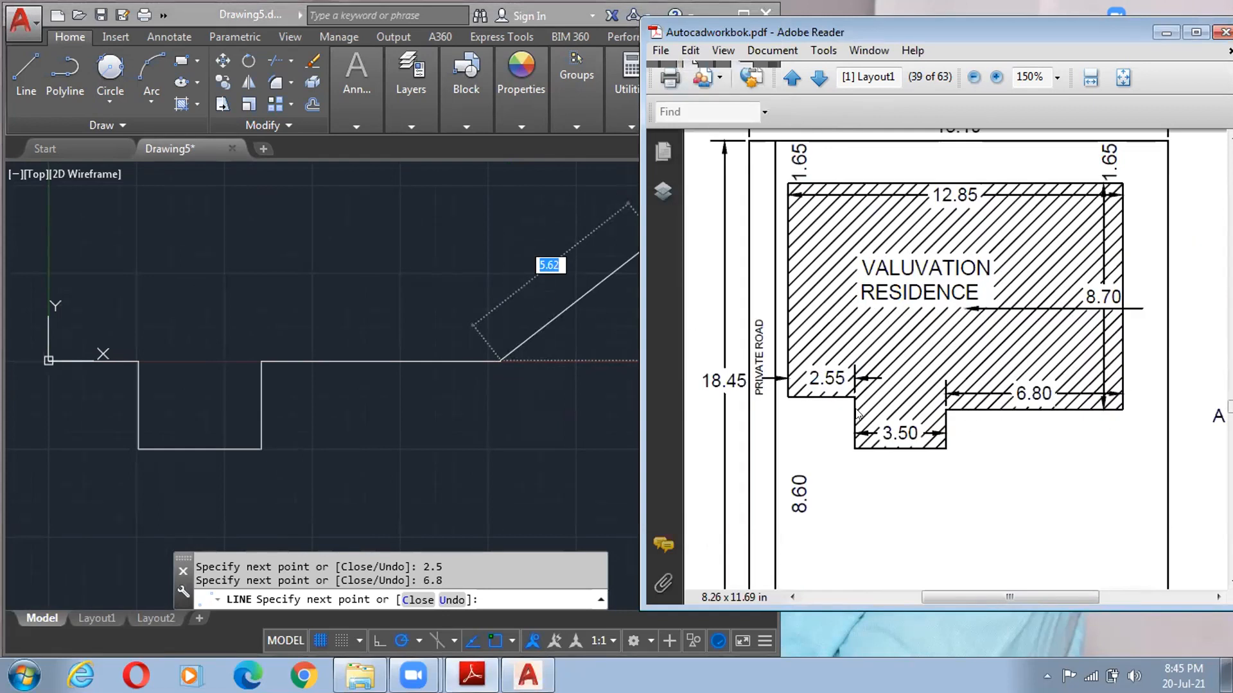
scroll(670, 279, "up", 2)
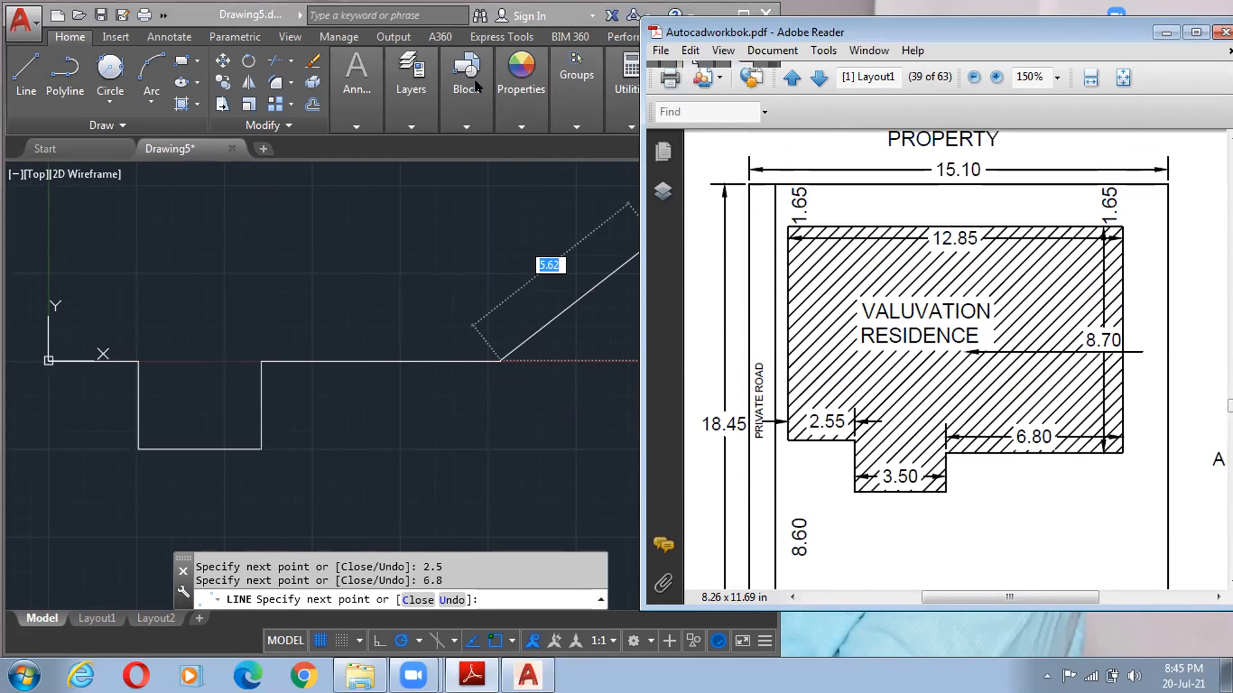
left_click(442, 158)
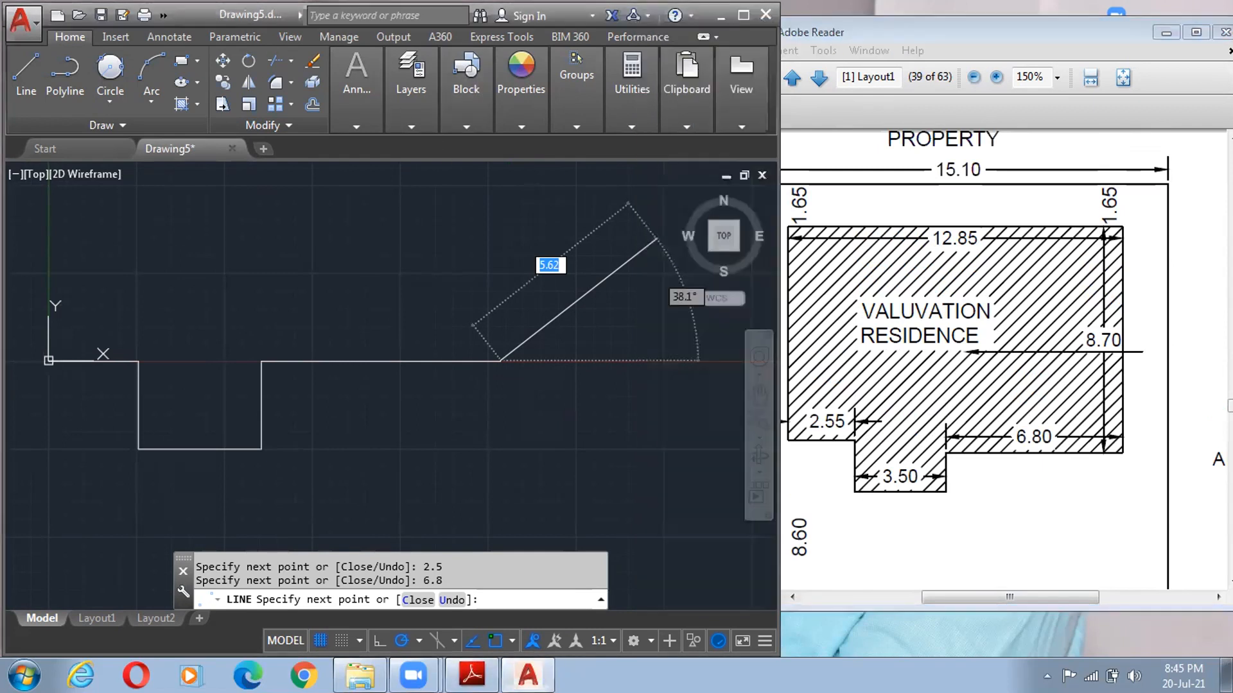
scroll(517, 233, "down", 2)
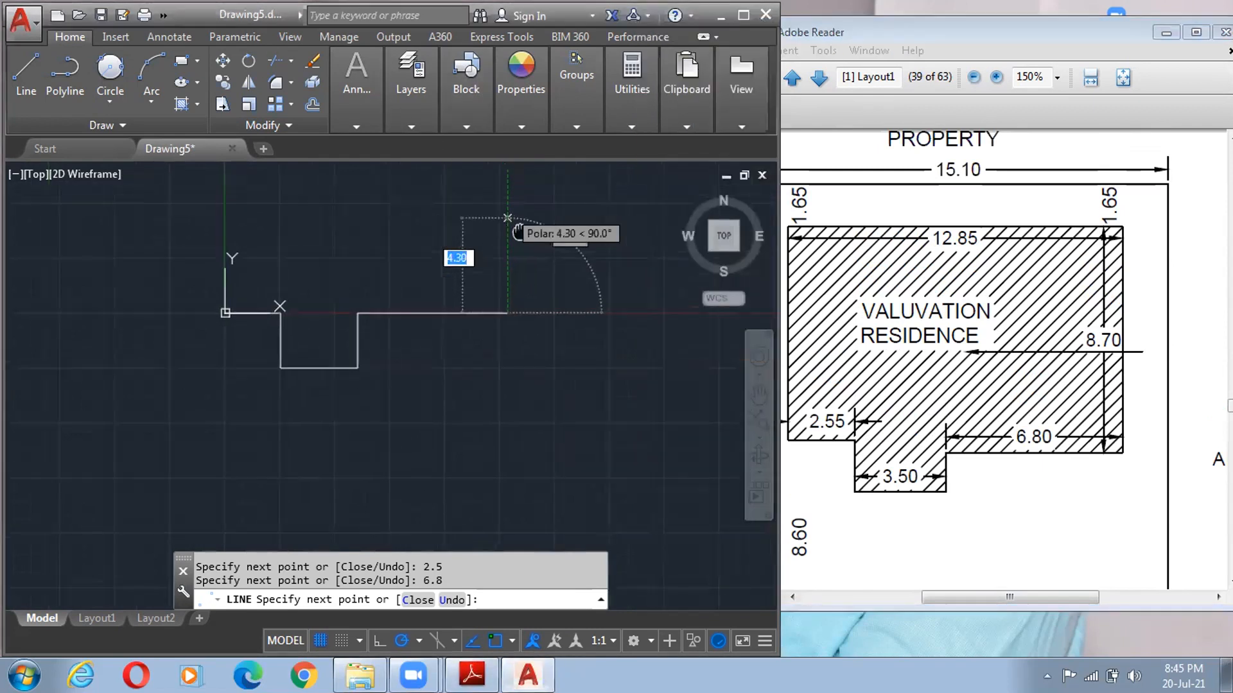
middle_click_drag(517, 232, 618, 421)
type("10")
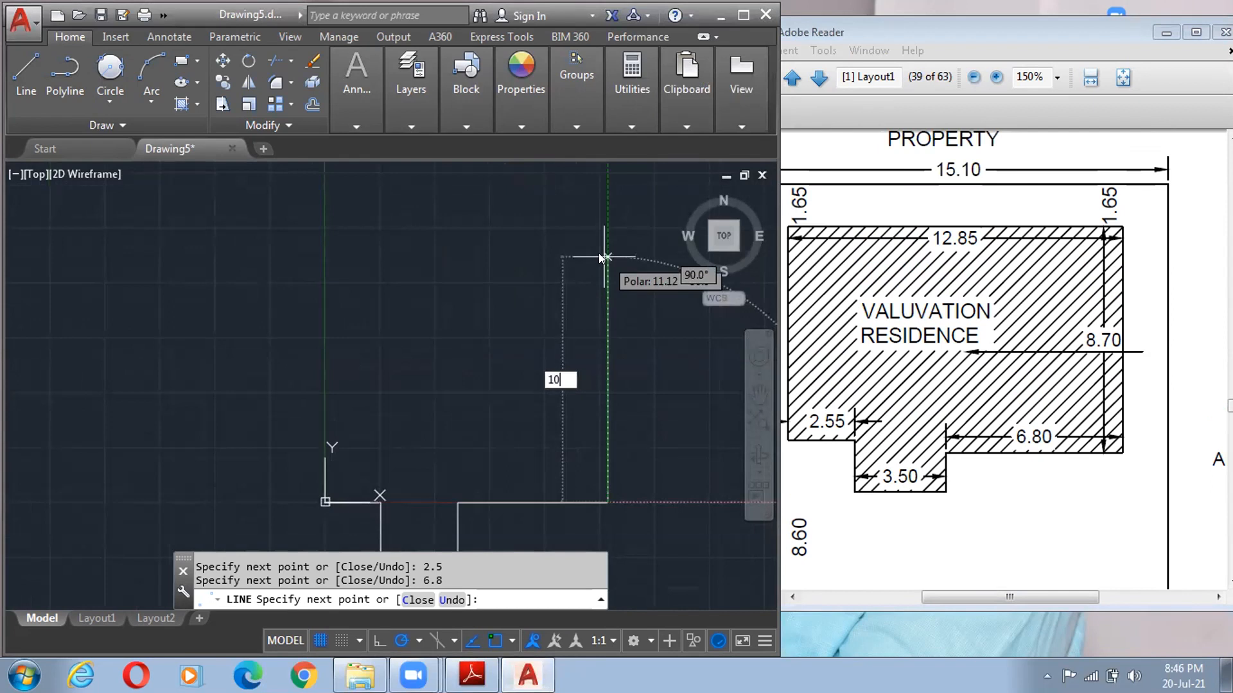
key("Return")
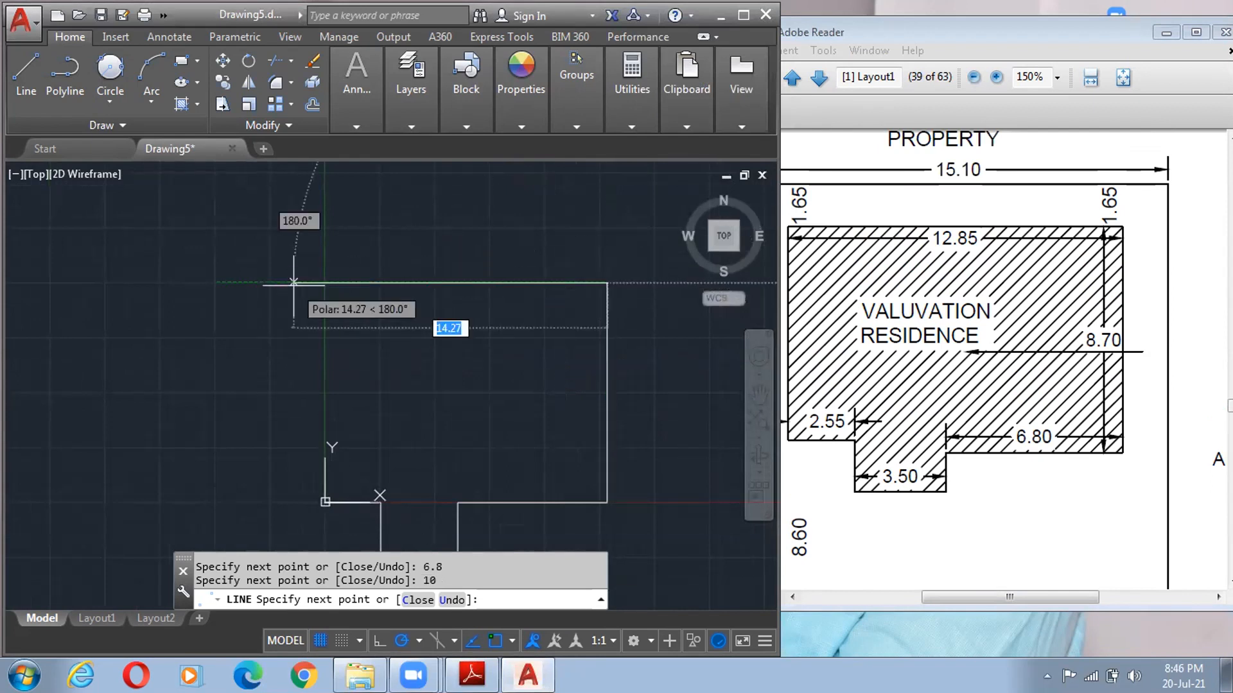
- Draw the 12.85-unit top wall to the left and close the outline down to the origin
type("12")
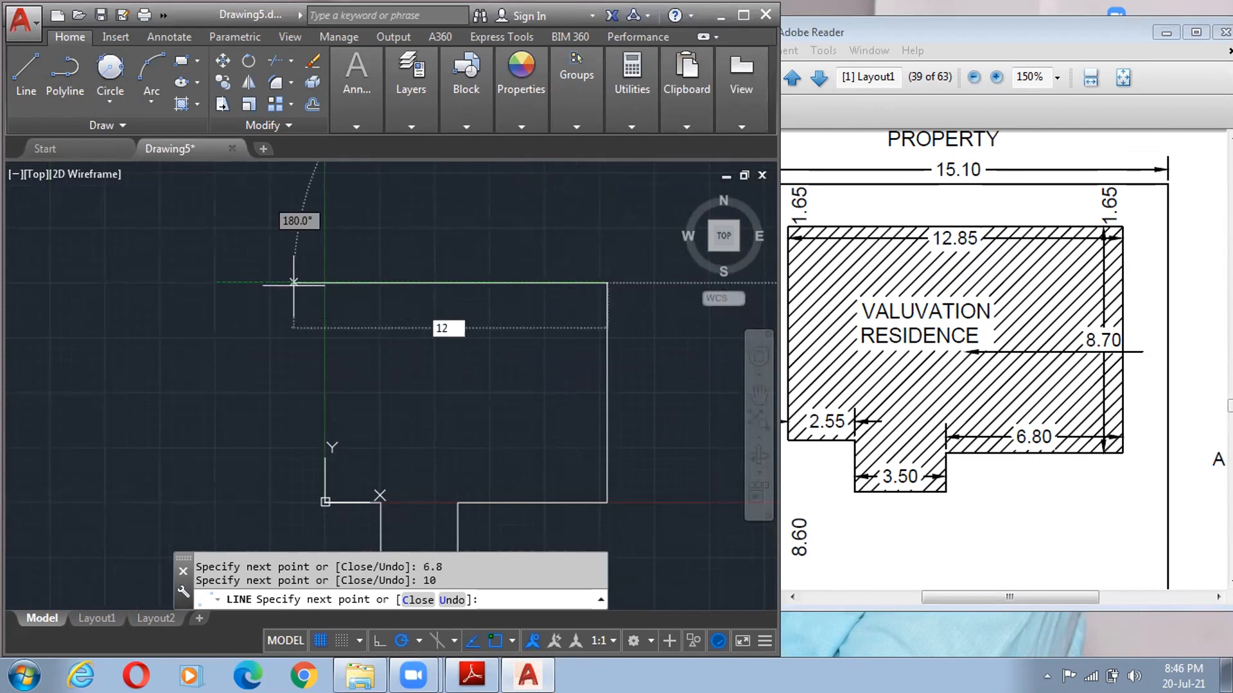
type(".85")
key("Return")
scroll(308, 411, "up", 2)
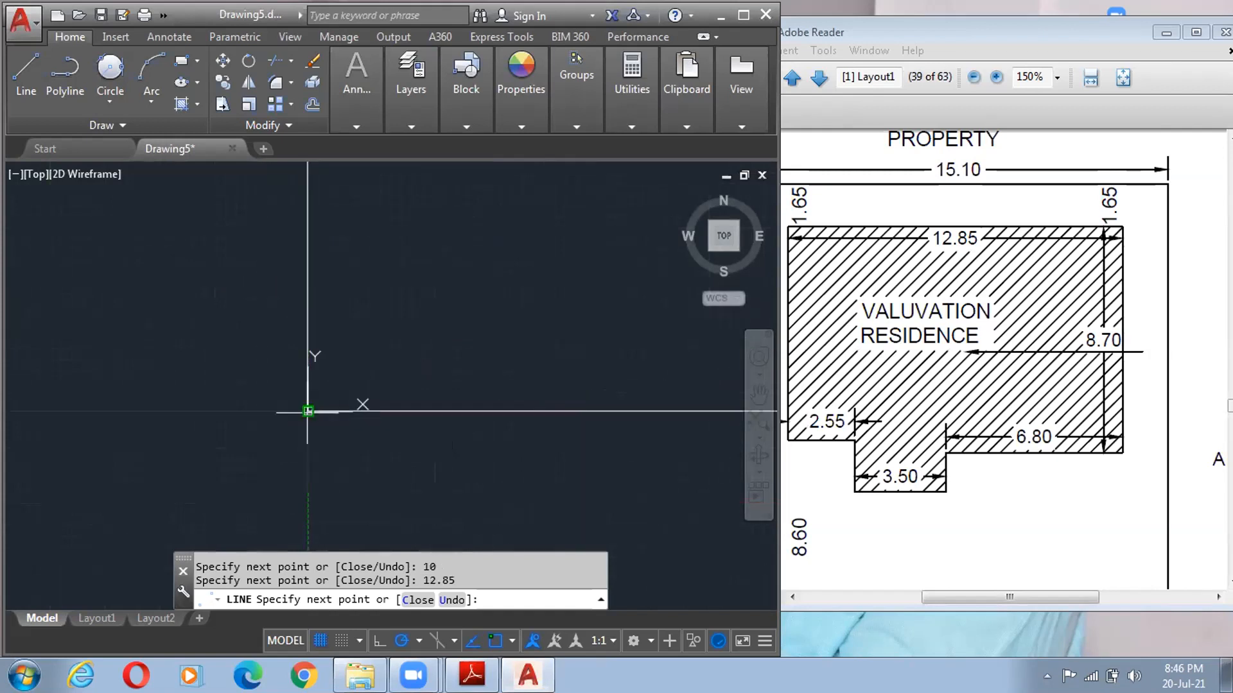
key("Return")
scroll(455, 482, "down", 5)
scroll(493, 289, "down", 4)
middle_click_drag(494, 289, 421, 264)
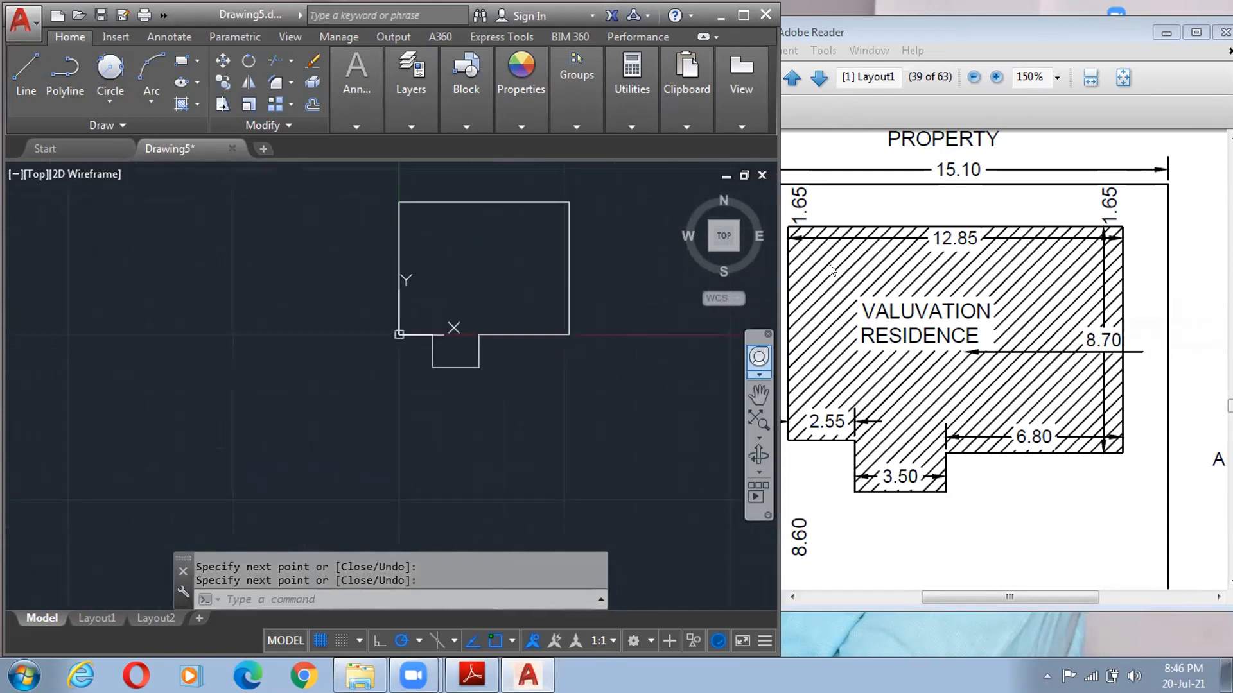
- Check the residence's hatching in the PDF, return to AutoCAD and maximize its window without an active command
left_click(931, 324)
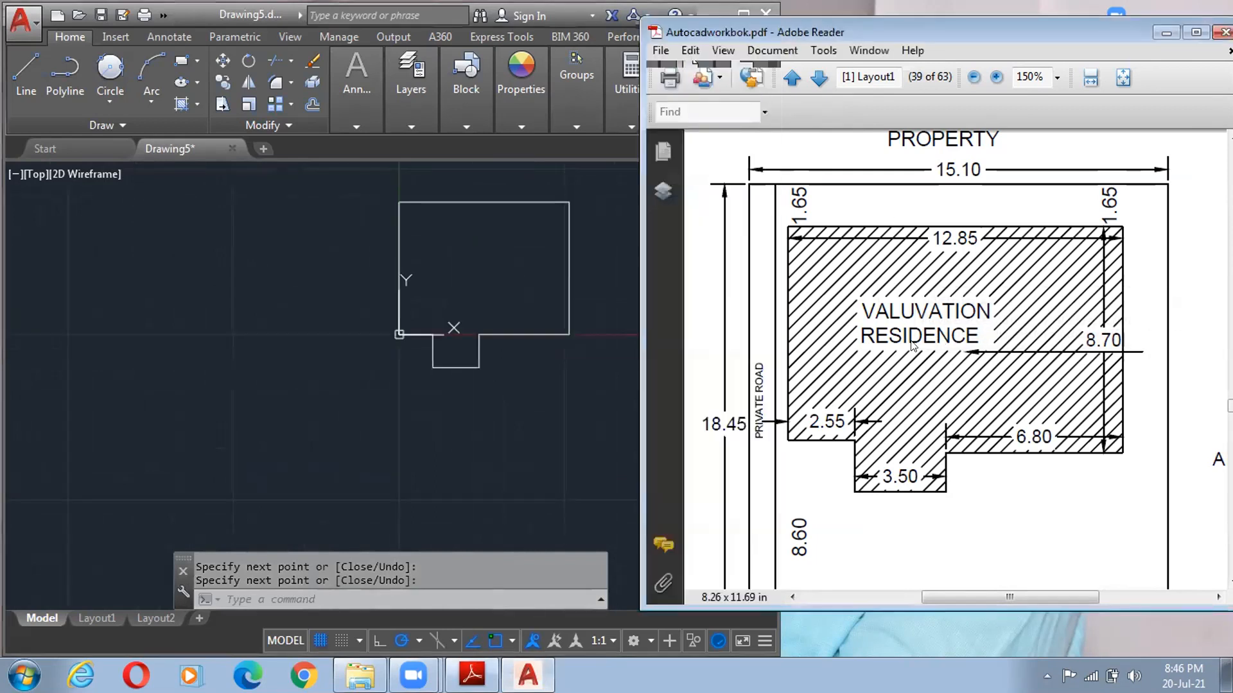
left_click(173, 102)
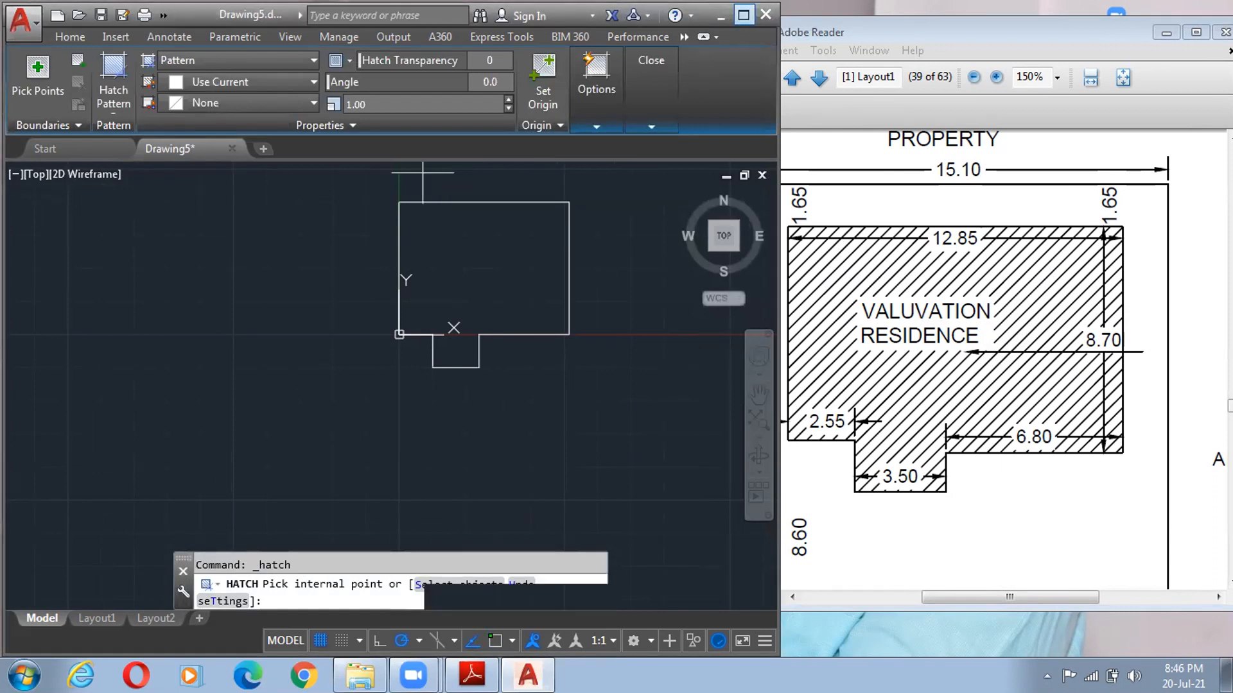
left_click(744, 15)
key("Escape")
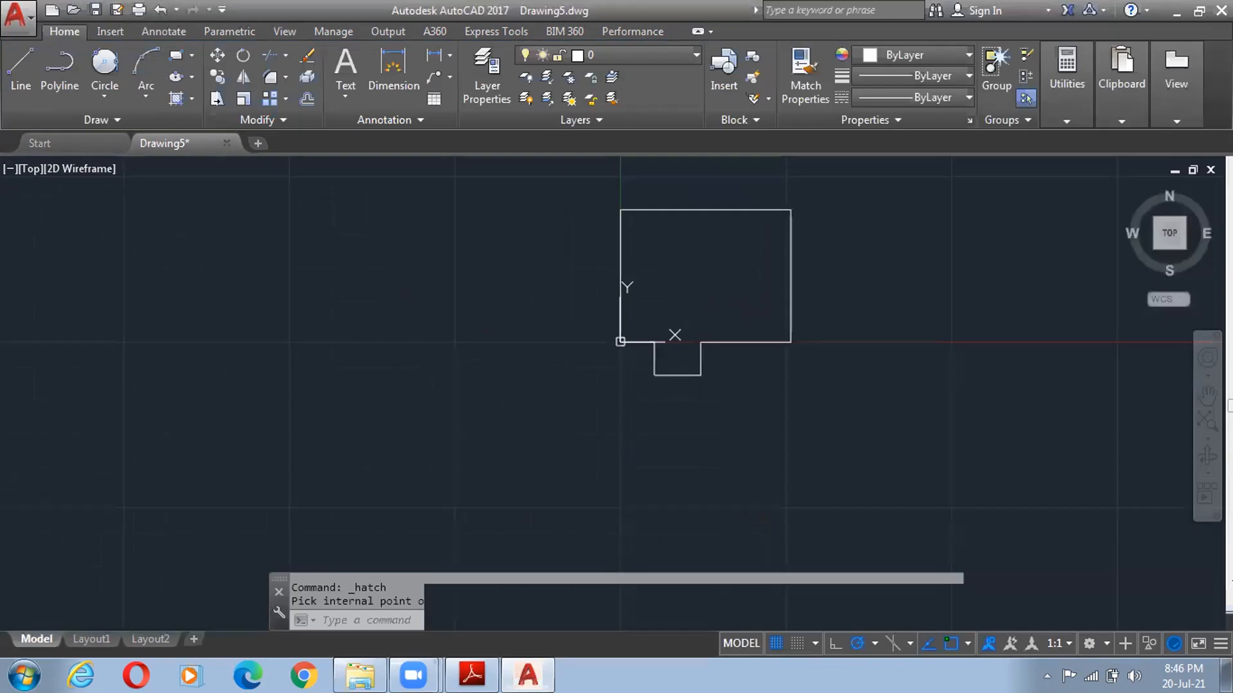
- Hatch the inside of the residence outline with the ANSI31 pattern at scale 5
scroll(636, 311, "up", 5)
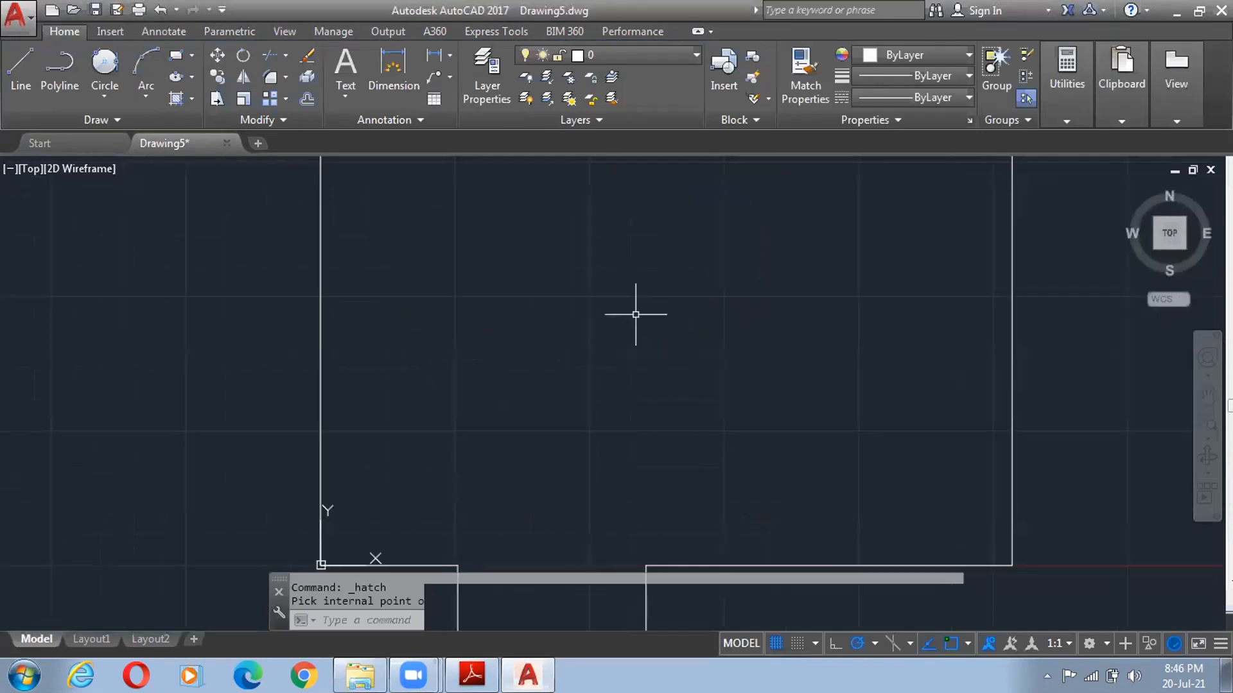
scroll(635, 311, "down", 4)
type("h")
key("Return")
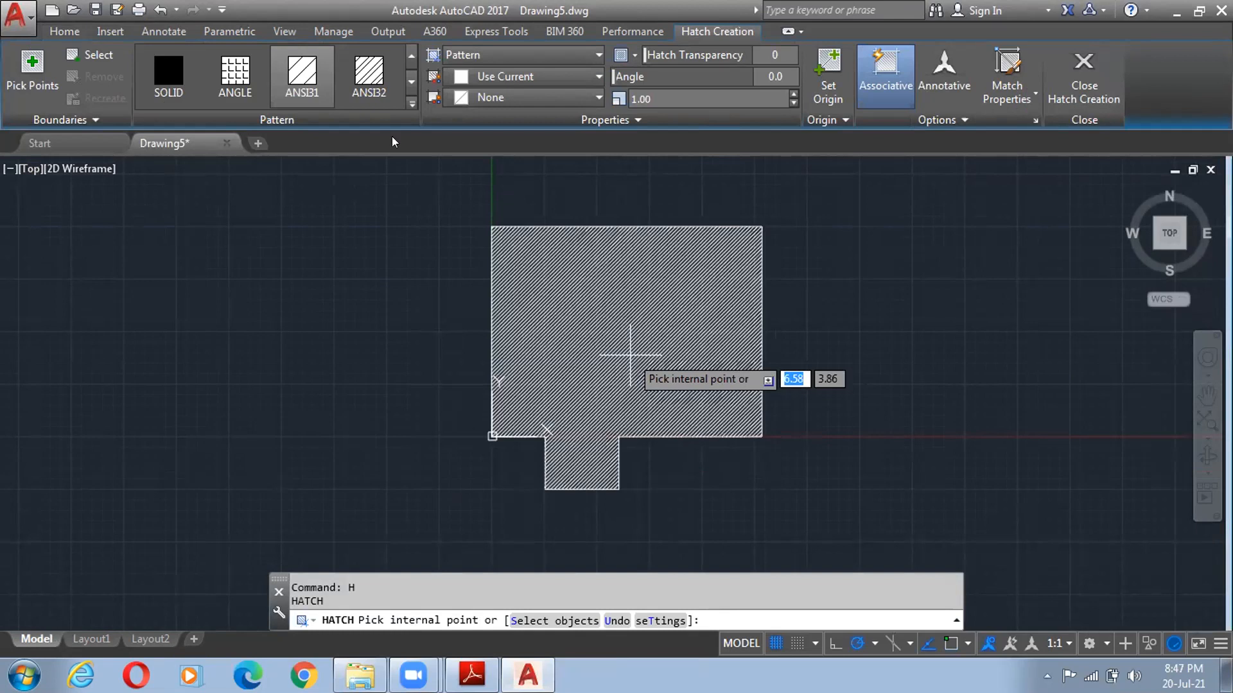
scroll(398, 182, "up", 3)
left_click(411, 103)
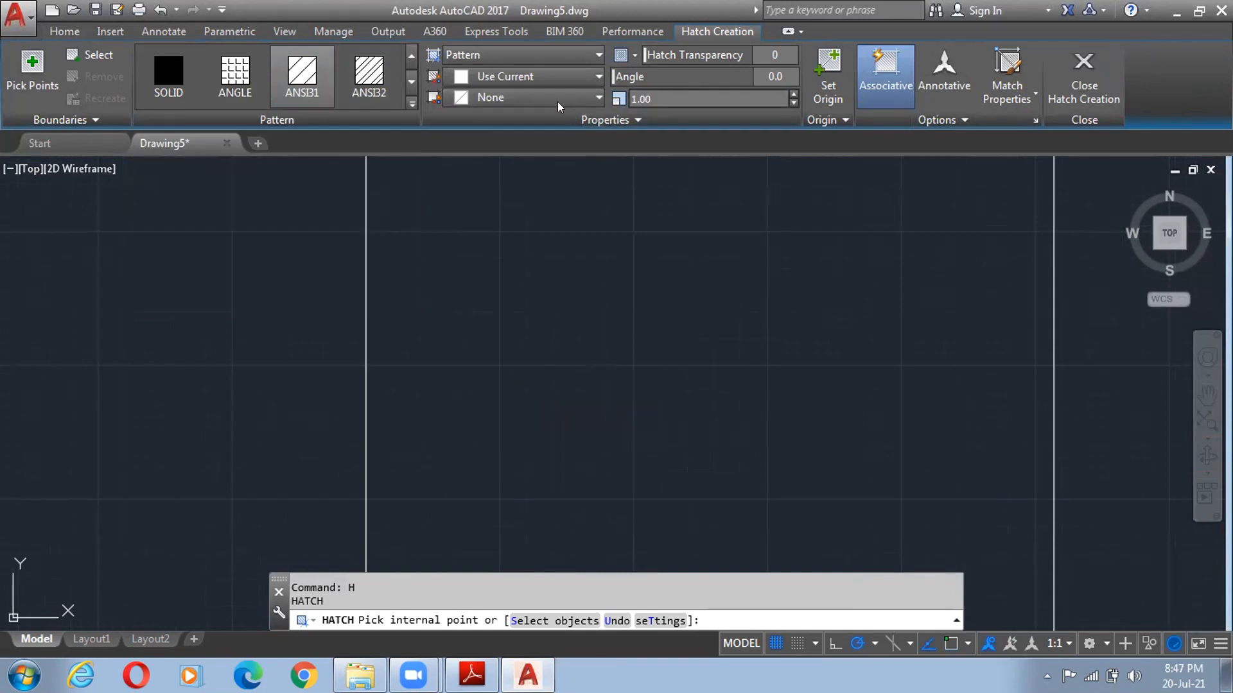
type("5")
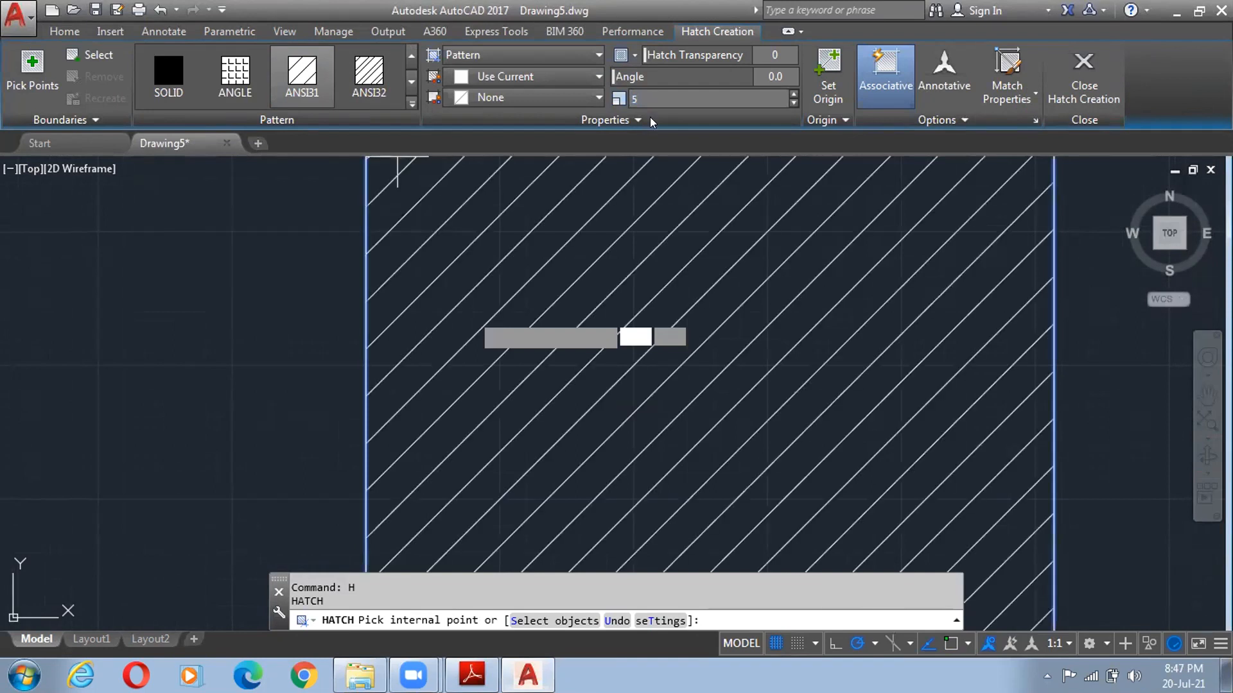
left_click(470, 304)
scroll(469, 304, "down", 2)
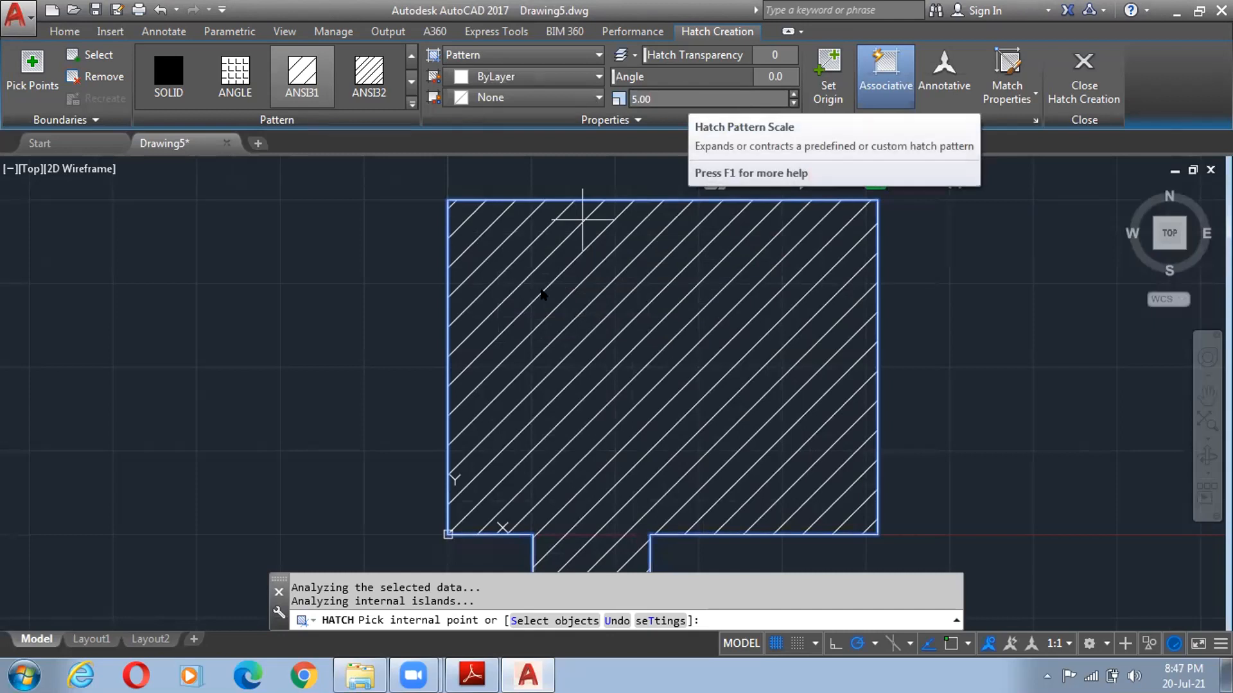
- Try a hatch pattern scale of 10, set it back to 5 and finish the residence hatch
type("10")
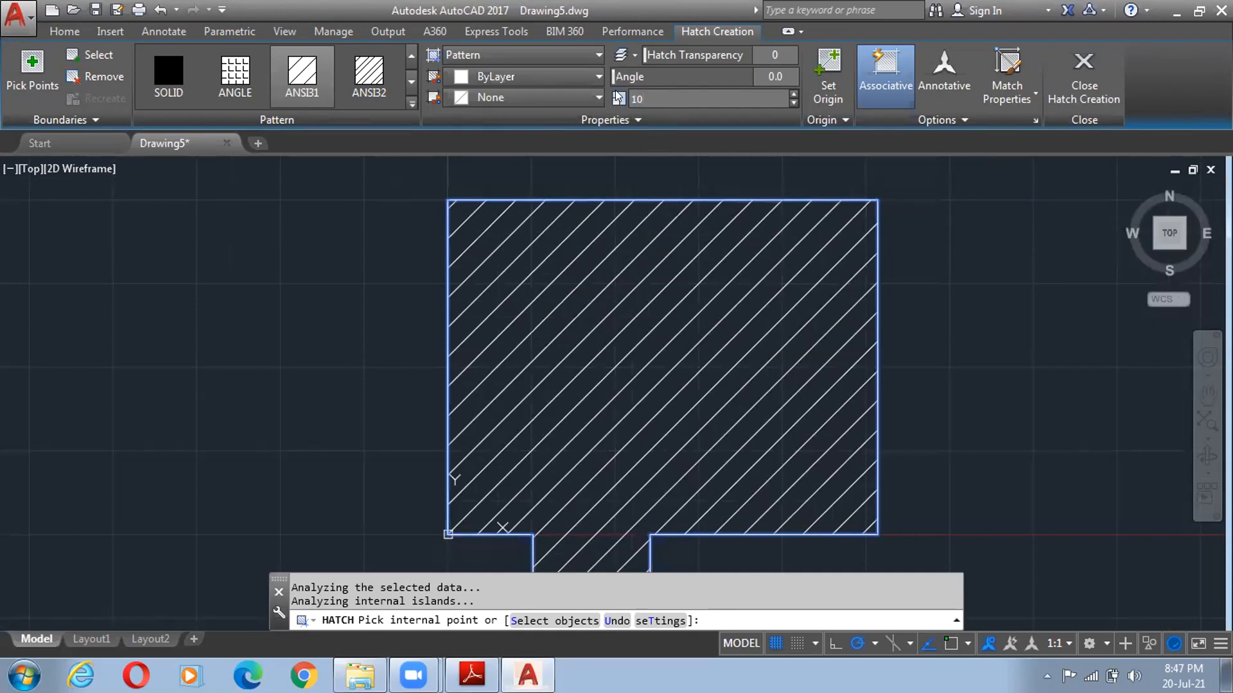
key("Return")
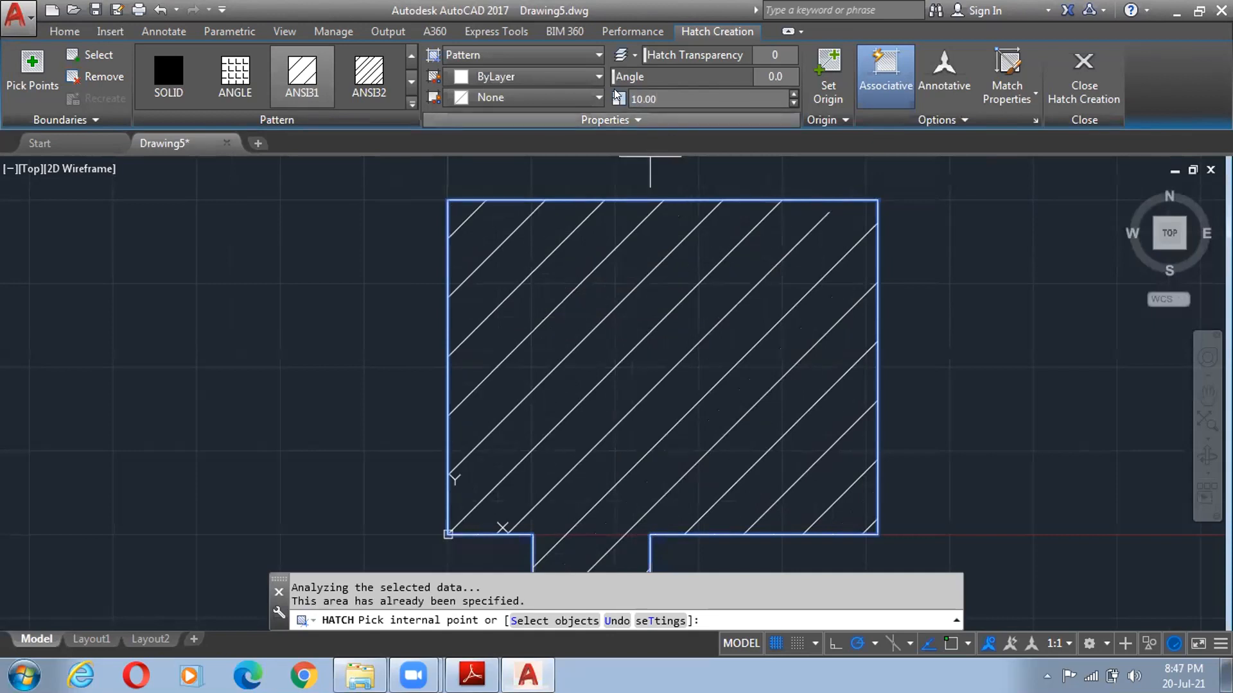
left_click(616, 97)
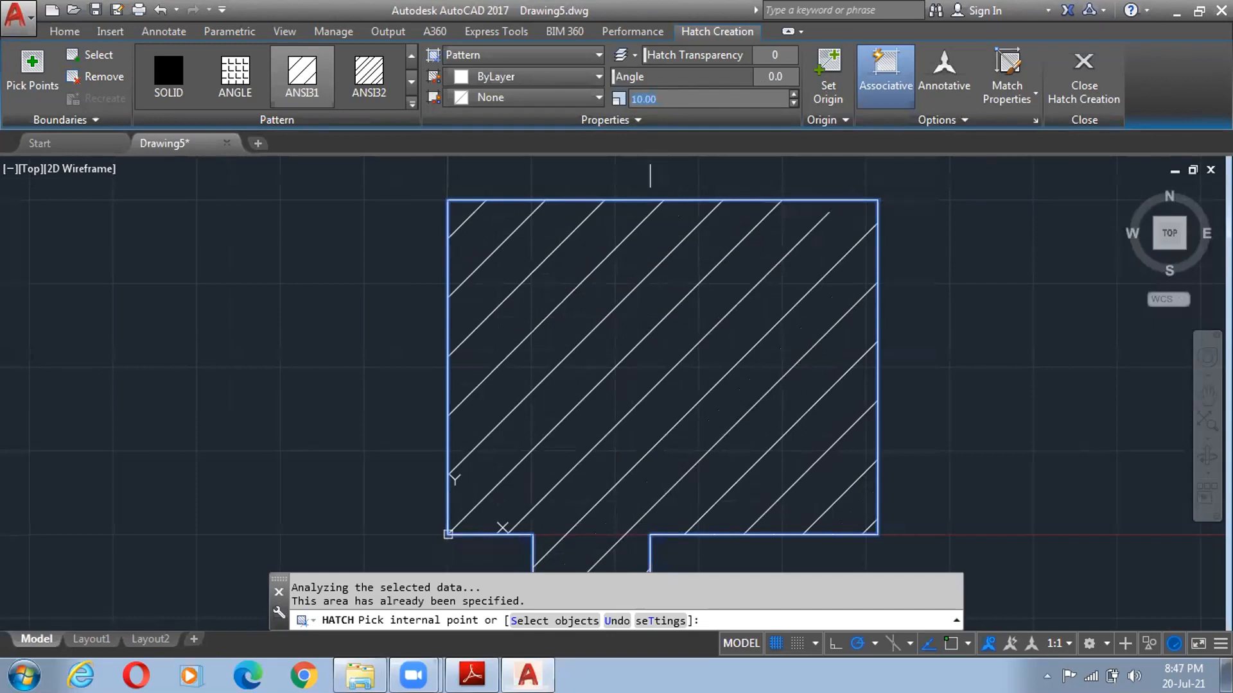
type("5")
key("Return")
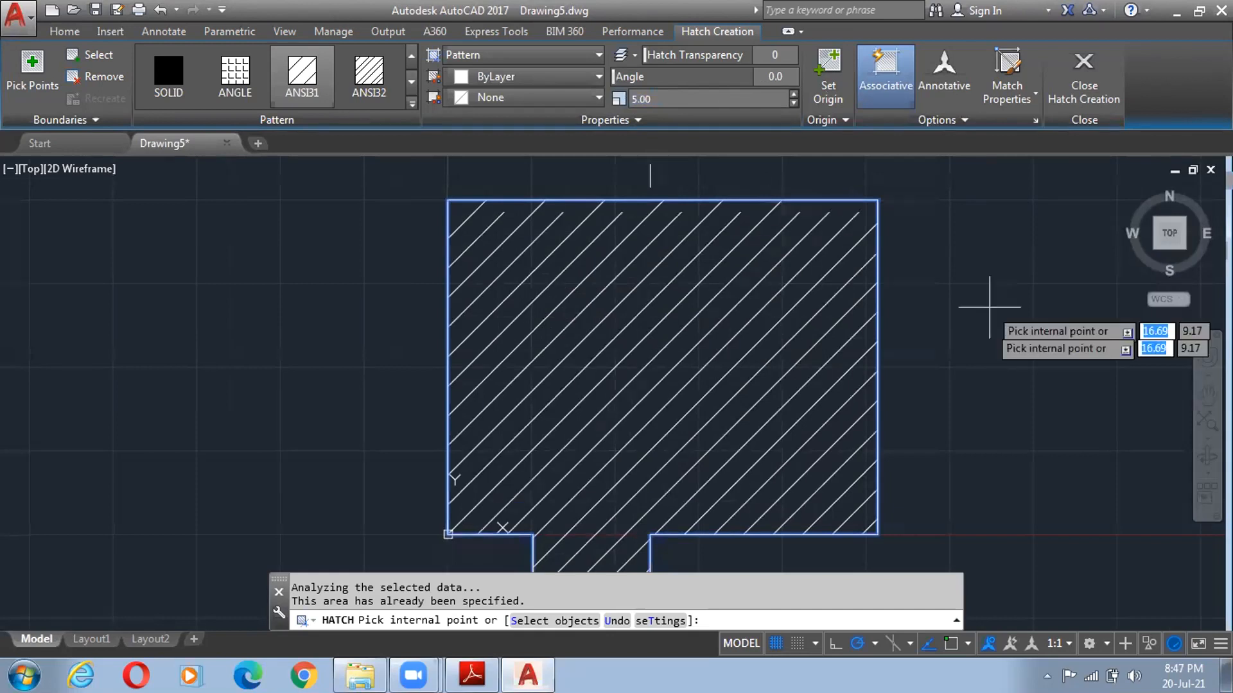
key("Return")
scroll(642, 417, "down", 4)
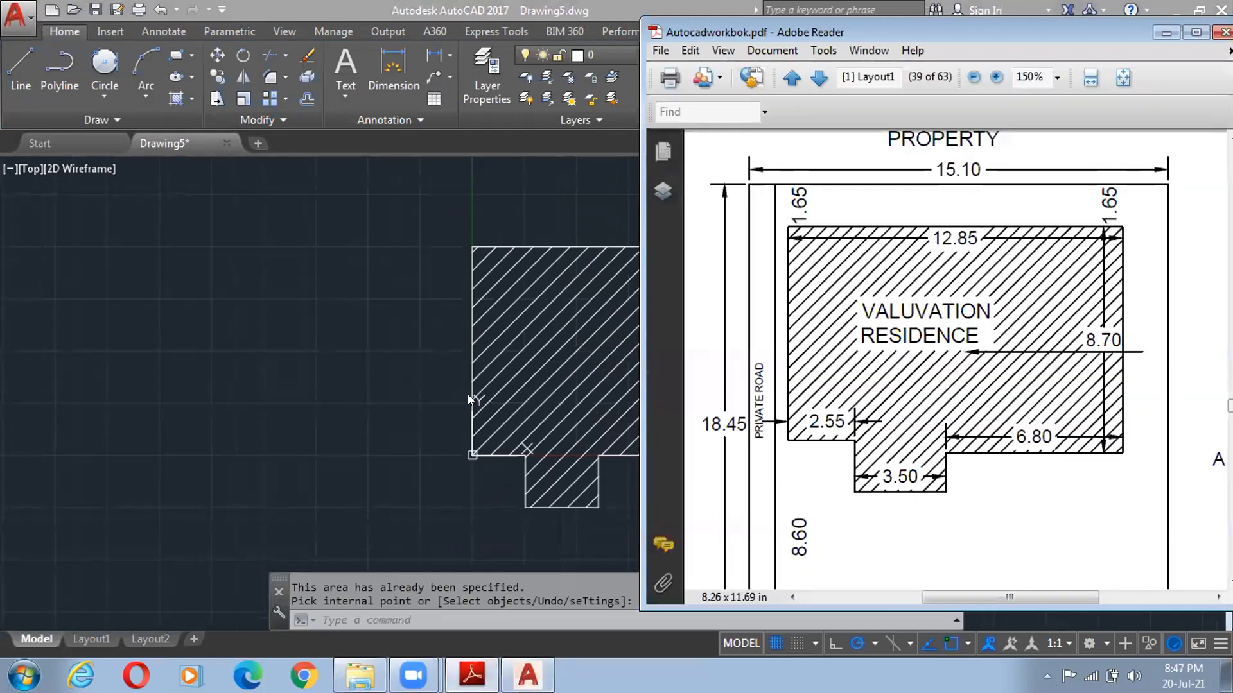
- Maximize the PDF reference and examine the residence plan and the road area below it on page 39
key("super+Up")
scroll(470, 394, "down", 3)
scroll(474, 399, "down", 3)
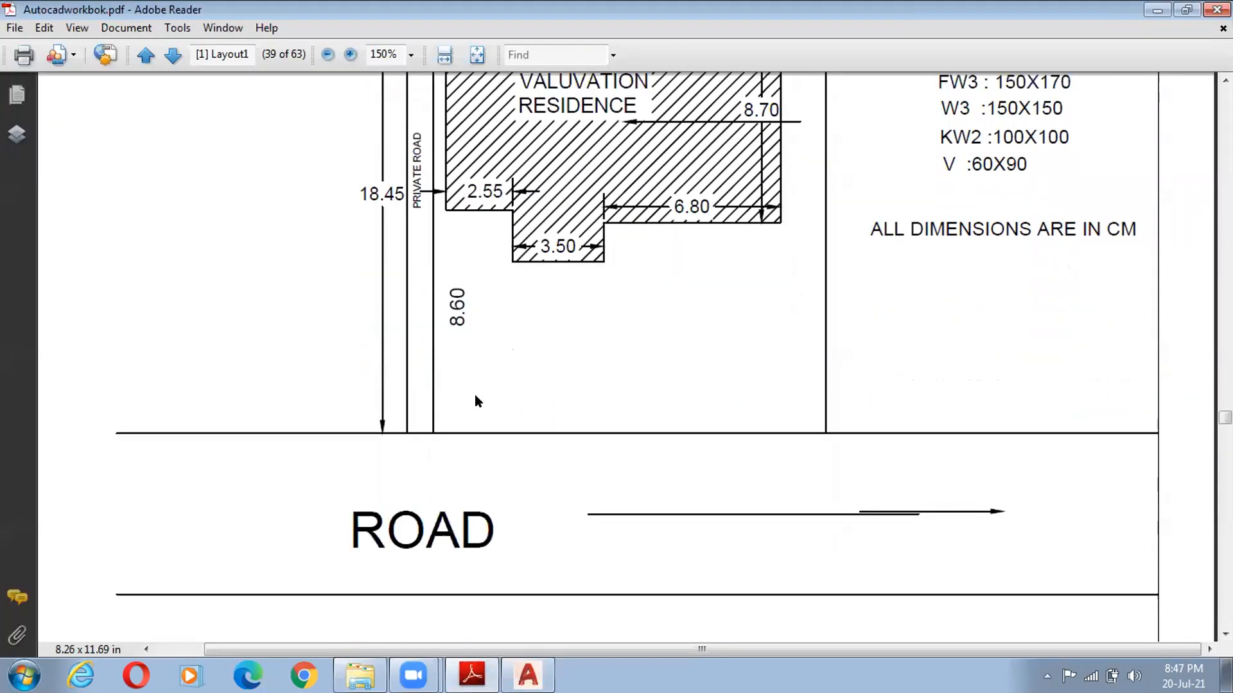
scroll(475, 402, "up", 1, "ctrl")
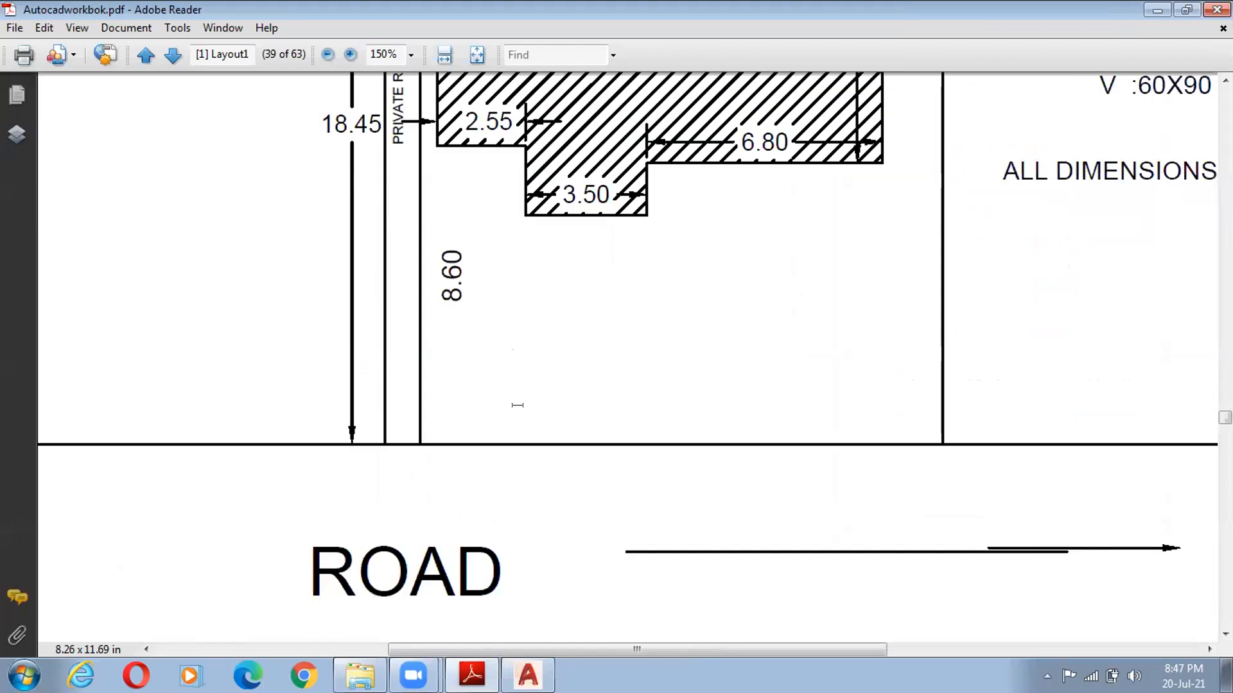
scroll(521, 411, "down", 1, "ctrl")
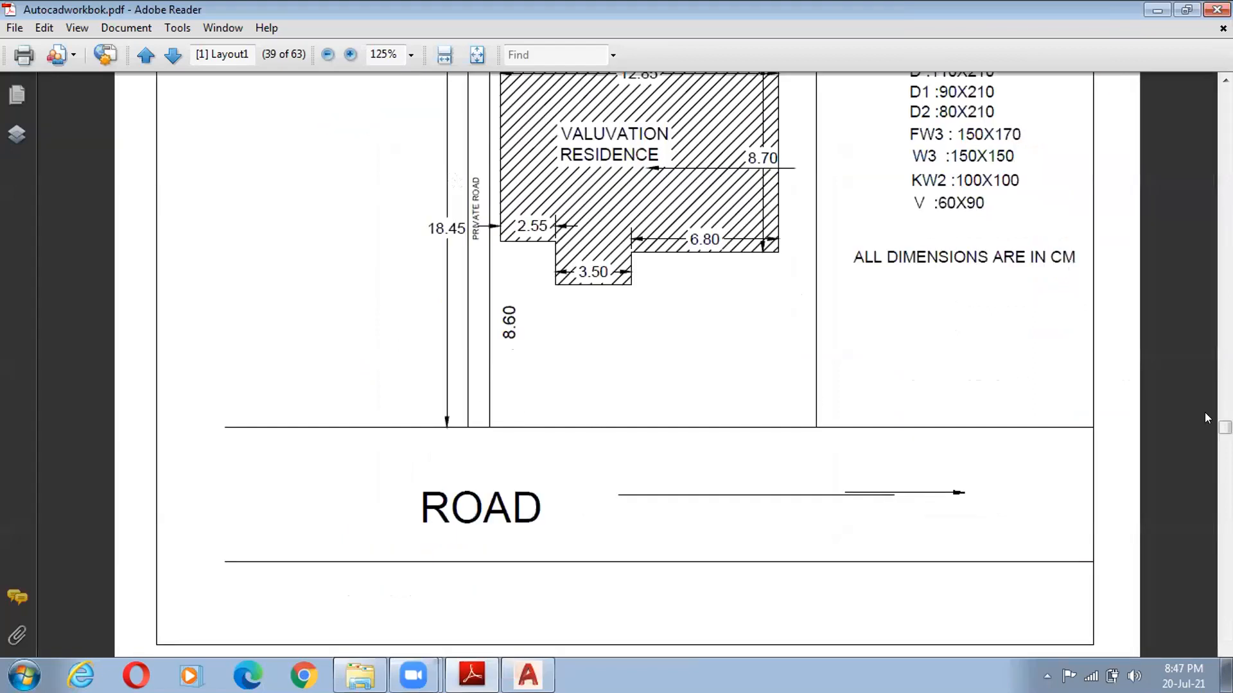
scroll(1208, 419, "up", 1, "ctrl")
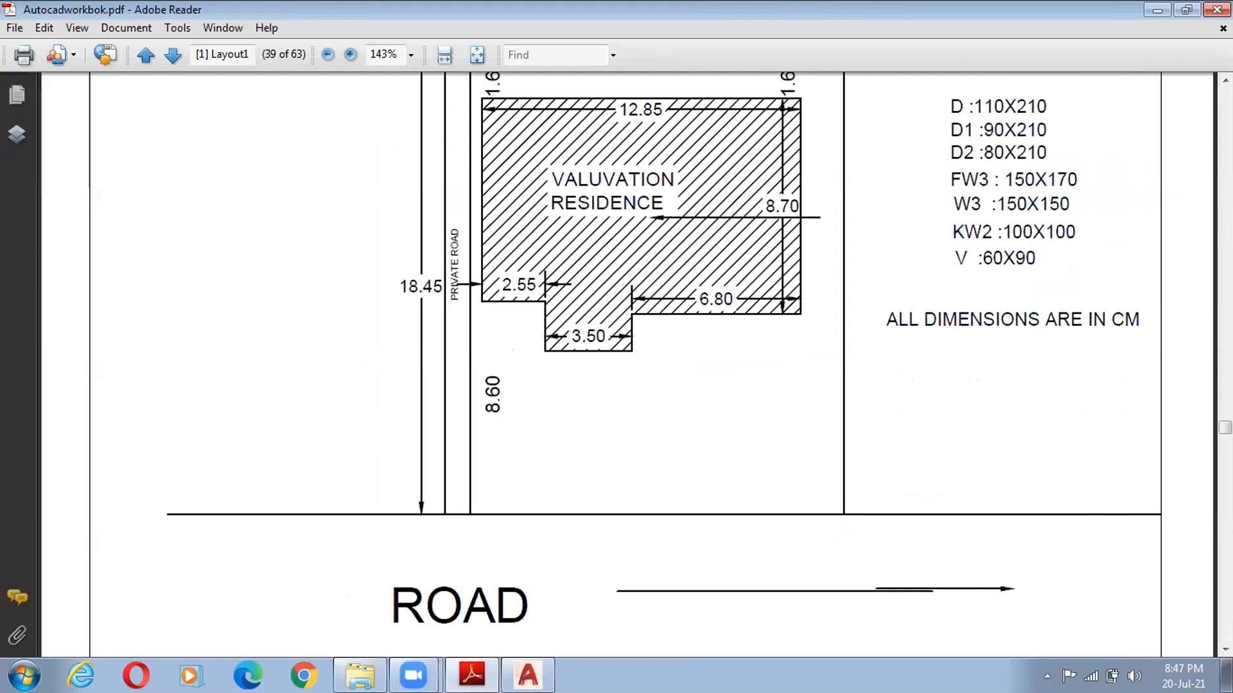
scroll(628, 365, "down", 2, "ctrl")
- Go back to the start of the PDF workbook and examine the dimensioned stepped profile on page 2
left_click_drag(1226, 426, 1225, 90)
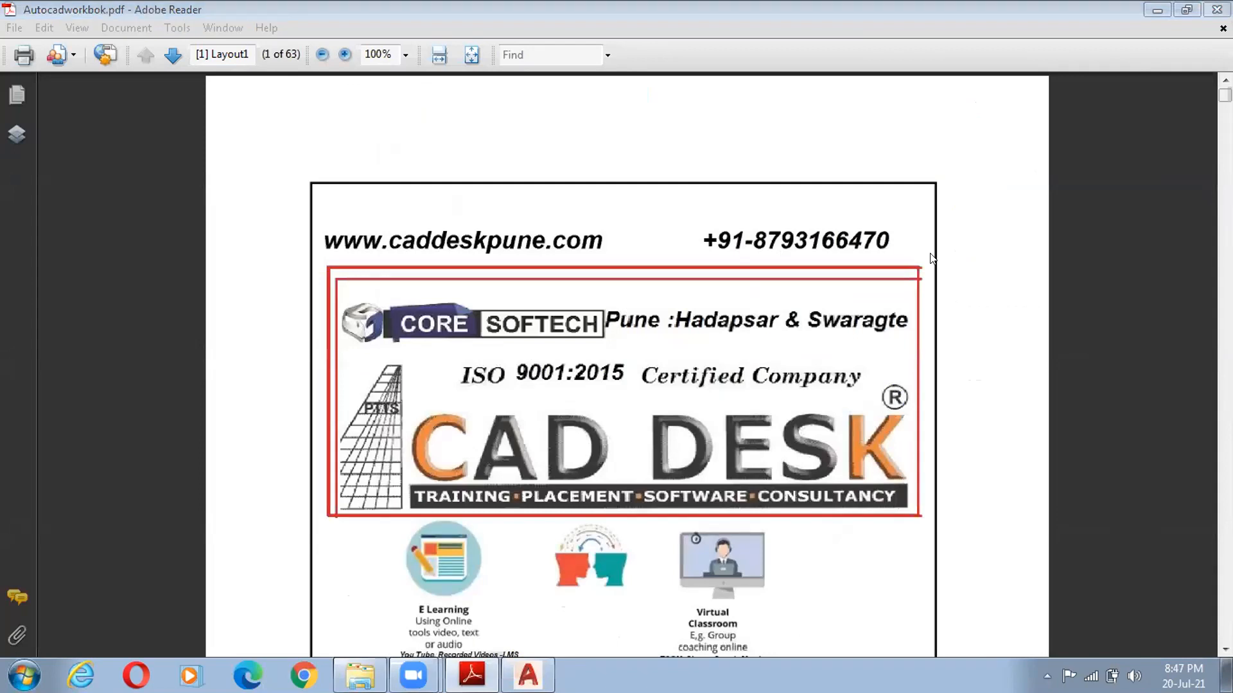
left_click(812, 264)
scroll(812, 264, "down", 3)
scroll(800, 267, "down", 3, "ctrl")
scroll(775, 260, "down", 2)
scroll(776, 260, "down", 1)
scroll(720, 324, "up", 1)
scroll(721, 324, "up", 2, "ctrl")
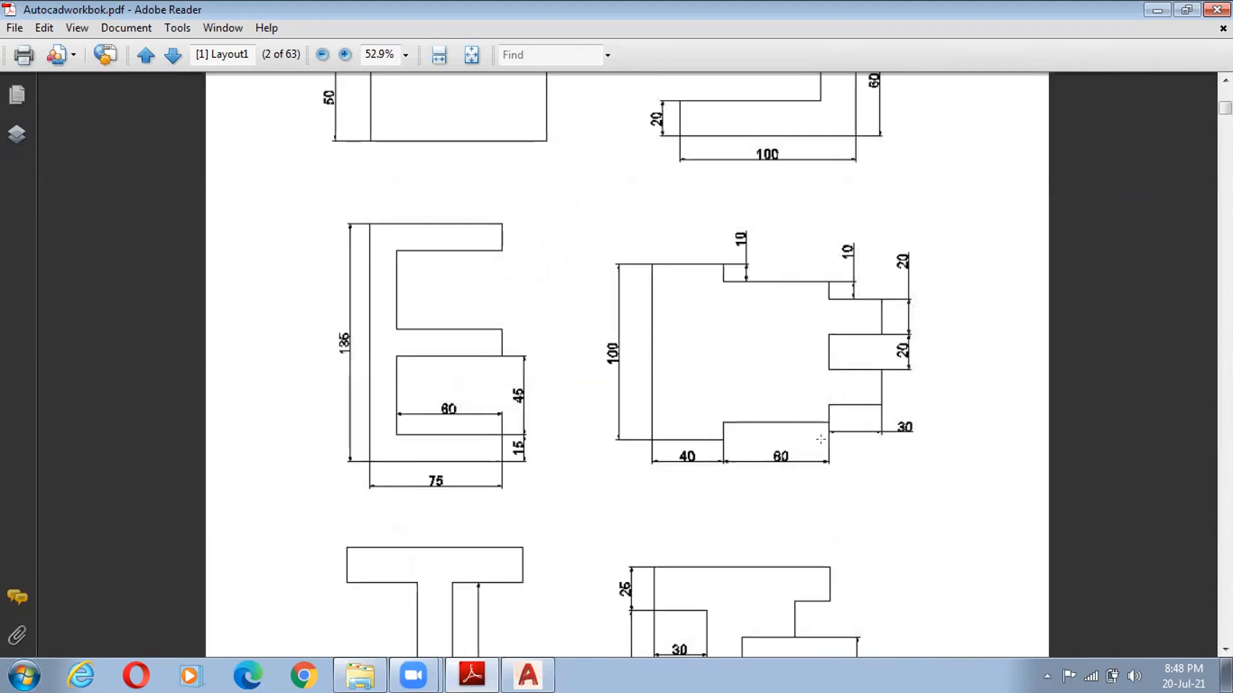
scroll(877, 327, "up", 1, "ctrl")
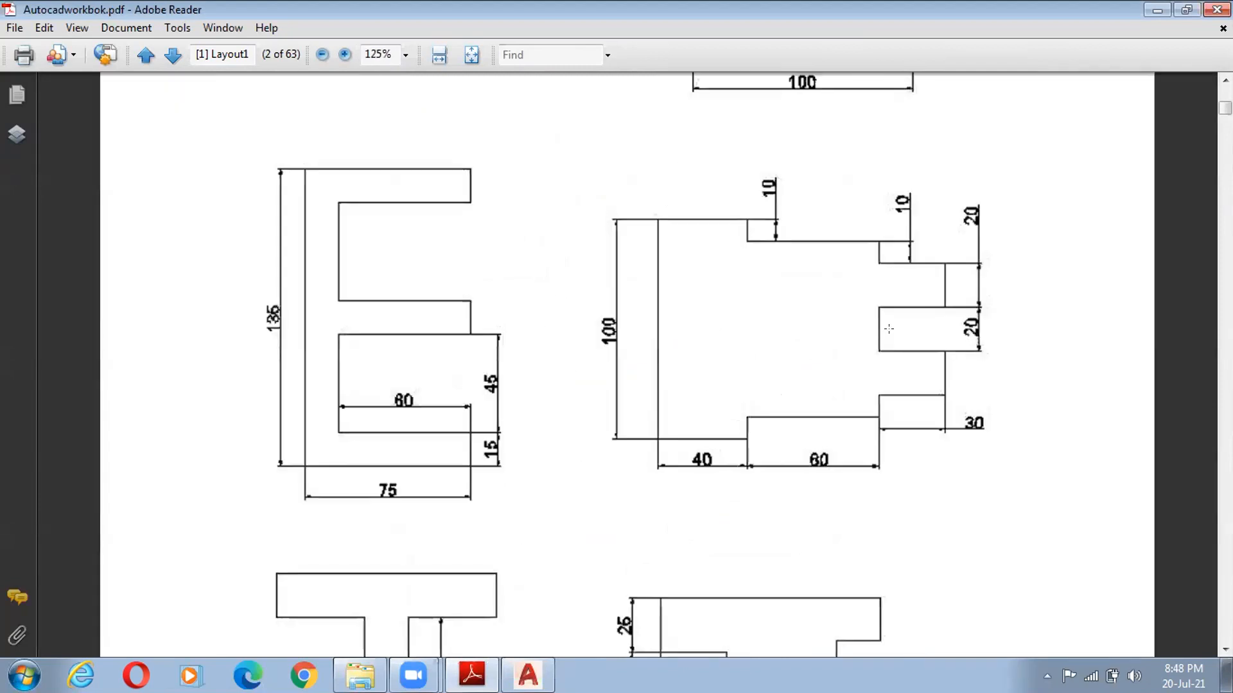
scroll(931, 257, "down", 1, "ctrl")
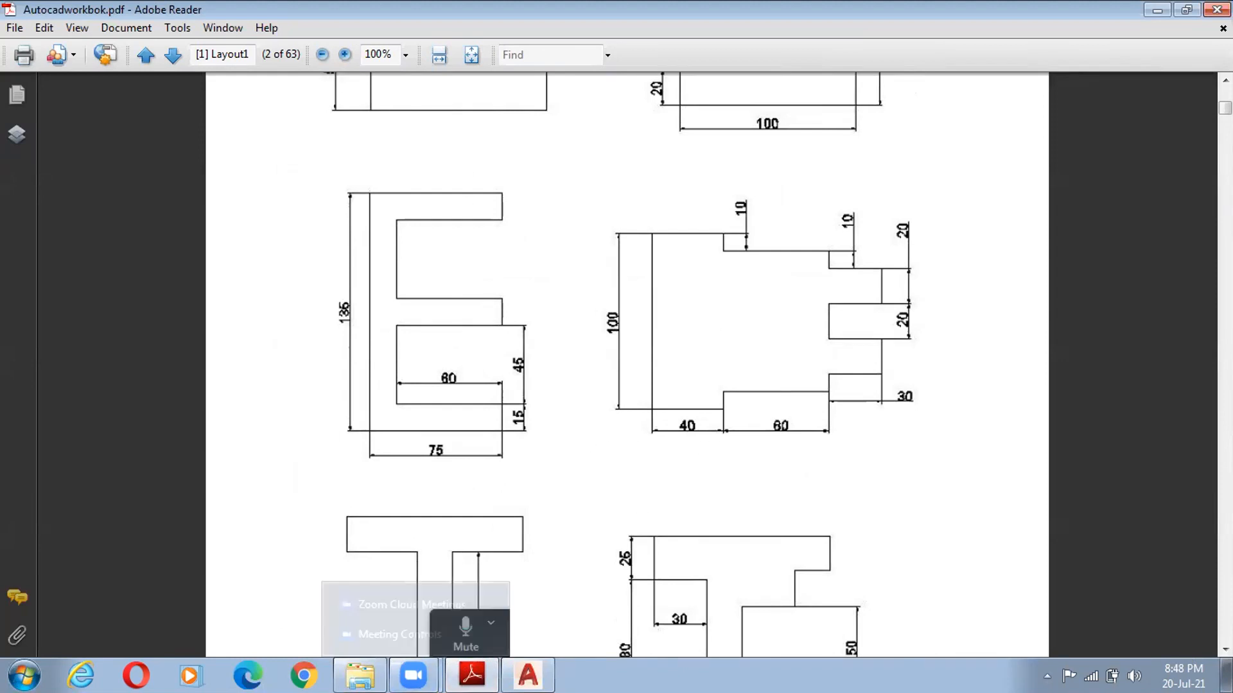
scroll(626, 382, "down", 1)
scroll(618, 374, "down", 1)
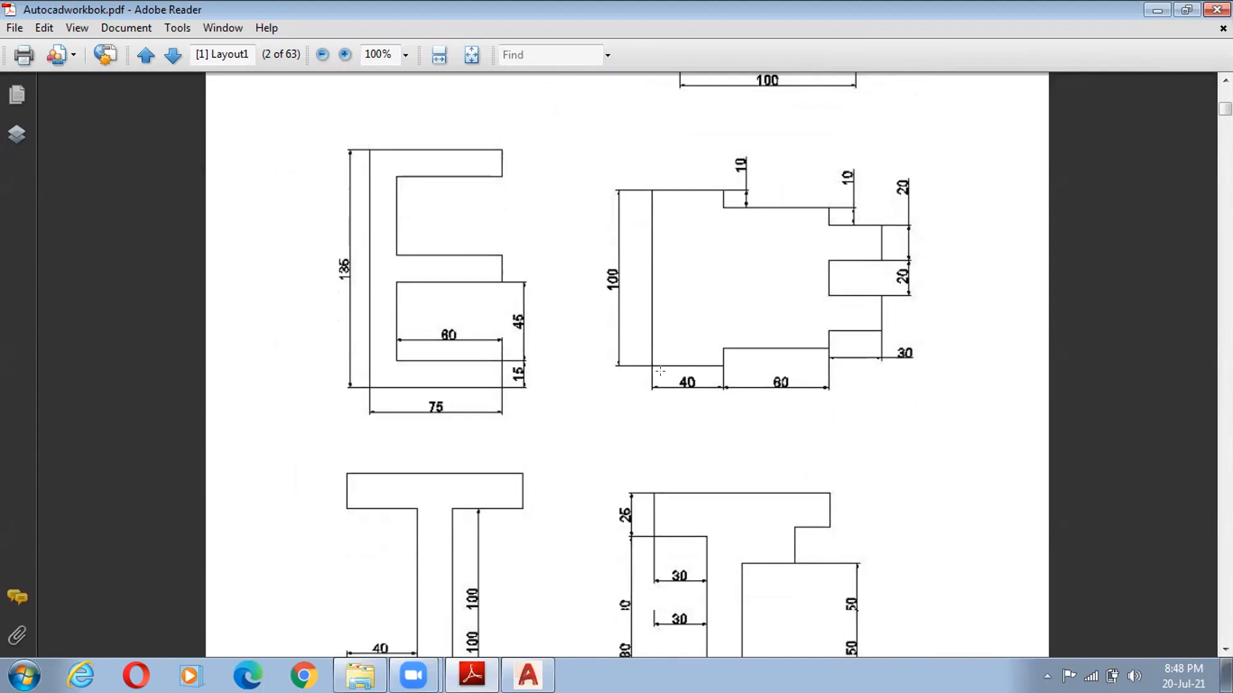
- Arrange AutoCAD side by side with the PDF's stepped profile and erase everything in the drawing
left_click(1179, 11)
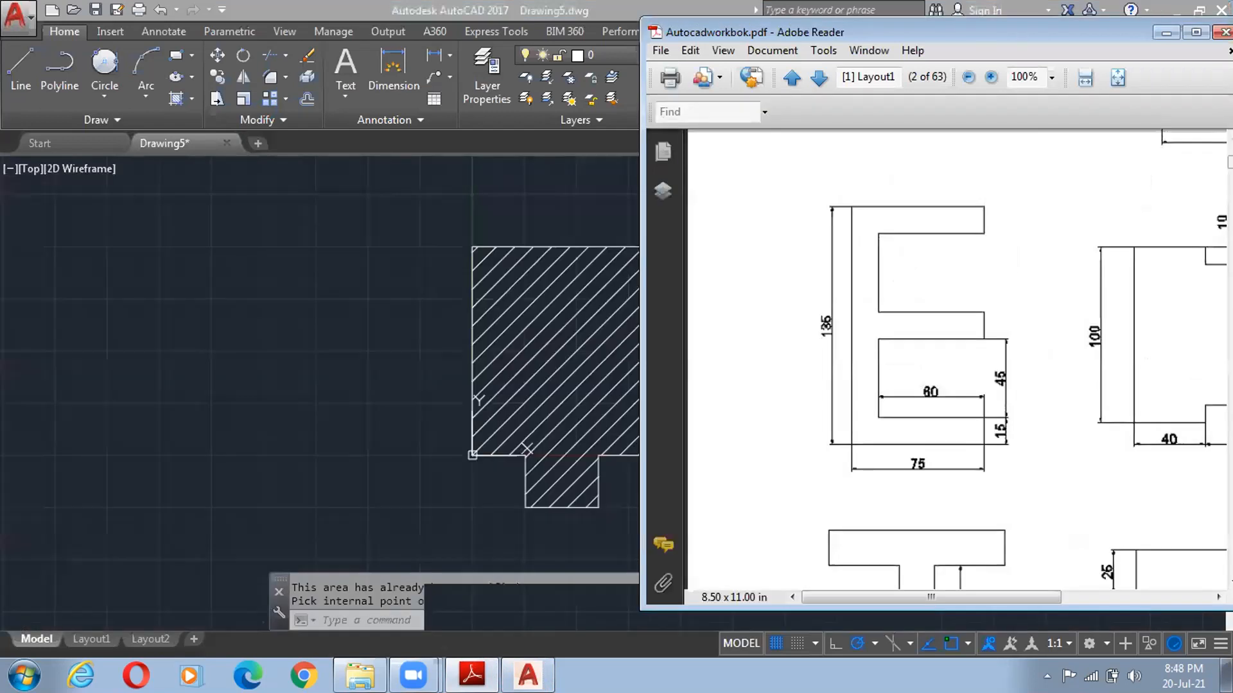
left_click(339, 226)
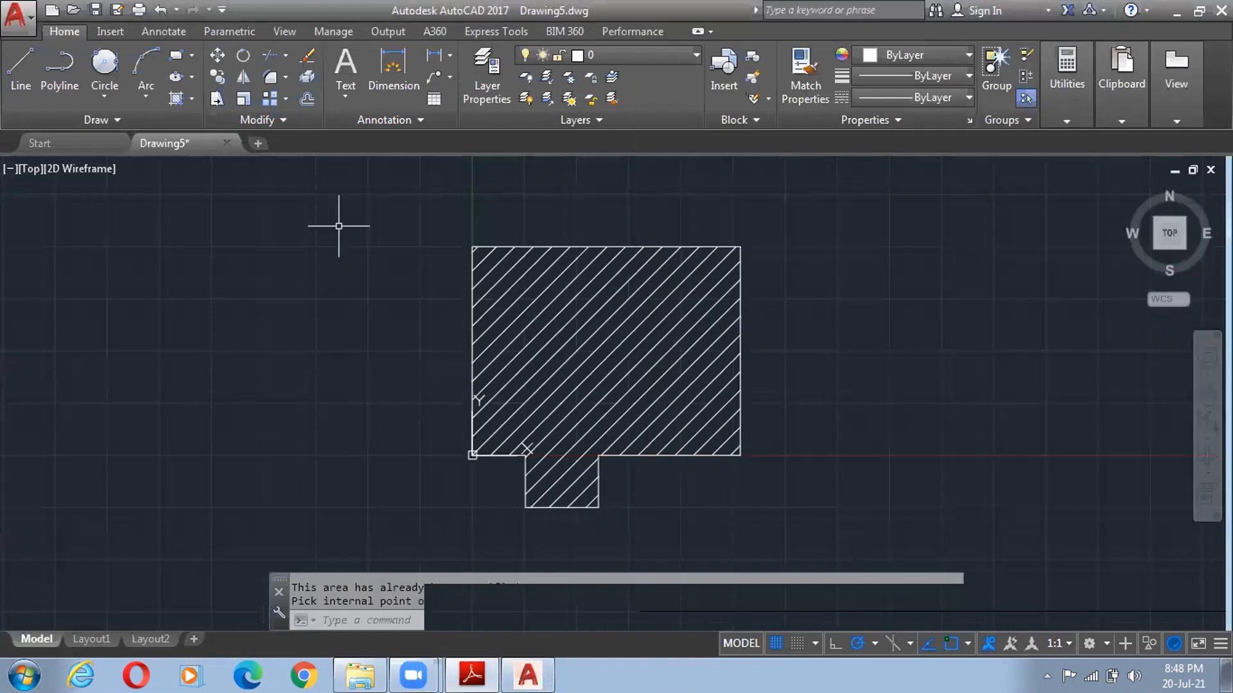
key("super+Left")
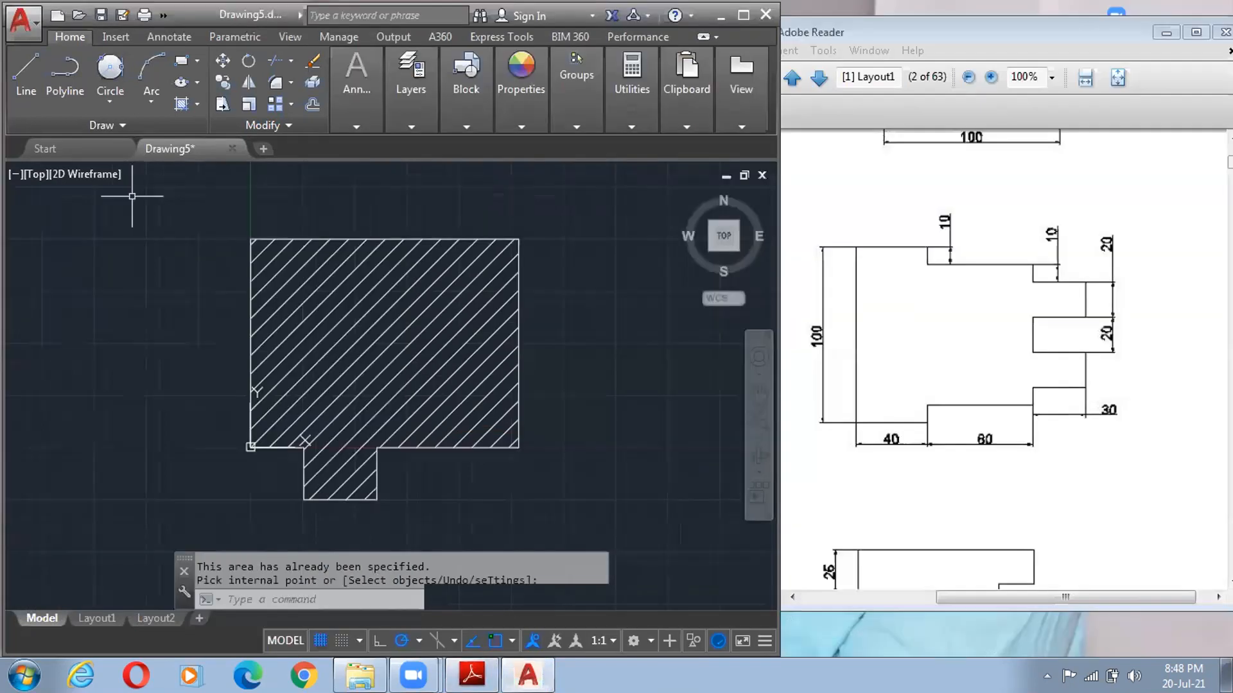
key("ctrl+a")
key("Delete")
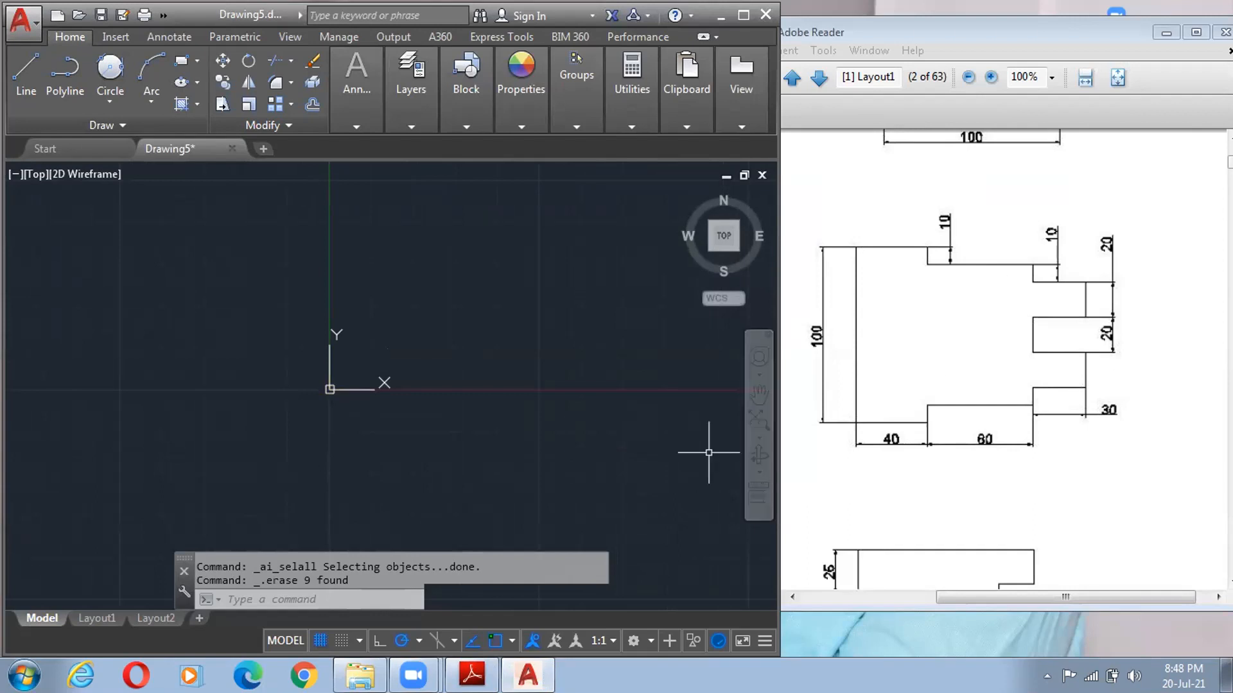
- Turn on snap and draw the profile's first bottom line 40 units to the right from the origin
type("L")
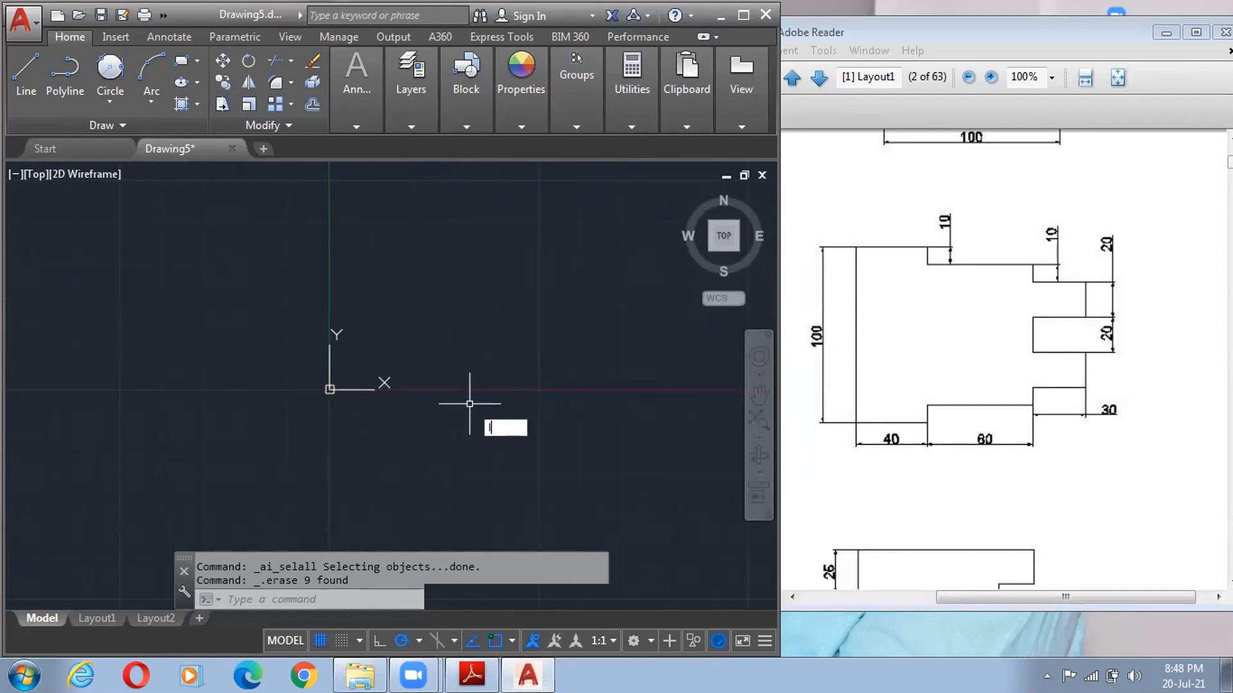
key("Return")
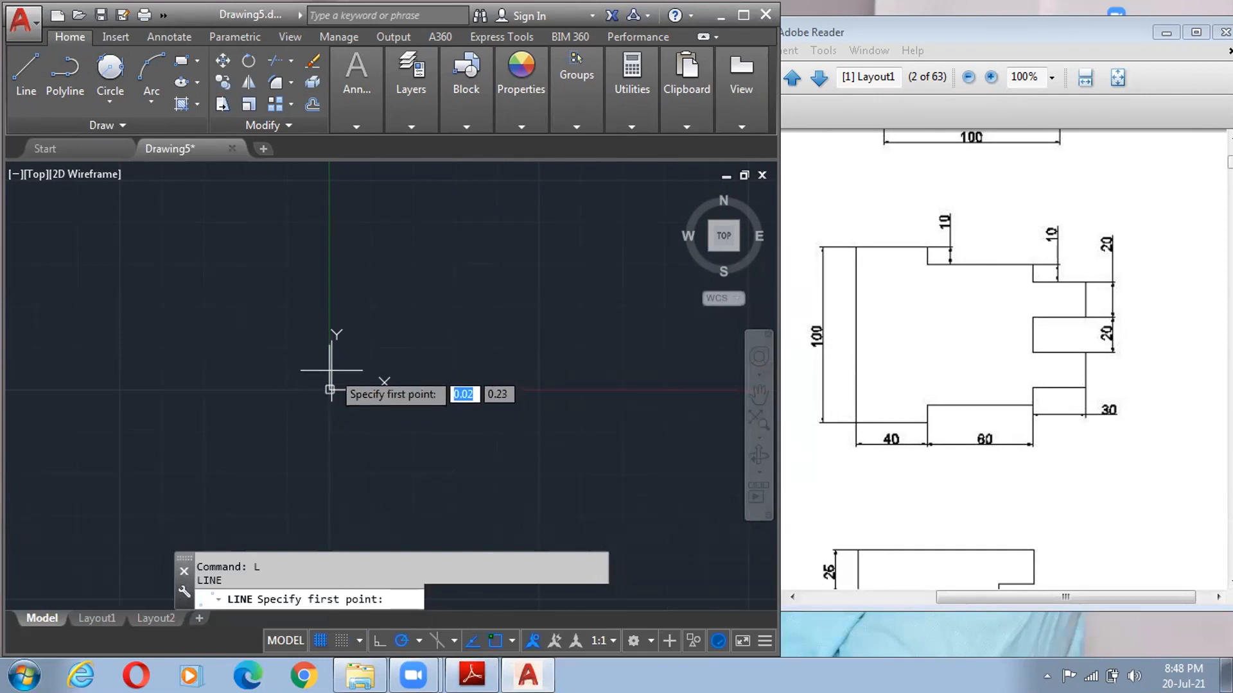
key("F9")
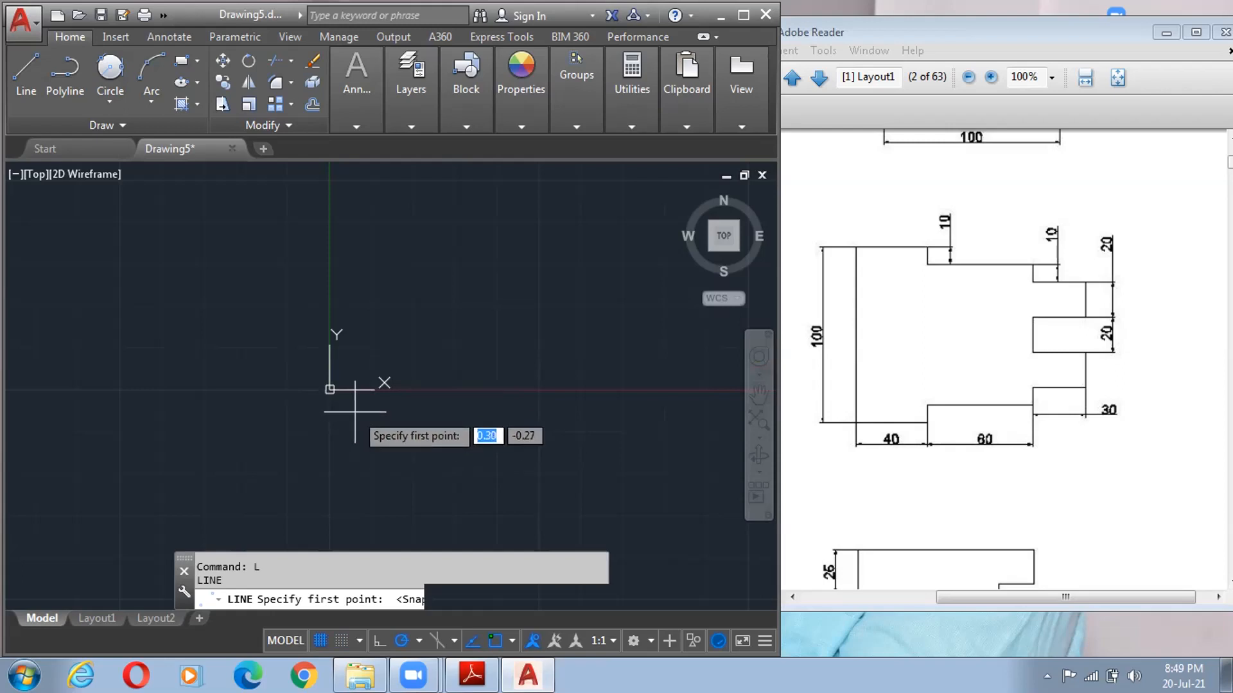
key("F9")
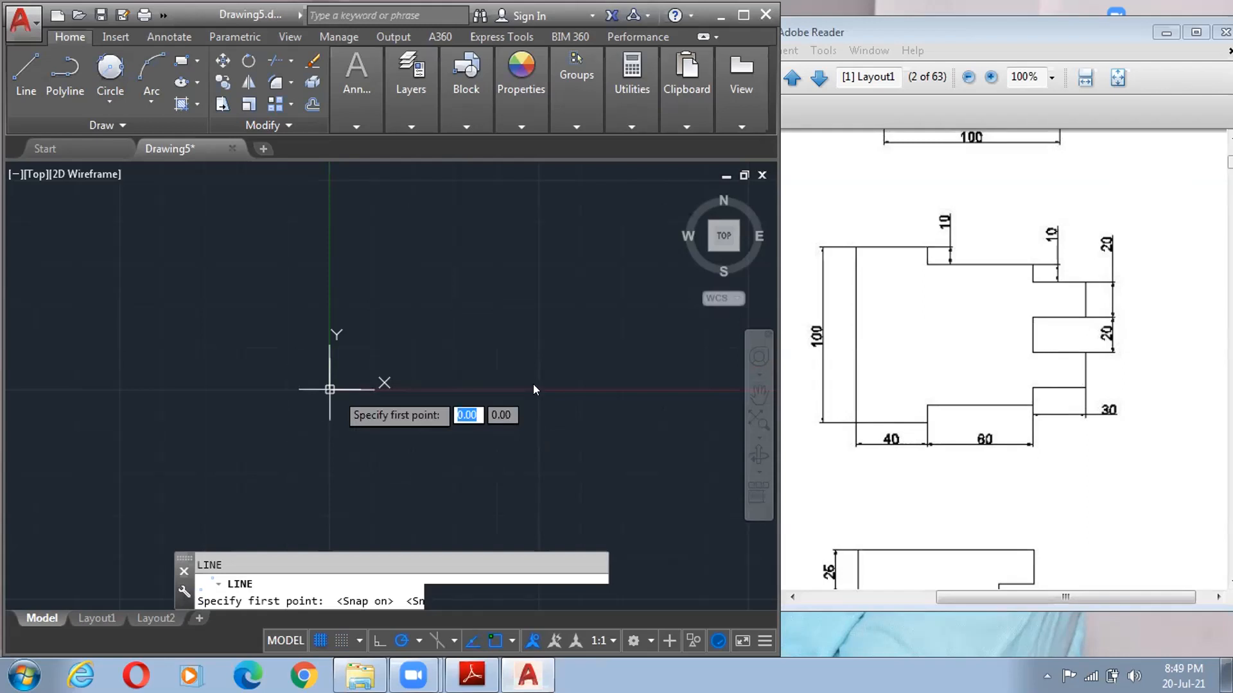
left_click(330, 389)
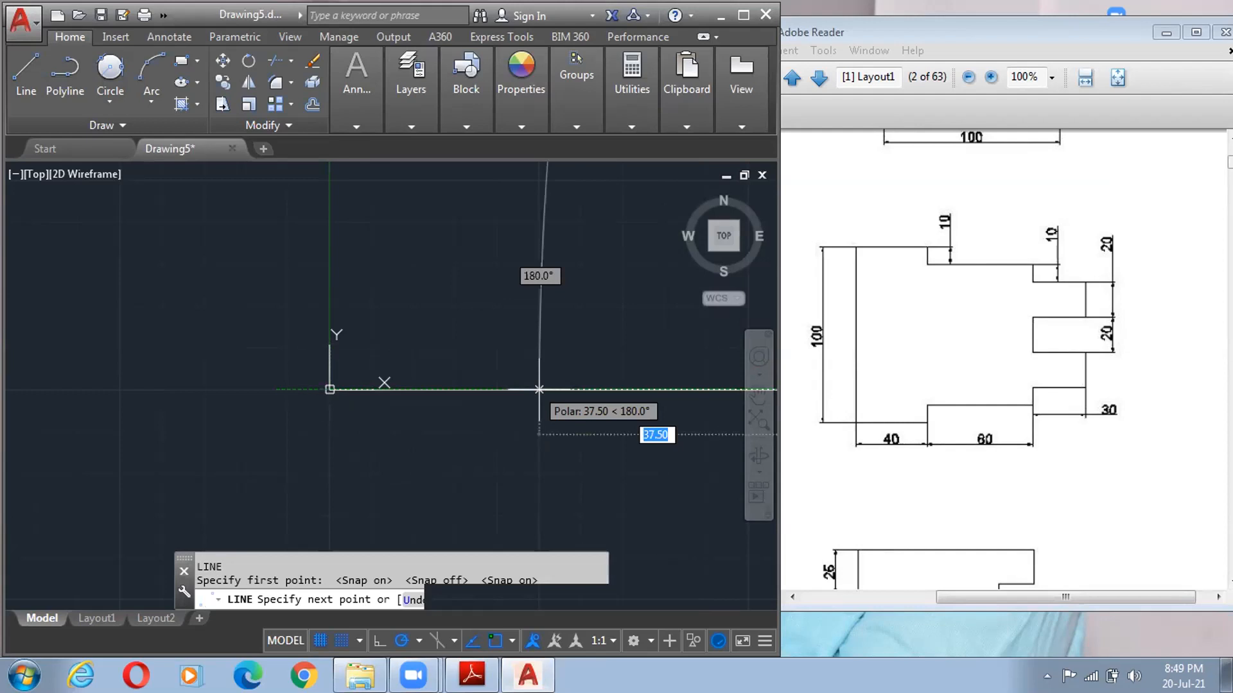
scroll(569, 347, "down", 3)
middle_click_drag(578, 347, 380, 350)
scroll(545, 350, "down", 4)
middle_click_drag(614, 351, 247, 390)
scroll(410, 361, "down", 2)
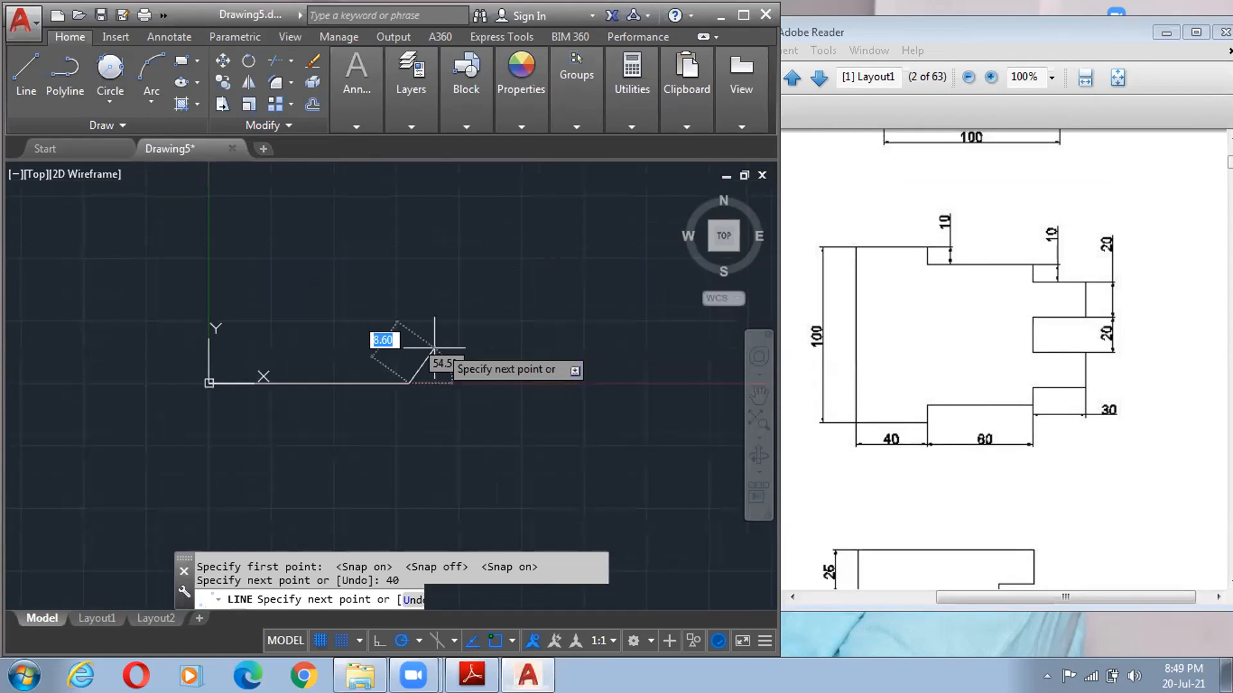
- Continue the profile with a 10-unit step upward and a 60-unit line to the right
type("10")
key("Return")
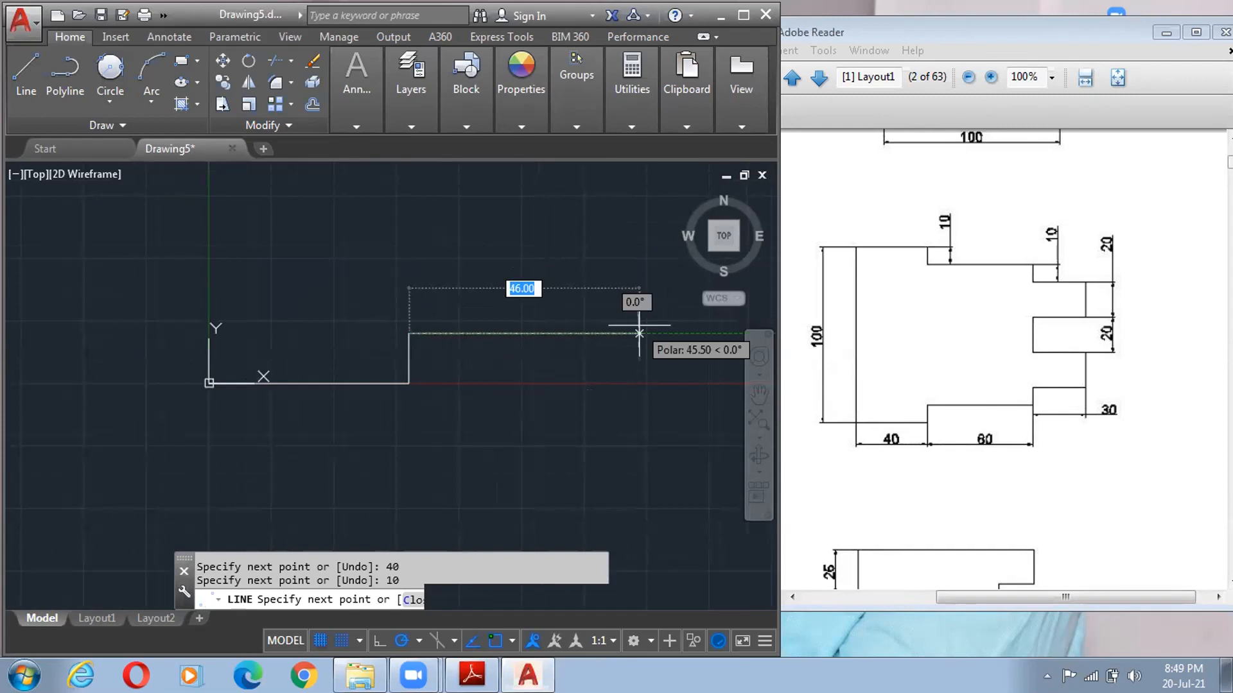
type("60")
key("Return")
- Add the second 10-unit step upward and extend the profile 30 units to the right
middle_click_drag(702, 245, 504, 291)
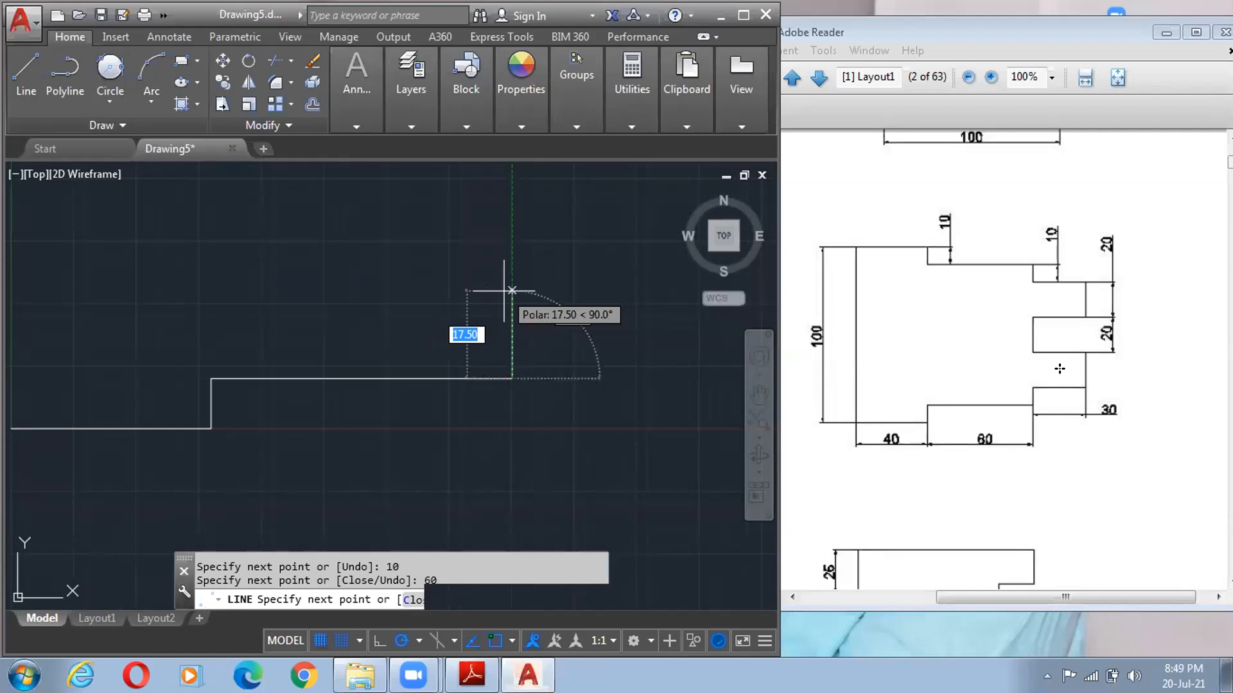
type("10")
key("Return")
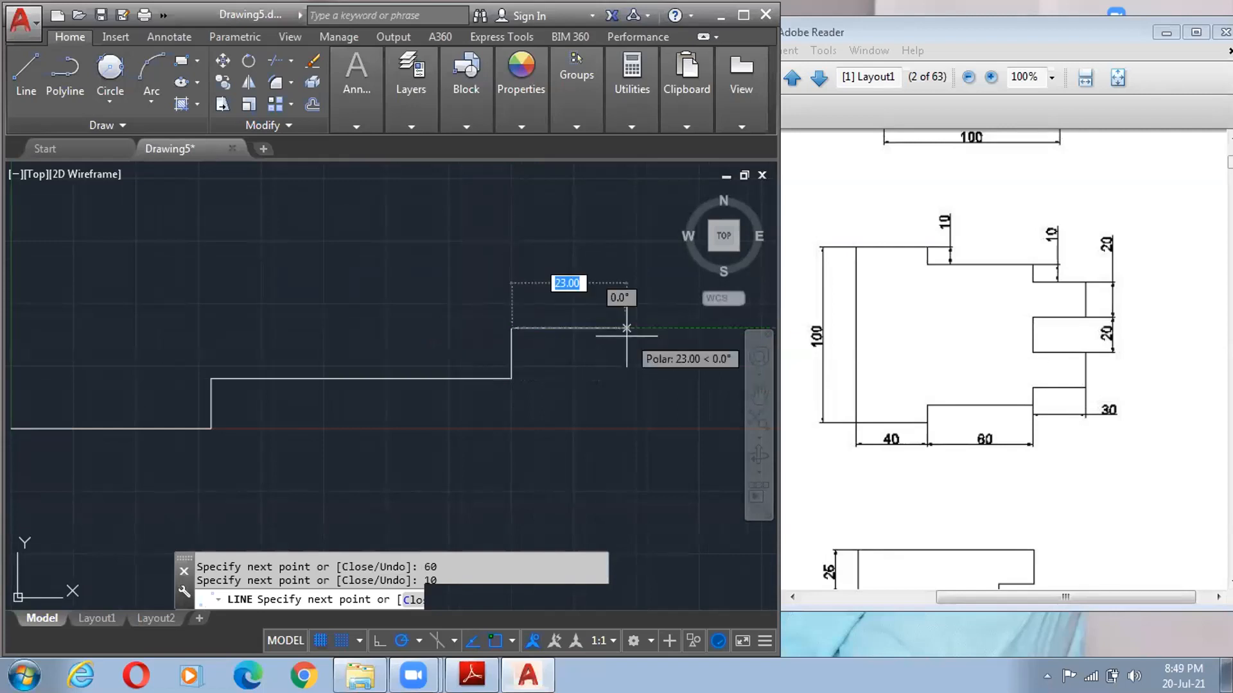
type("30")
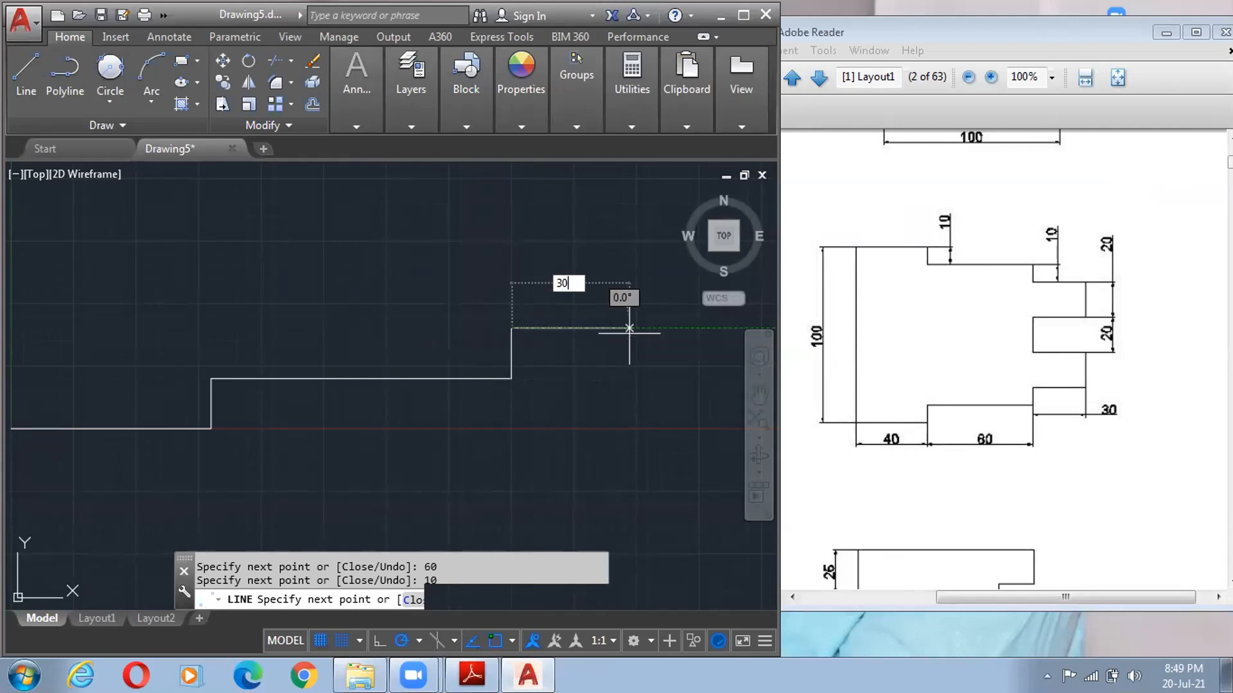
key("Return")
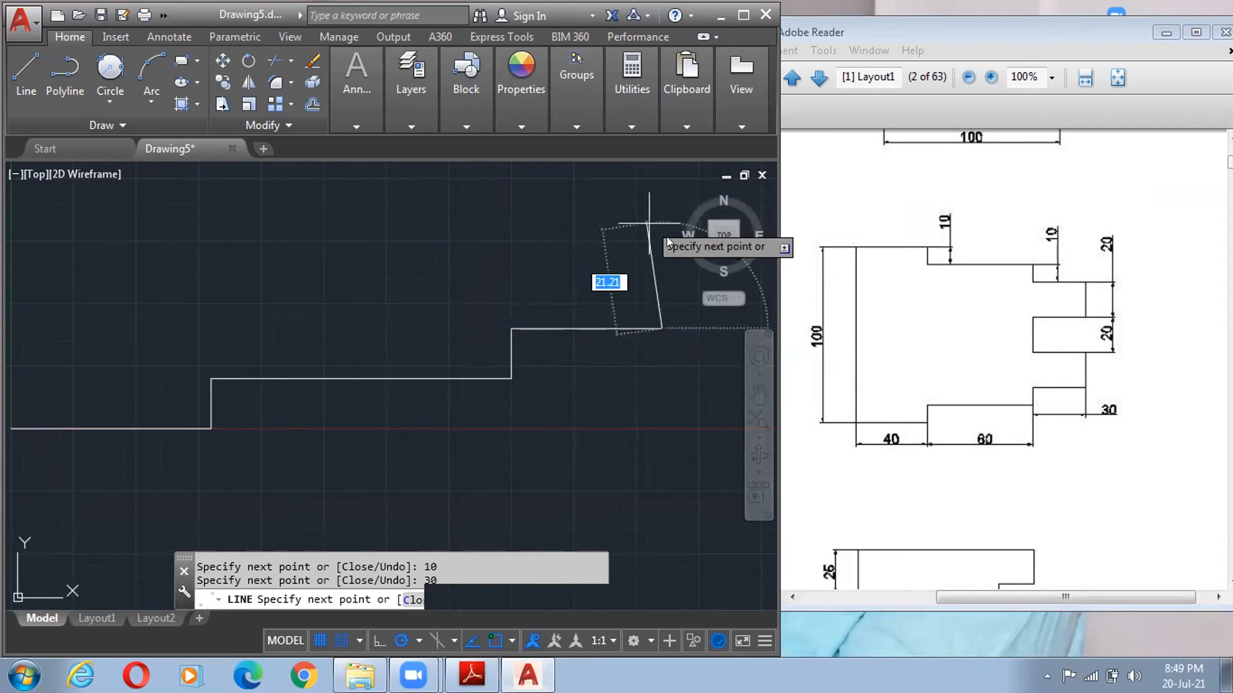
- Draw the lower prong's 20-unit end upward and its 30-unit upper edge back to the left
type("20")
key("Return")
type("30")
key("Return")
scroll(526, 189, "down", 4)
mouse_move(539, 186)
middle_mouse_down()
mouse_move(494, 298)
mouse_move(504, 360)
middle_mouse_up()
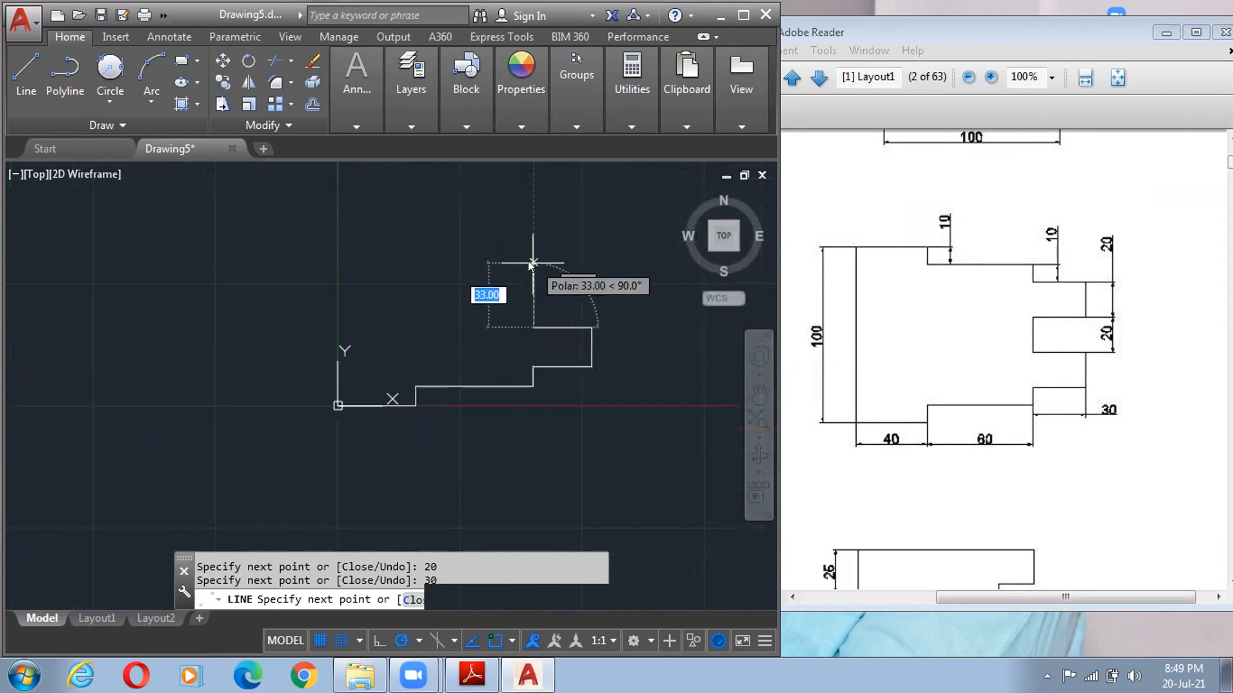
- Draw the notch's 20-unit back edge upward and the upper prong's 30-unit lower edge to the right
type("20")
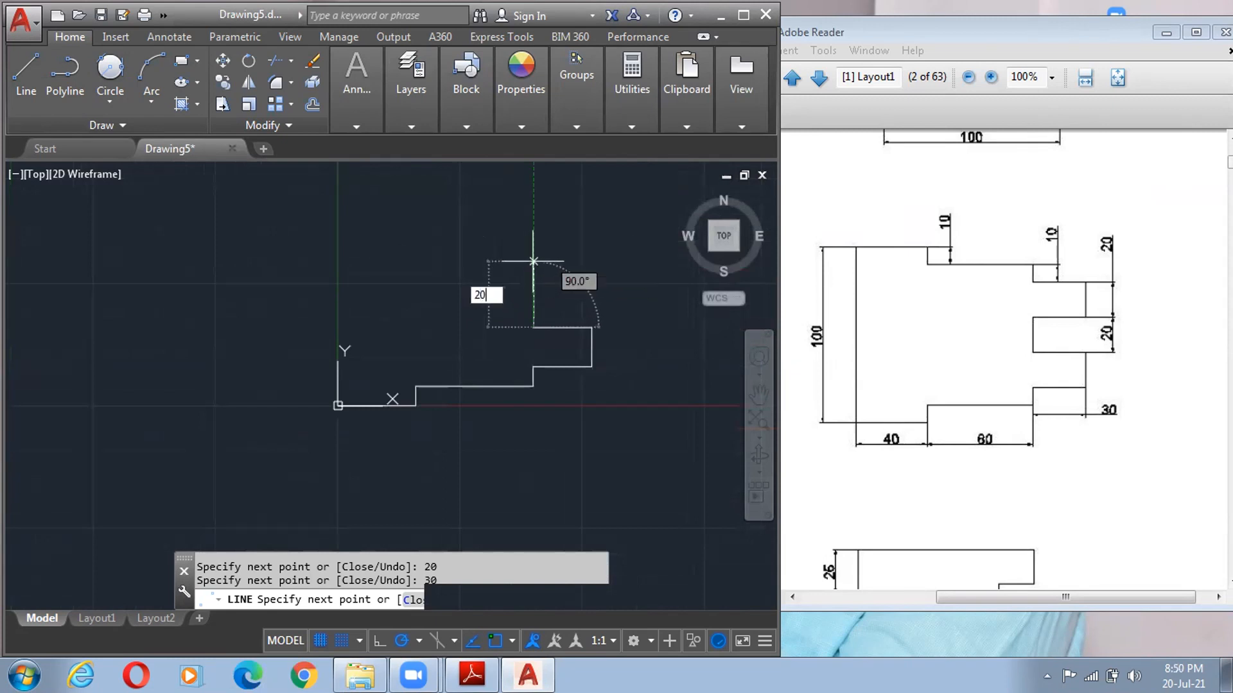
key("Return")
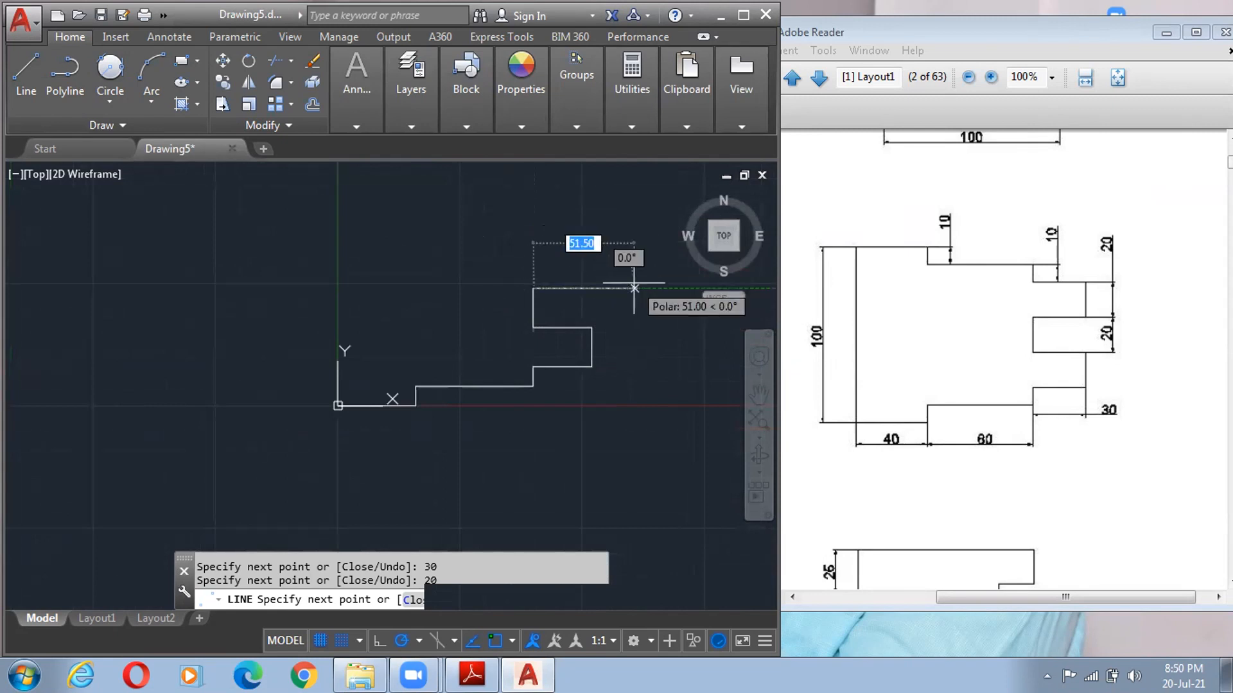
type("30")
key("Return")
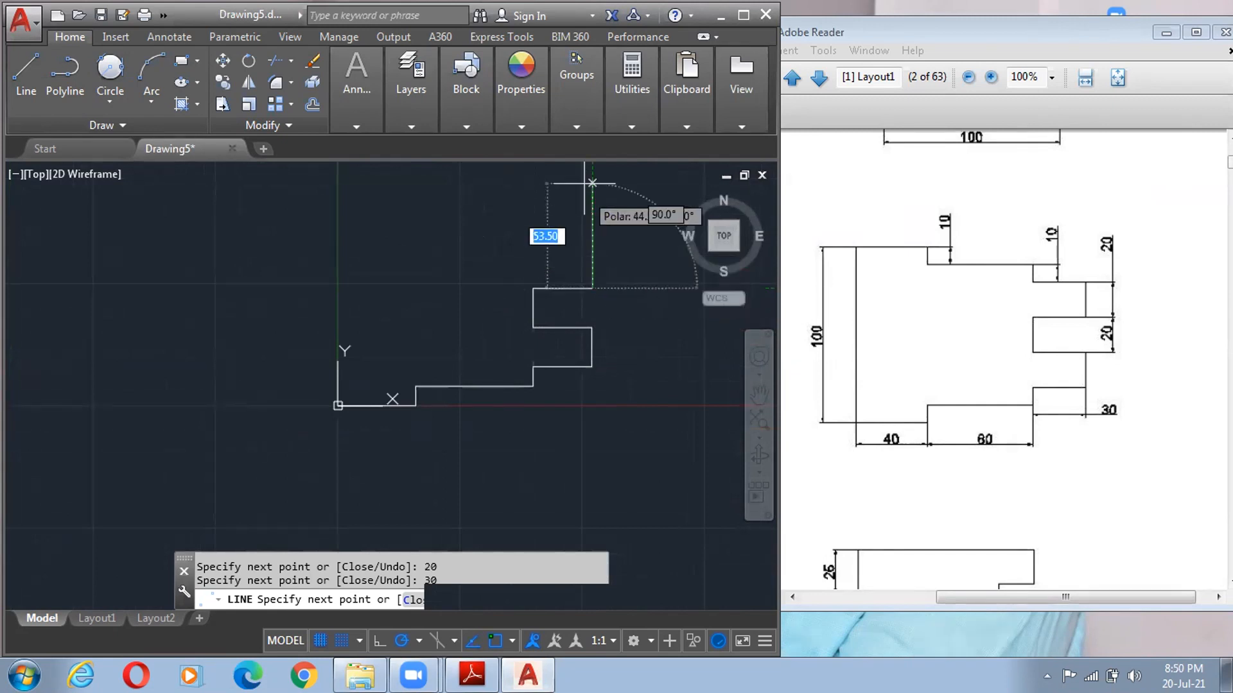
- Draw the upper prong's 20-unit end upward and its 30-unit upper edge back to the left
type("20")
key("Return")
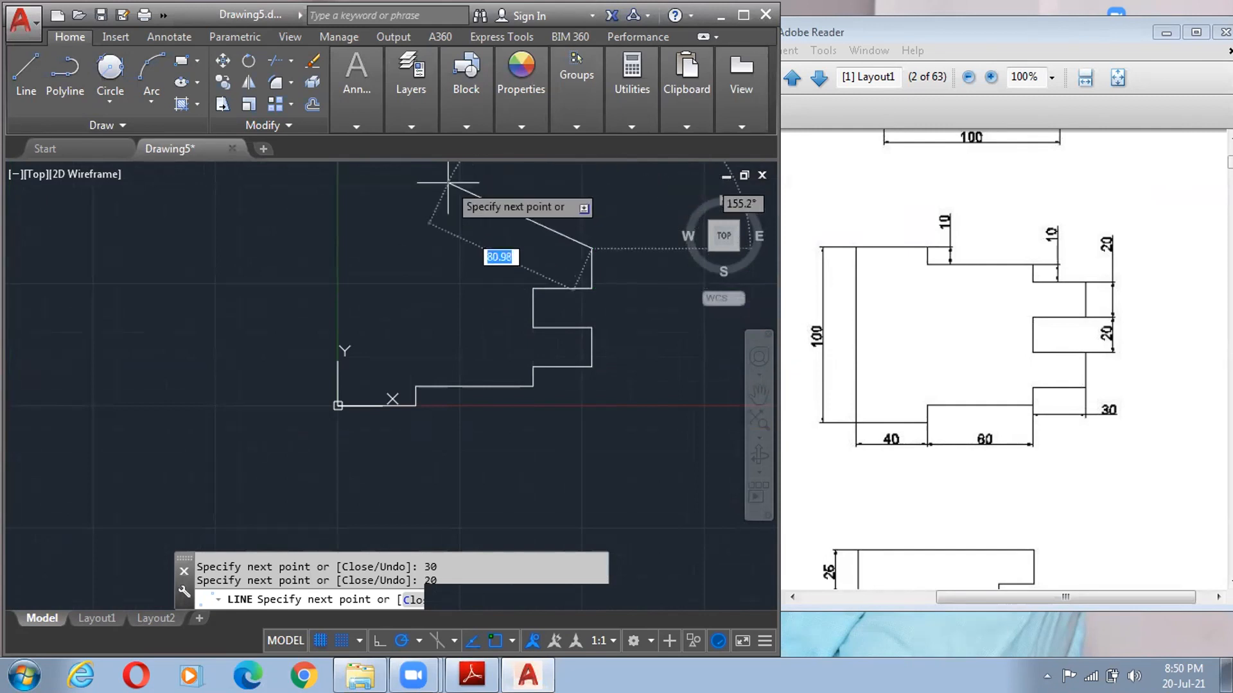
type("30")
key("Return")
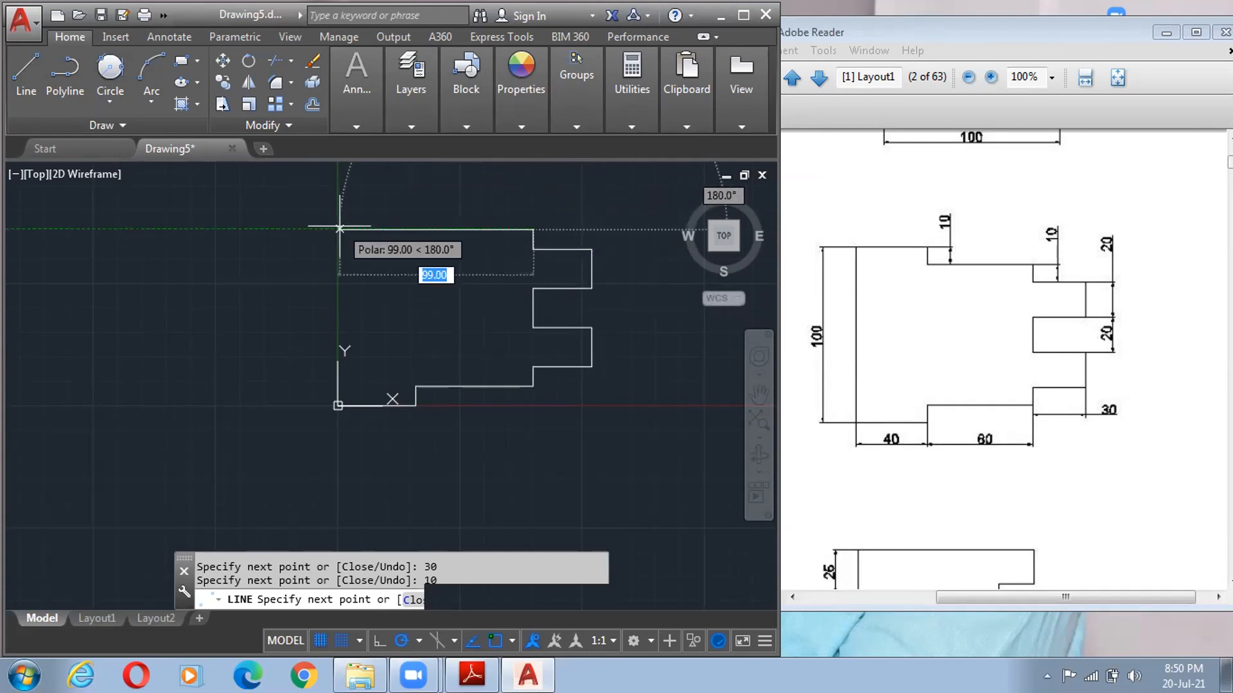
- From the 10-unit step above the upper prong, draw the 60-unit edge leftward and another 10-unit step upward
type("60")
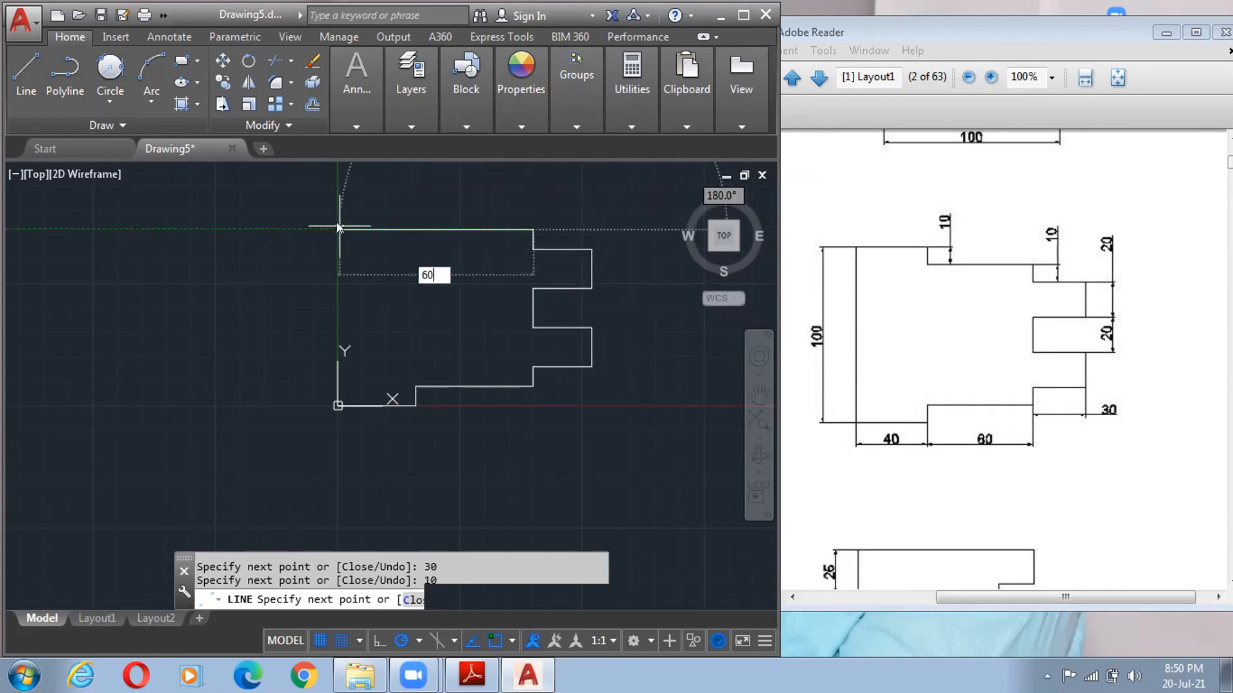
key("Return")
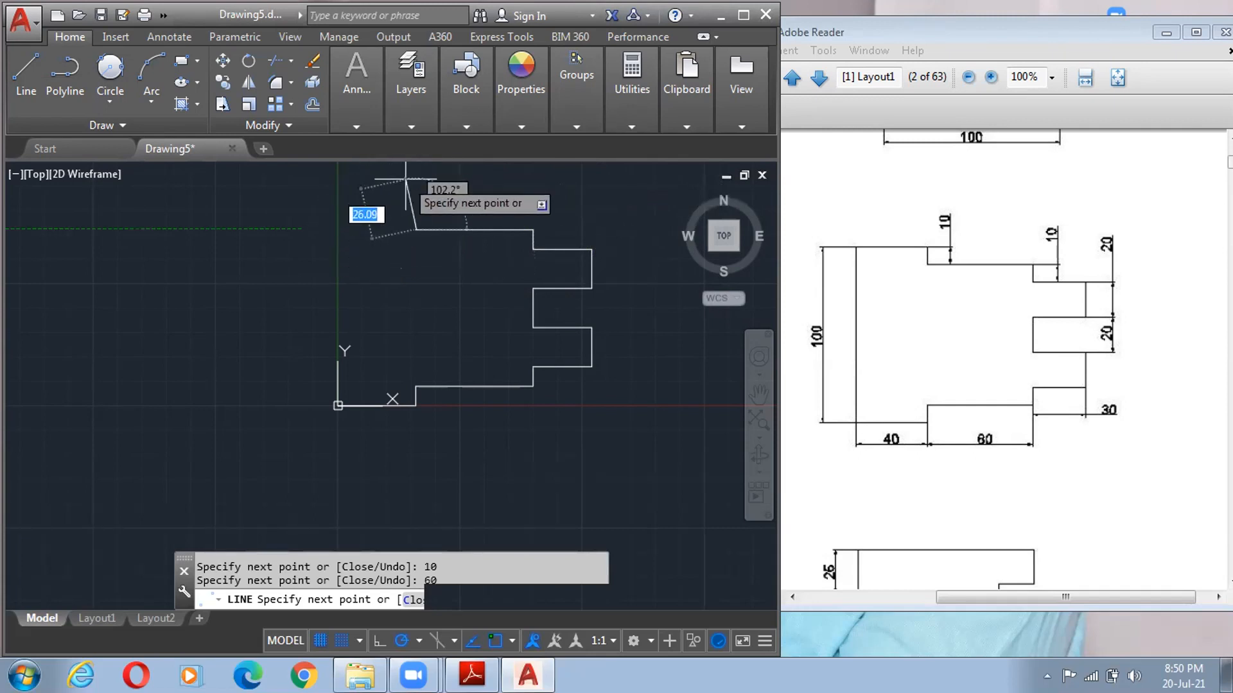
type("10")
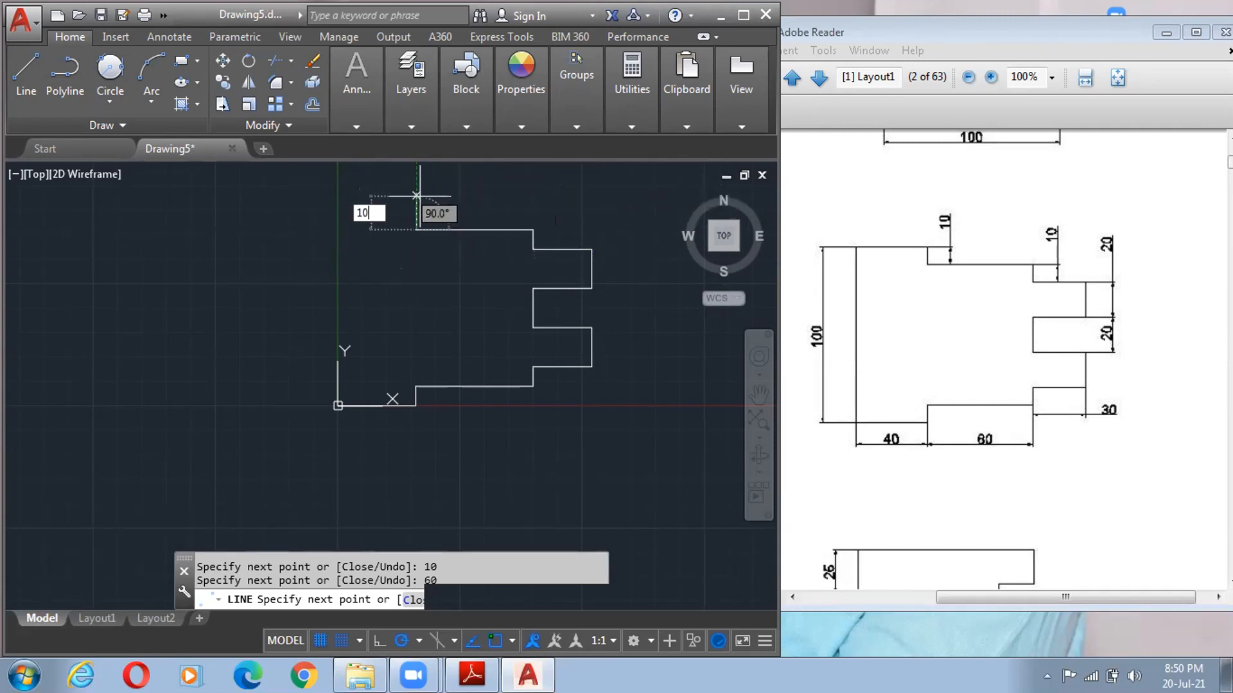
key("Return")
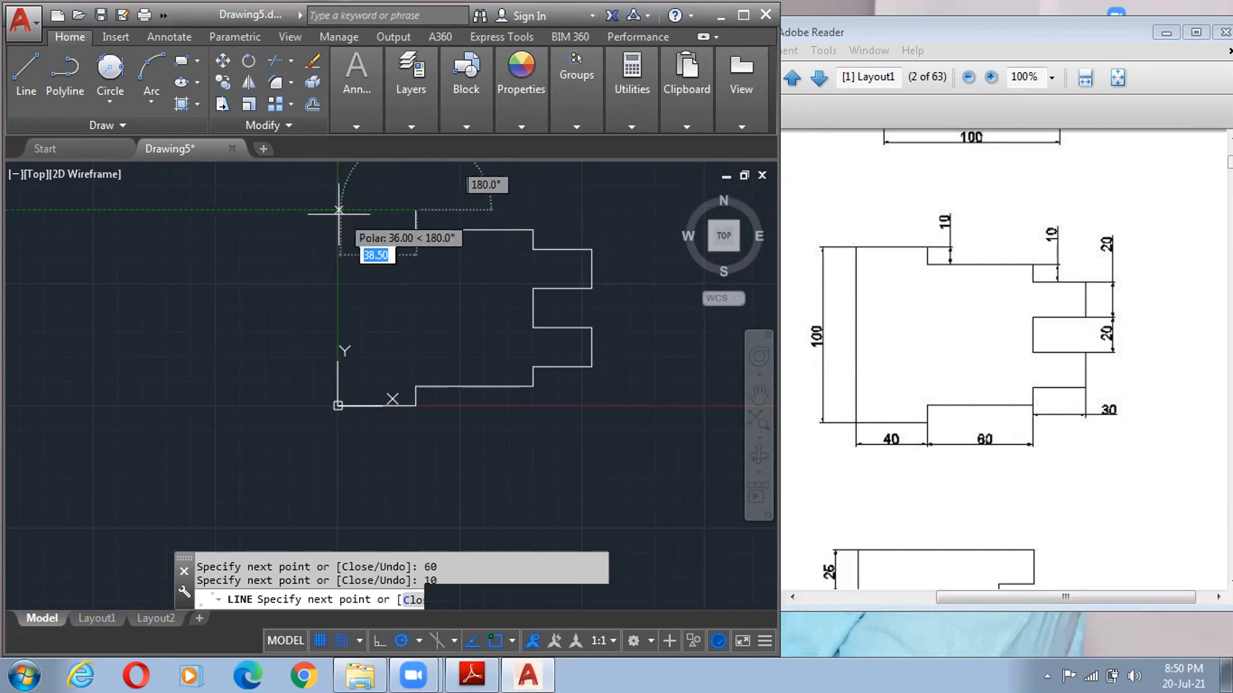
- Draw the 40-unit top edge to the left, close the profile down to the origin and end the Line command
type("40")
key("Return")
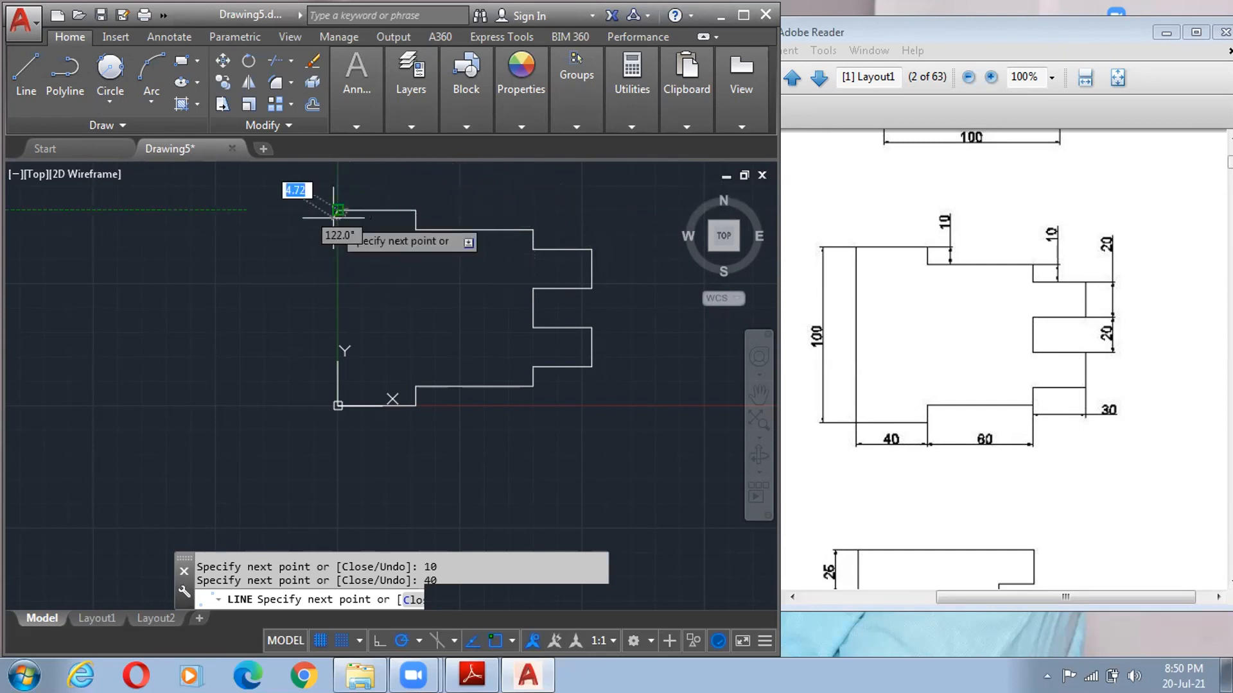
left_click(338, 406)
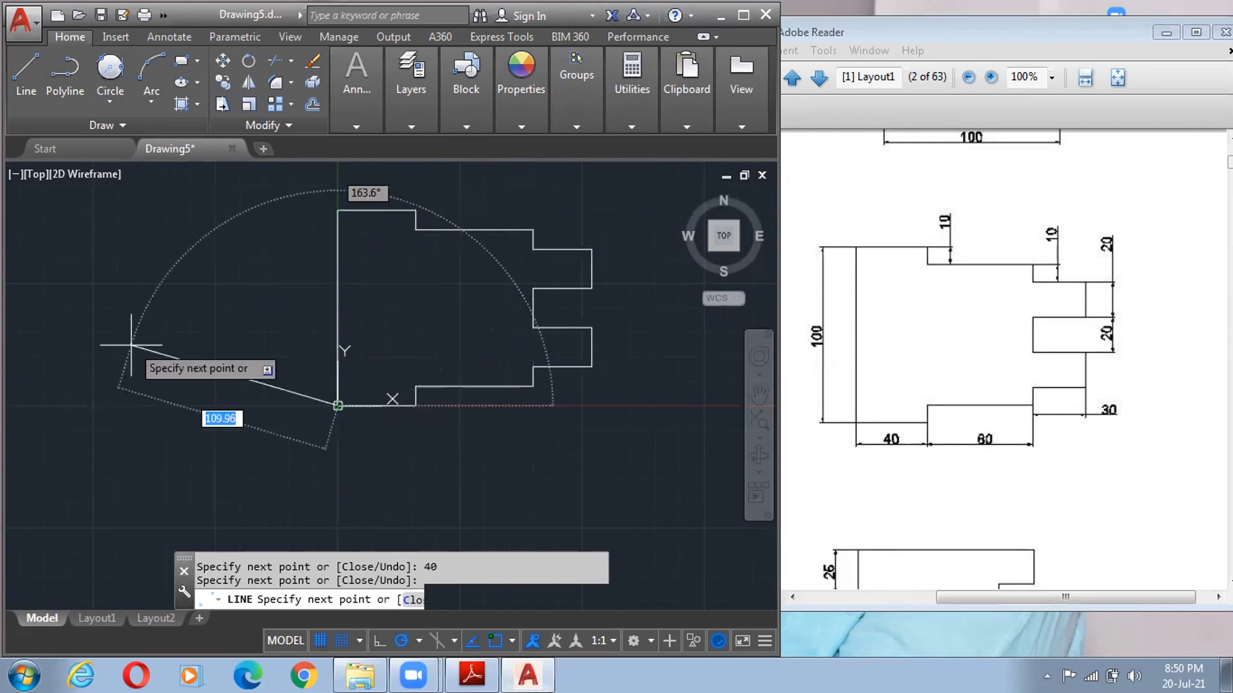
key("Escape")
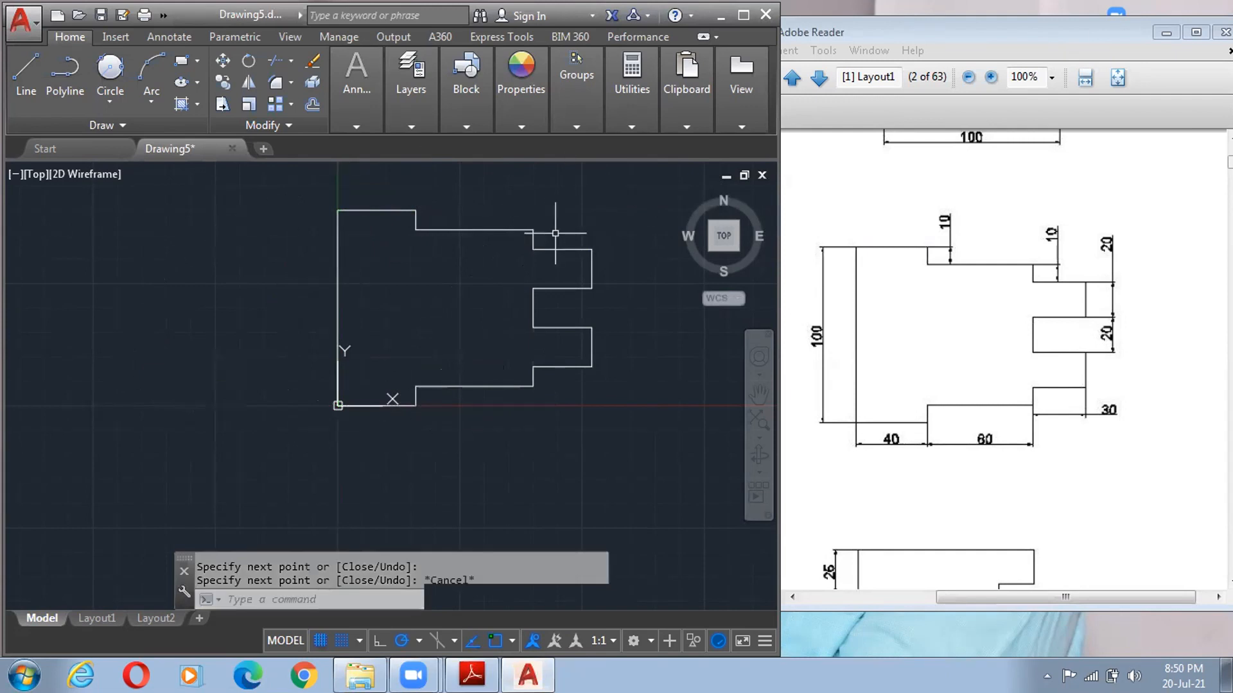
- Expand the command history and review the Line command's entries for the profile, from its start to the entered lengths
scroll(470, 308, "up", 2)
middle_click_drag(470, 308, 445, 375)
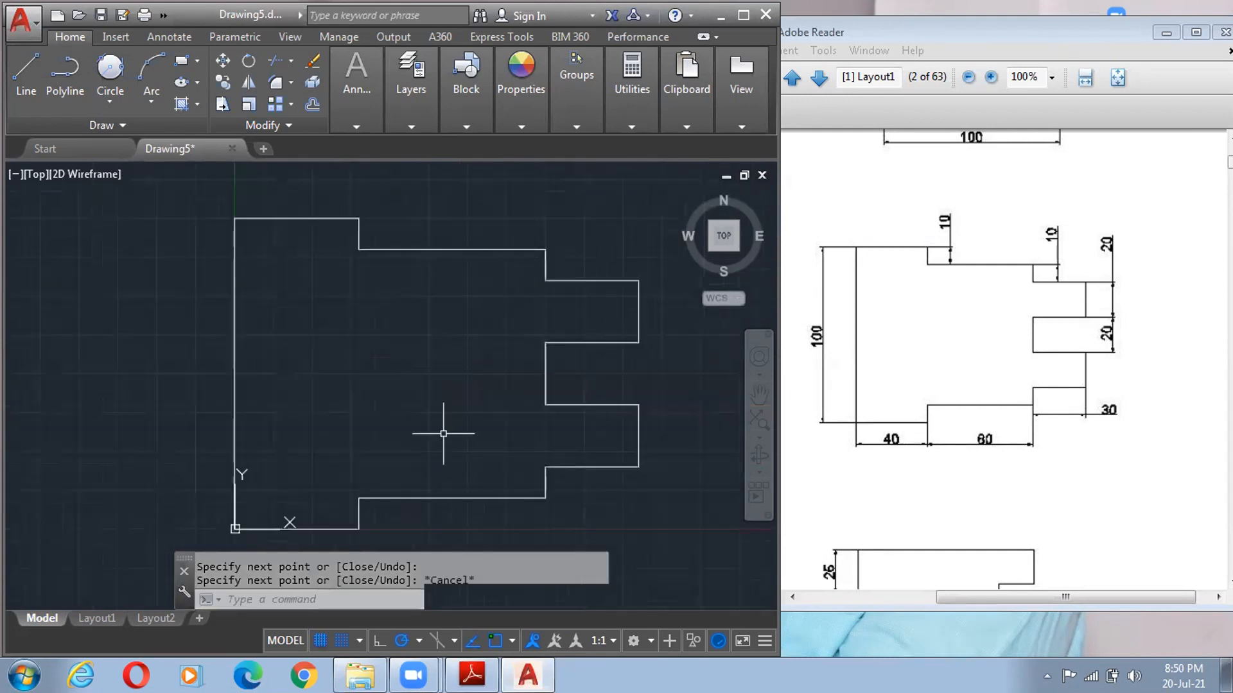
key("F2")
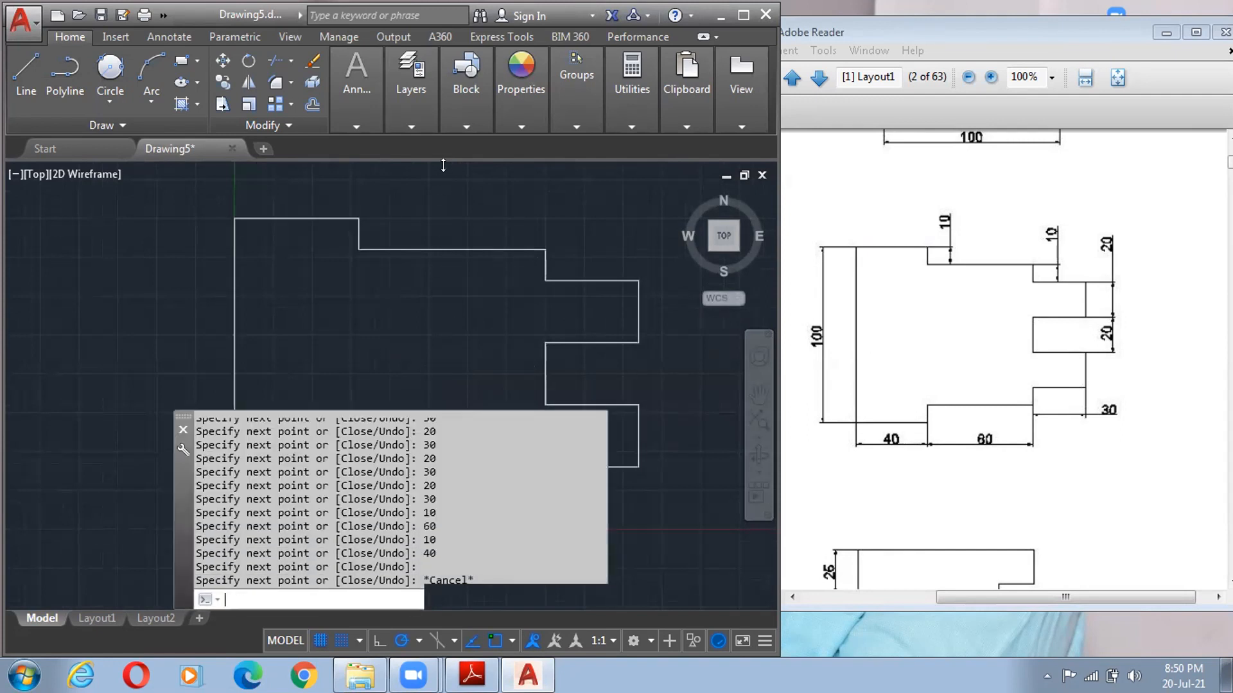
left_click_drag(436, 368, 435, 180)
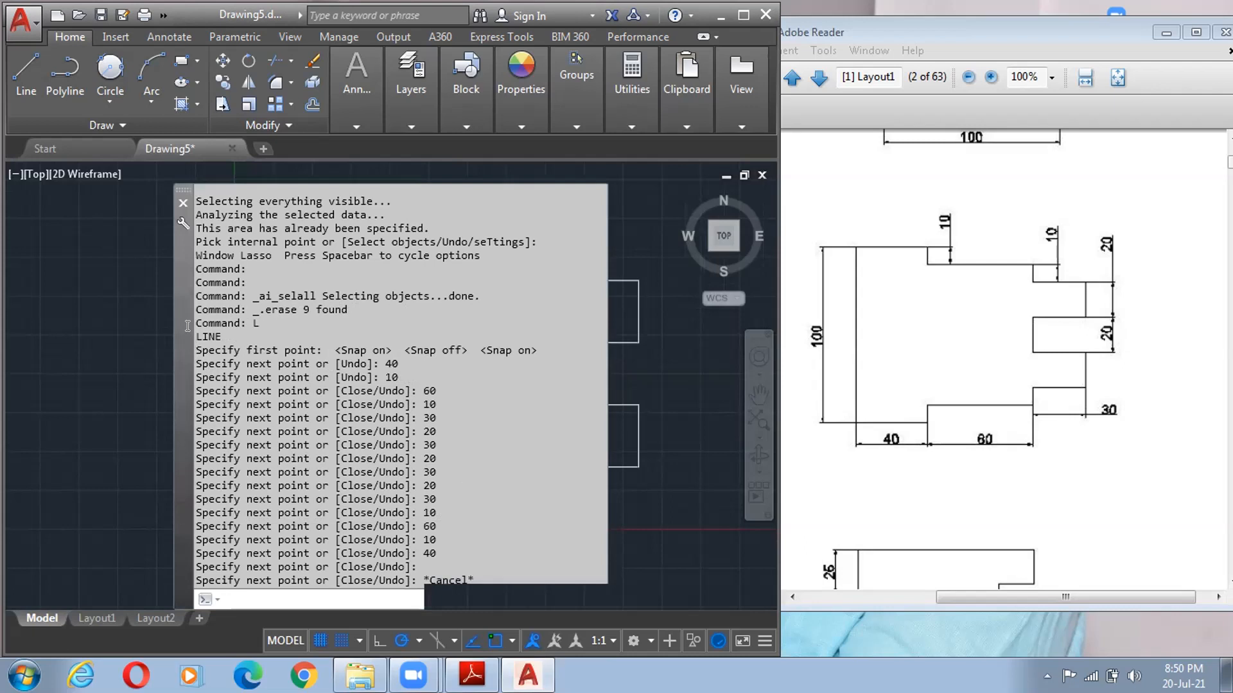
left_click_drag(193, 323, 222, 338)
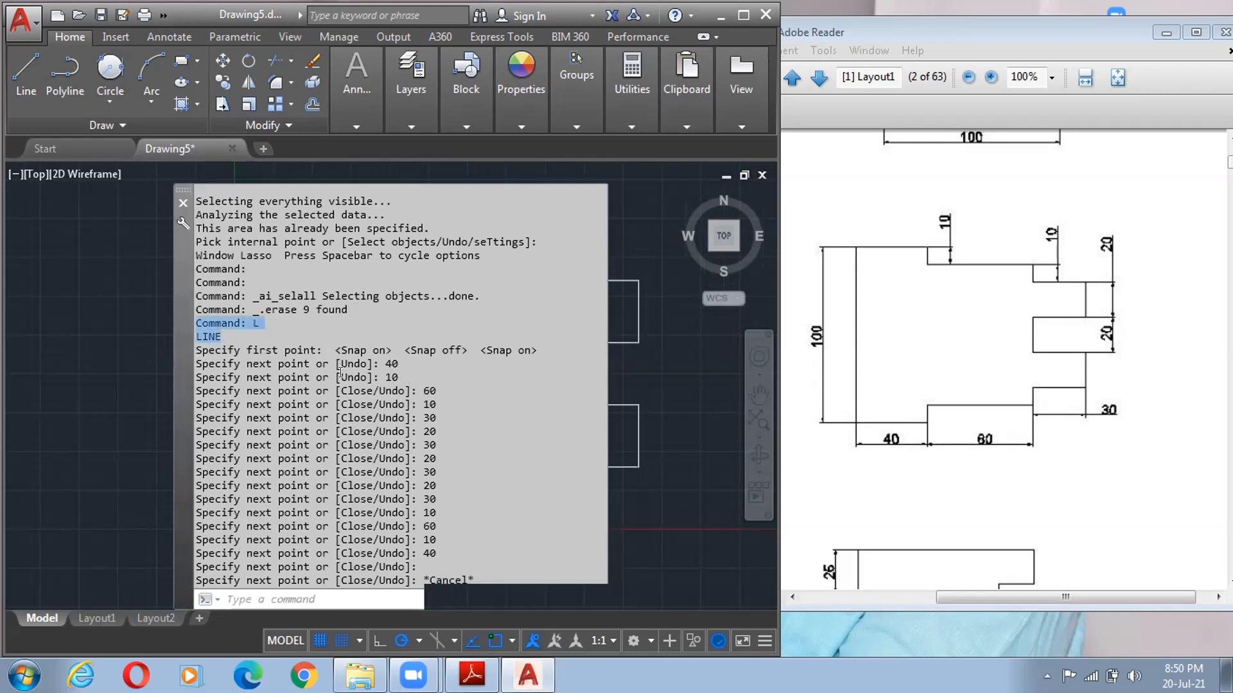
left_click_drag(385, 363, 588, 422)
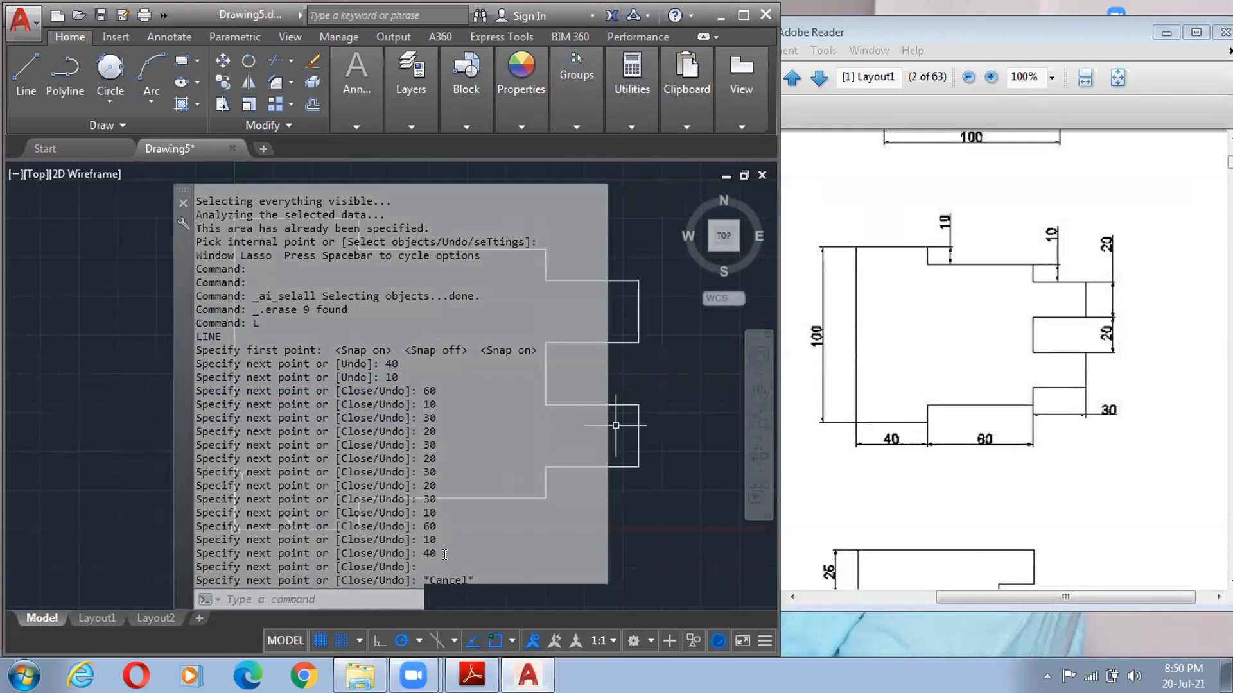
scroll(517, 581, "down", 1)
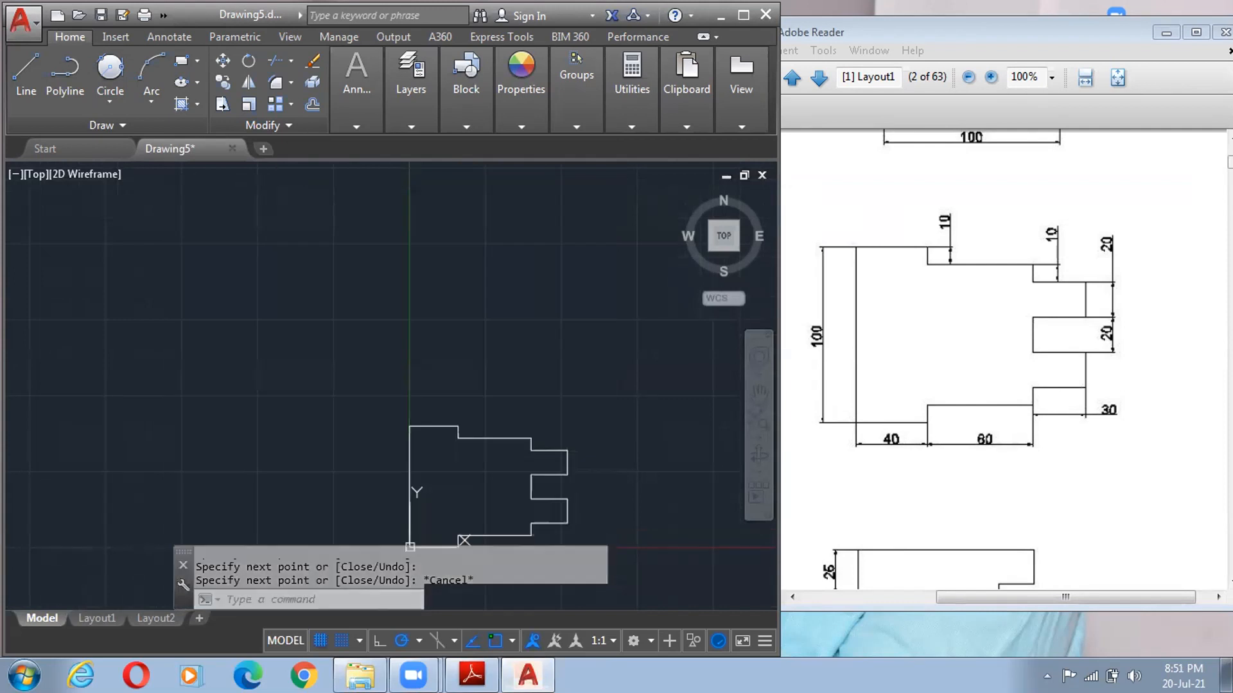
left_click(350, 401)
key("Escape")
middle_click_drag(349, 402, 308, 241)
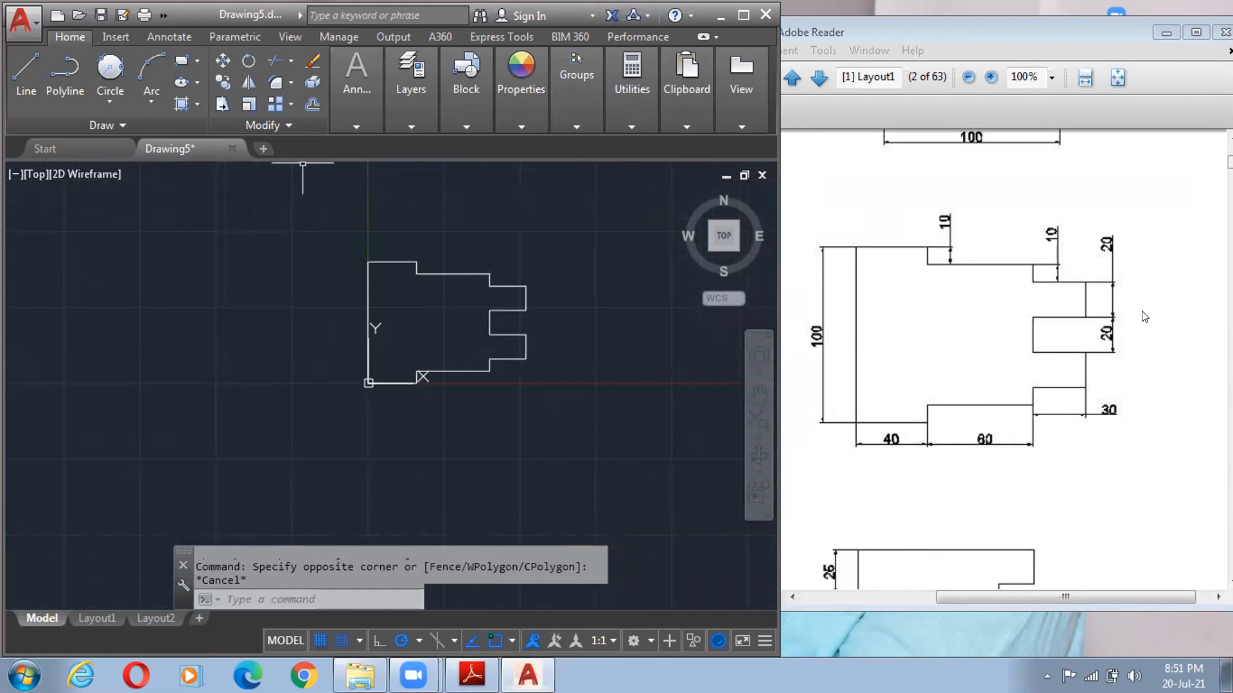
scroll(771, 315, "down", 5)
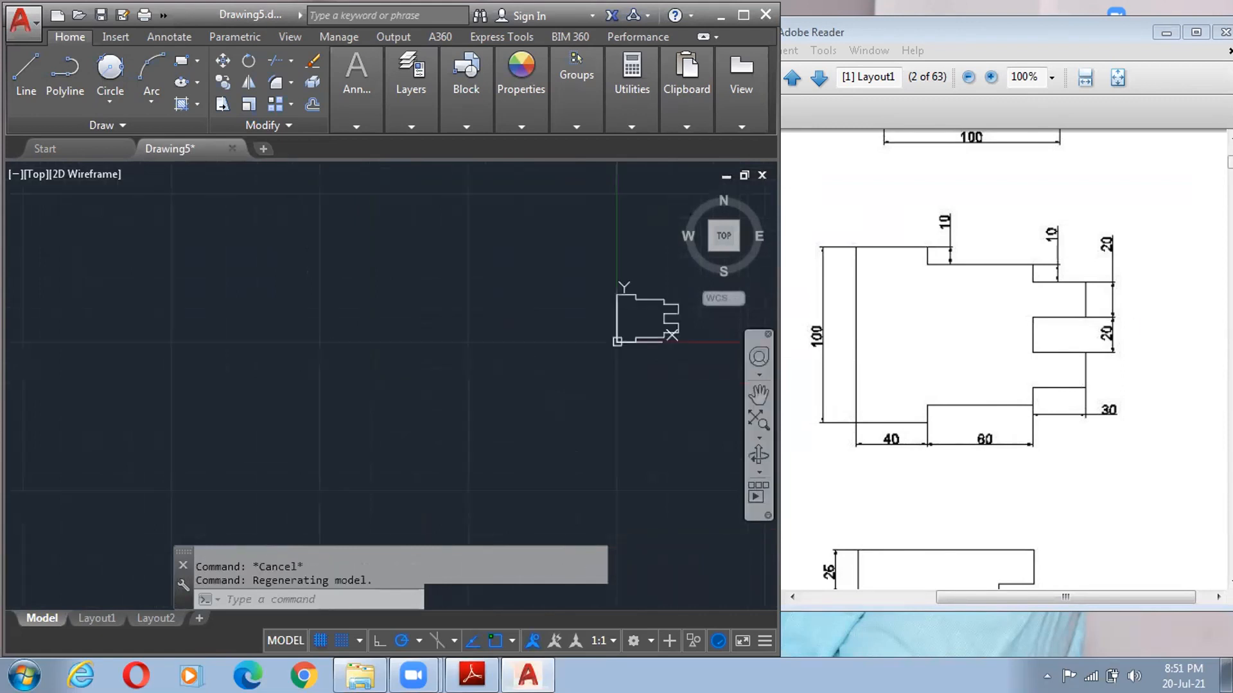
scroll(715, 347, "up", 5)
scroll(672, 338, "up", 2)
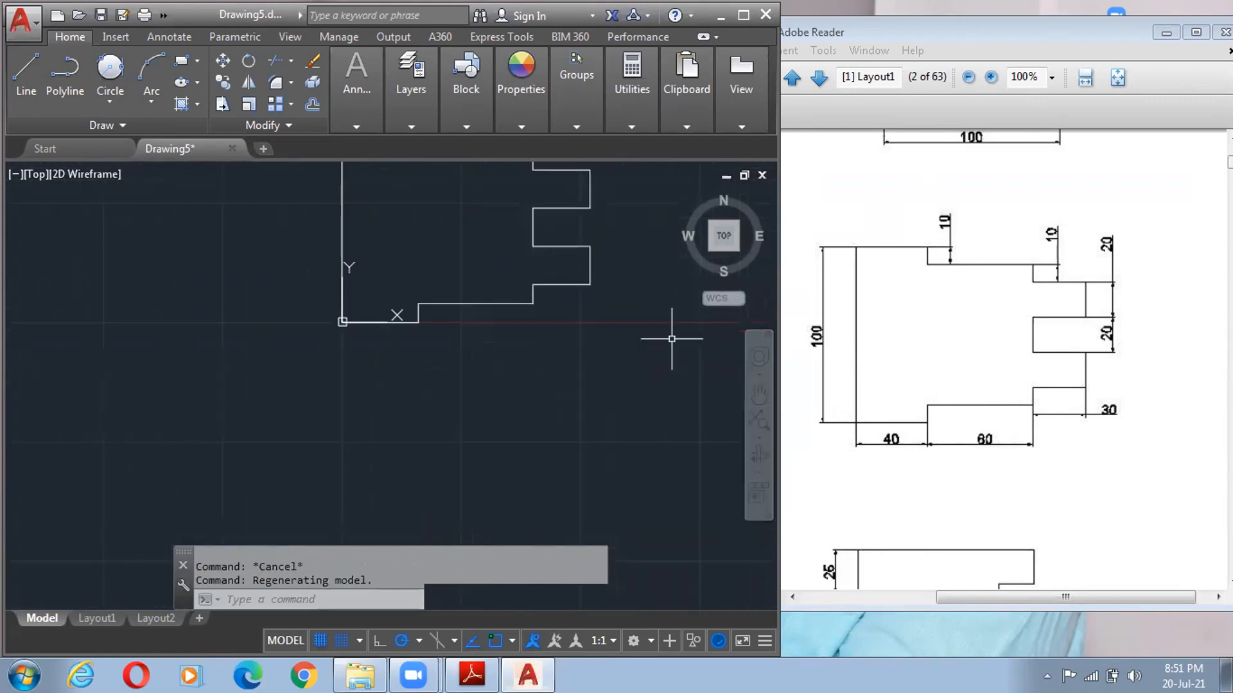
middle_click_drag(672, 338, 648, 428)
- Minimize the PDF workbook window
left_click_drag(1102, 22, 1103, 7)
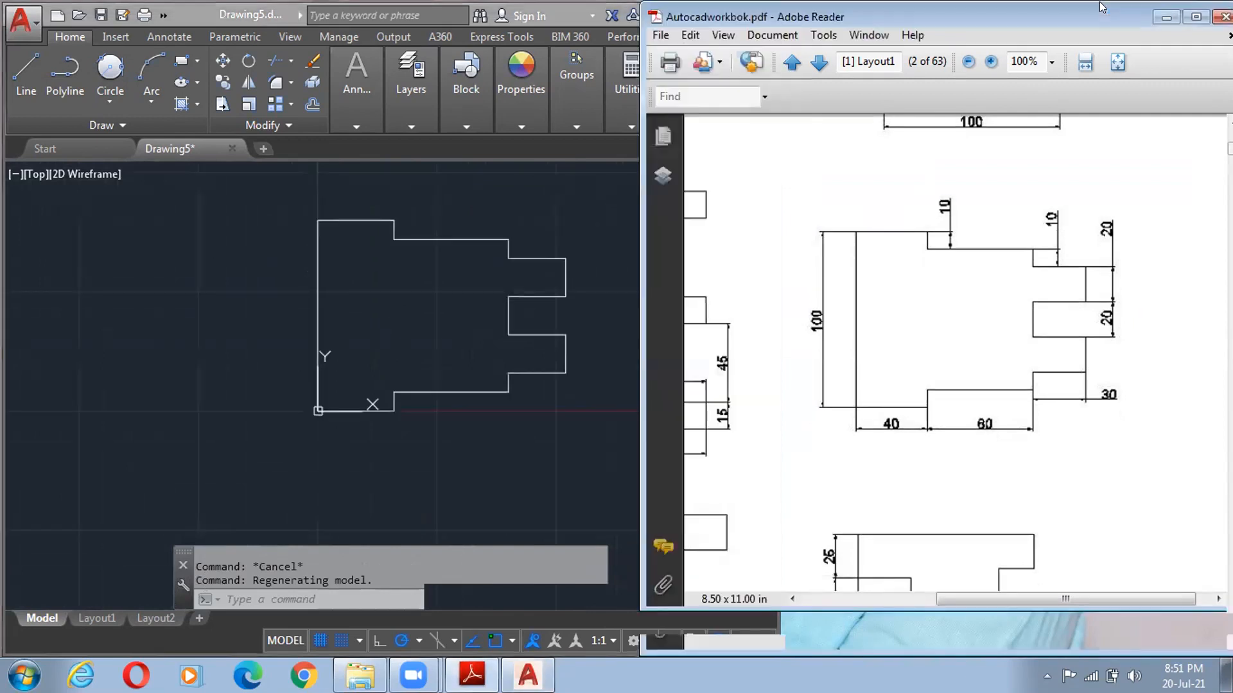
left_click(1165, 17)
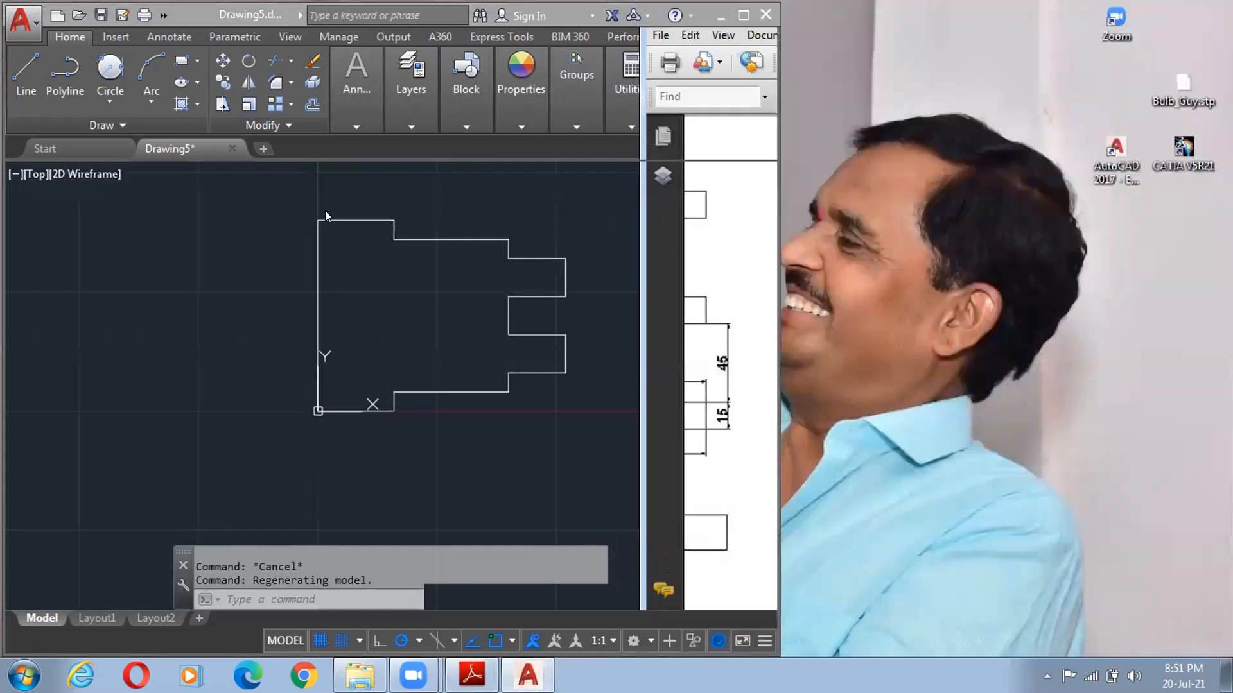
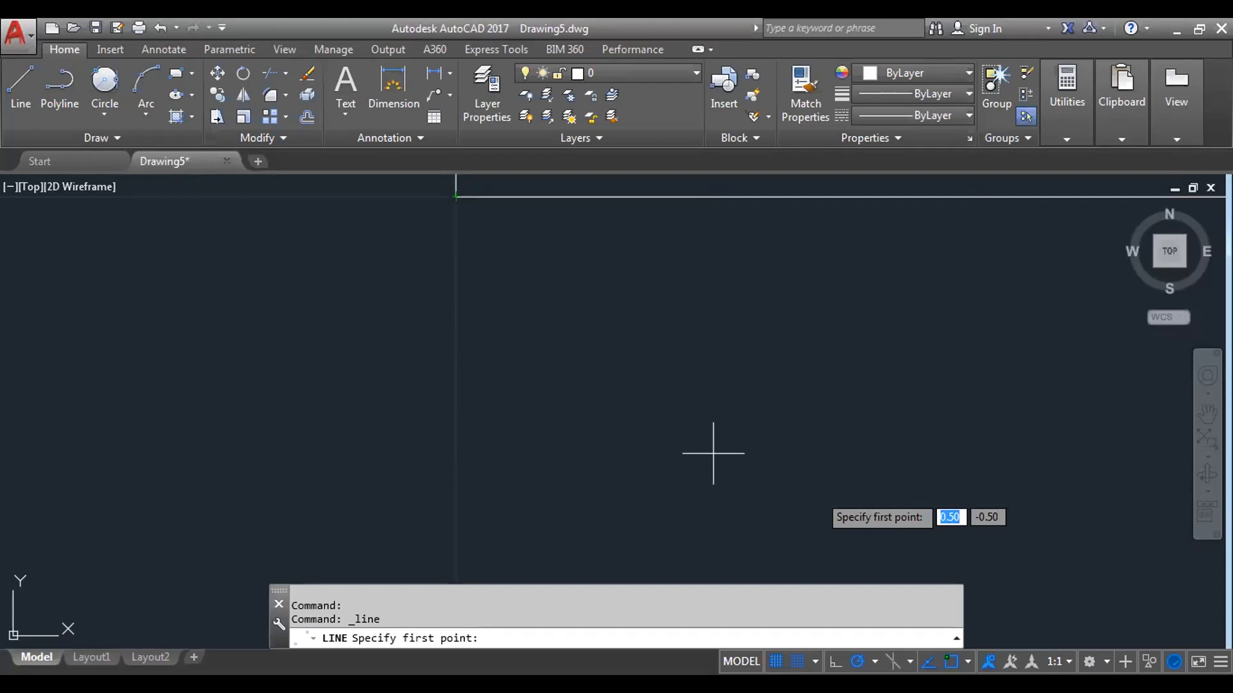
- Draw a square with sides of about 0.5 units under the profile's bottom edge, using grid snap from point 0.50, -0.50
left_click(713, 454)
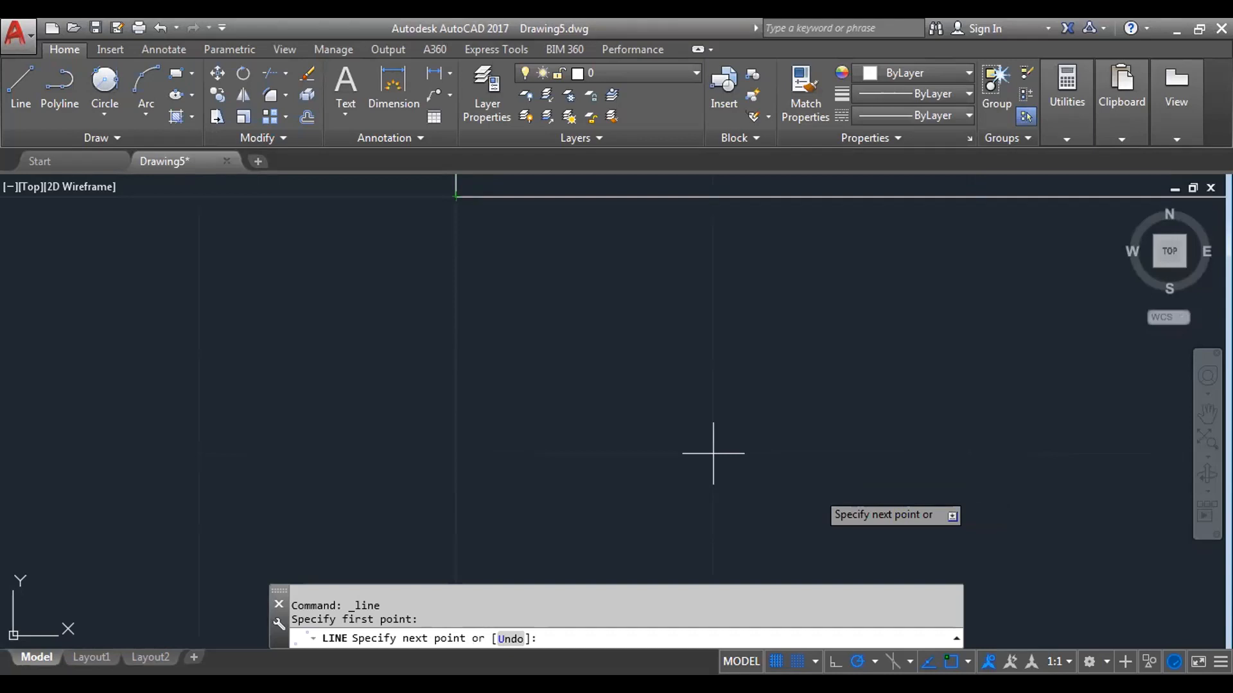
left_click(969, 453)
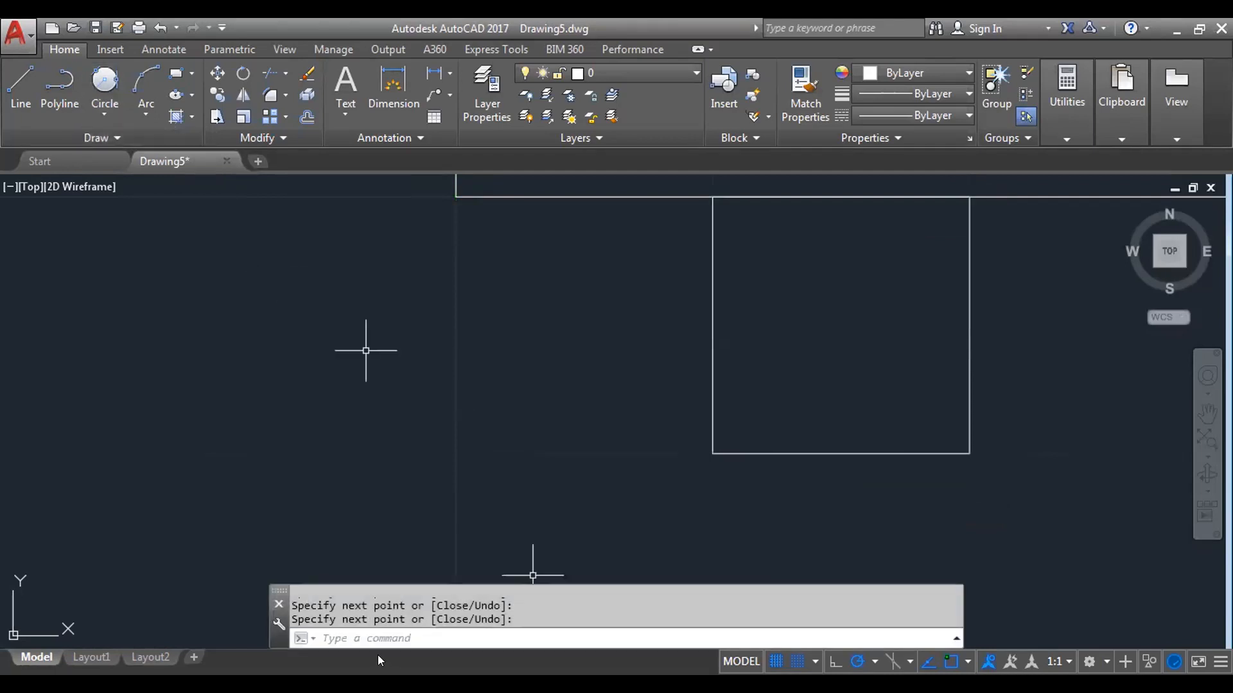
- Turn snap off and draw an irregular chain of lines from the origin around to the small square's upper-left corner
left_click_drag(297, 619, 412, 619)
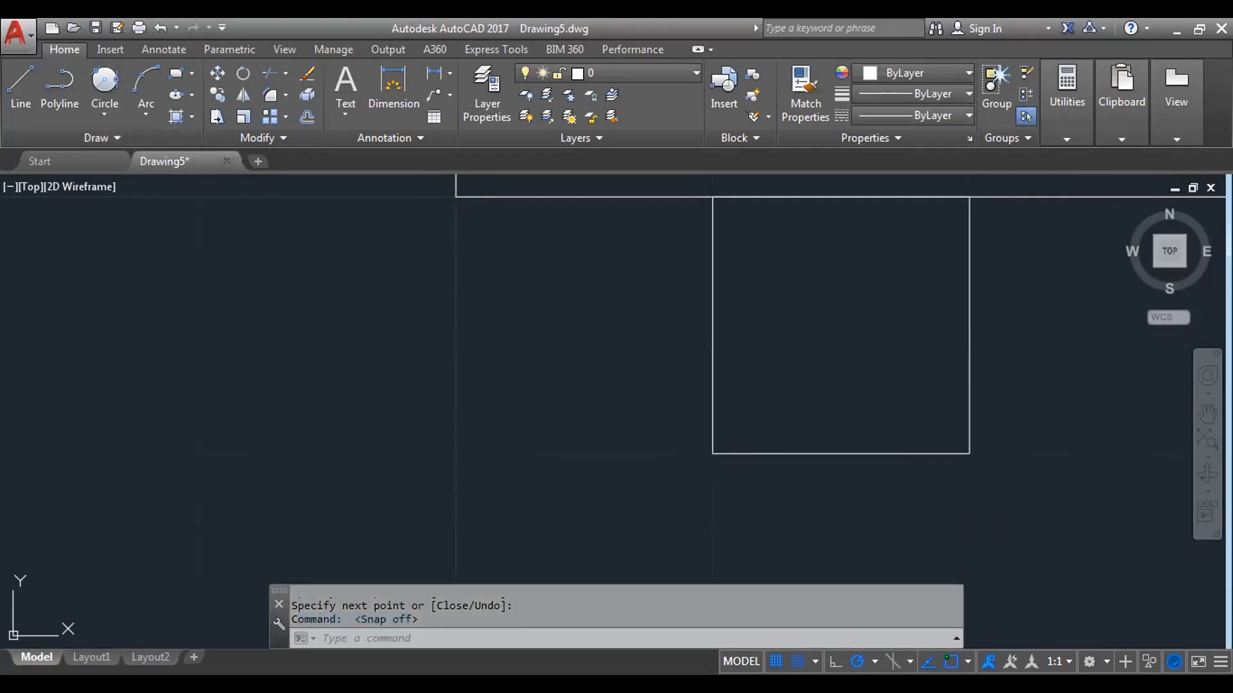
left_click(246, 327)
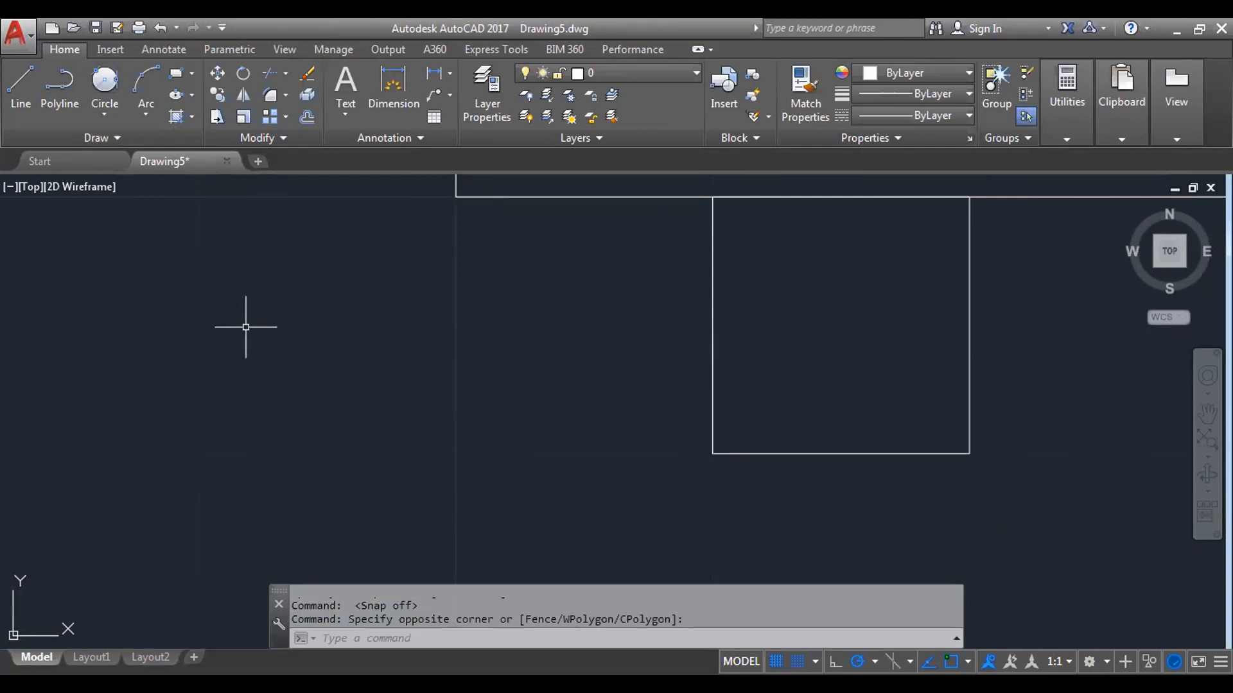
type("l")
key("Return")
left_click(458, 196)
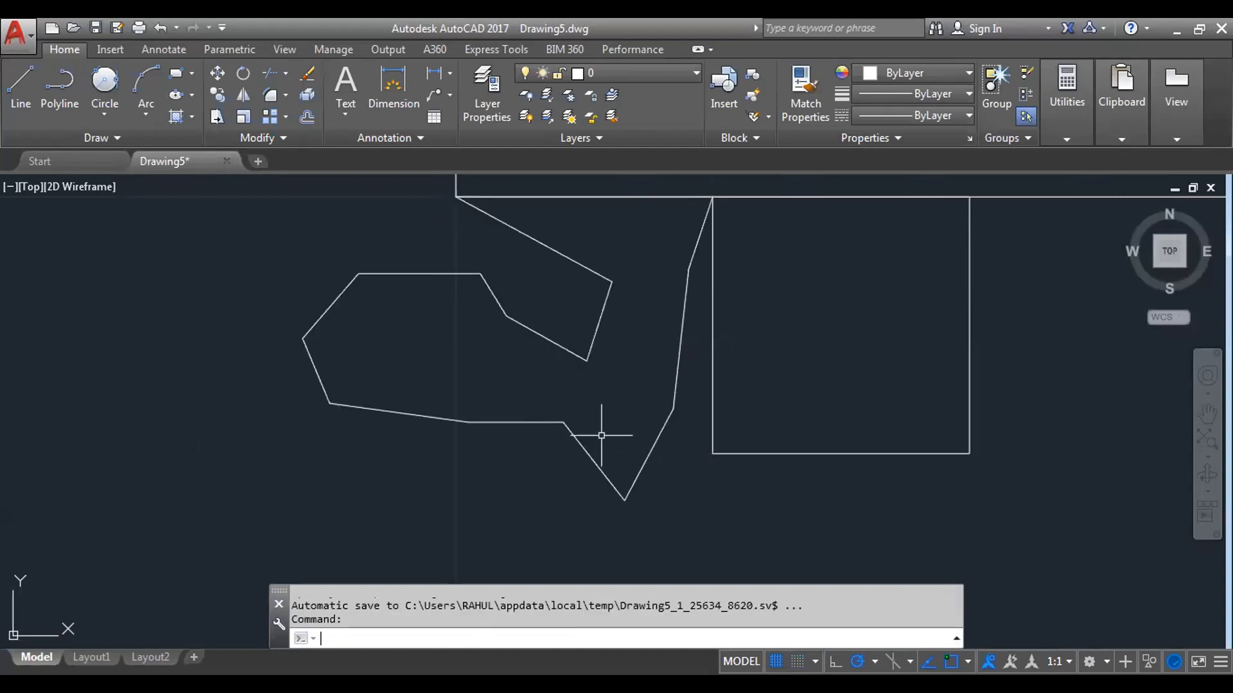
- Draw a closed irregular seven-sided outline with the Line command inside the profile, just above its bottom edge near the origin
mouse_move(762, 515)
middle_mouse_down()
mouse_move(594, 403)
mouse_move(619, 471)
middle_mouse_up()
scroll(619, 471, "up", 2)
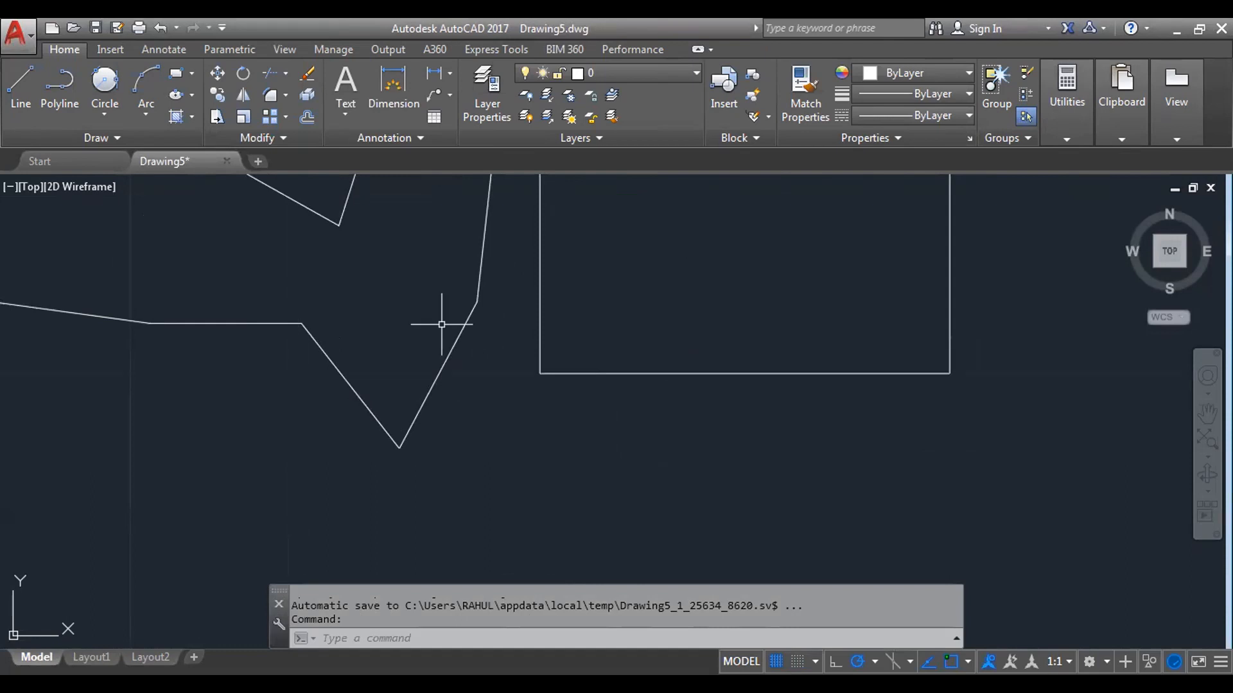
scroll(397, 297, "down", 6)
middle_click_drag(397, 297, 432, 339)
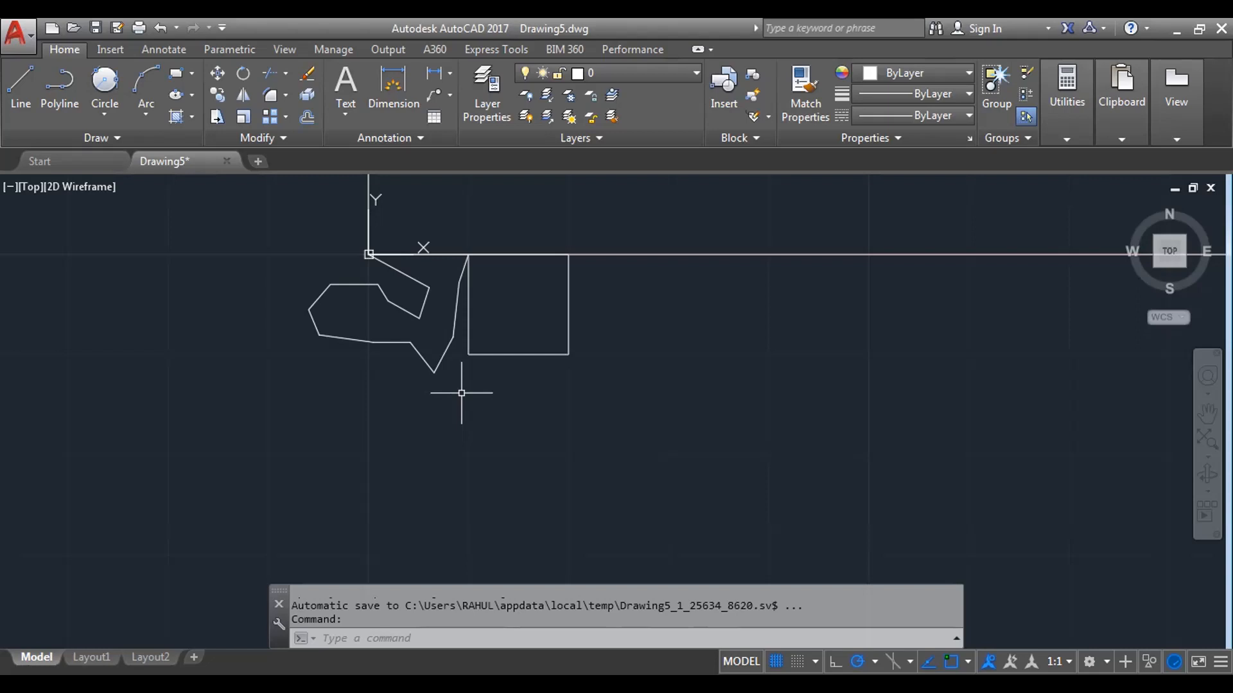
scroll(462, 393, "up", 6)
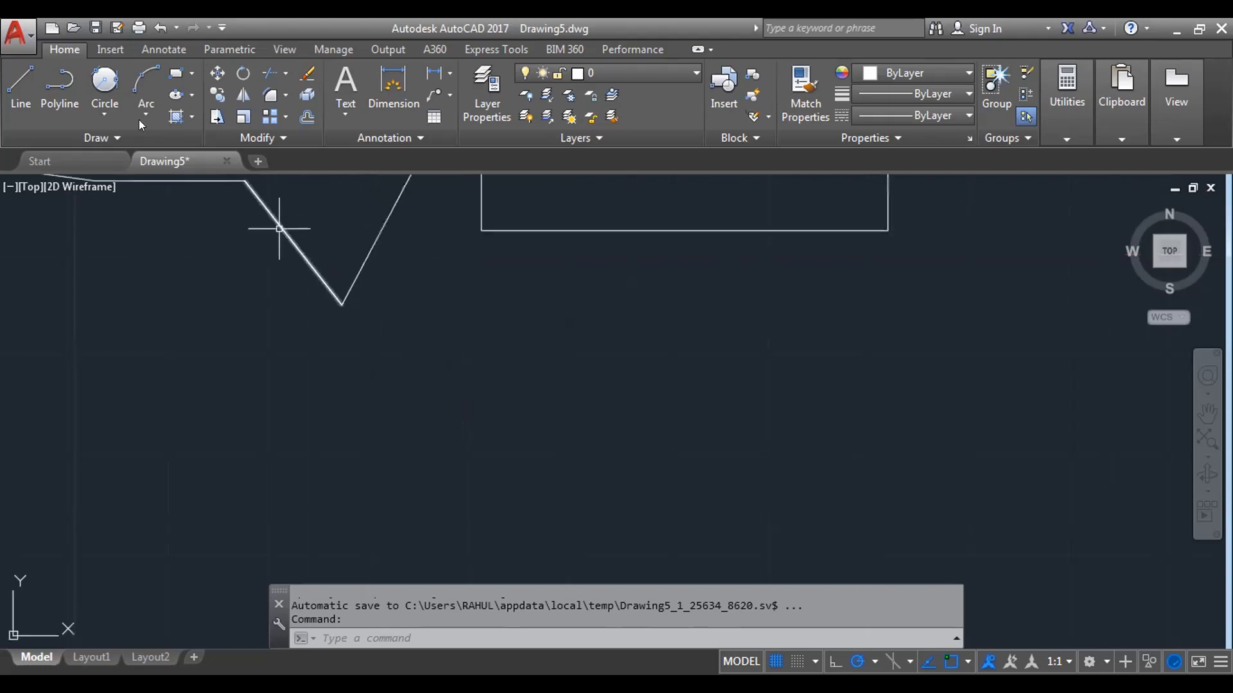
left_click(20, 84)
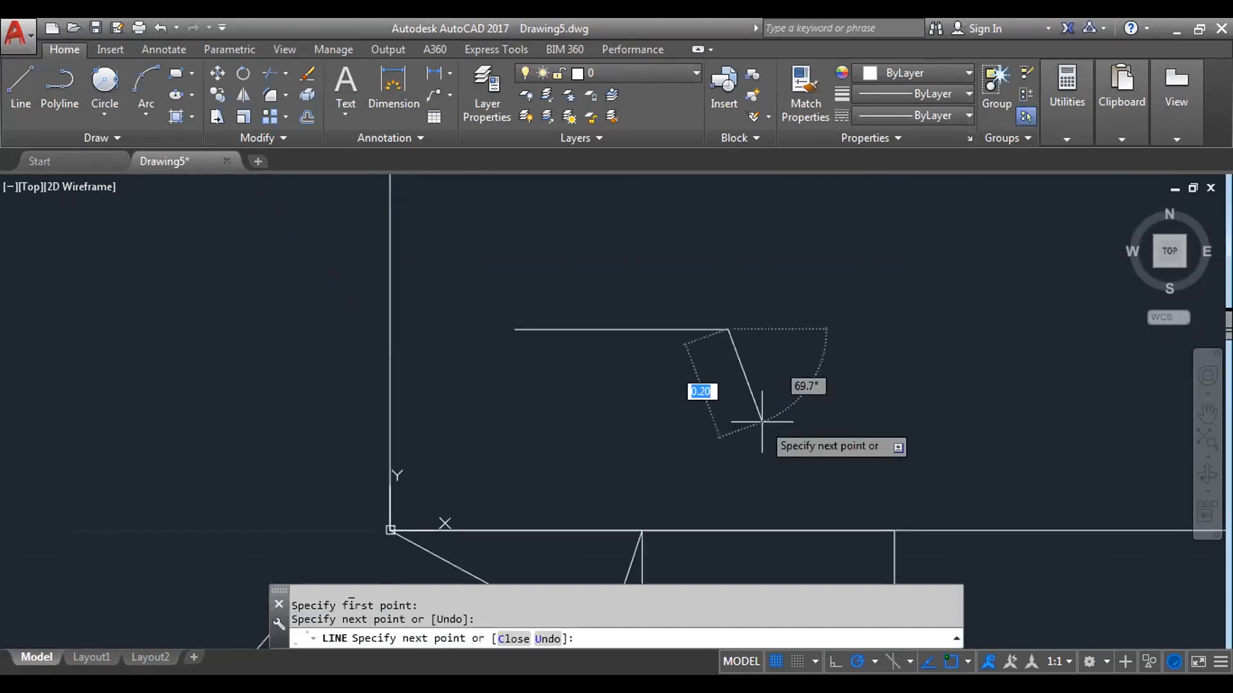
left_click(763, 422)
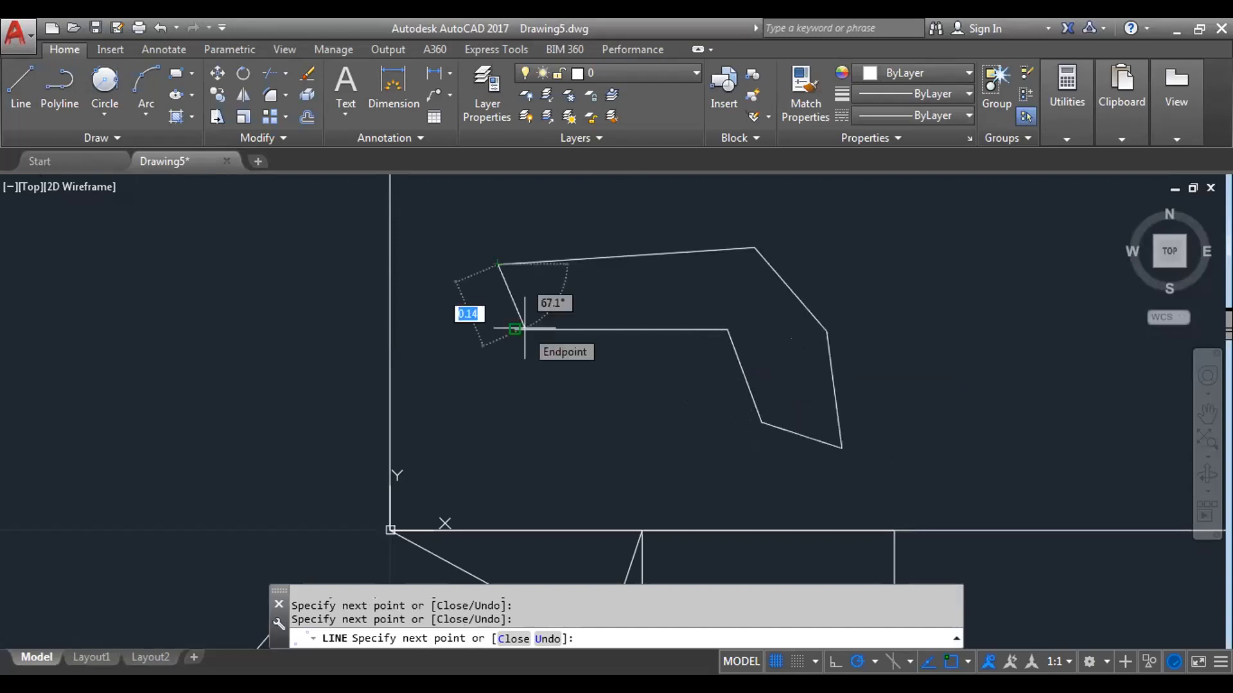
left_click(525, 328)
key("Return")
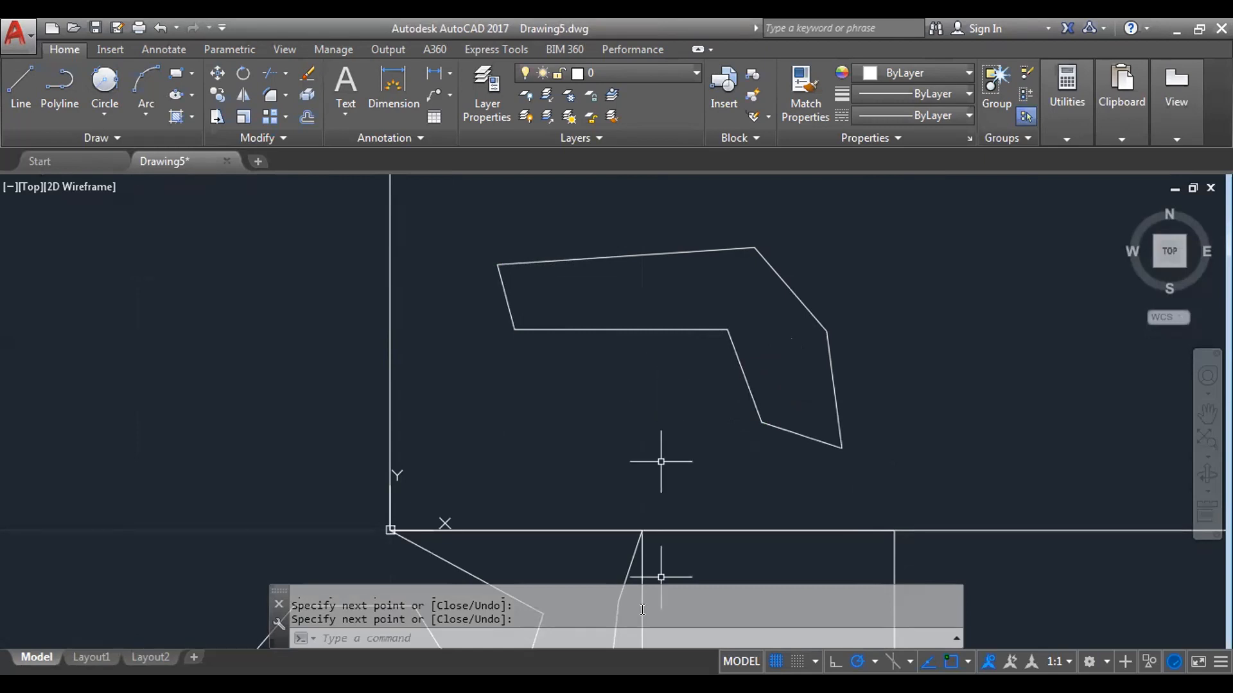
scroll(671, 479, "down", 10)
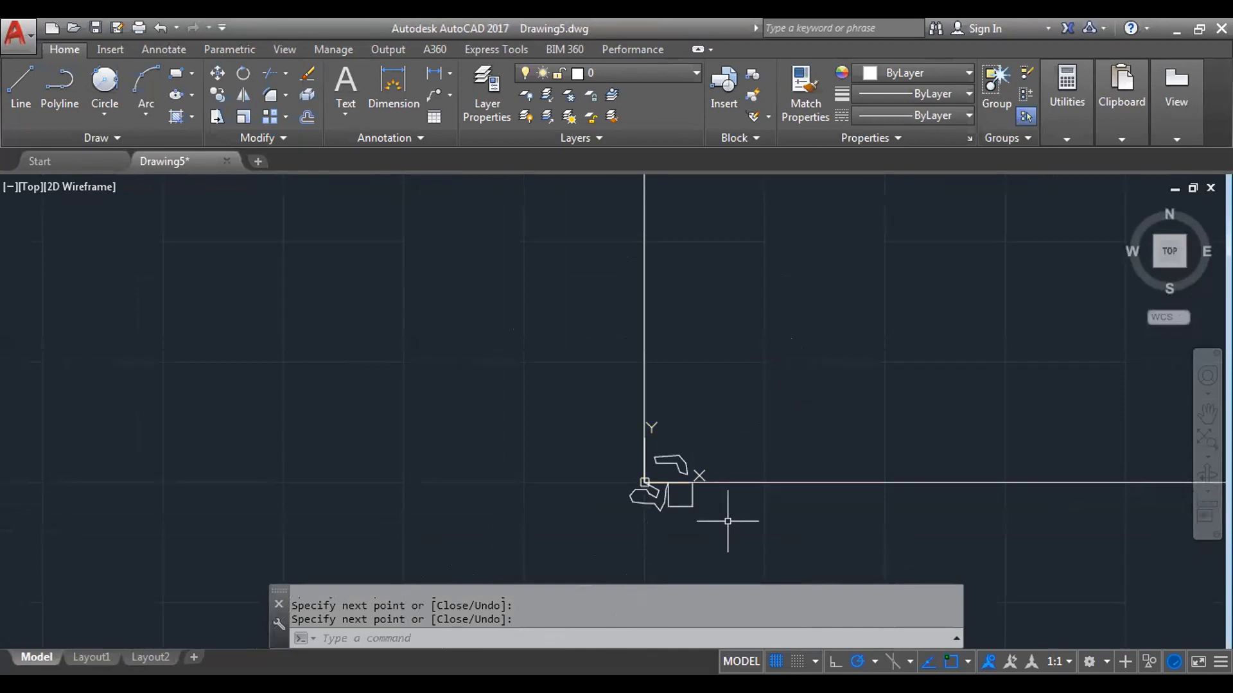
left_click(736, 554)
left_click(578, 440)
key("Escape")
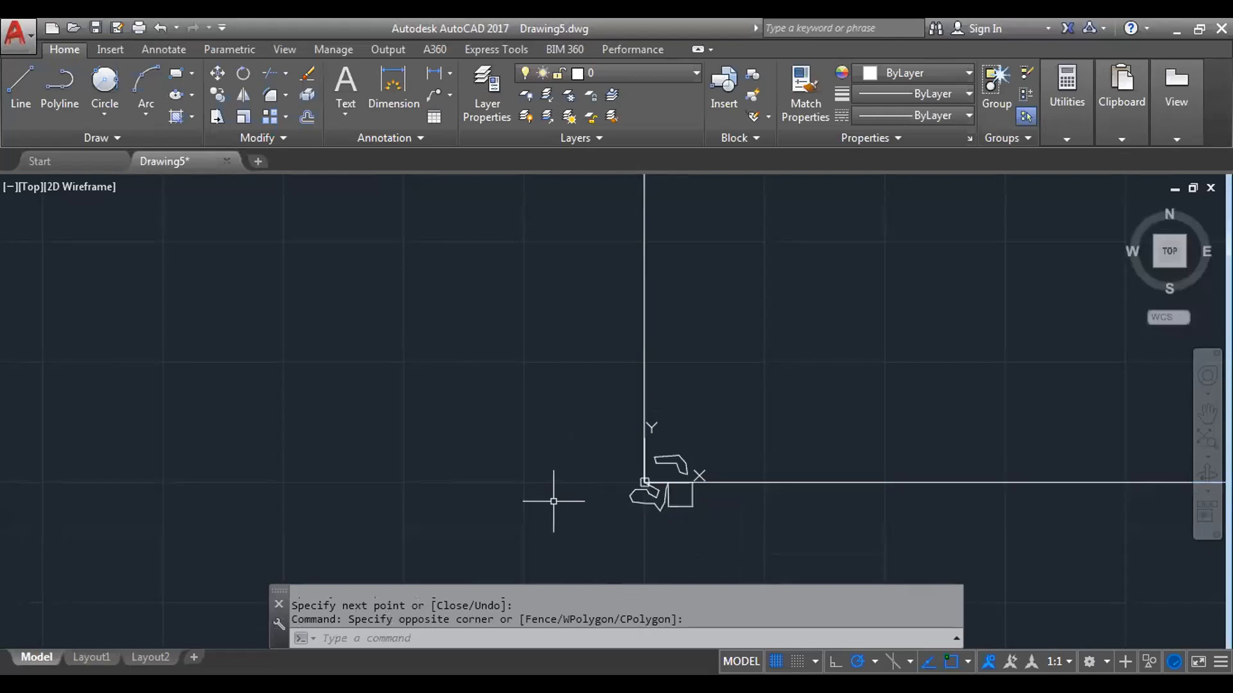
key("Escape")
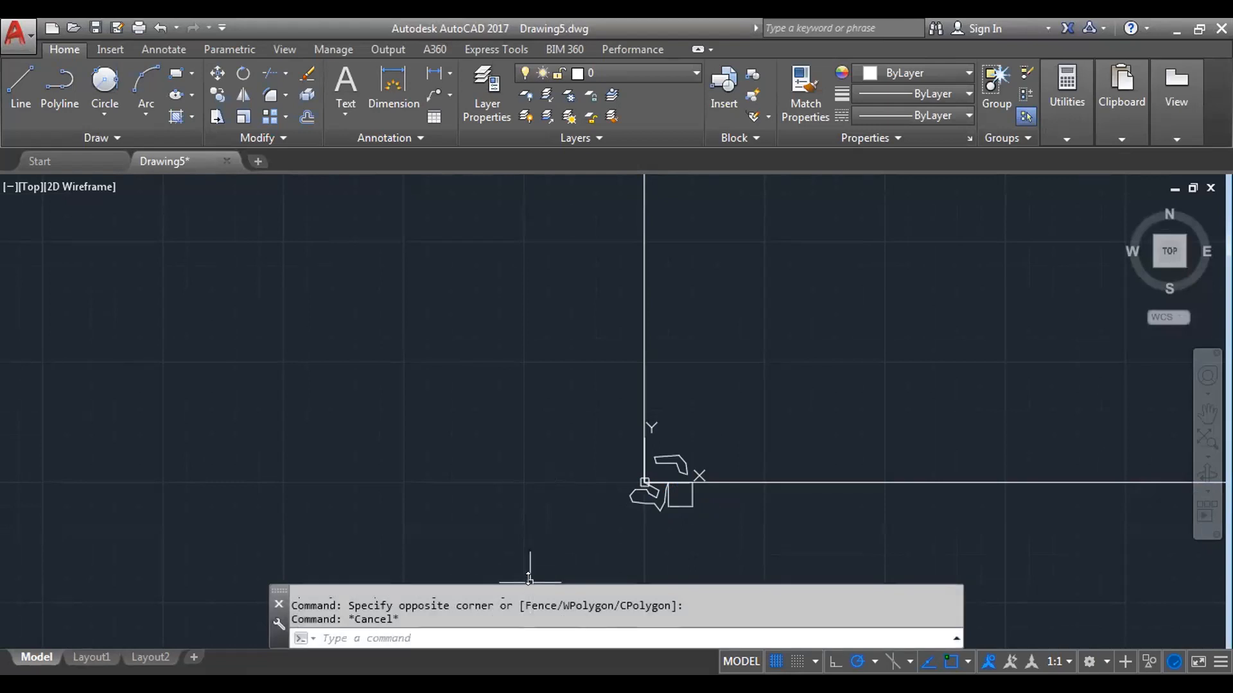
- Expand the command history to review the recent Line prompts and collapse it again
left_click_drag(559, 415, 550, 590)
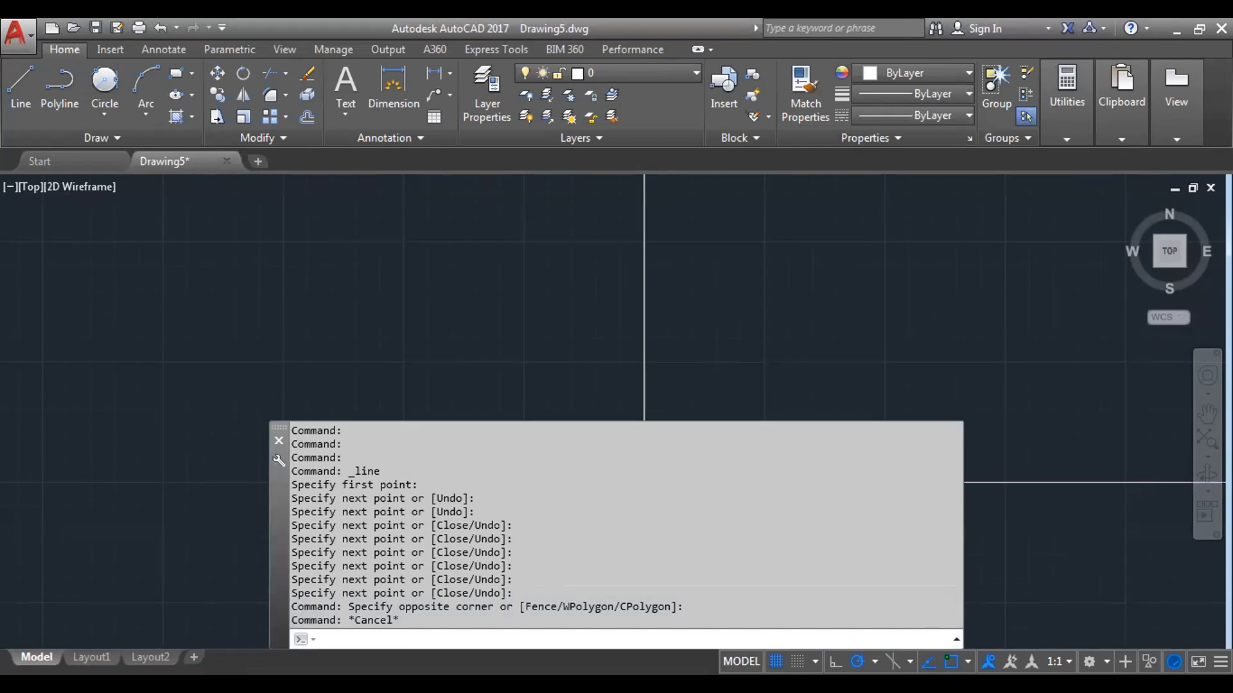
key("F2")
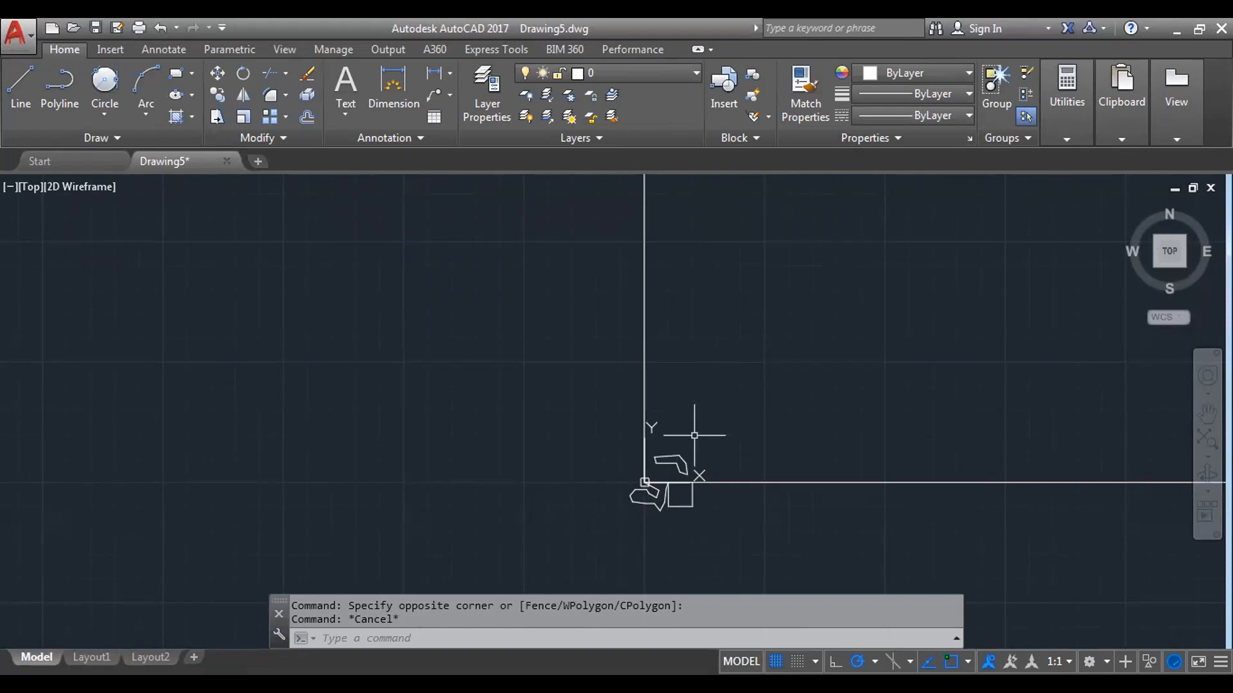
- Examine the whole stepped profile and its lower-left corner with the small shapes at the origin
scroll(734, 428, "down", 2)
scroll(823, 396, "down", 6)
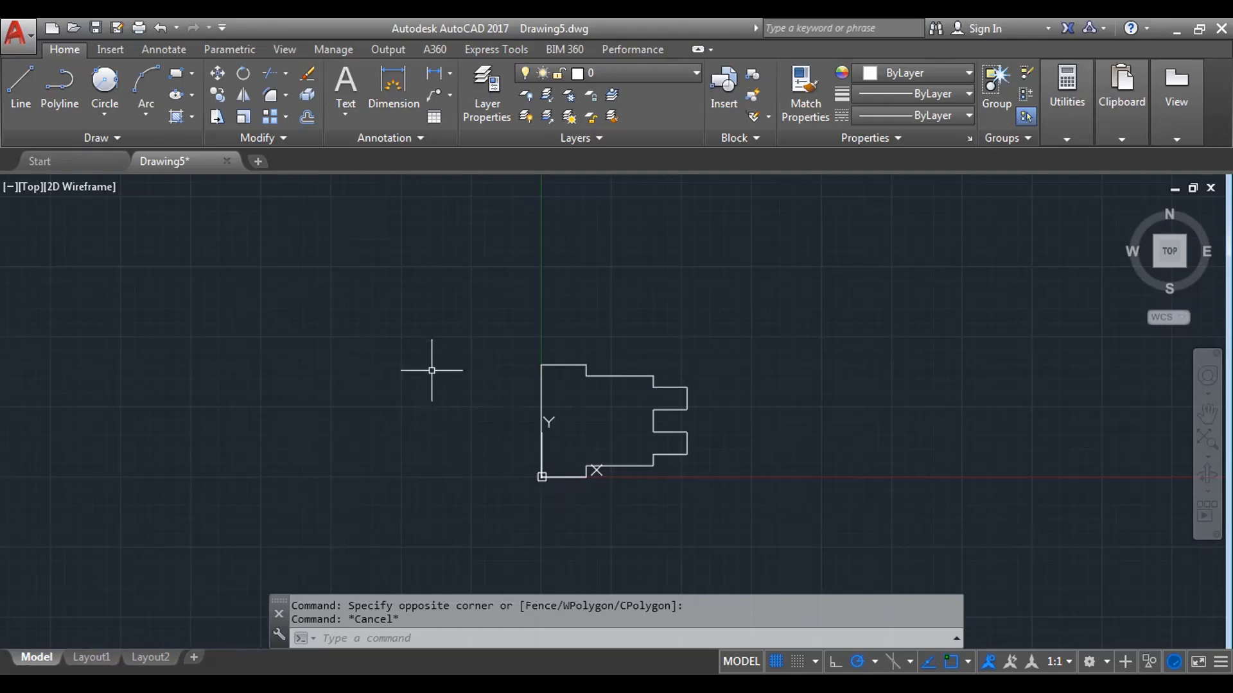
left_click(463, 337)
left_click(790, 532)
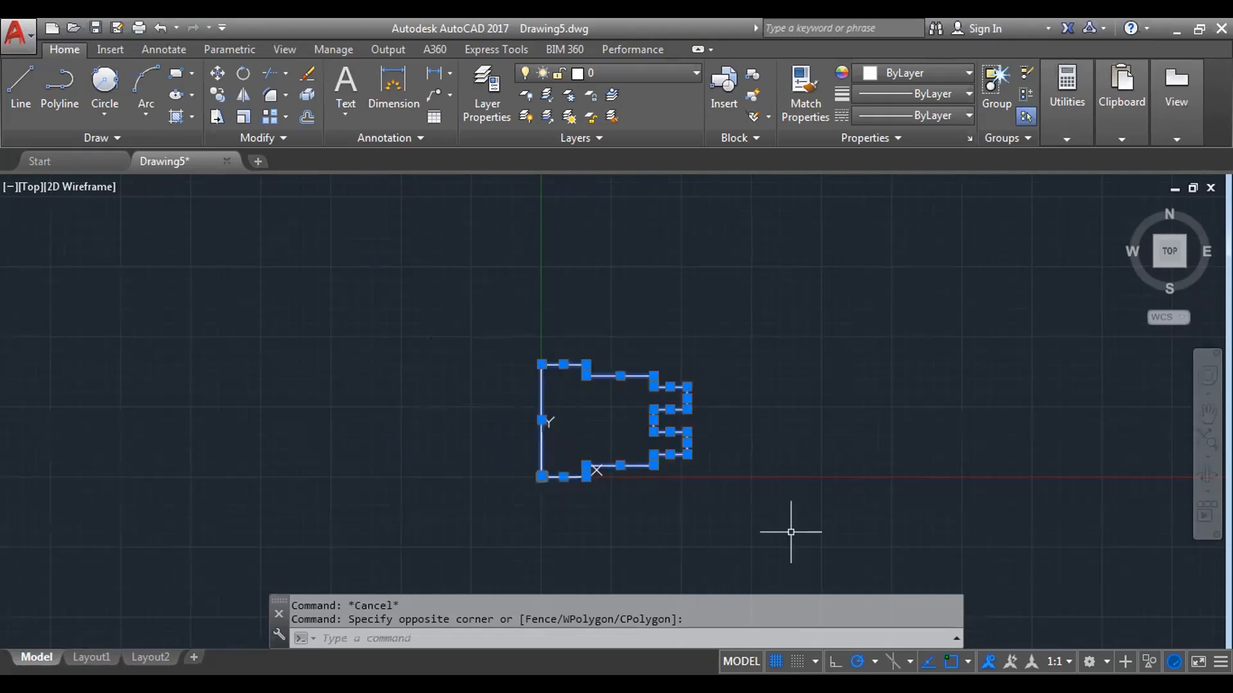
key("Escape")
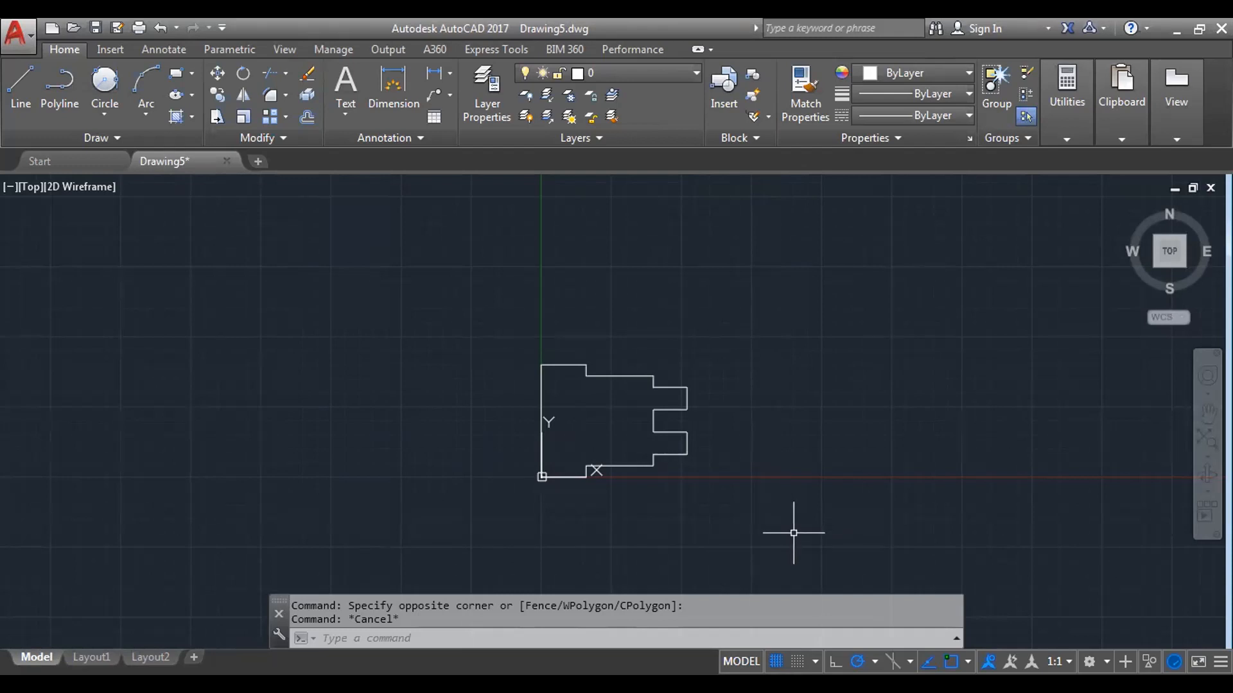
scroll(568, 470, "up", 6)
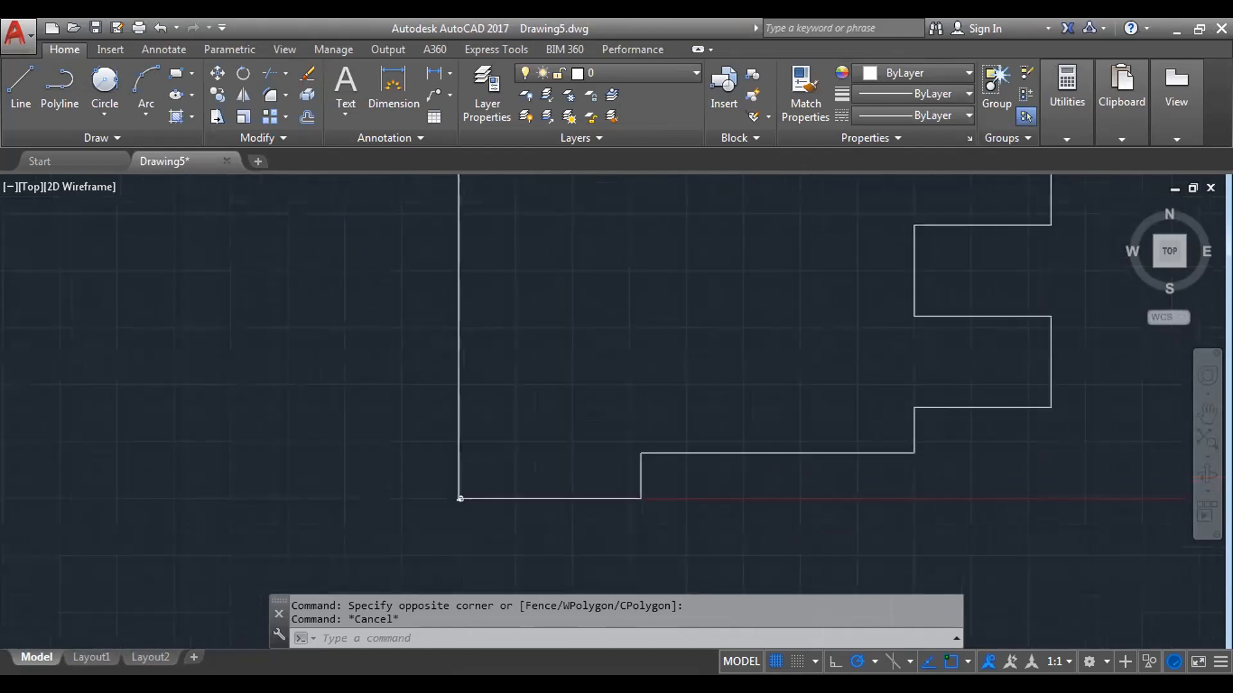
scroll(568, 470, "up", 4)
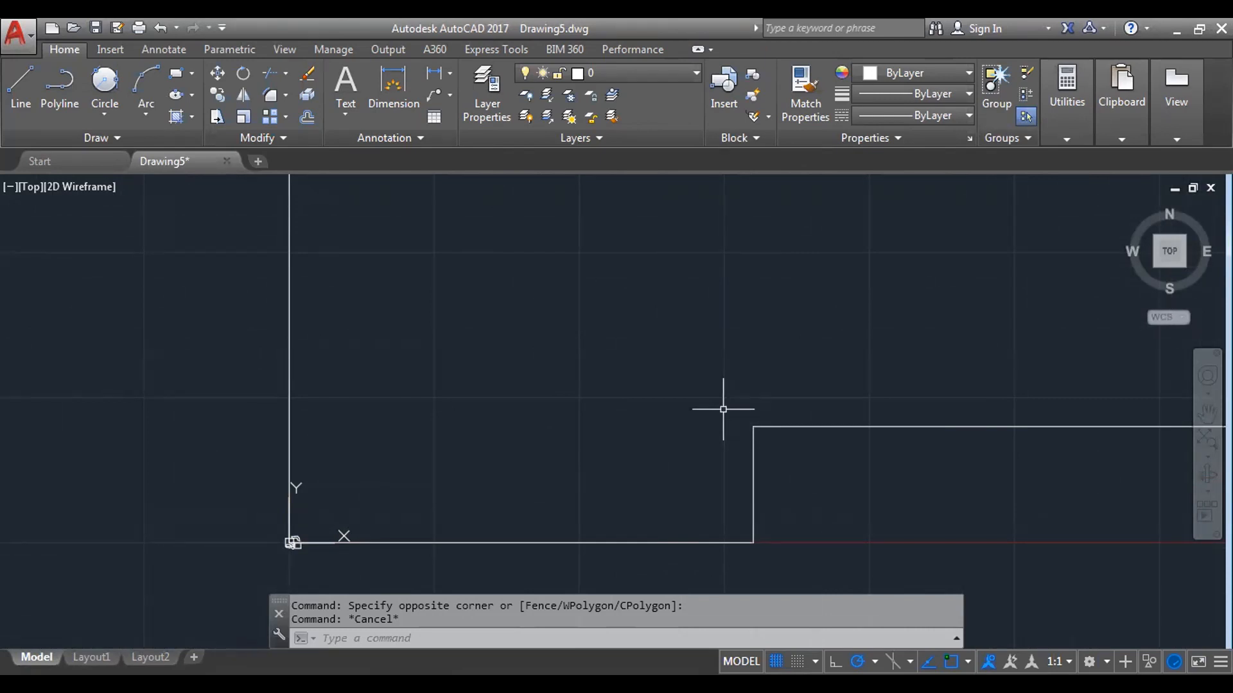
- Draw a rectangle 150 units wide and 100 high with the Line command, clear of the stepped profile on its right
scroll(527, 416, "down", 8)
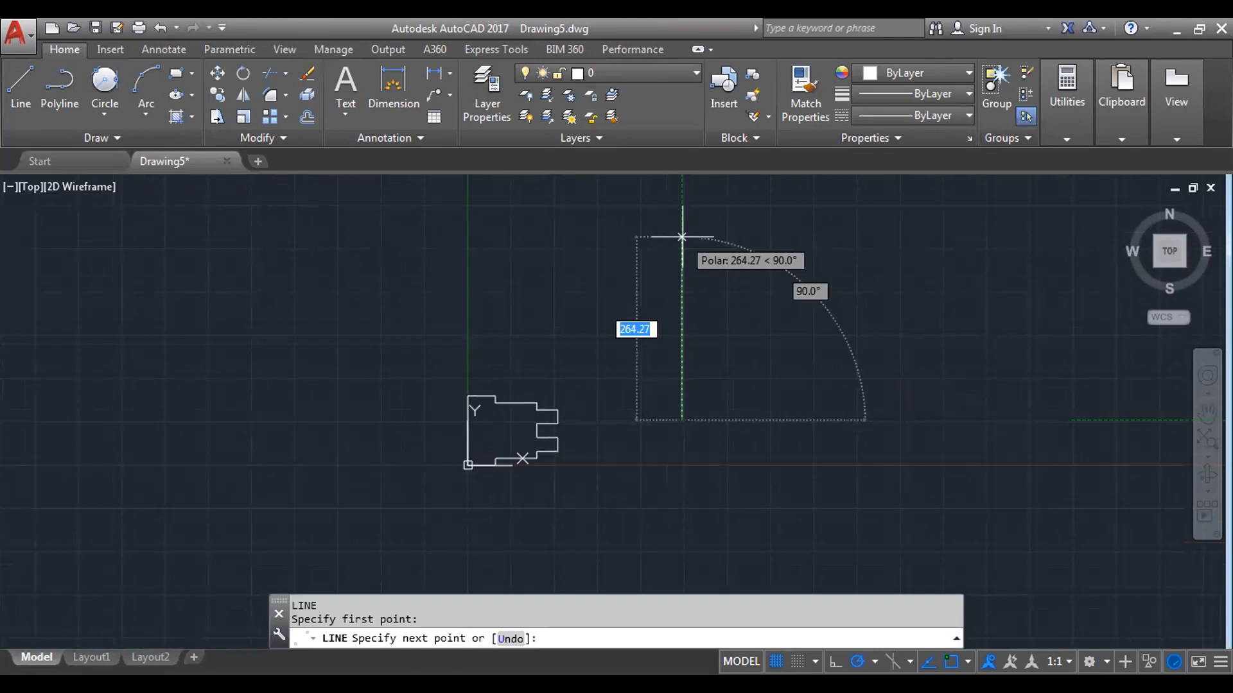
type("100")
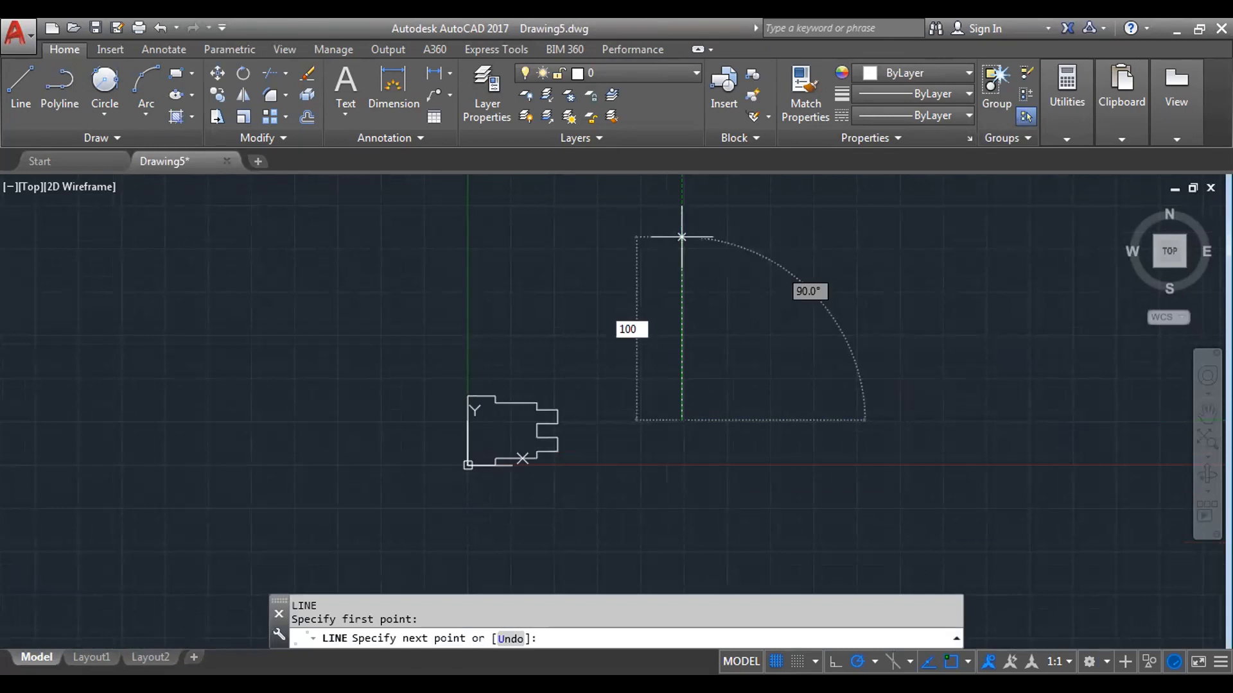
key("Return")
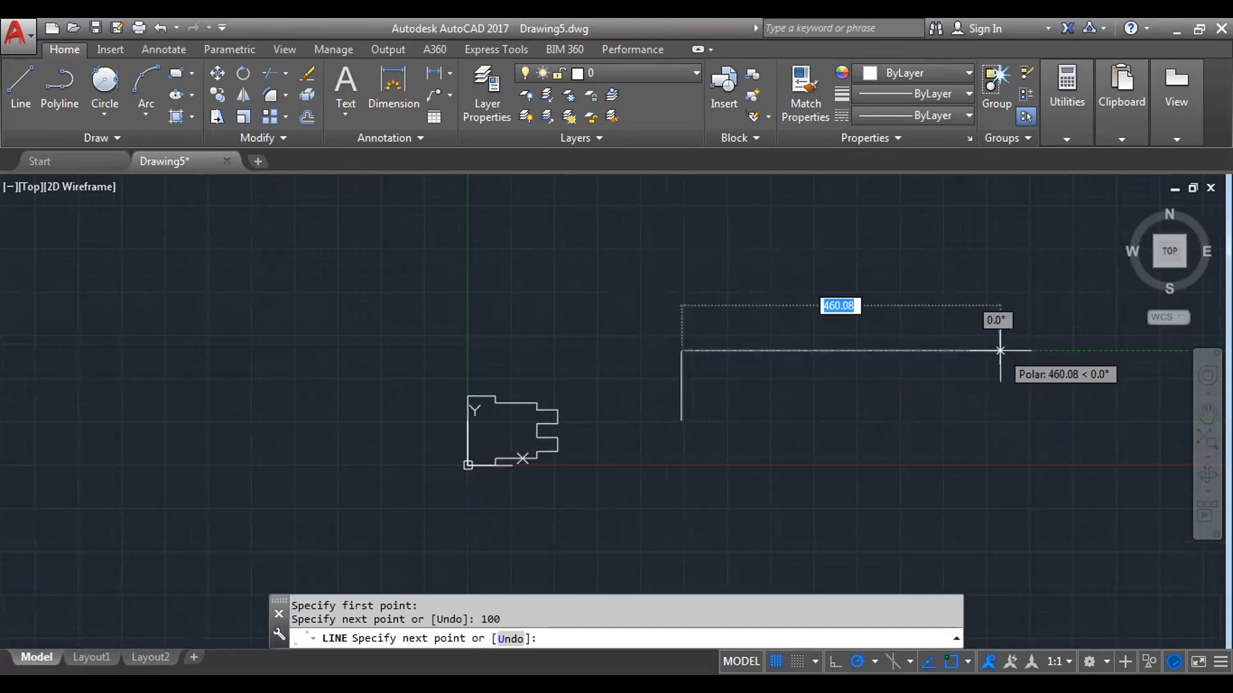
type("150")
key("Return")
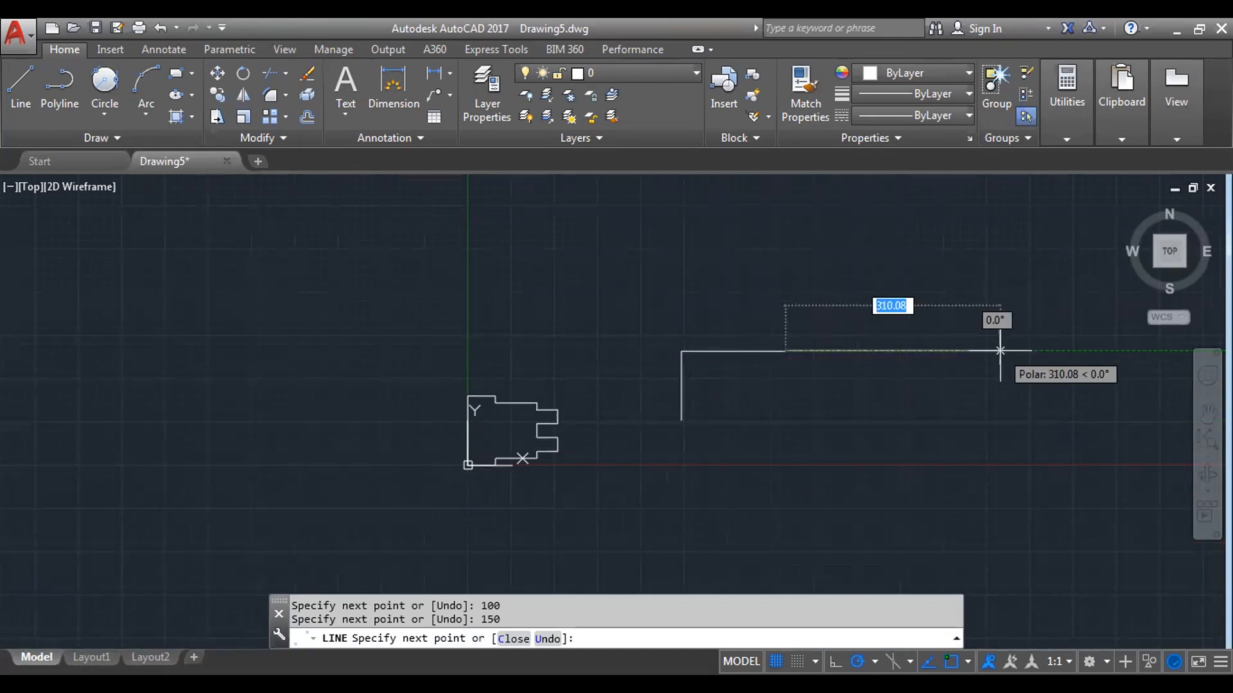
type("100")
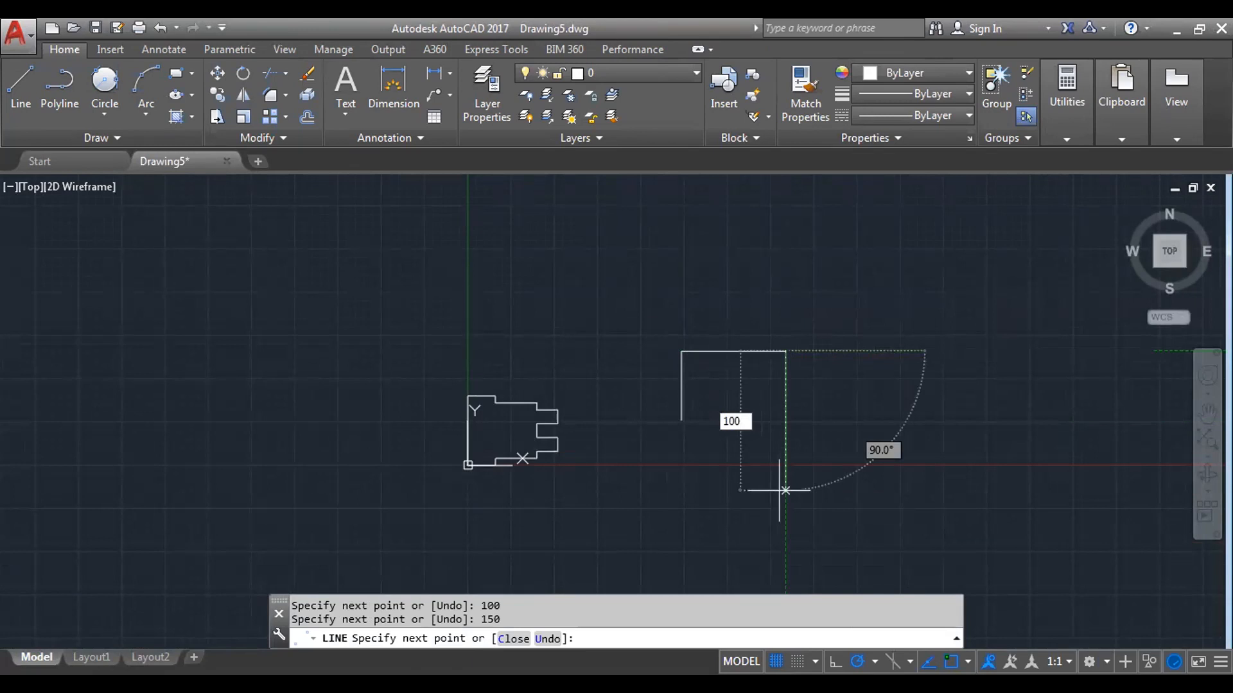
key("Return")
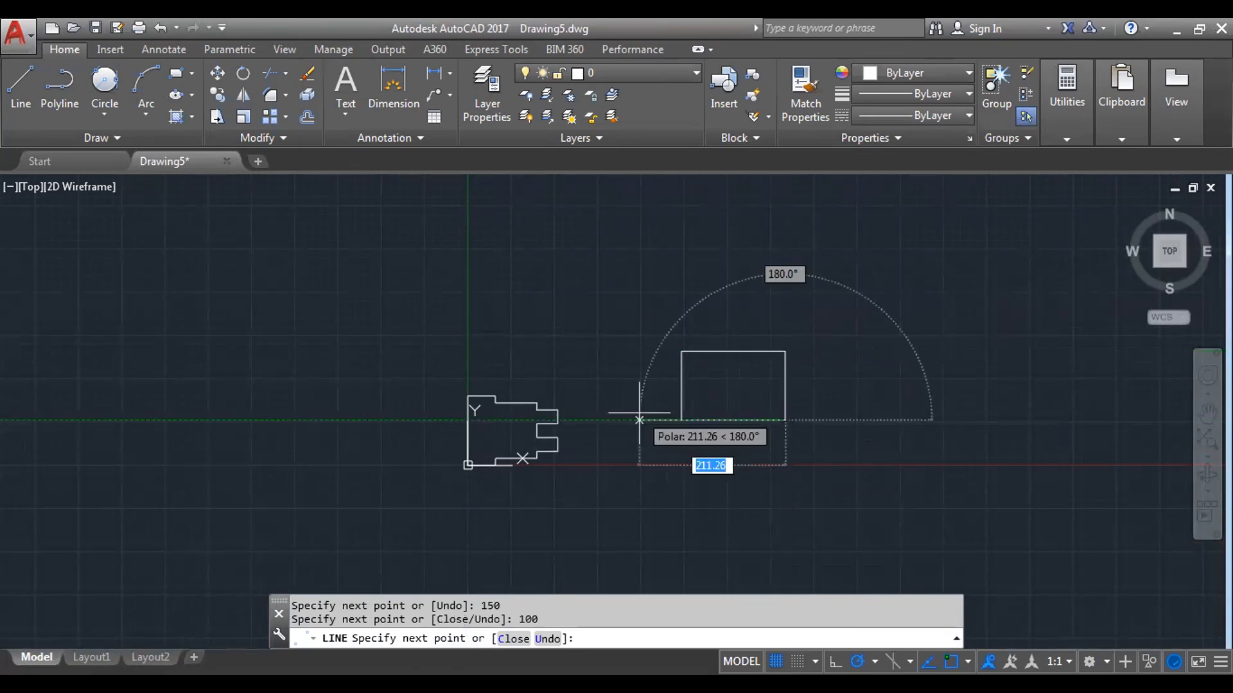
type("150")
key("Return")
key("Return")
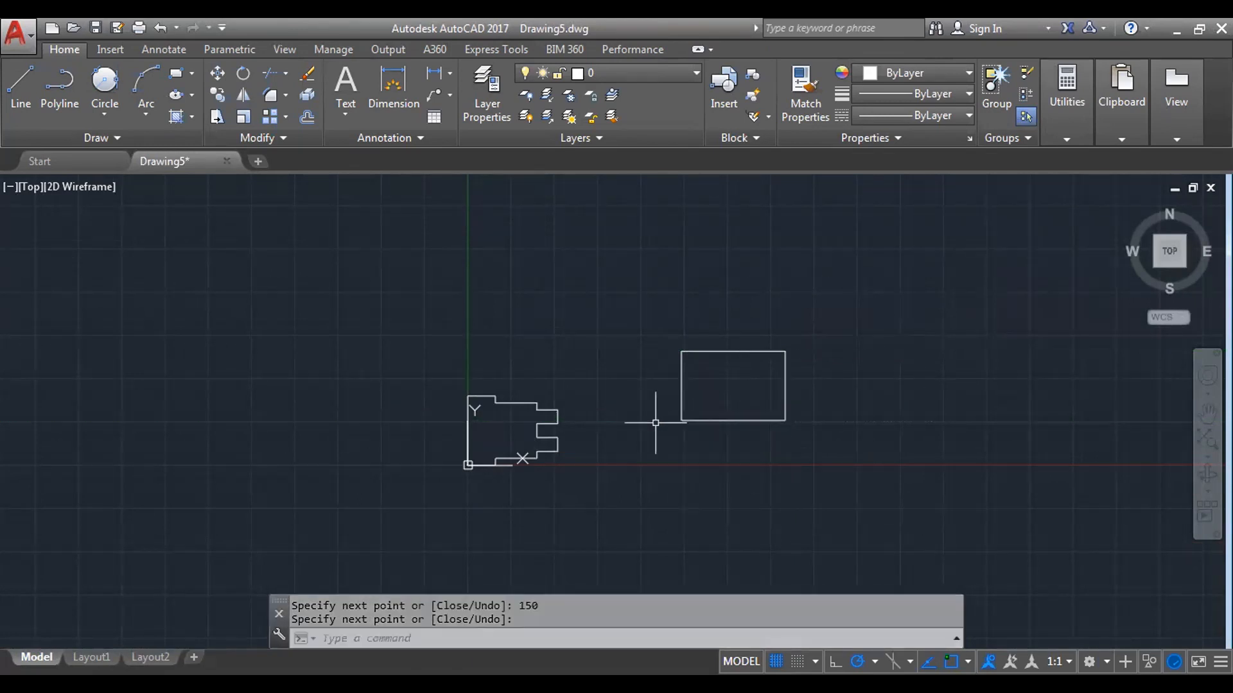
- Draw a line 100 units long at 45° from the rectangle's upper-left corner
scroll(652, 422, "up", 4)
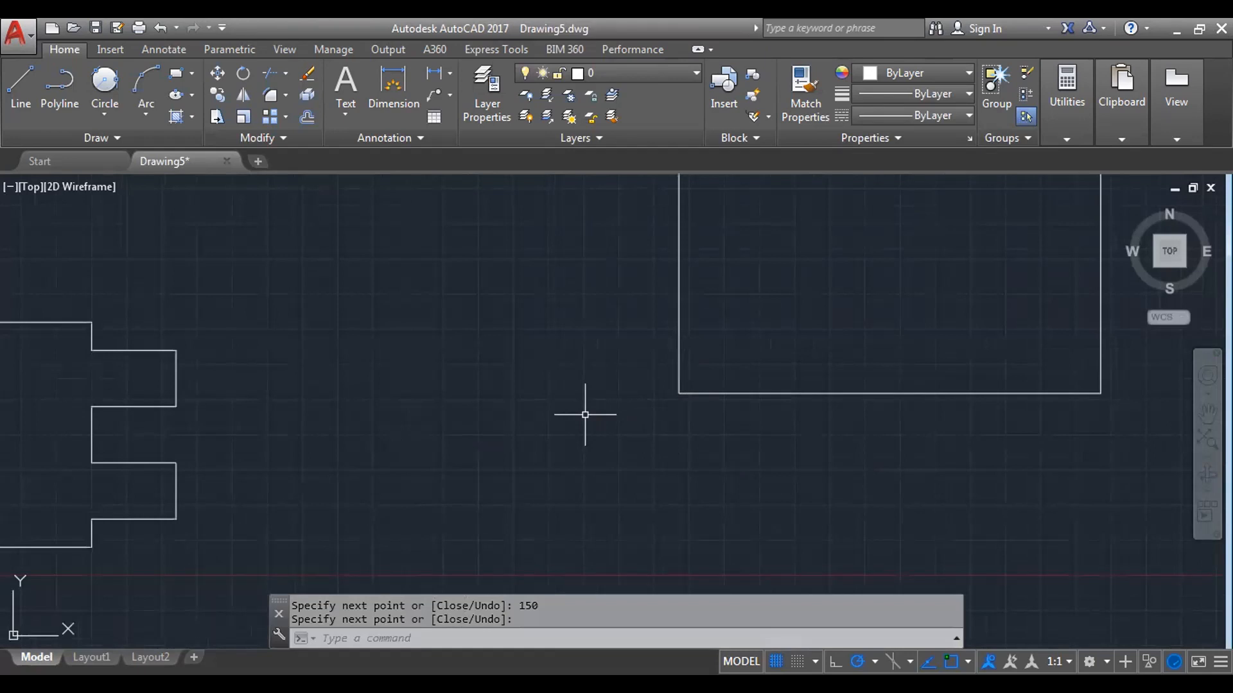
scroll(585, 415, "down", 3)
middle_click_drag(587, 413, 553, 473)
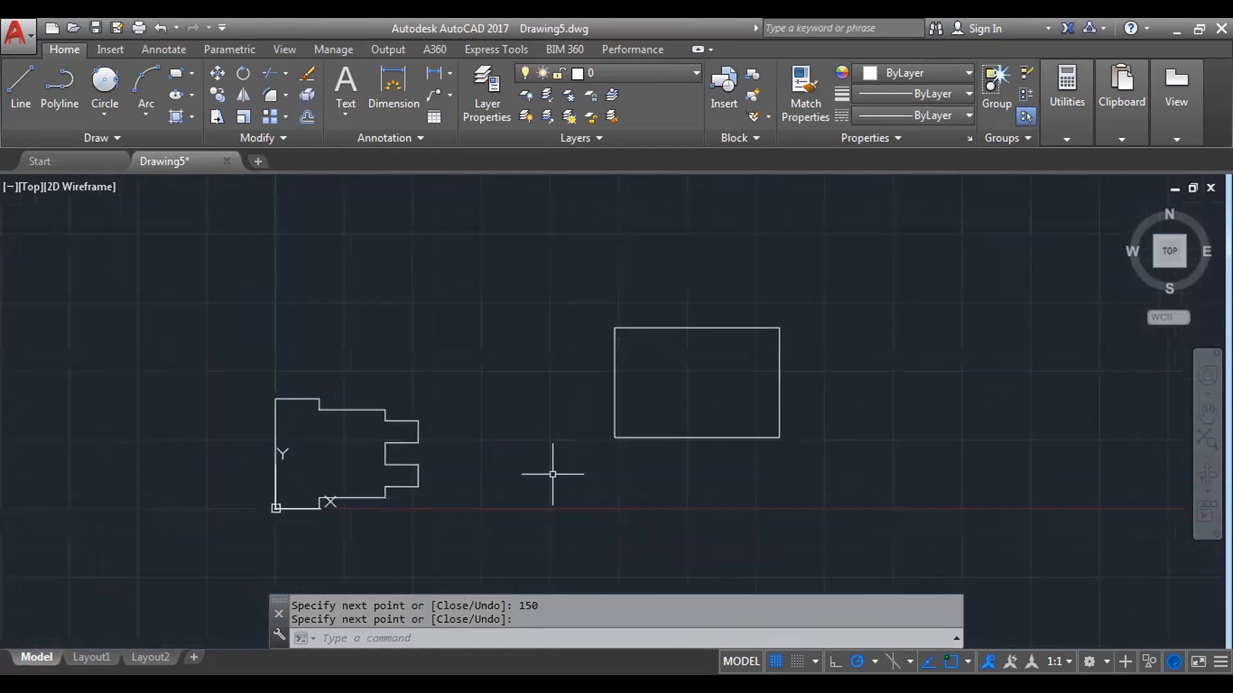
key("Escape")
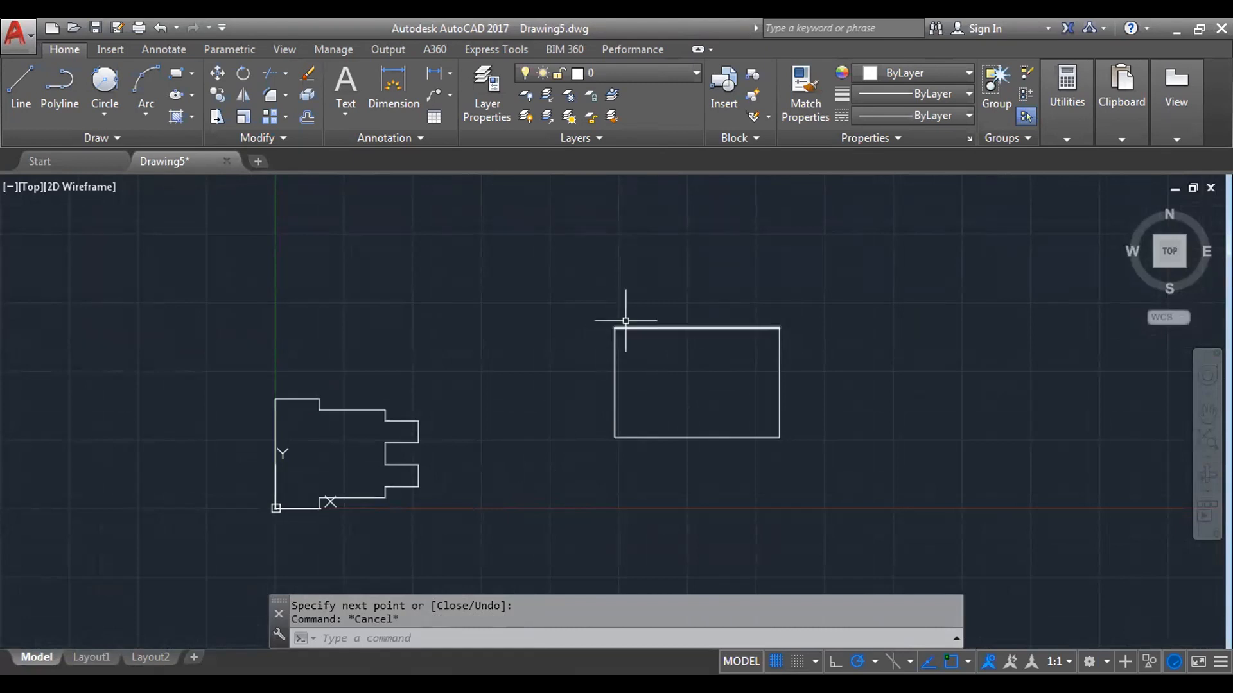
middle_click_drag(625, 328, 578, 462)
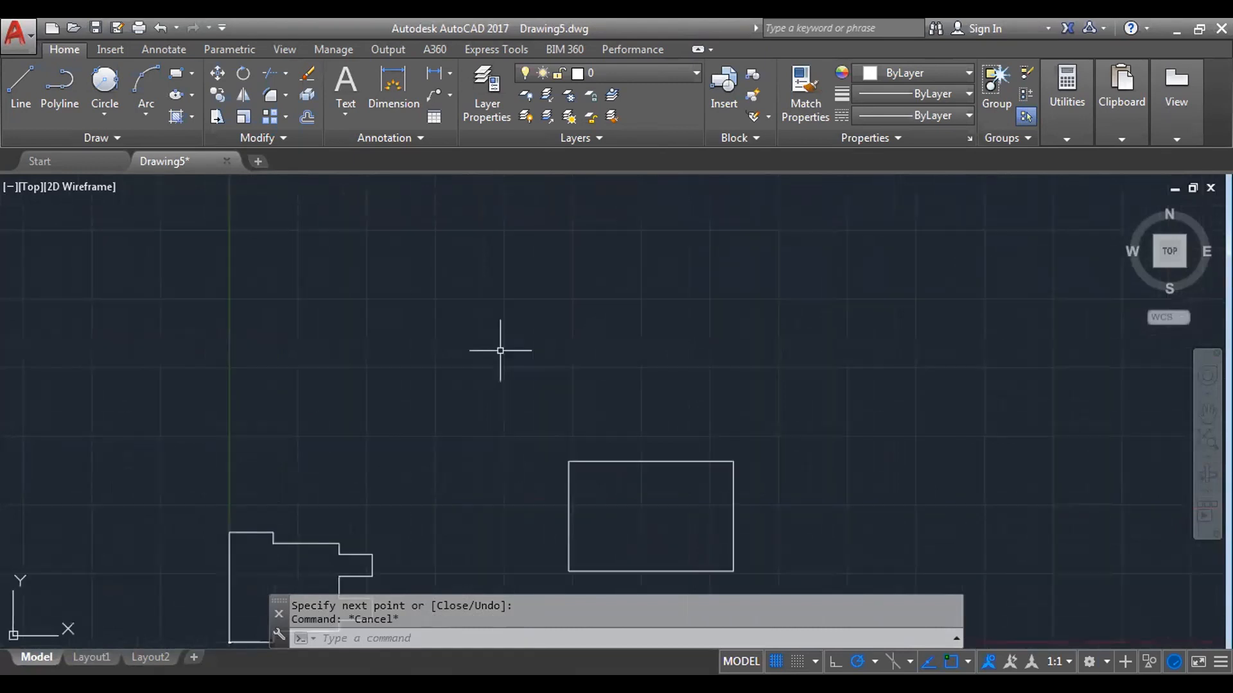
type("L")
key("Return")
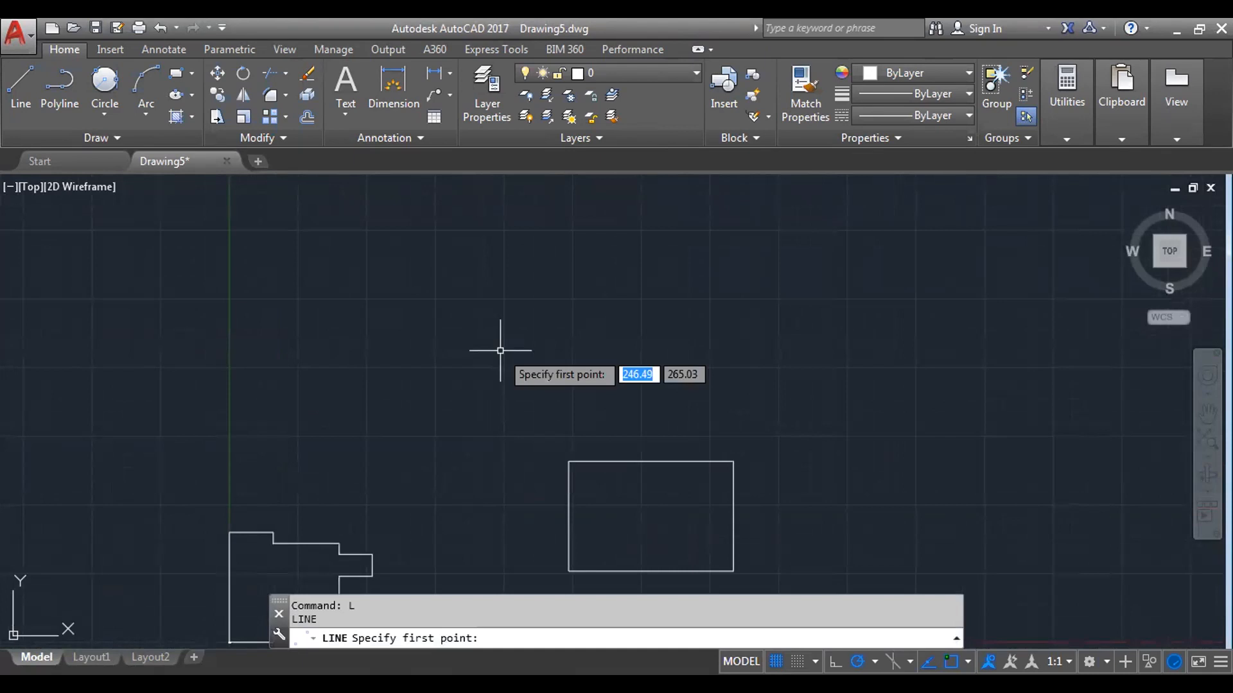
left_click(568, 461)
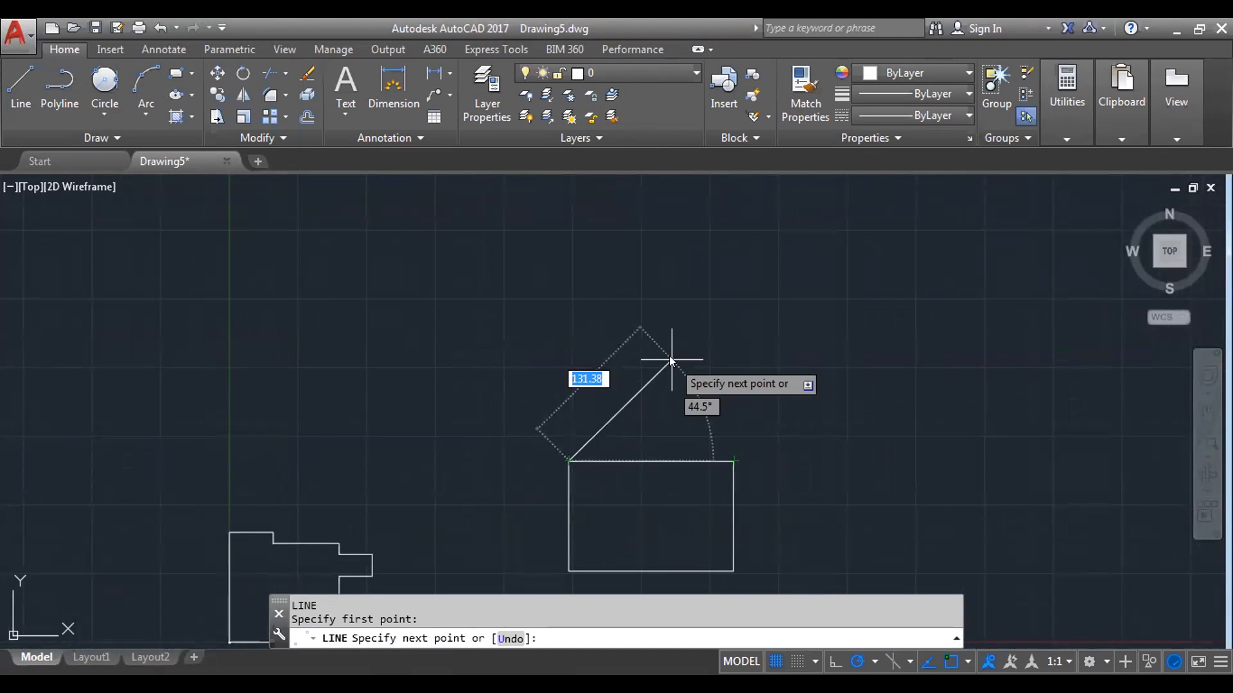
type("100")
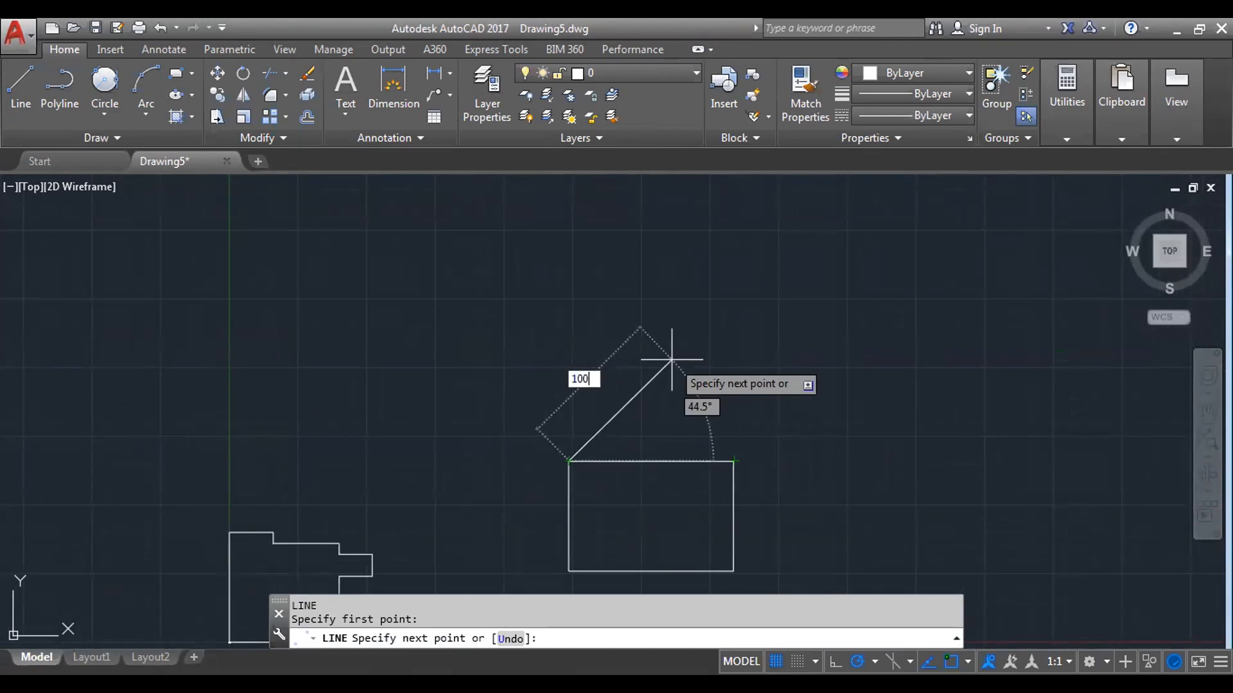
key("Tab")
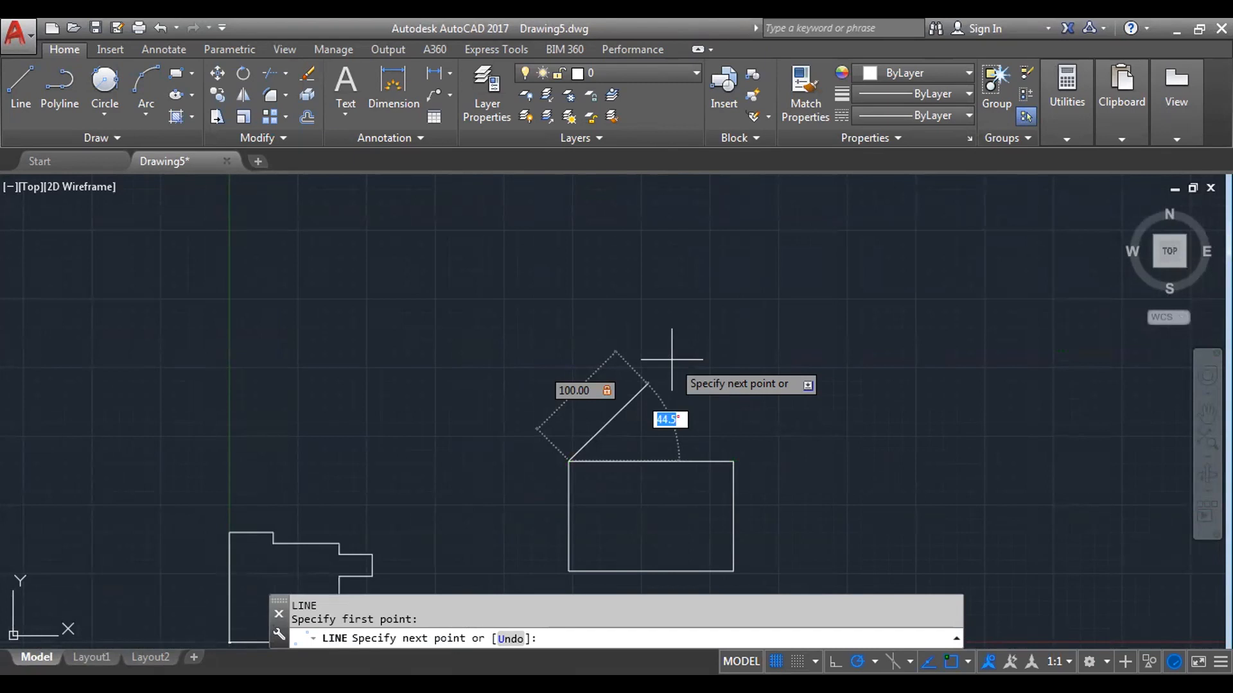
type("45")
key("Return")
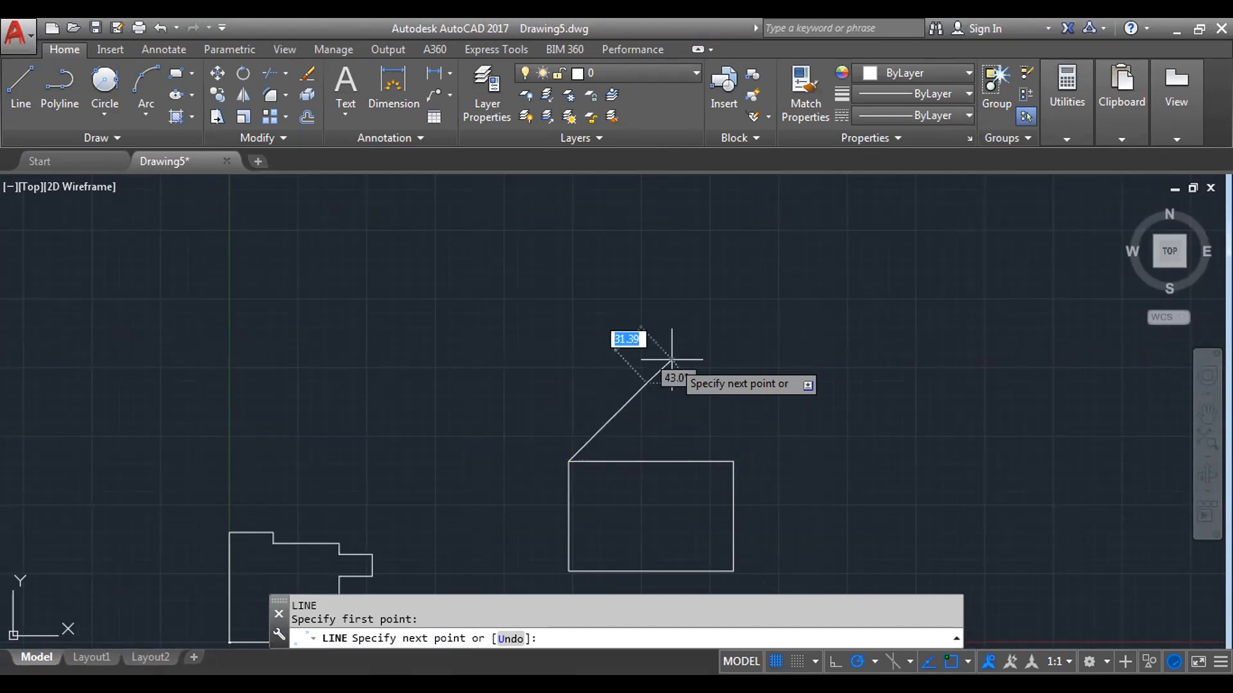
key("Return")
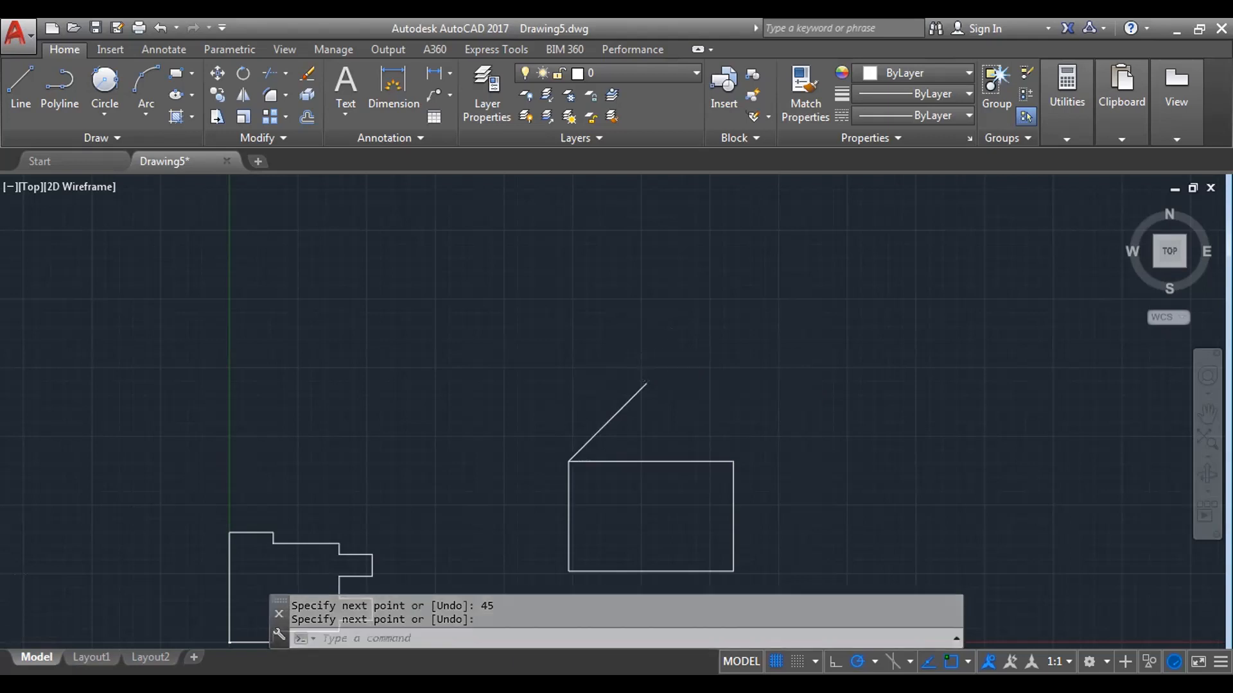
- Add an aligned dimension along the sloped line and an angular dimension between it and the rectangle's top edge
scroll(569, 433, "up", 4)
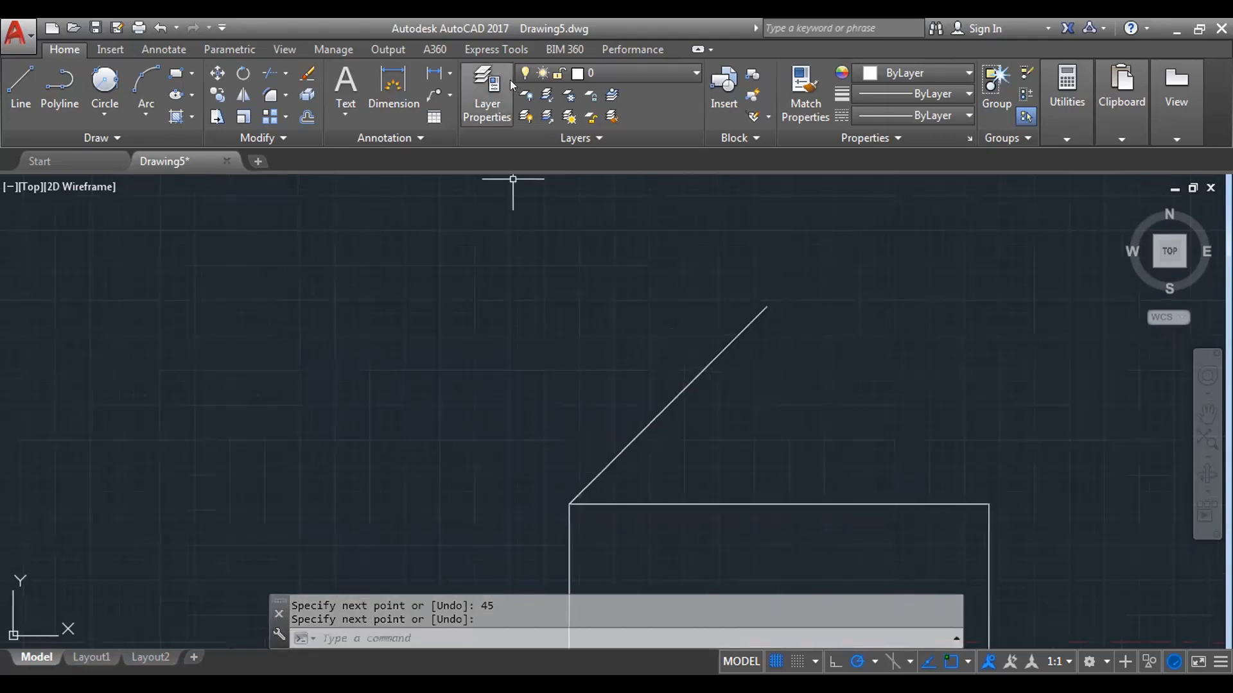
left_click(449, 73)
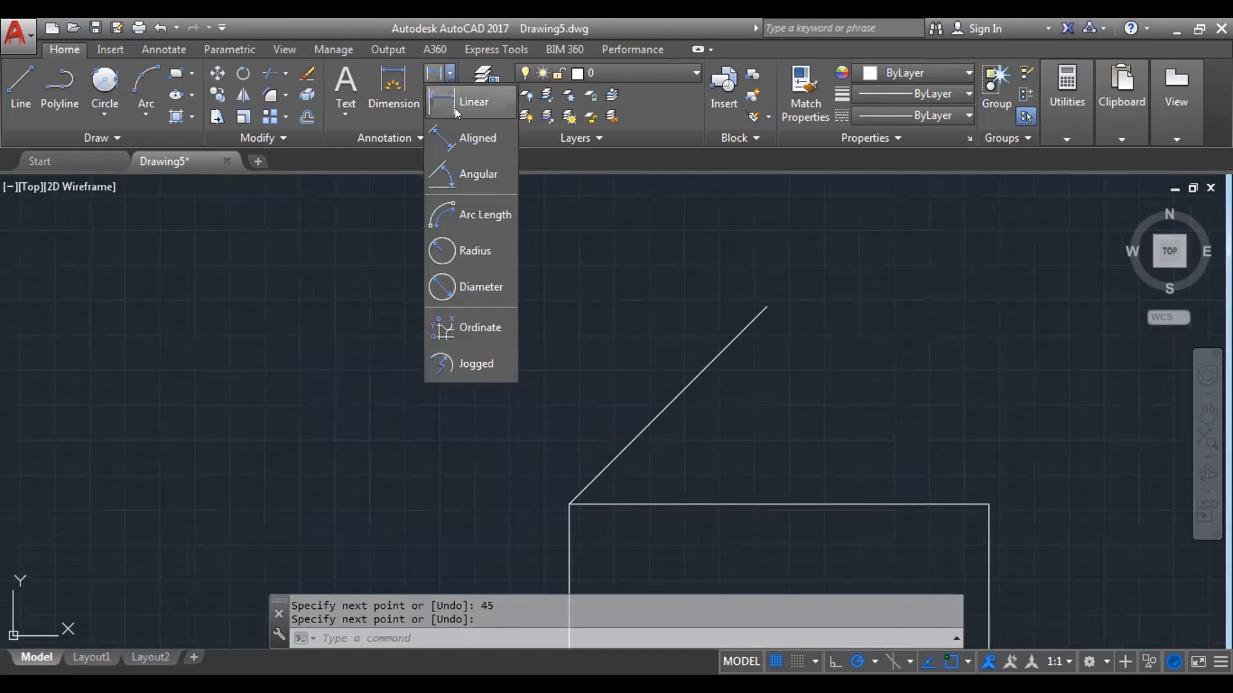
left_click(455, 108)
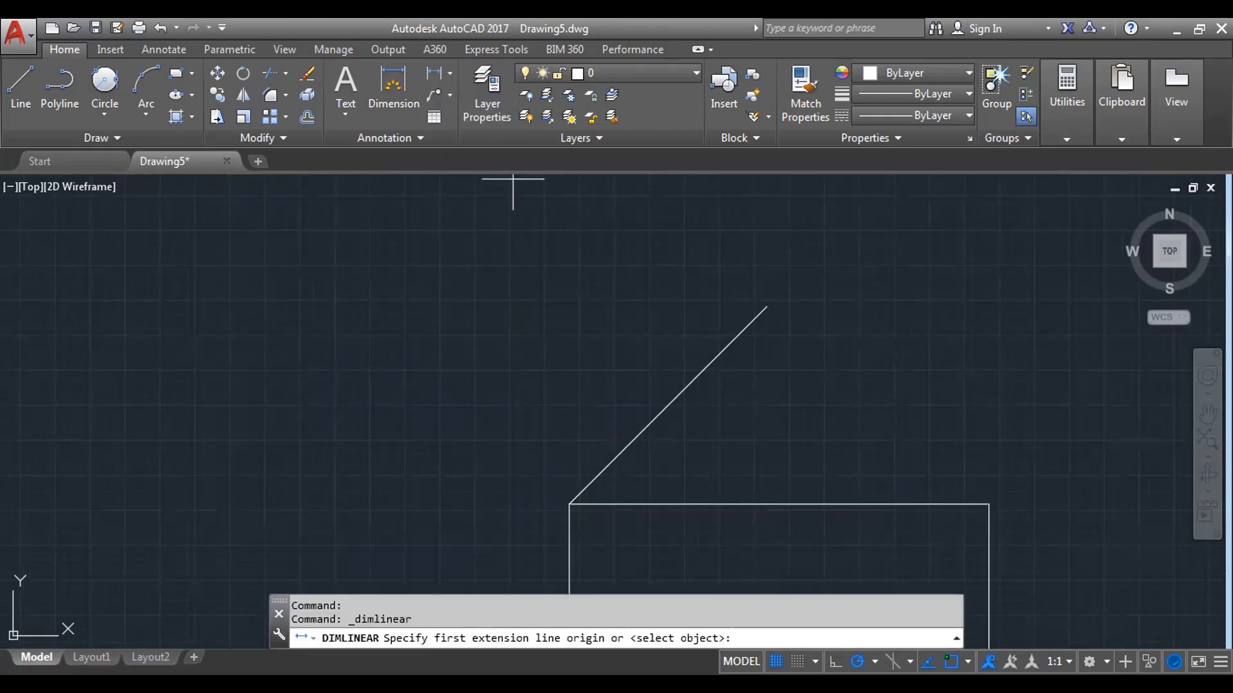
key("Escape")
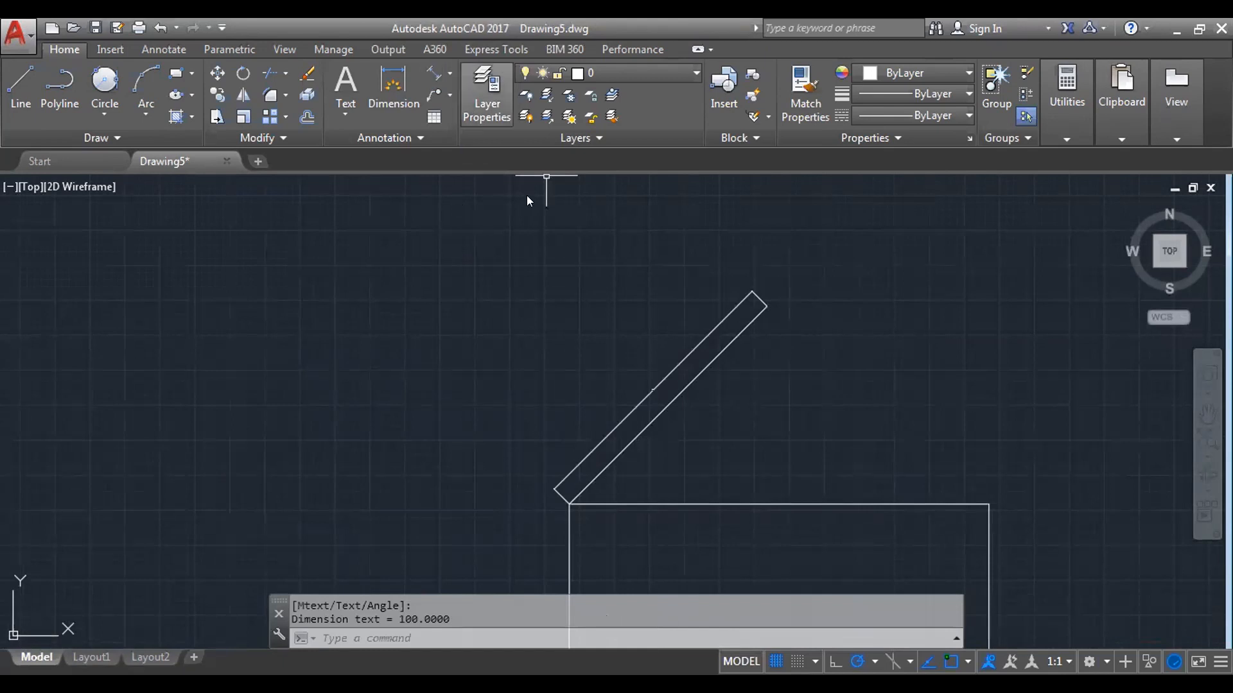
left_click(450, 74)
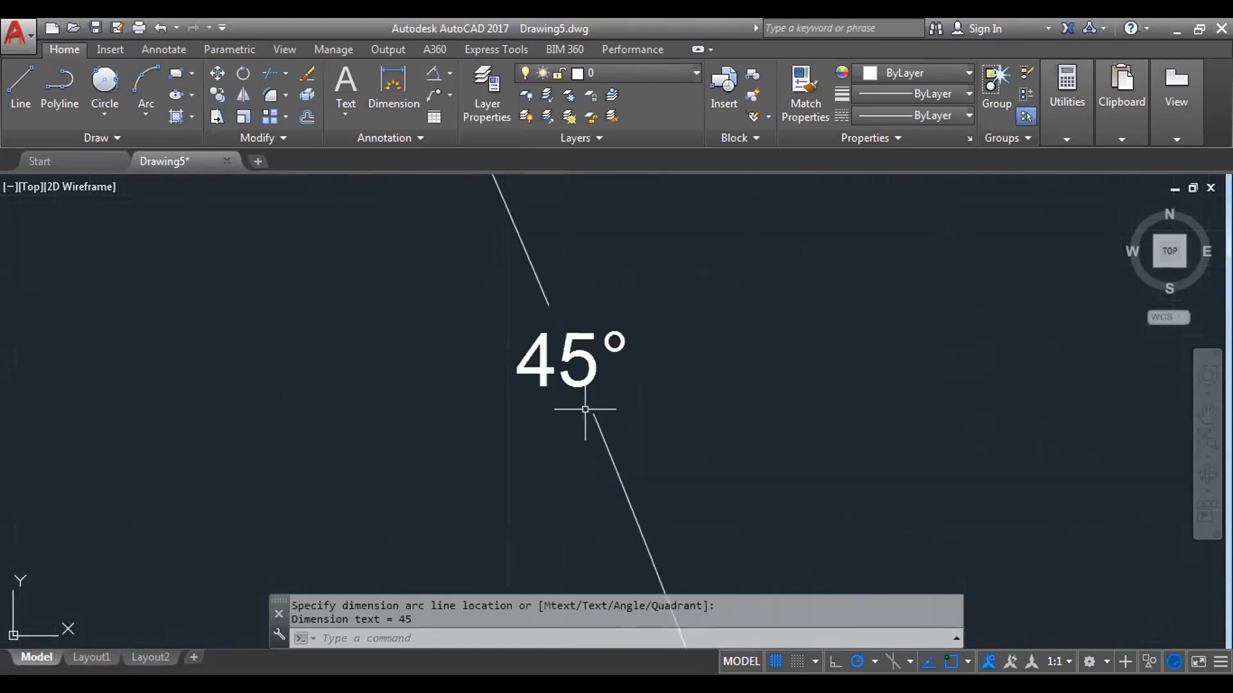
- Examine the texts of the angular and aligned dimensions on the sloped line up close
scroll(597, 406, "down", 16)
scroll(583, 294, "up", 9)
scroll(582, 294, "up", 4)
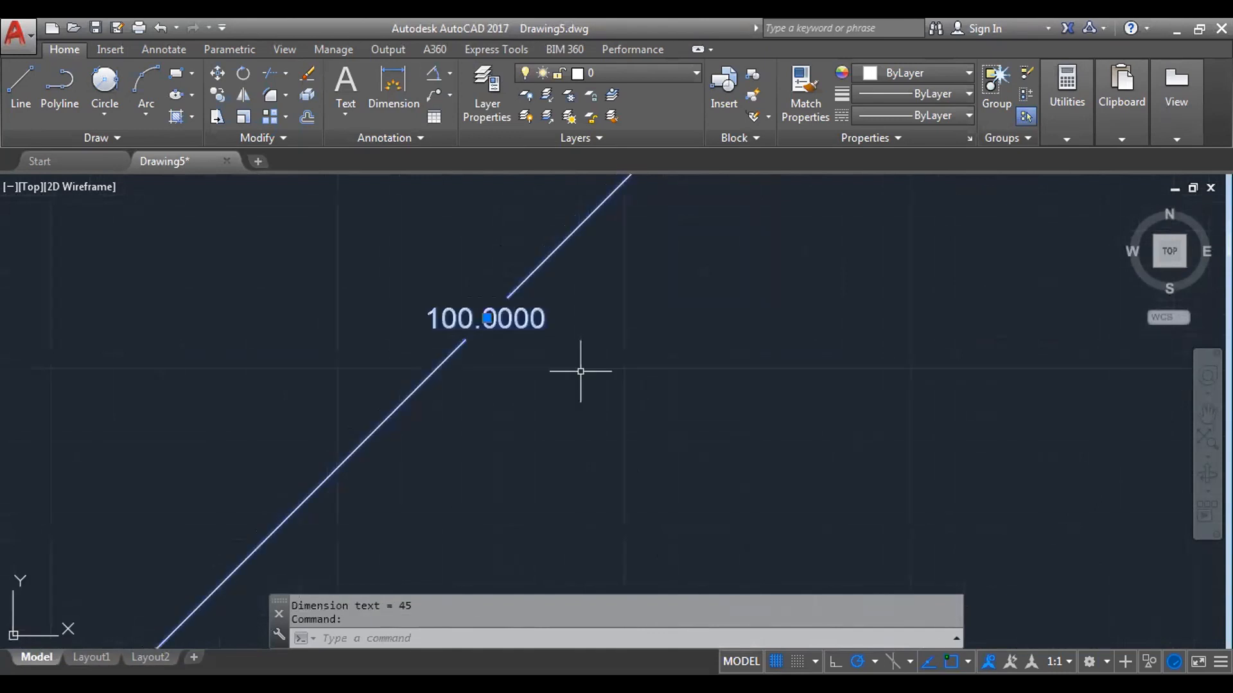
scroll(597, 385, "down", 5)
scroll(586, 378, "down", 2)
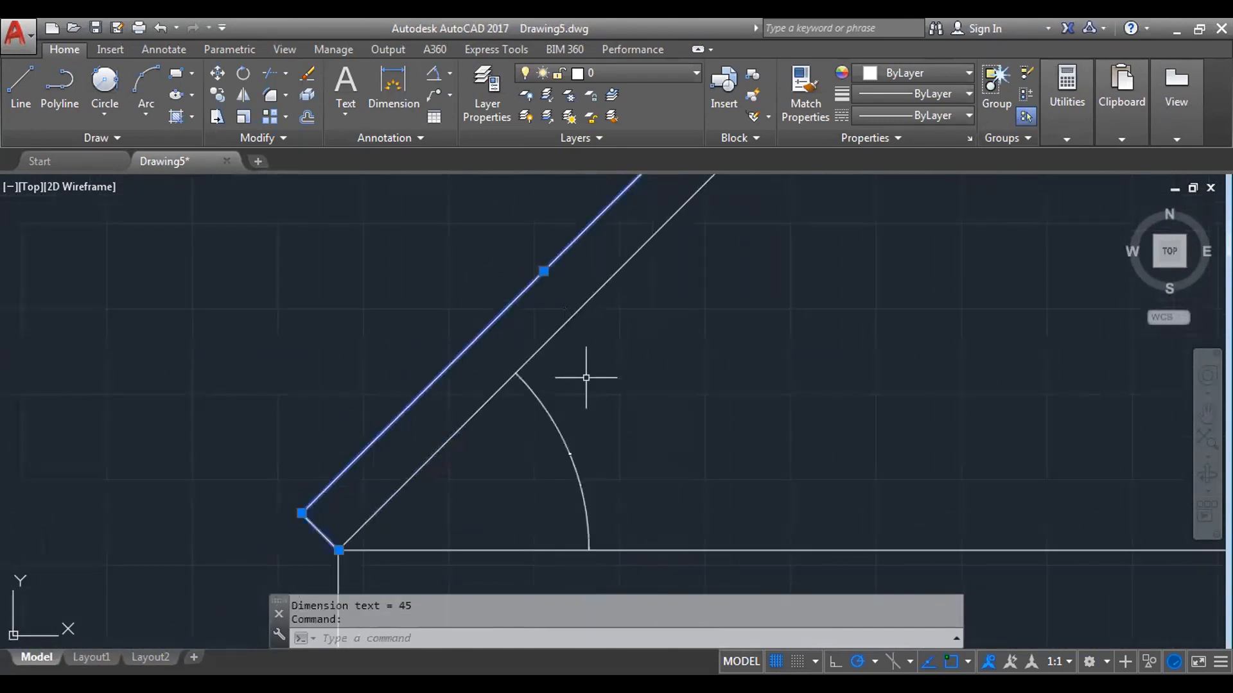
key("Escape")
scroll(660, 454, "down", 4)
key("Escape")
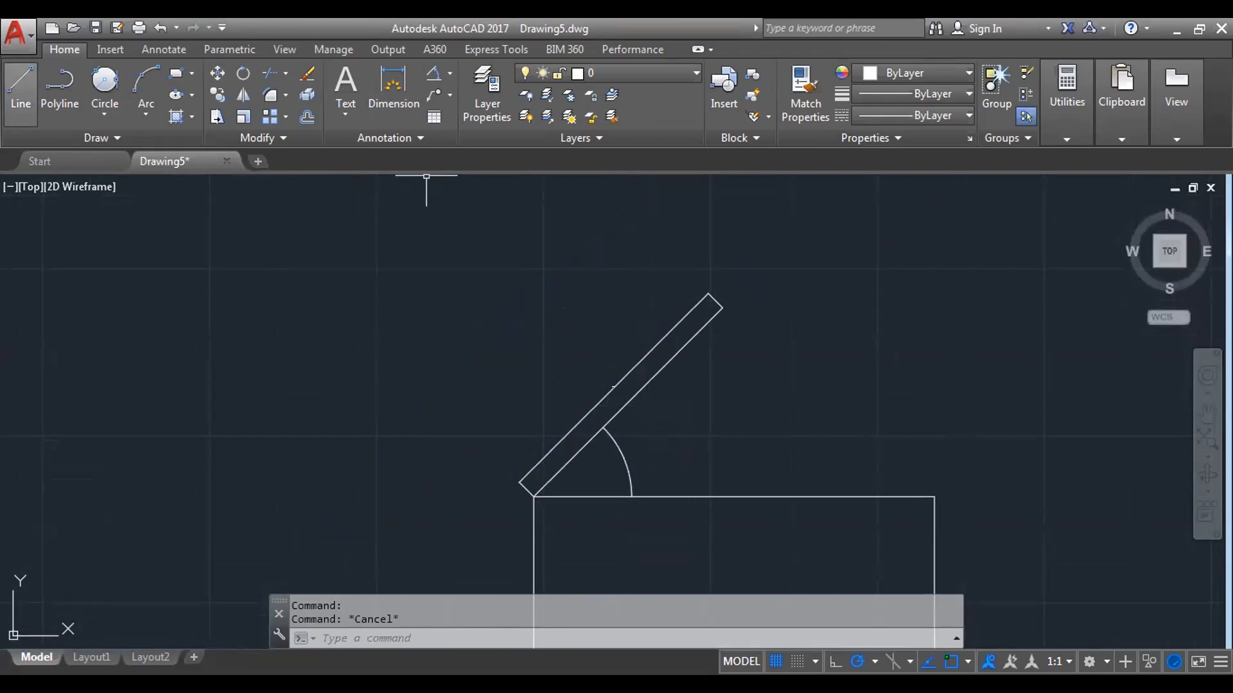
scroll(732, 492, "down", 2)
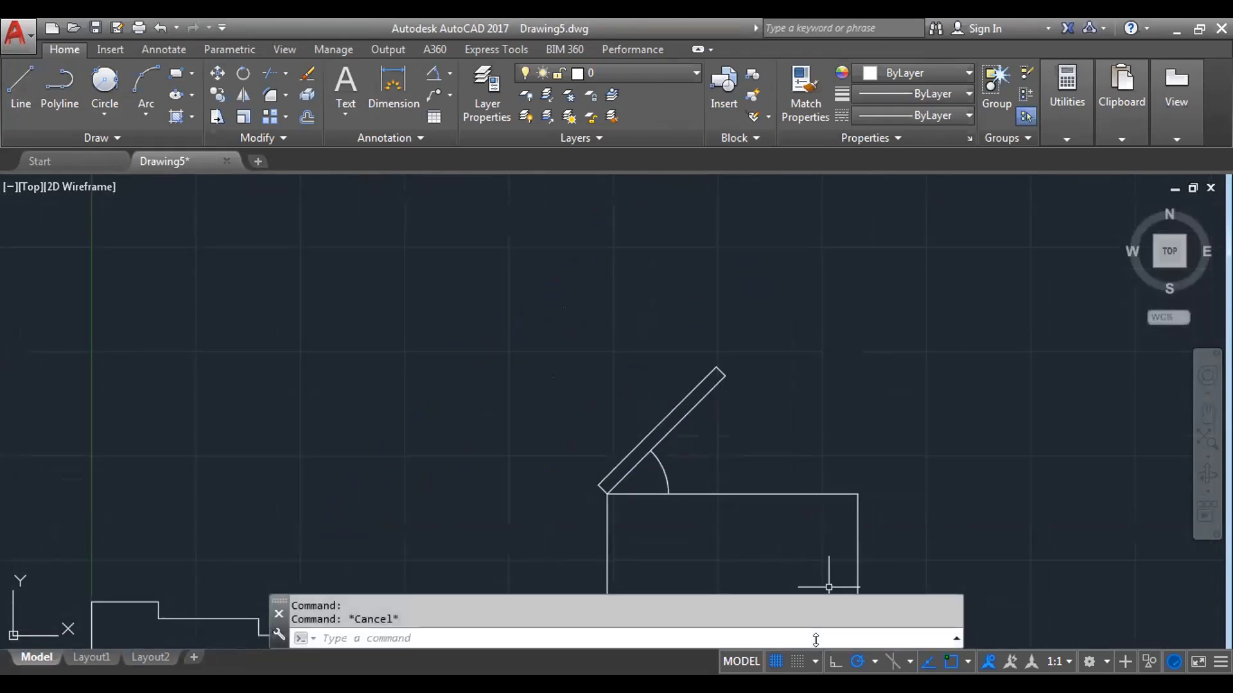
mouse_move(816, 640)
left_mouse_down()
mouse_move(831, 612)
mouse_move(709, 606)
mouse_move(810, 643)
left_mouse_up()
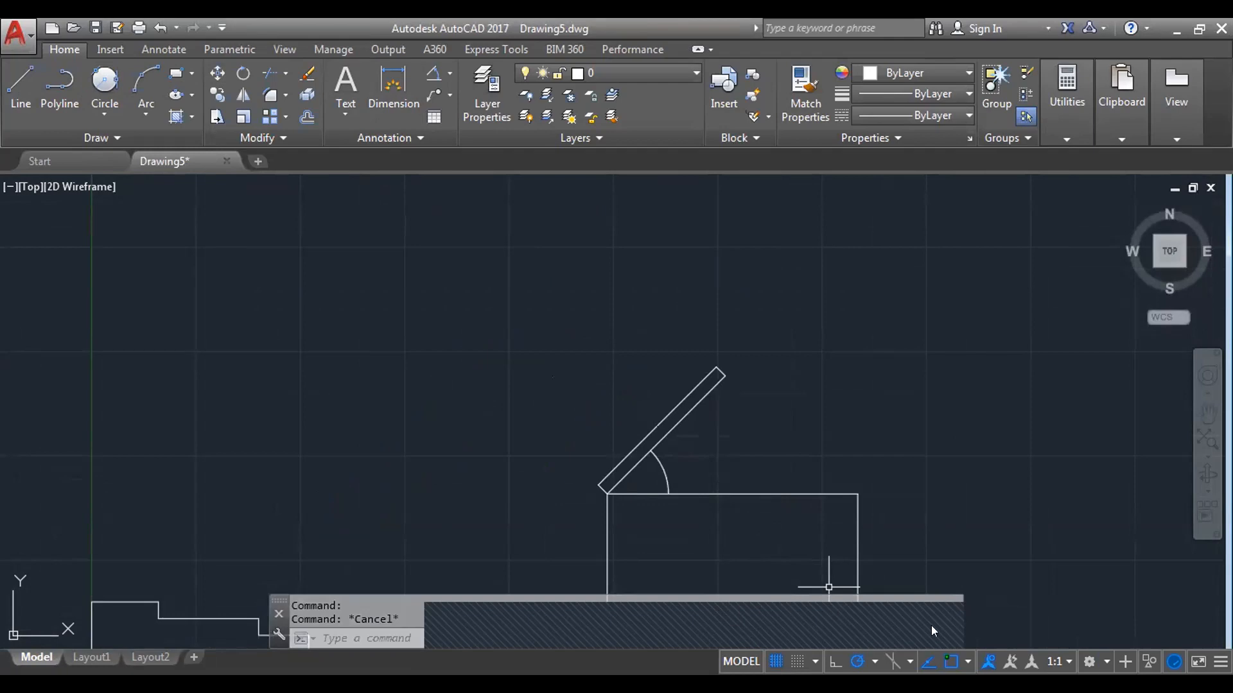